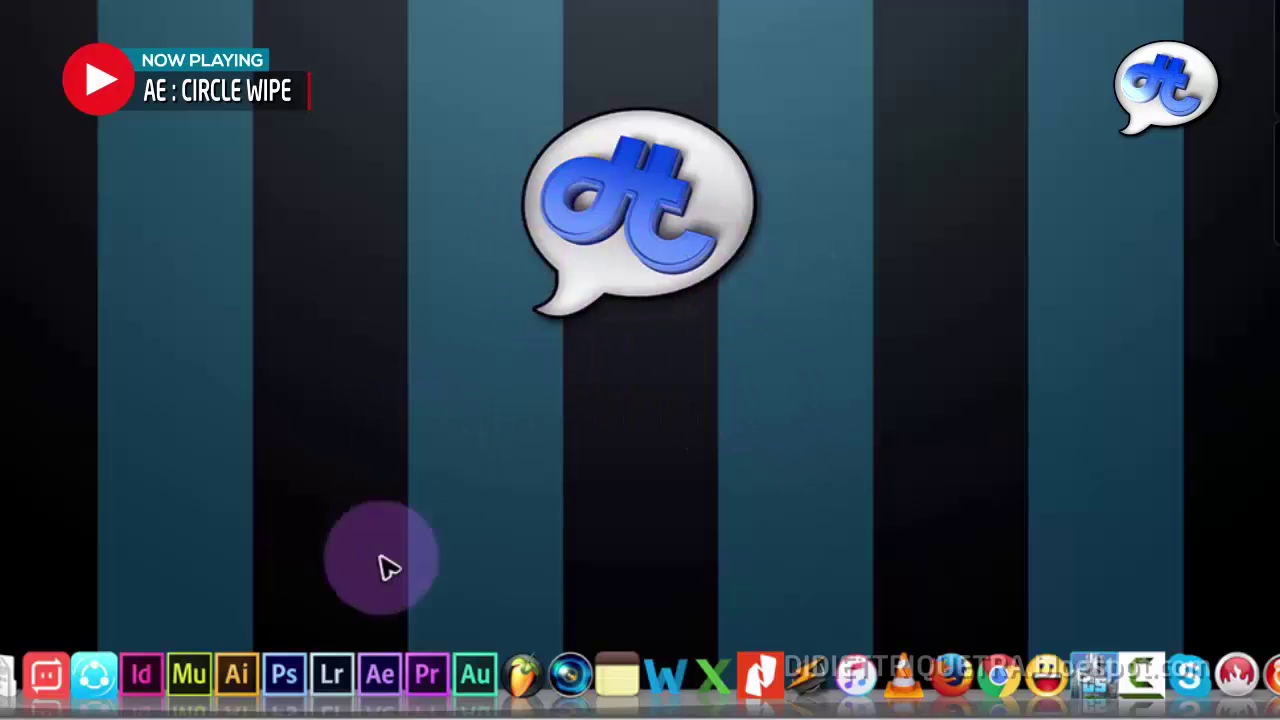
Step: Launch After Effects and scrub the Circle swipe project's Comp 1 back to its first frame
left_click(380, 675)
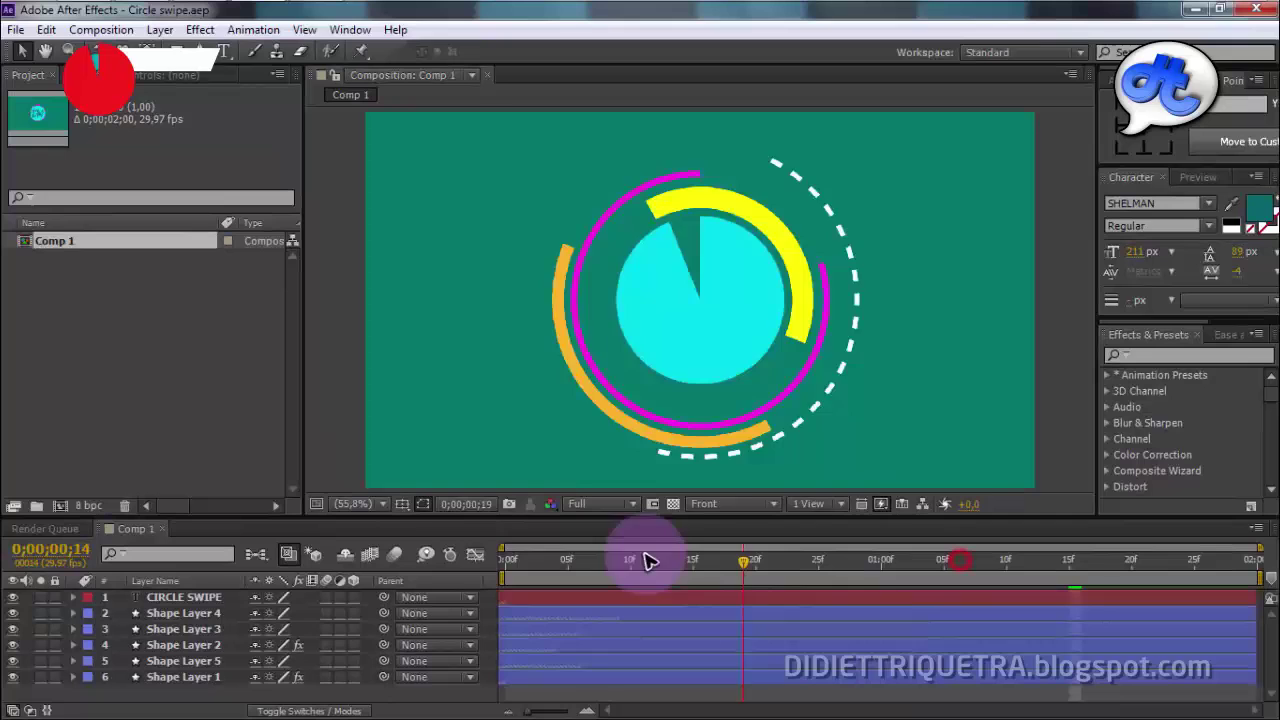
mouse_move(649, 560)
left_mouse_down()
mouse_move(503, 562)
mouse_move(597, 573)
mouse_move(538, 578)
left_mouse_up()
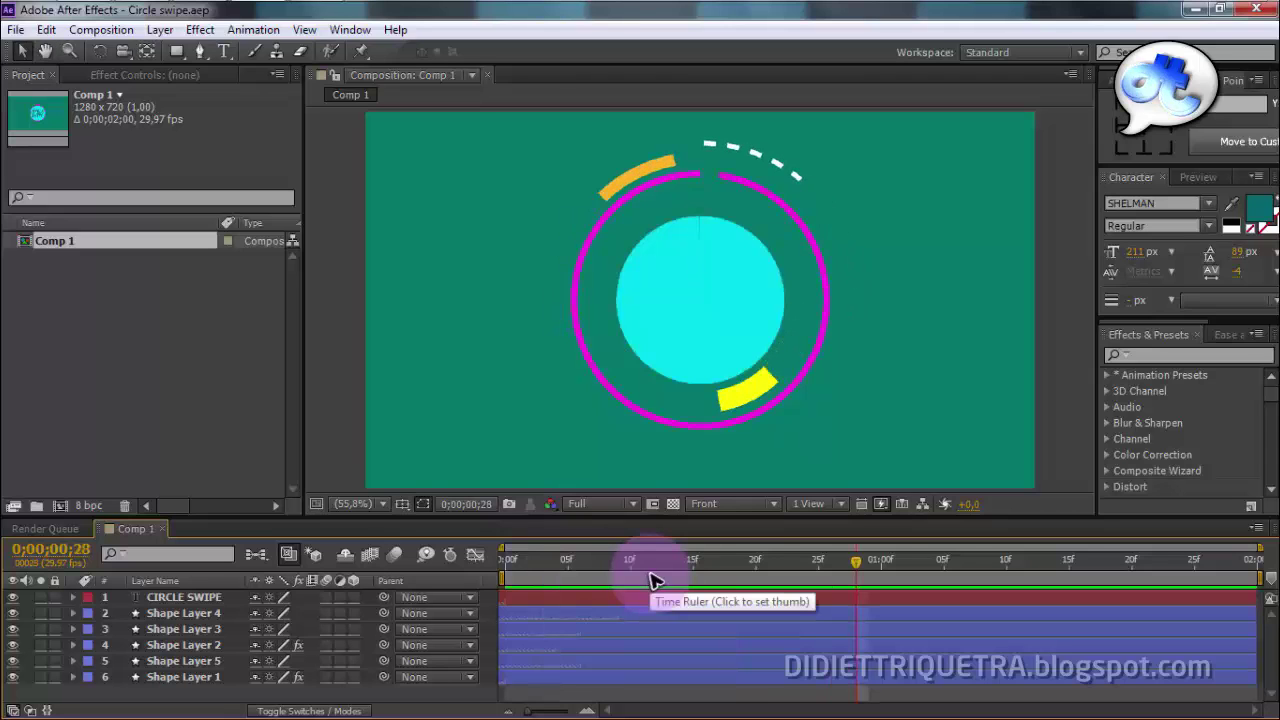
Step: Create Comp 2 with the HDV 720 29.97 preset and Deep Cyan background, glancing at Comp 1's animation
key("ctrl+n")
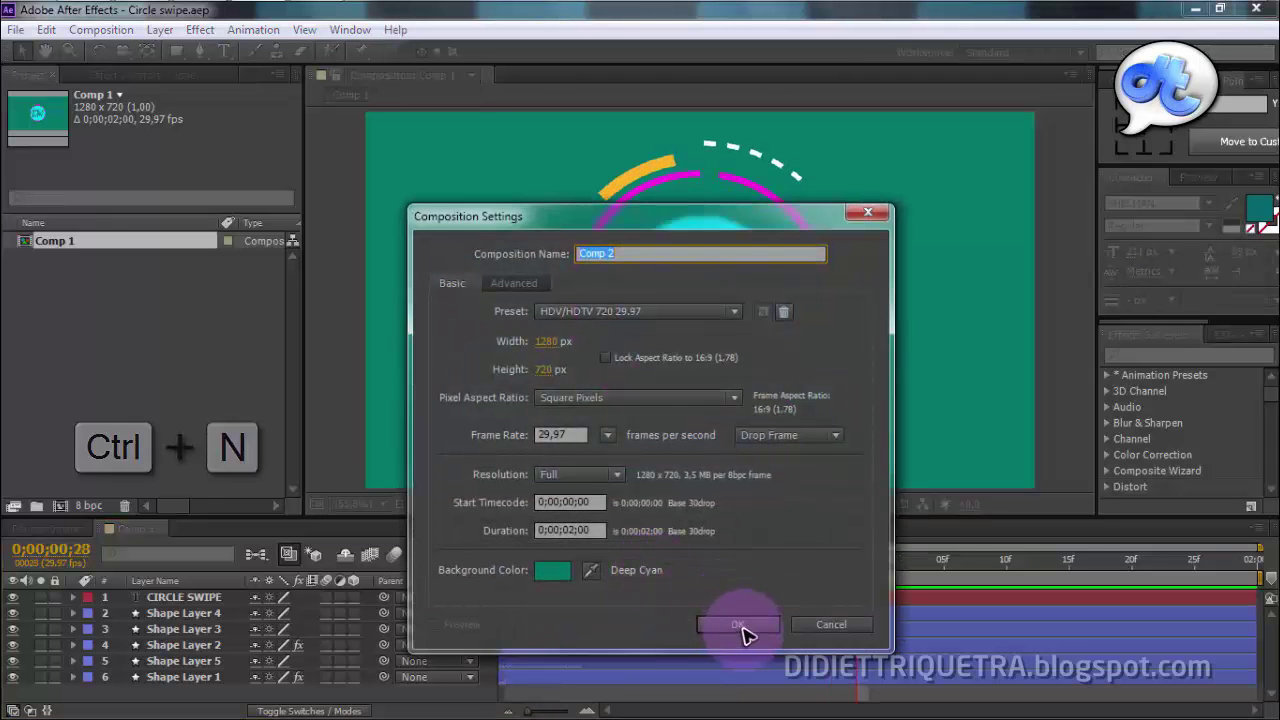
left_click(741, 627)
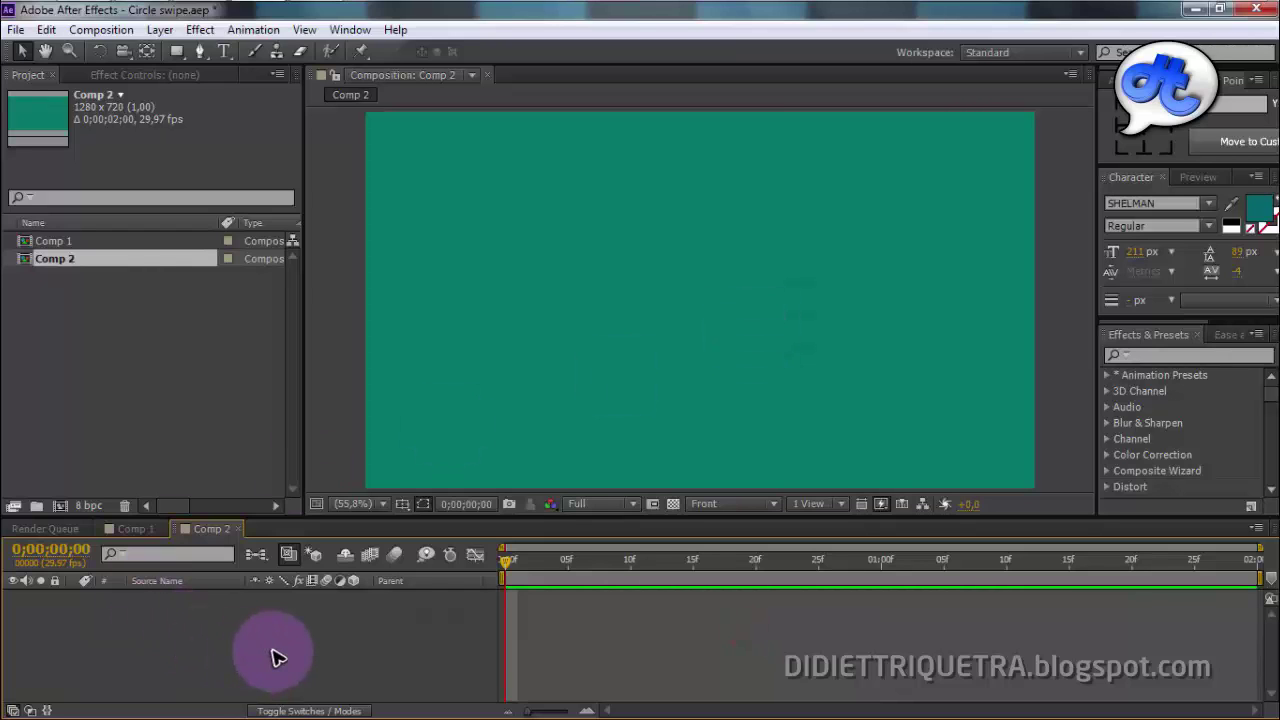
left_click(136, 528)
mouse_move(657, 566)
left_mouse_down()
mouse_move(818, 566)
mouse_move(755, 568)
left_mouse_up()
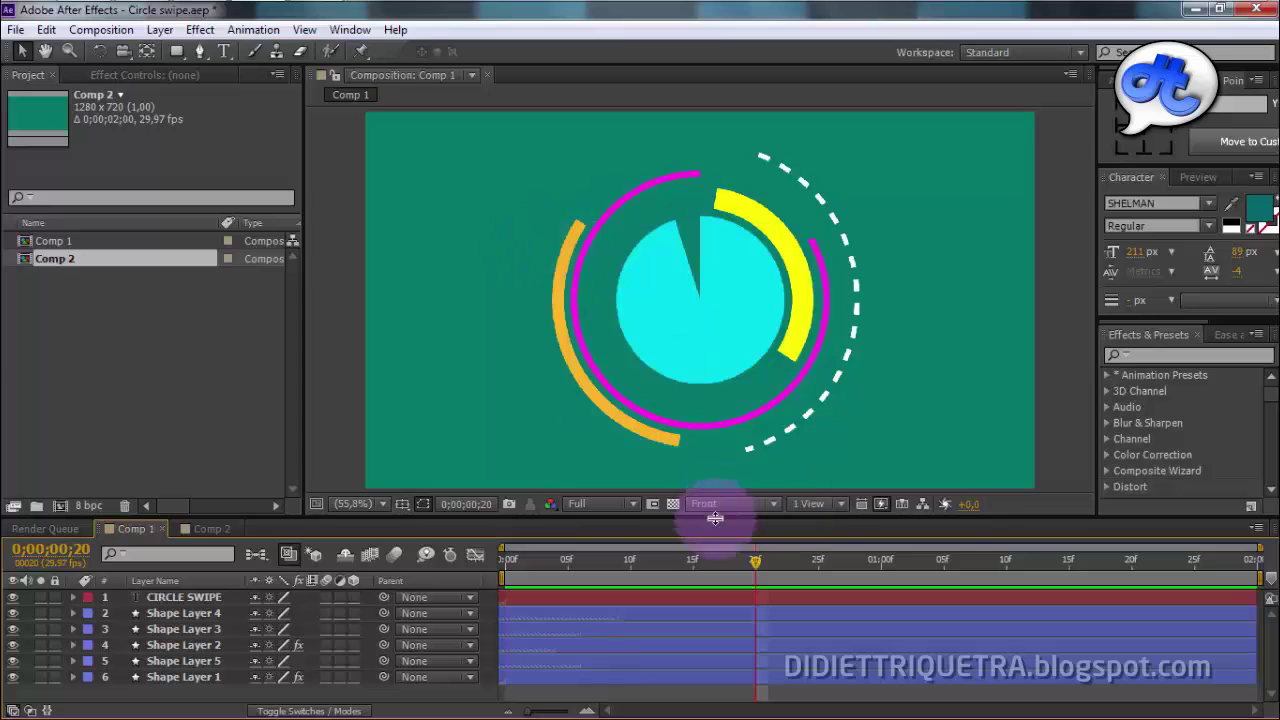
left_click(208, 530)
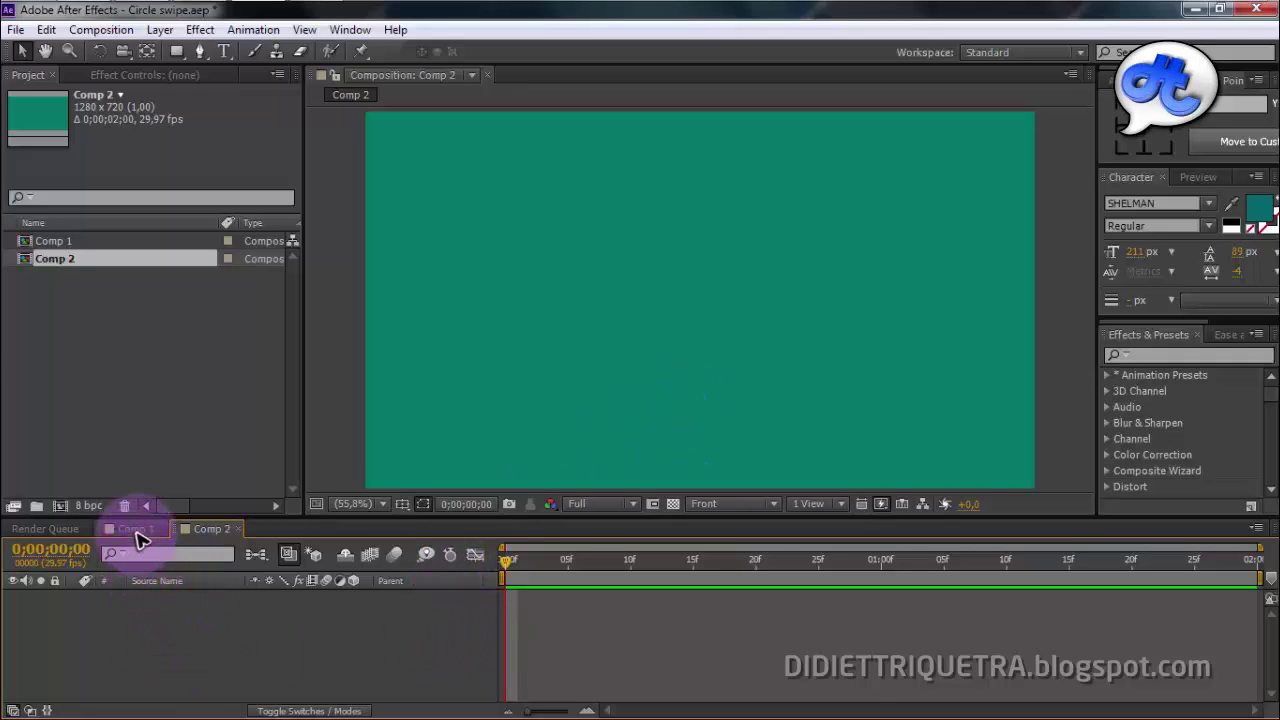
left_click(690, 355)
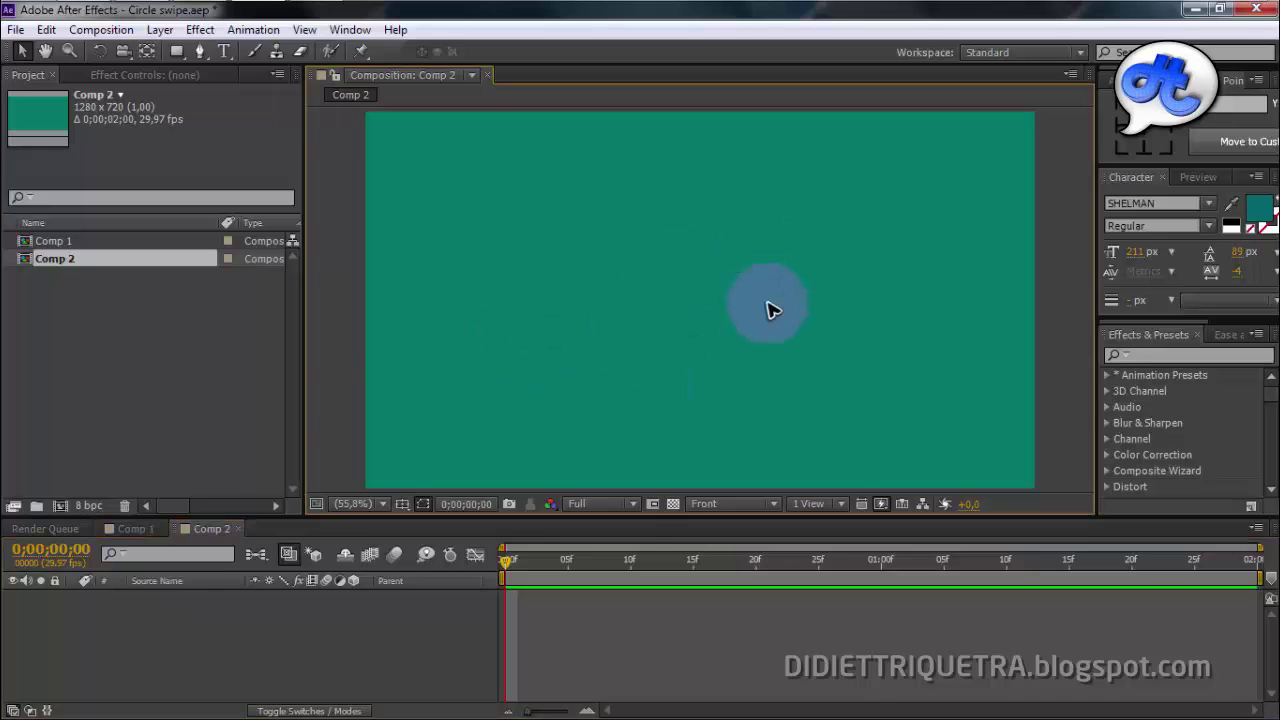
Step: Add a new shape layer to Comp 2 and draw a circle with the Ellipse Tool
right_click(374, 630)
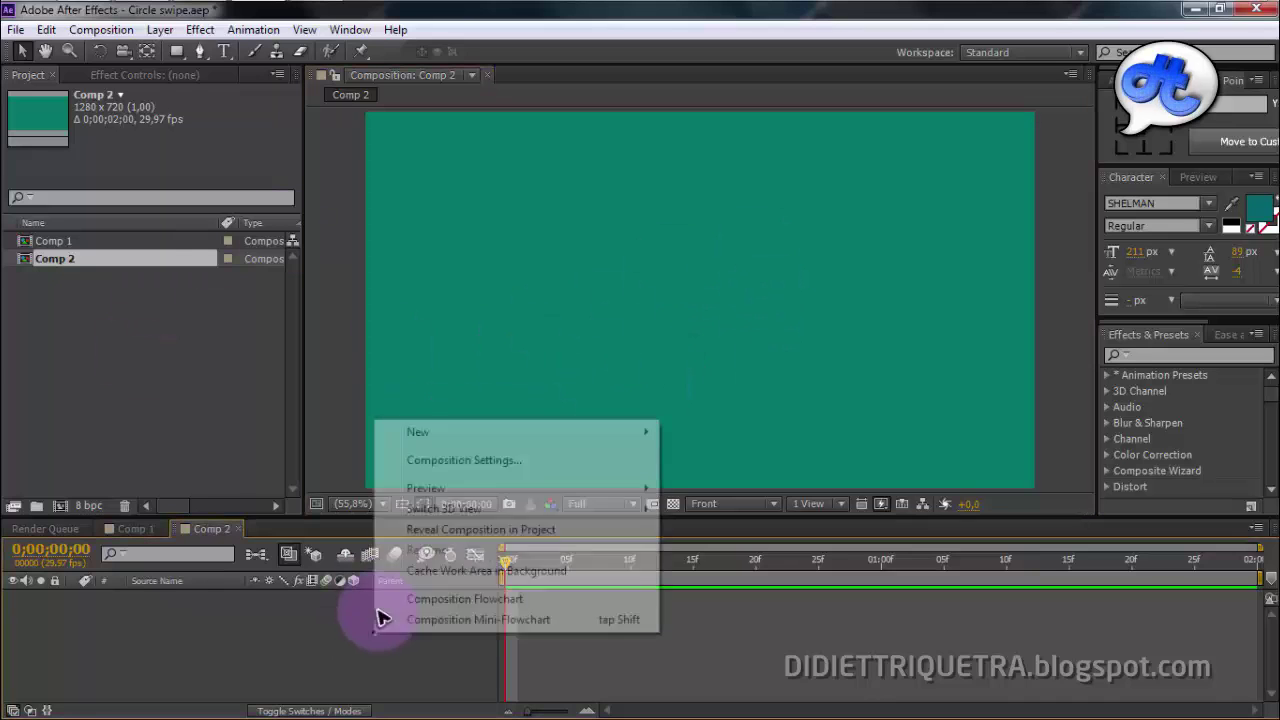
mouse_move(658, 440)
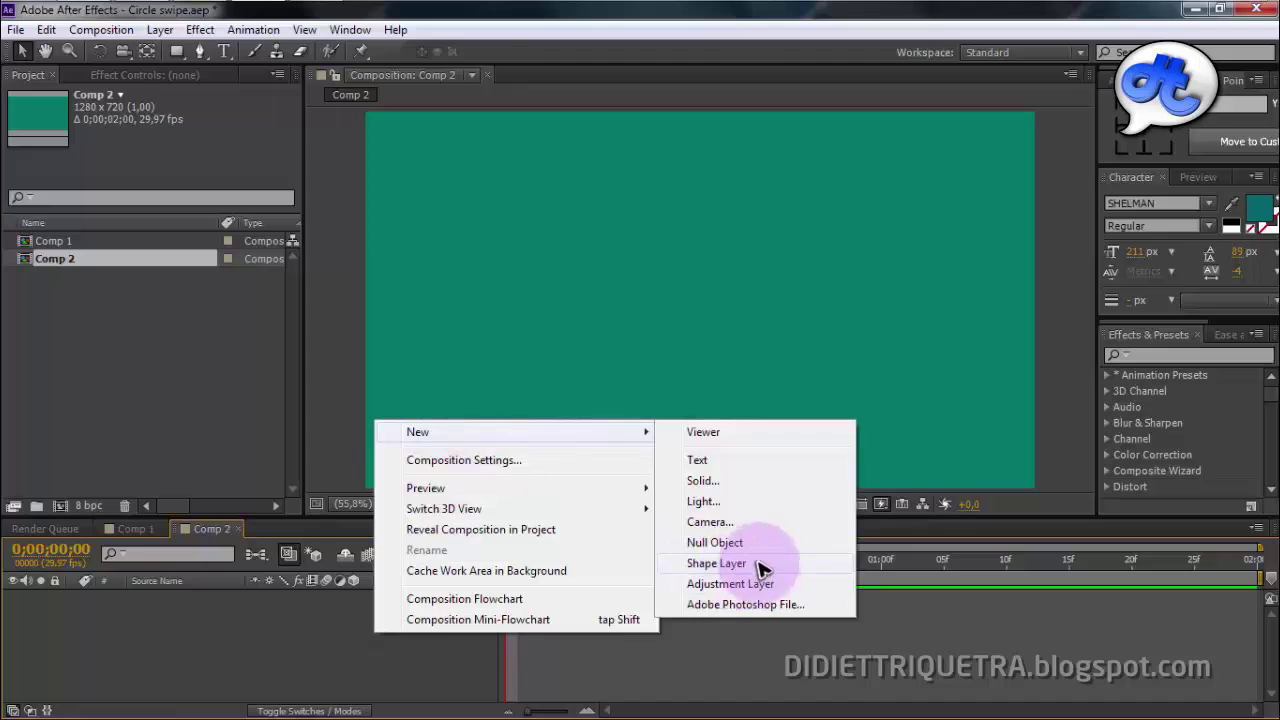
left_click(716, 563)
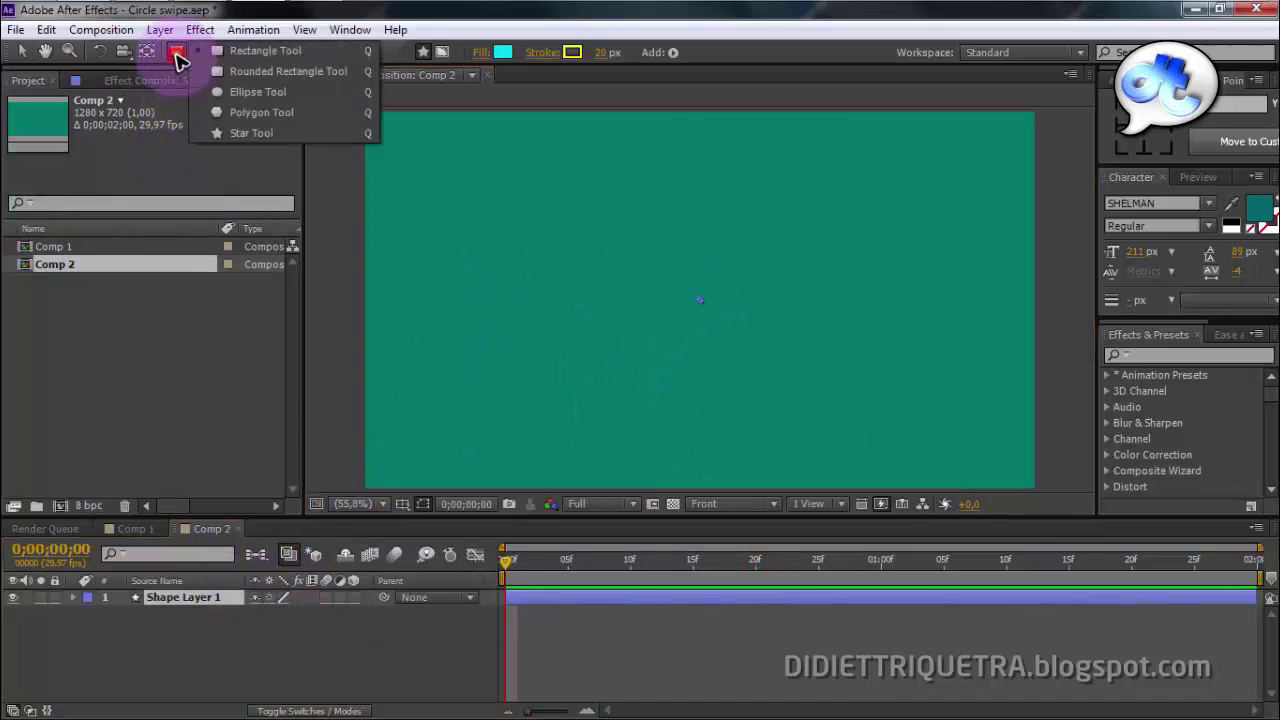
left_click_drag(177, 51, 233, 97)
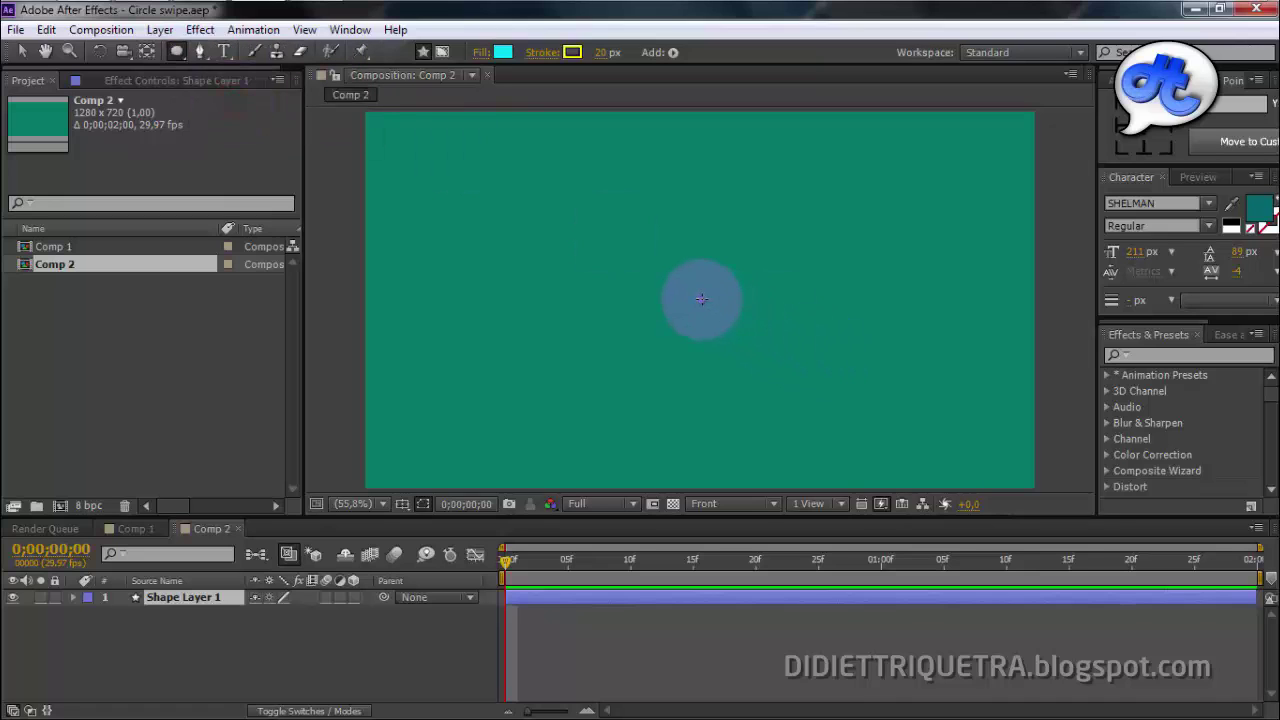
left_click_drag(701, 299, 820, 416)
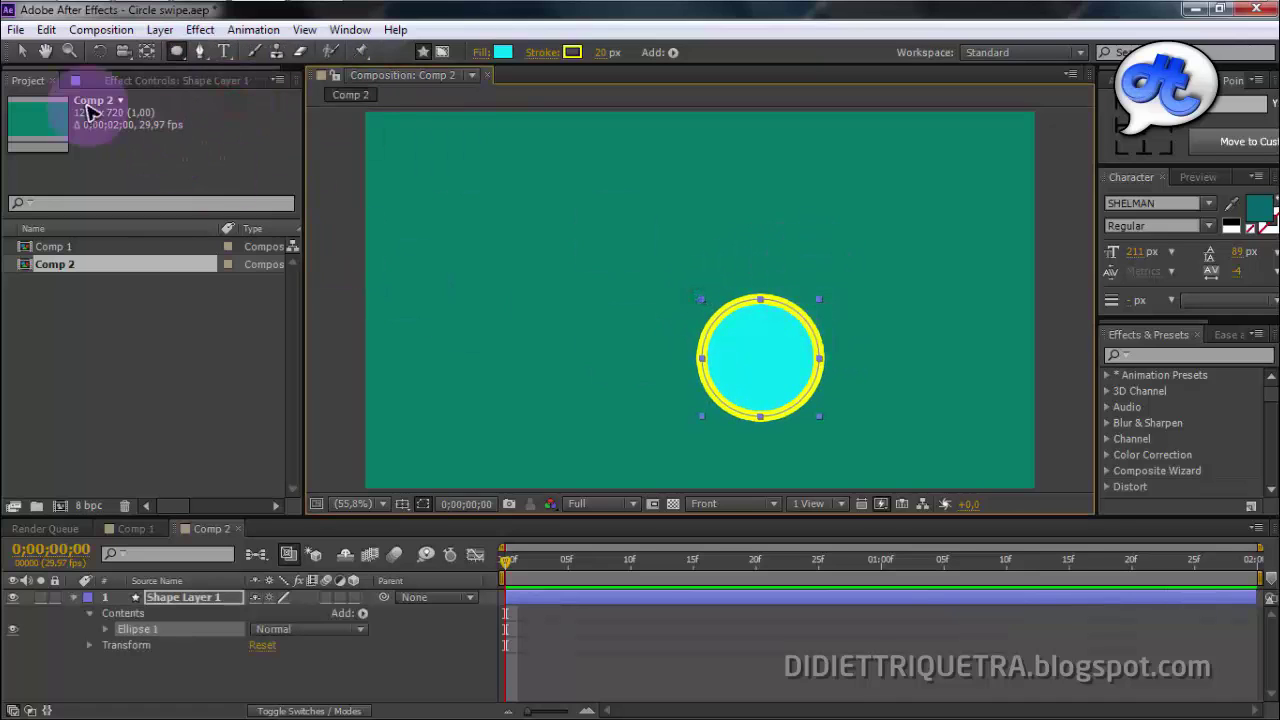
Step: Centre the circle horizontally and vertically in the composition using Align
left_click(22, 52)
left_click_drag(750, 335, 683, 290)
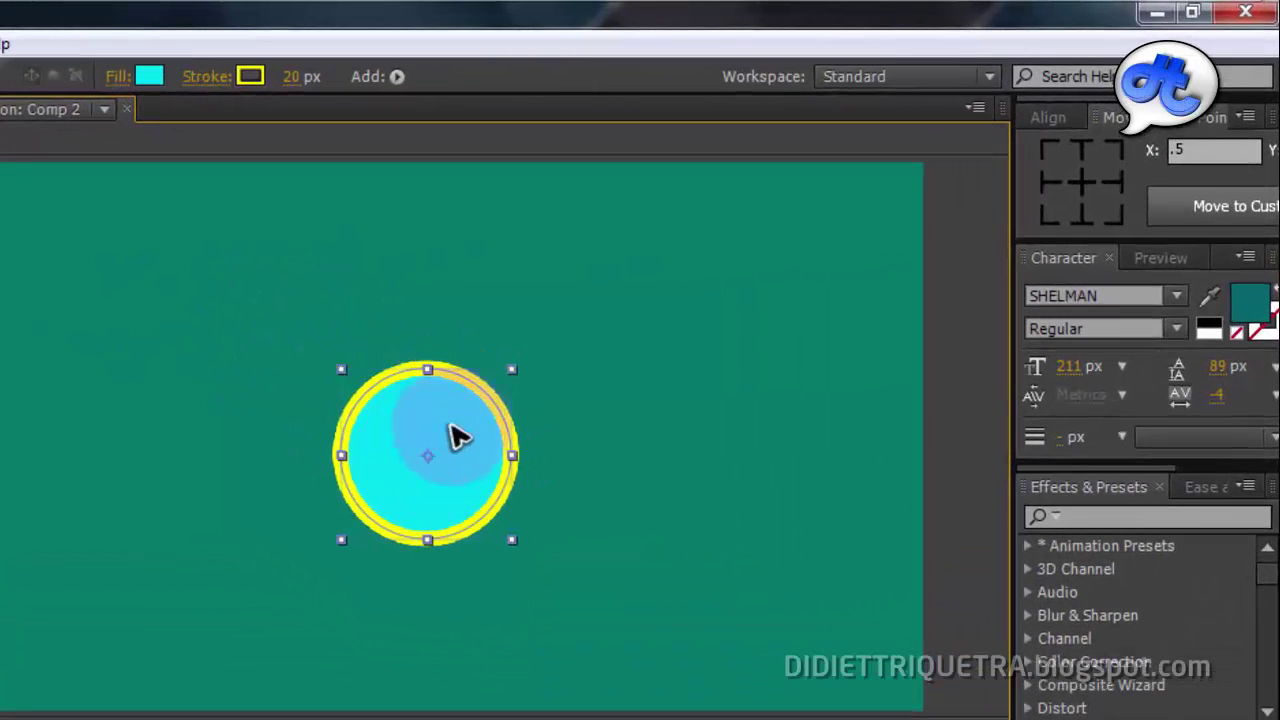
left_click(1052, 118)
left_click(1089, 180)
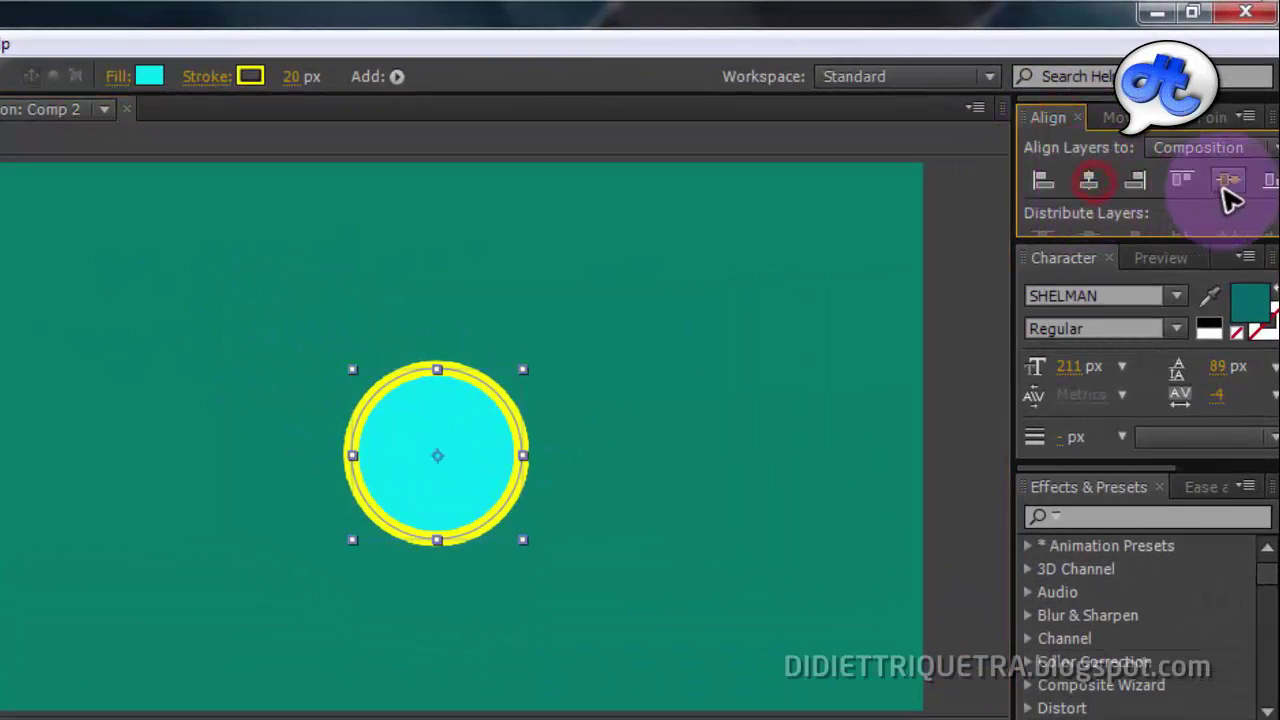
left_click(1225, 181)
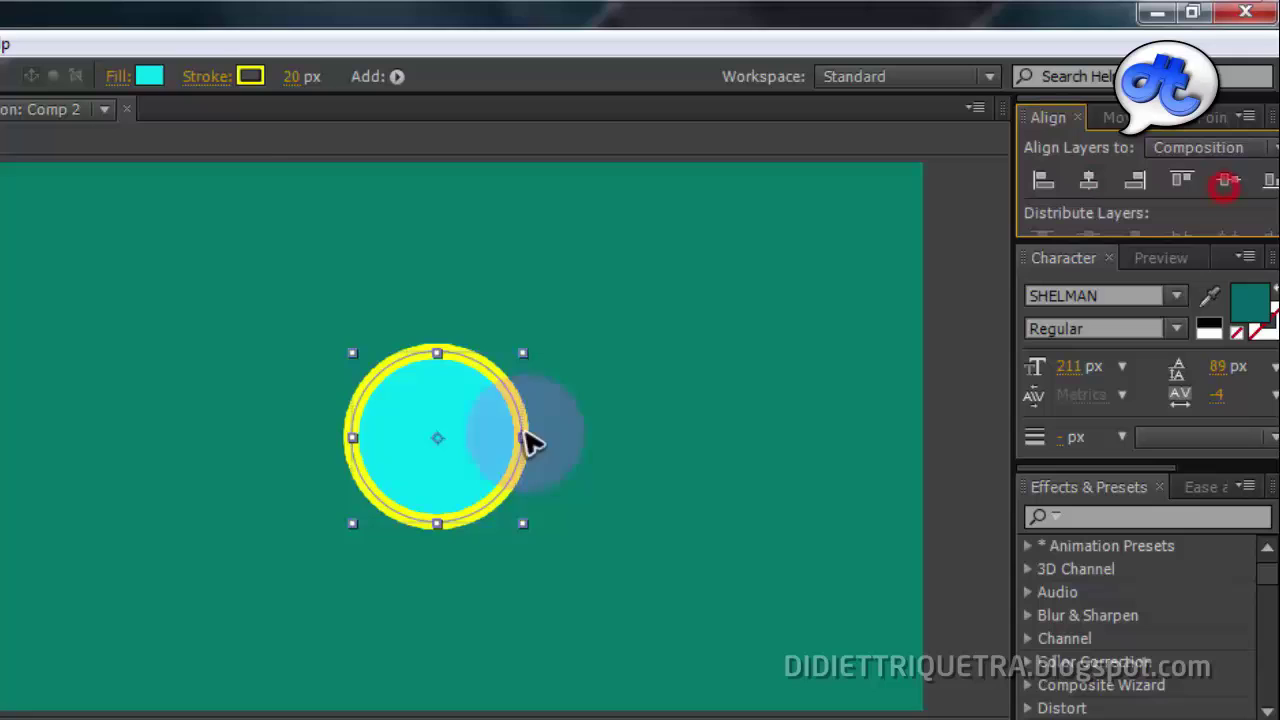
Step: Set the circle's stroke to None
left_click(212, 86)
left_click(78, 448)
left_click(162, 608)
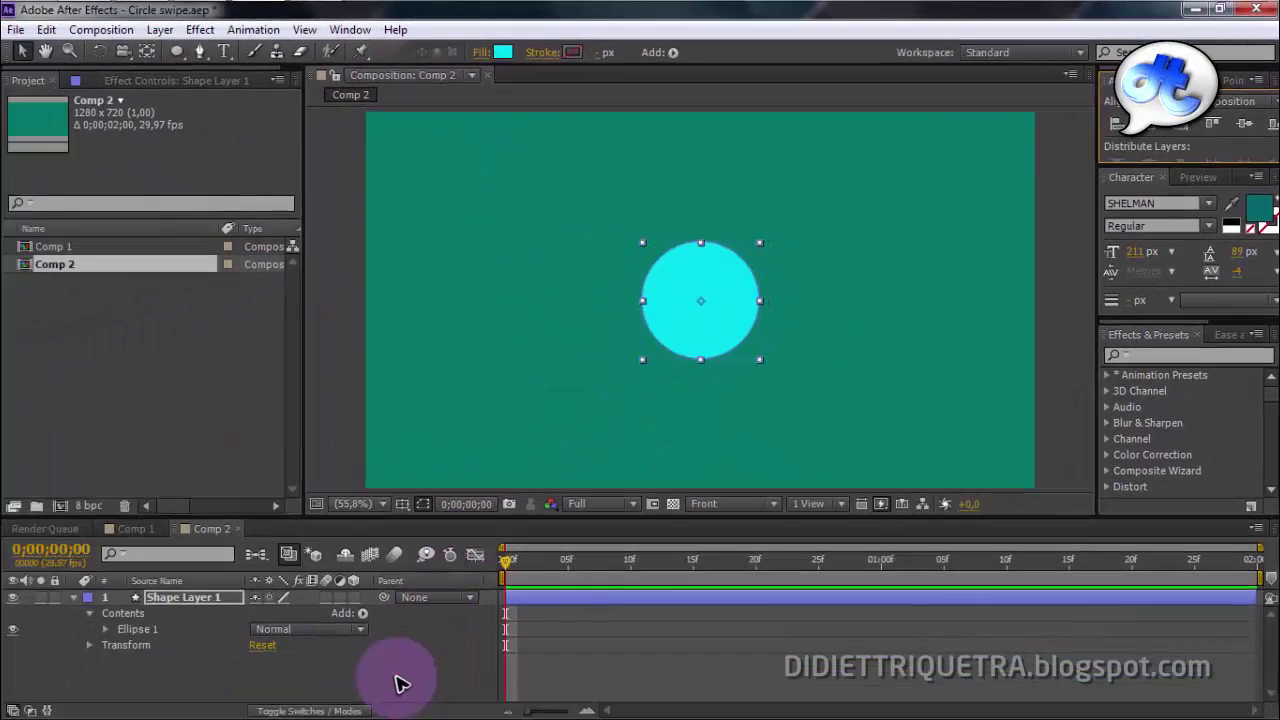
Step: Collapse and reselect the circle layer, then search Effects & Presets for 'radial'
left_click(396, 677)
left_click(73, 598)
left_click(258, 652)
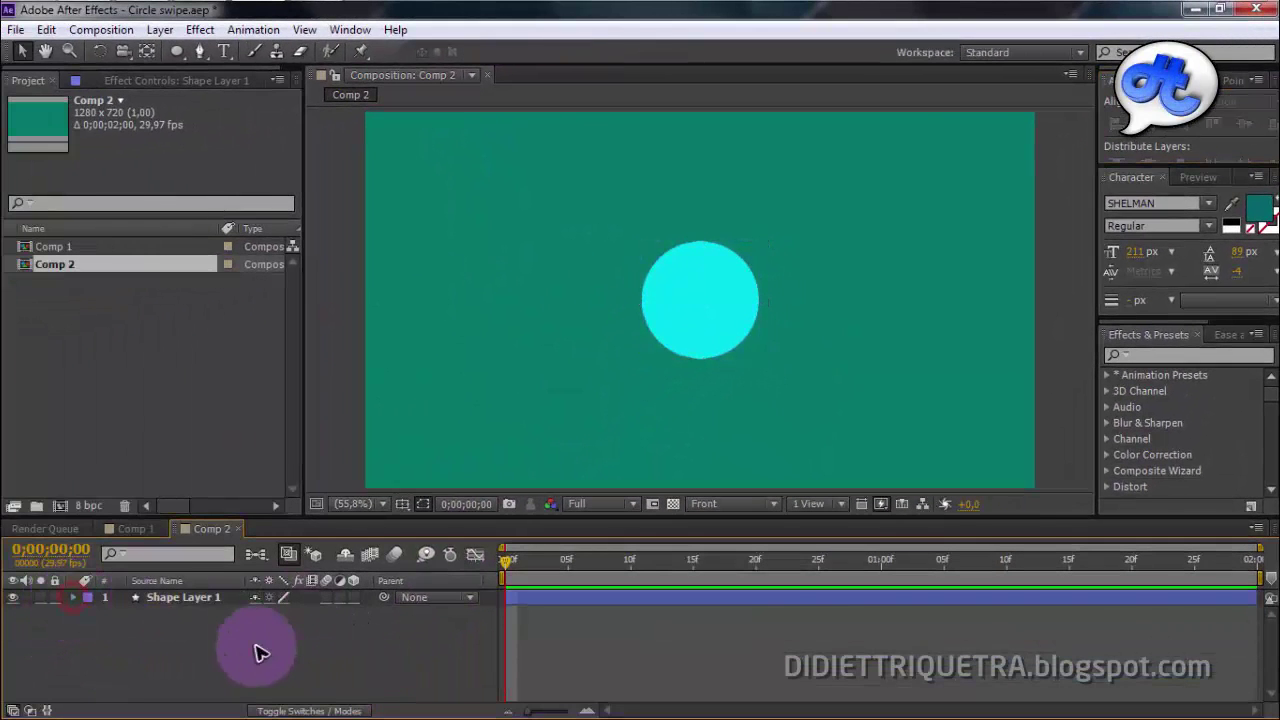
left_click(1167, 357)
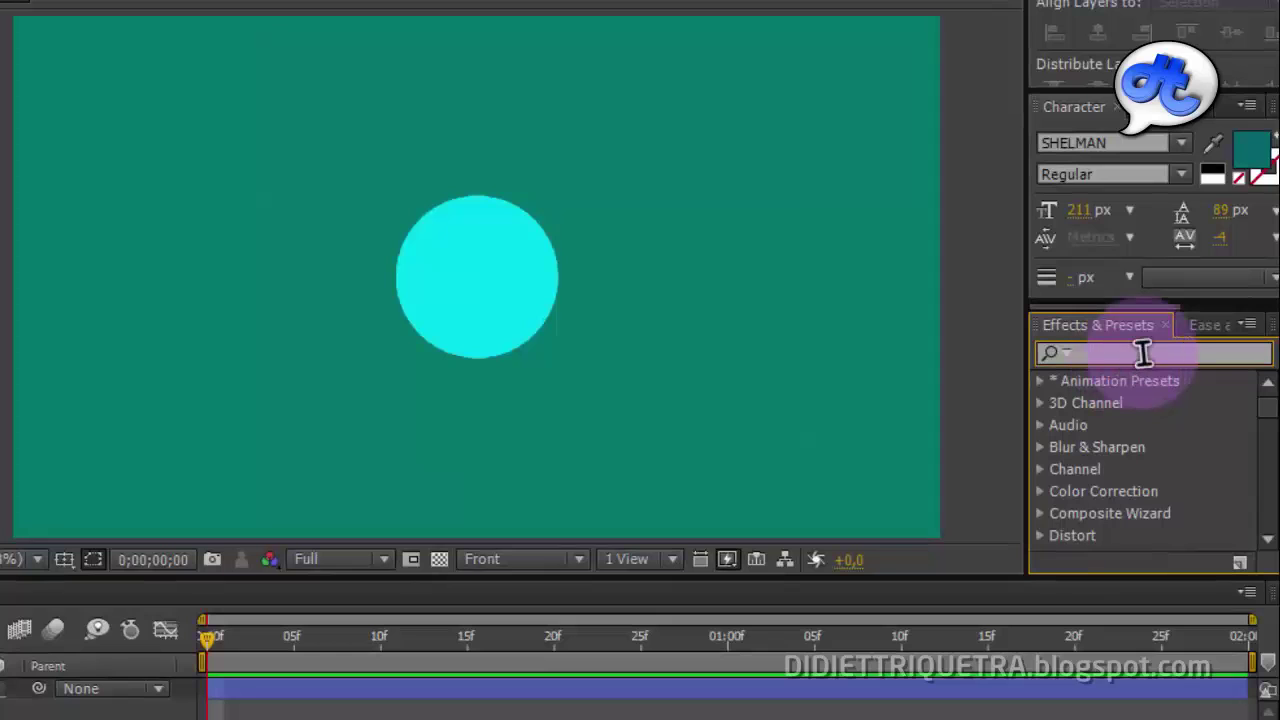
type("ra")
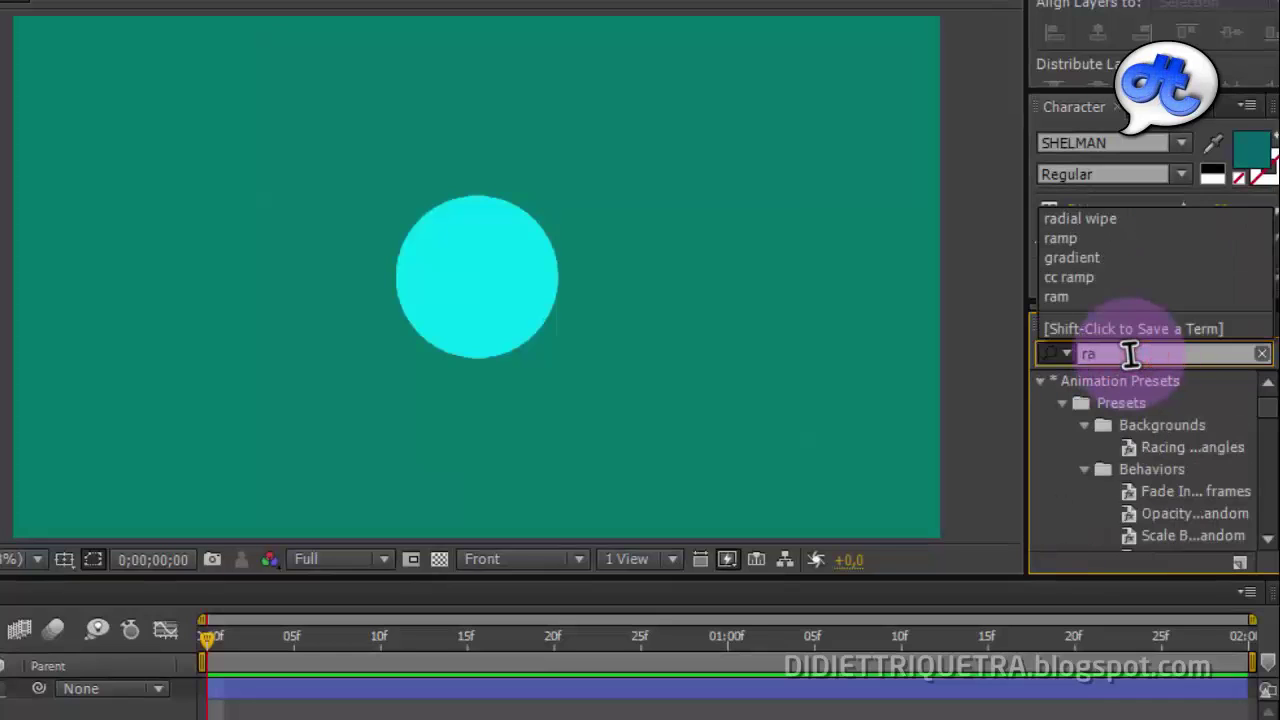
type("di")
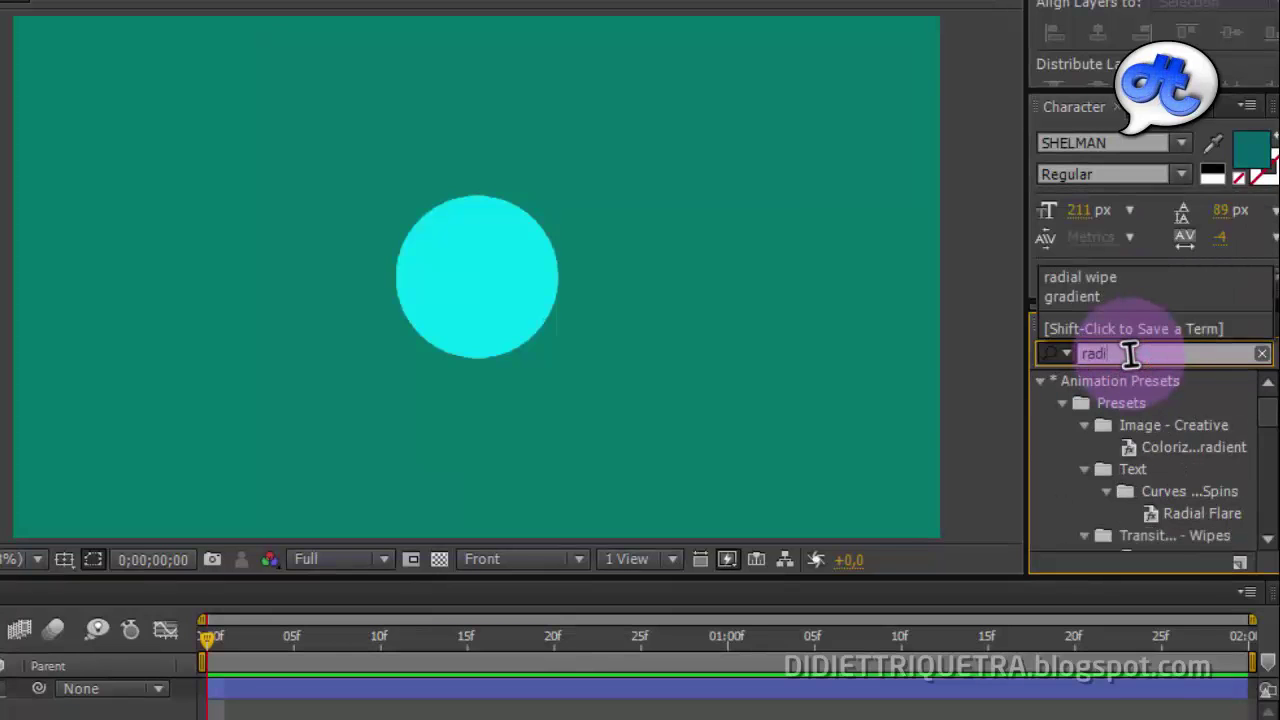
type("al s")
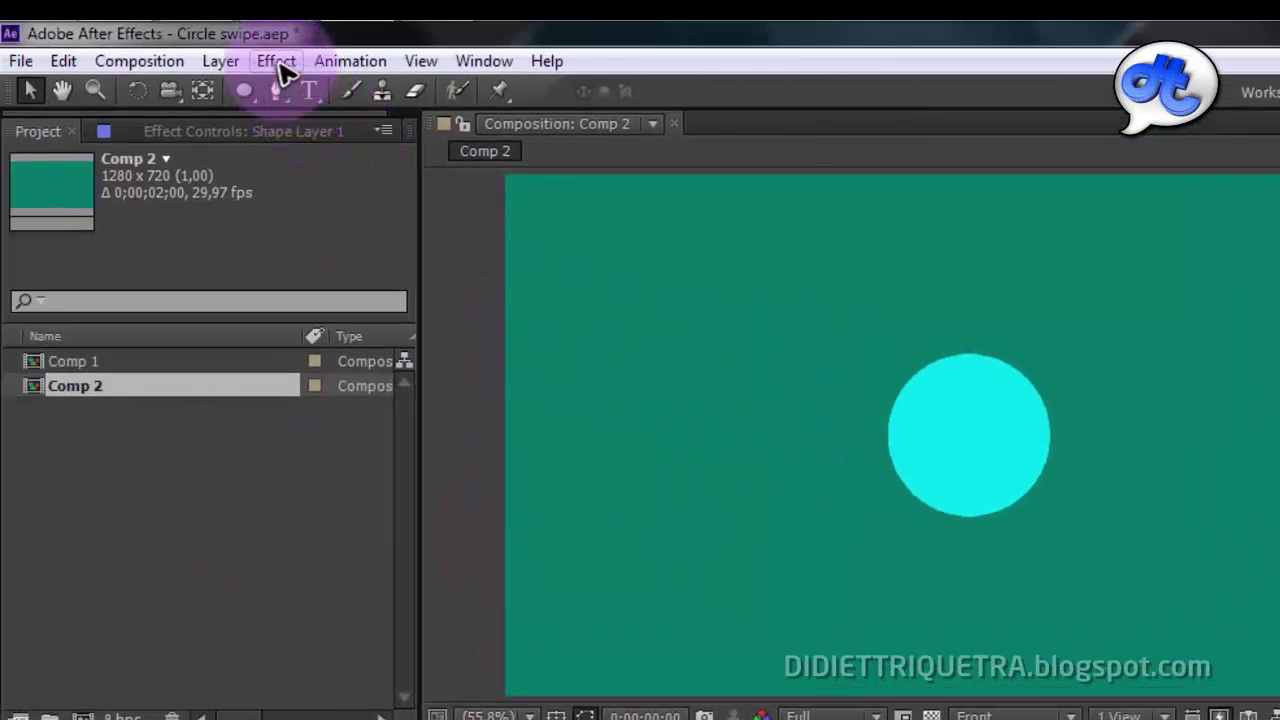
left_click(279, 66)
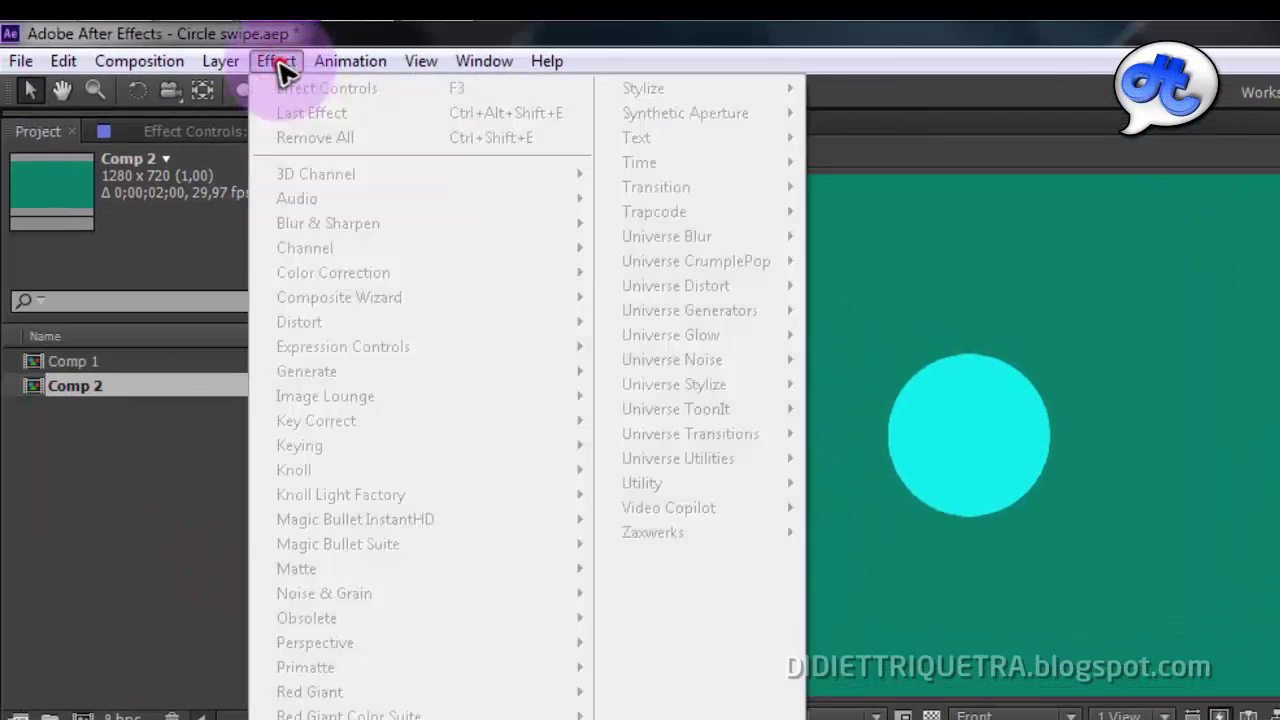
left_click(279, 62)
left_click(360, 389)
left_click(281, 91)
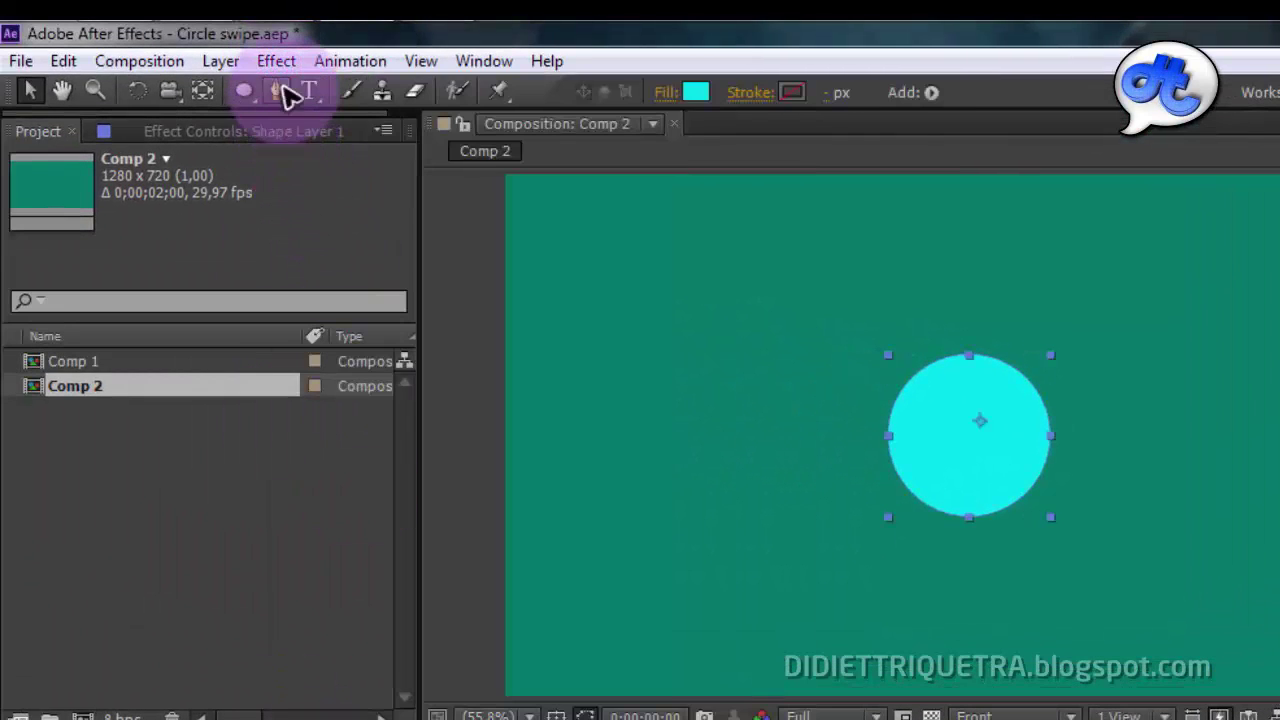
left_click(278, 64)
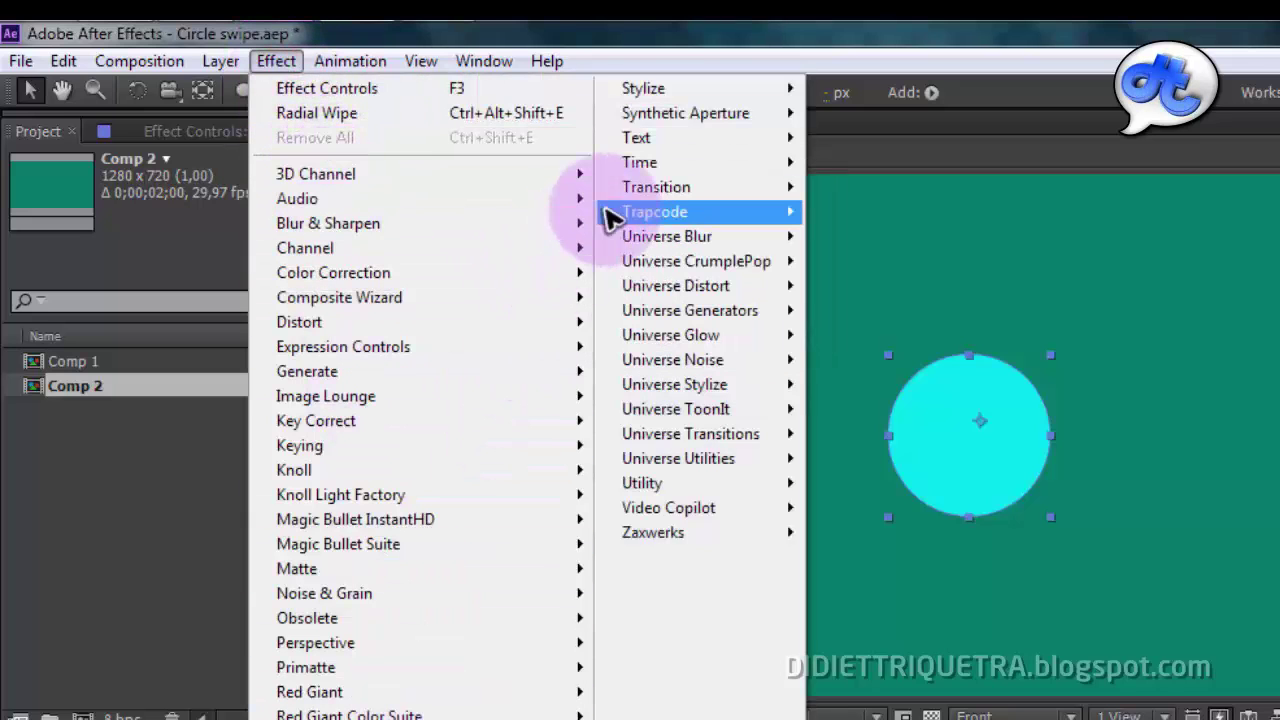
mouse_move(655, 187)
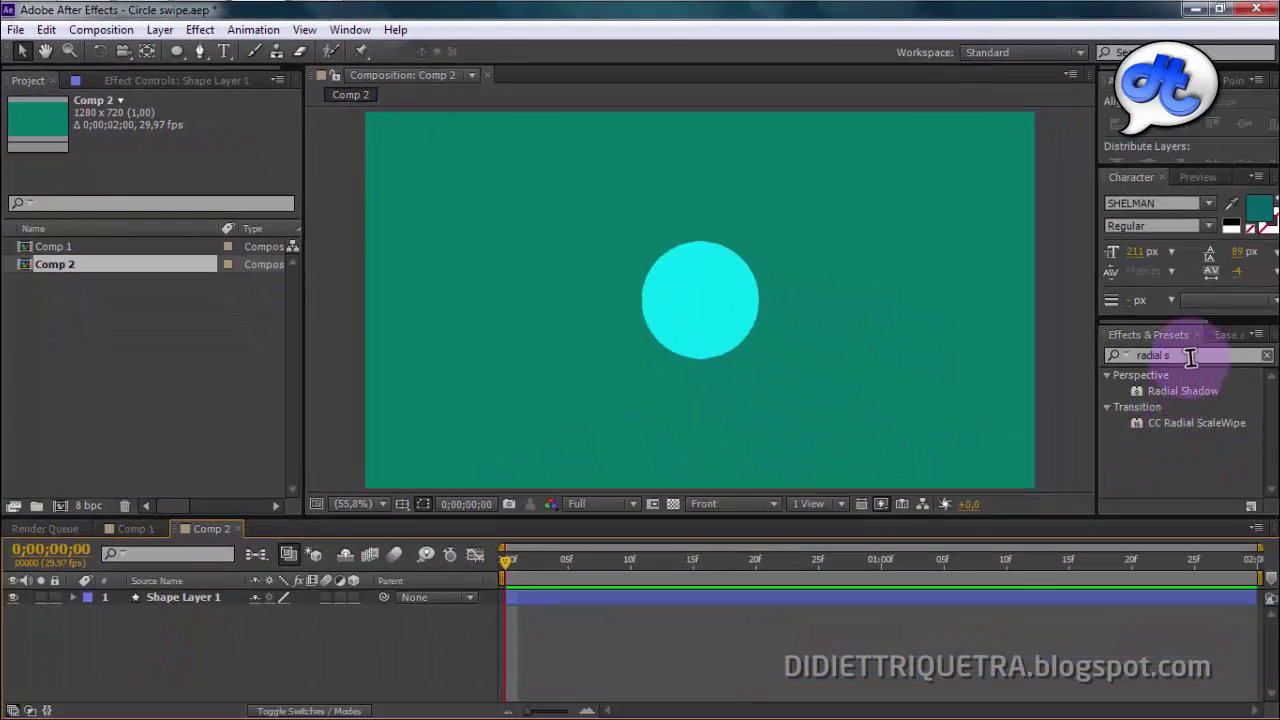
Step: Narrow the search to Radial Wipe and drag it onto Shape Layer 1
left_click(1191, 357)
type("wipe")
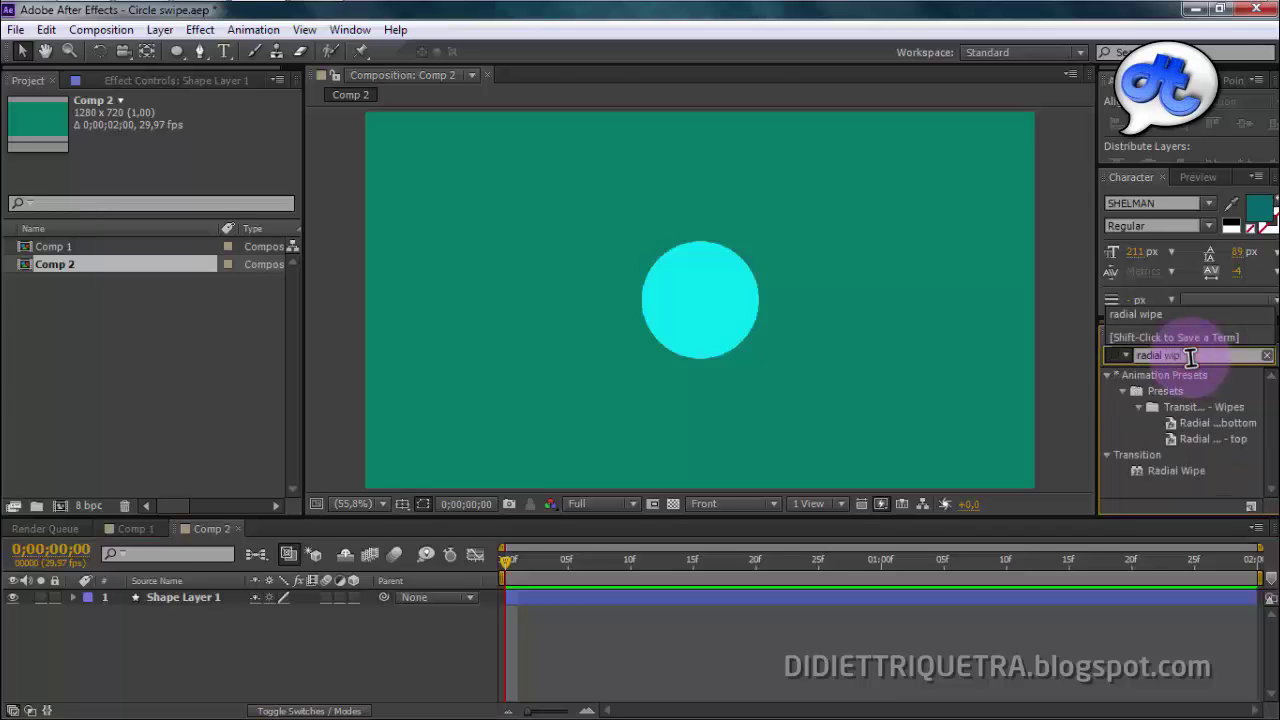
left_click(1176, 474)
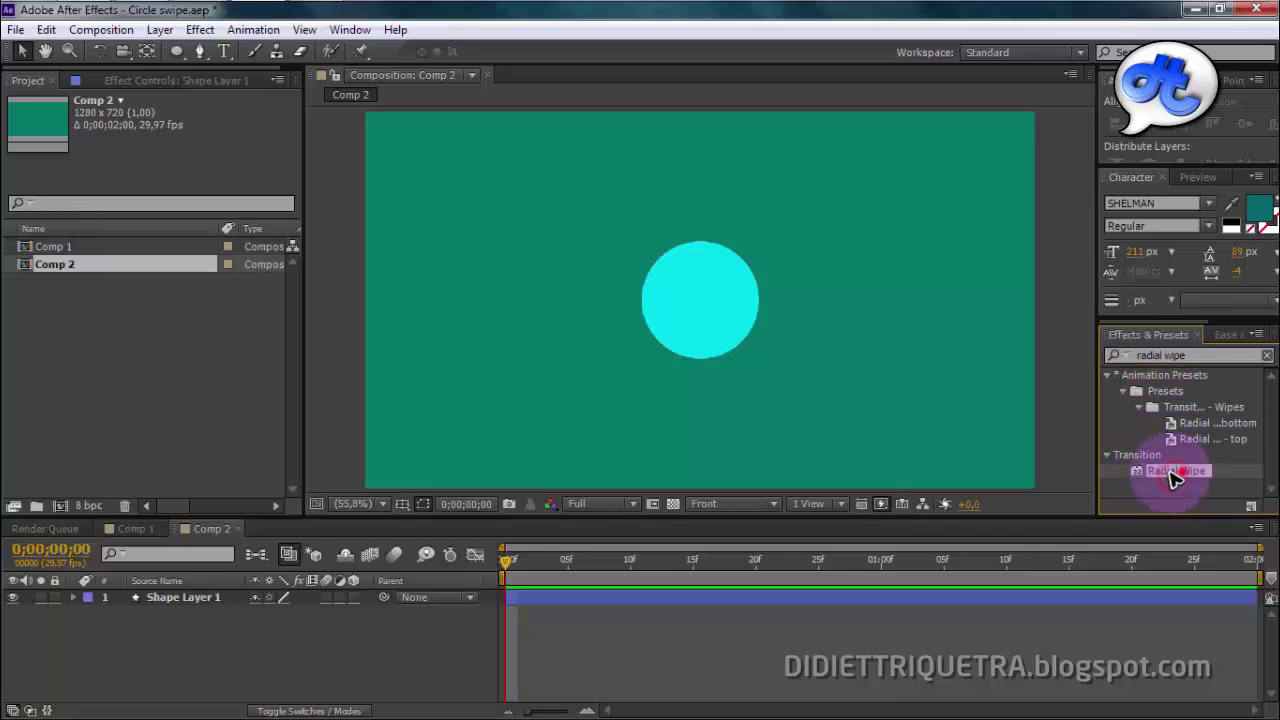
left_click_drag(1176, 478, 195, 607)
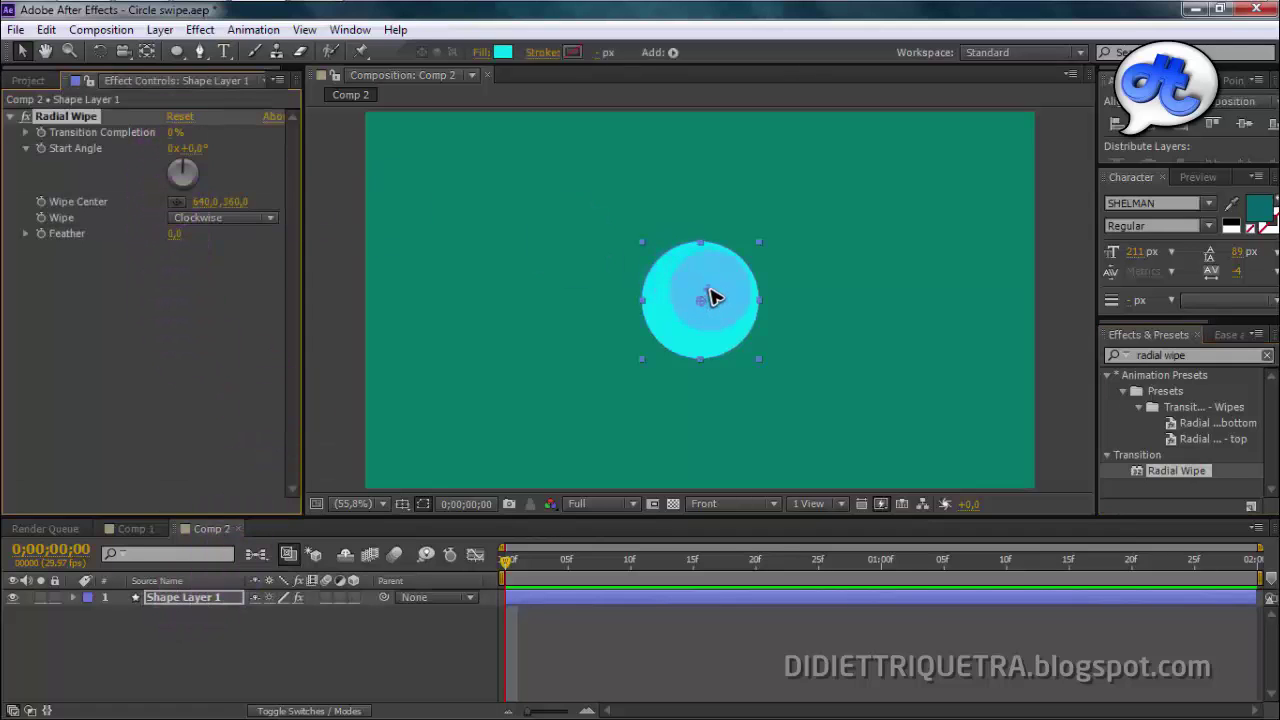
Step: Snap Shape Layer 1's anchor point to the circle's centre
left_click(147, 51)
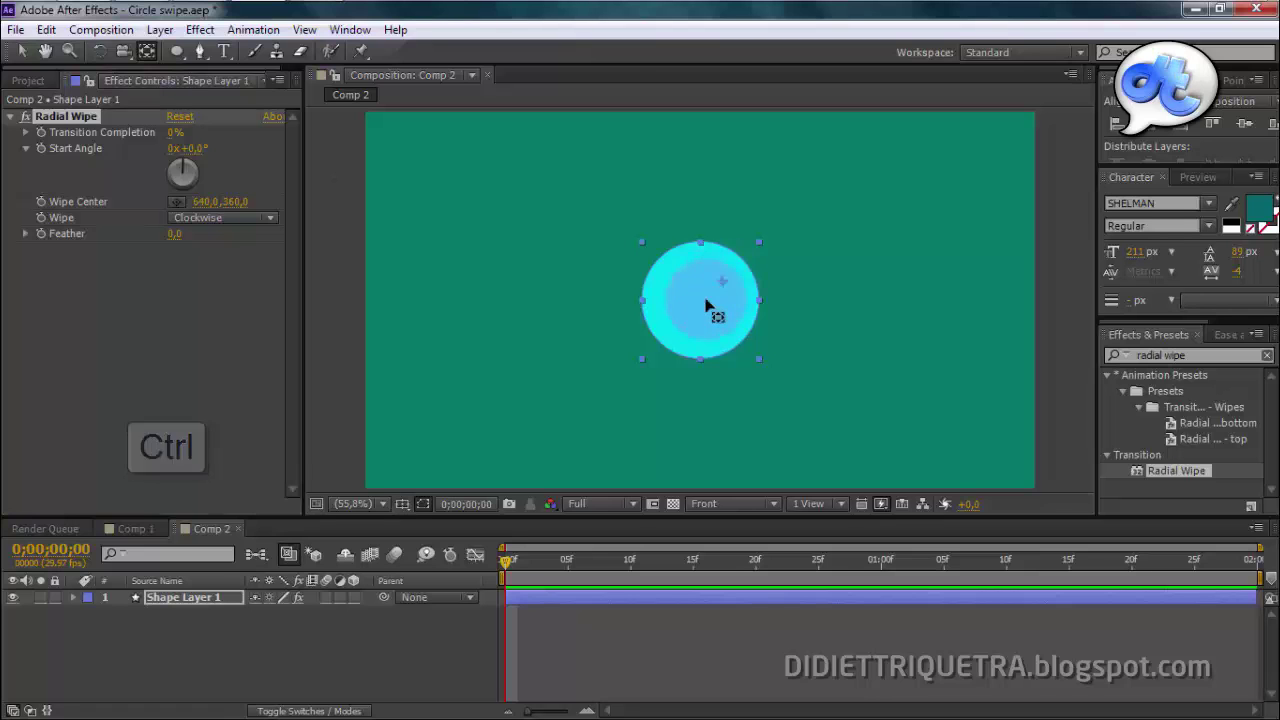
left_click_drag(705, 305, 702, 303)
left_click(21, 51)
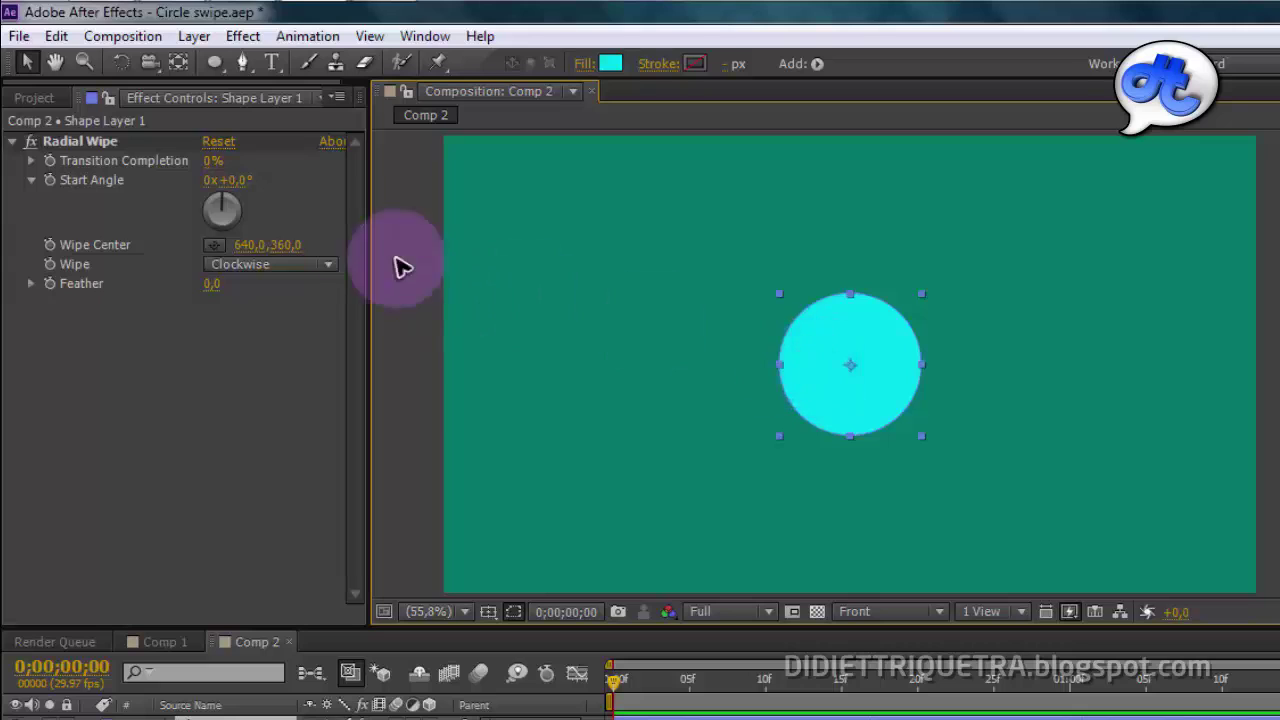
Step: Experiment with Radial Wipe's Transition Completion, counterclockwise direction, Feather and Start Angle
mouse_move(211, 172)
left_mouse_down()
mouse_move(311, 181)
mouse_move(259, 165)
mouse_move(135, 180)
mouse_move(214, 181)
left_mouse_up()
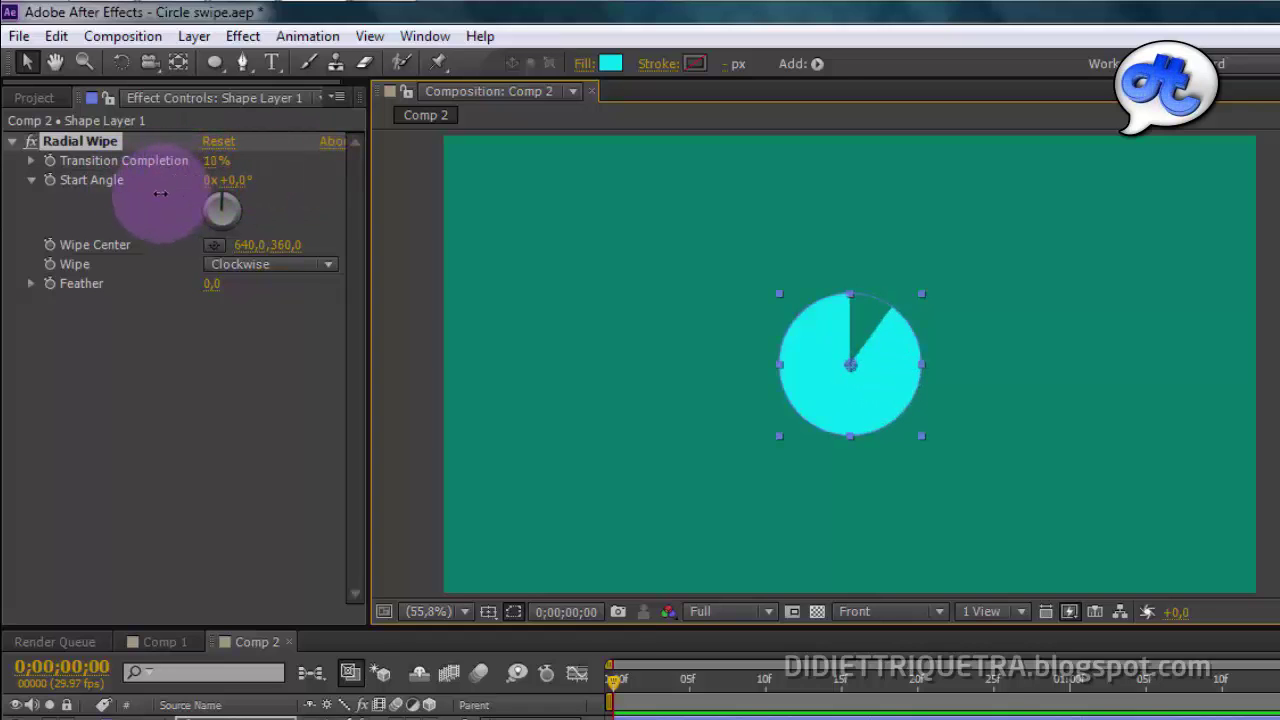
left_click(270, 265)
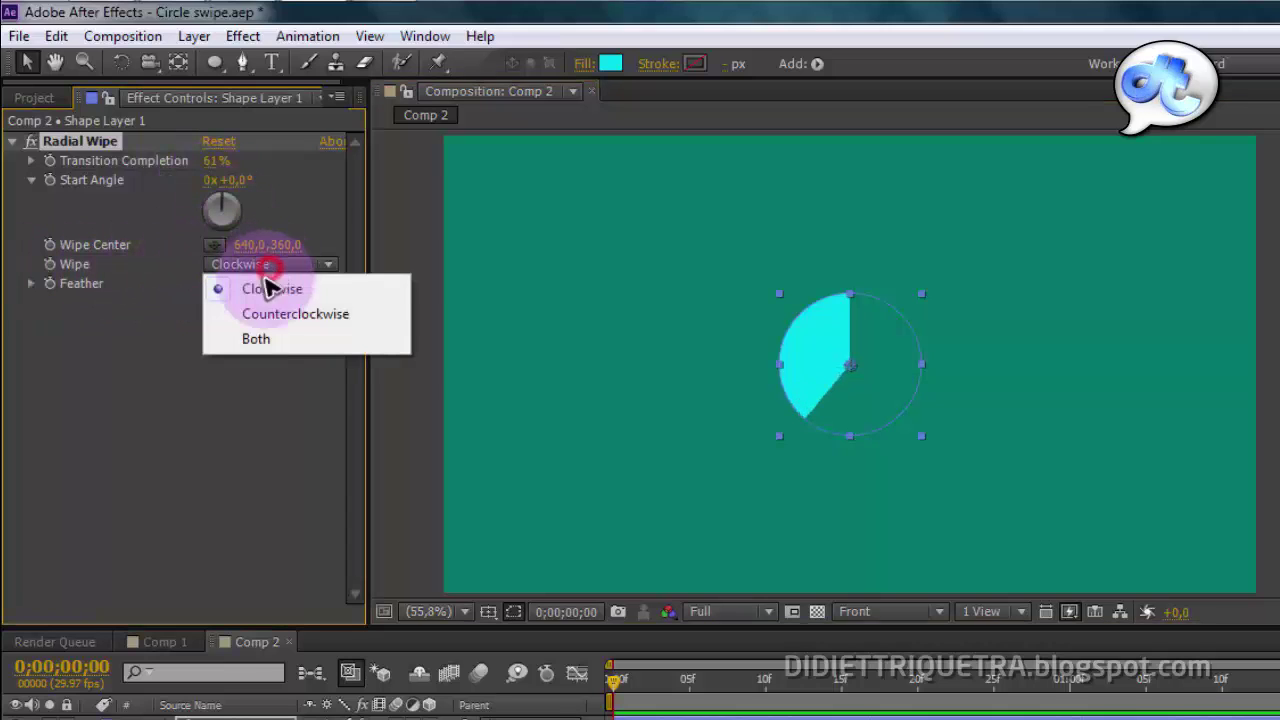
left_click(318, 326)
left_click_drag(215, 163, 181, 180)
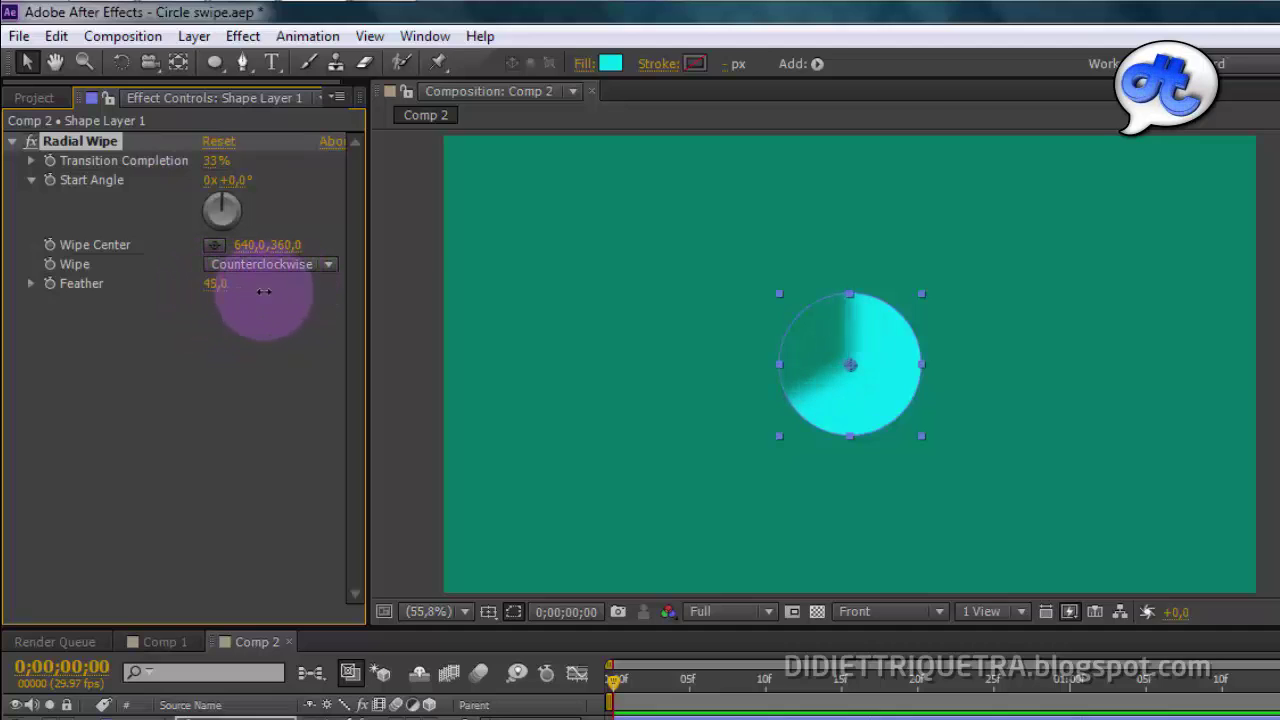
left_click_drag(254, 296, 258, 296)
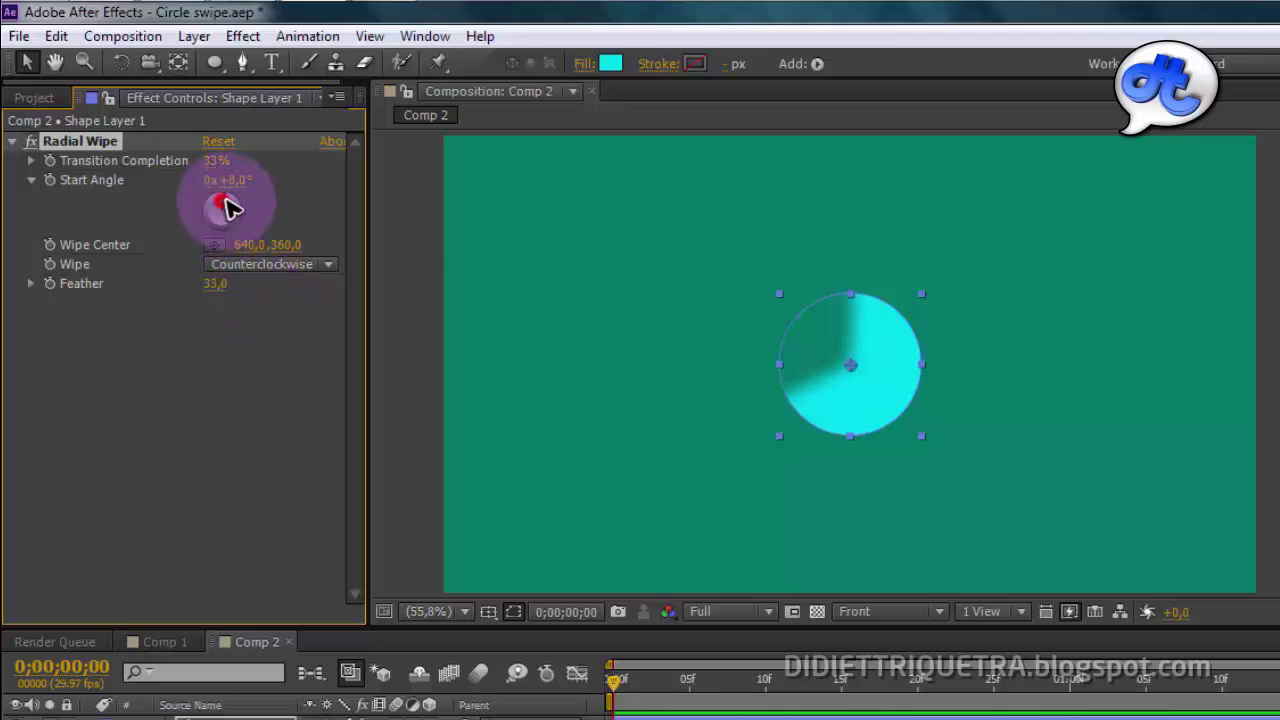
left_click_drag(228, 207, 220, 248)
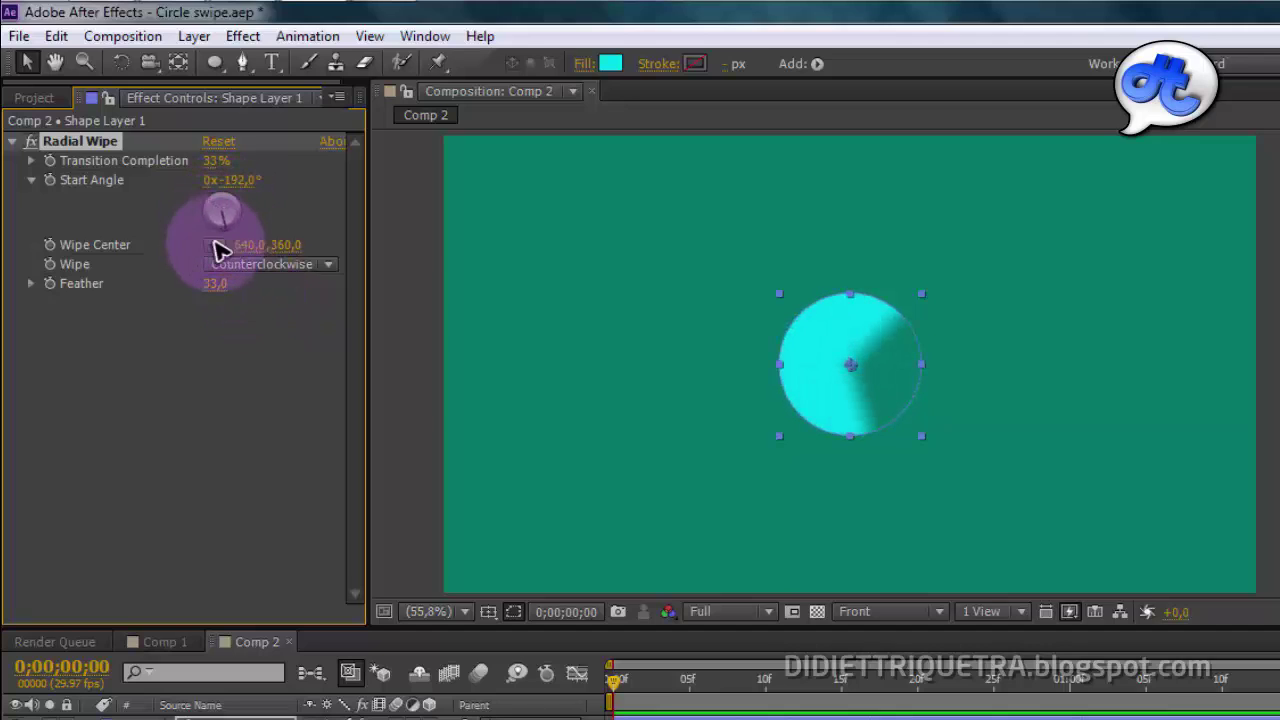
mouse_move(212, 178)
left_mouse_down()
mouse_move(175, 172)
mouse_move(243, 150)
left_mouse_up()
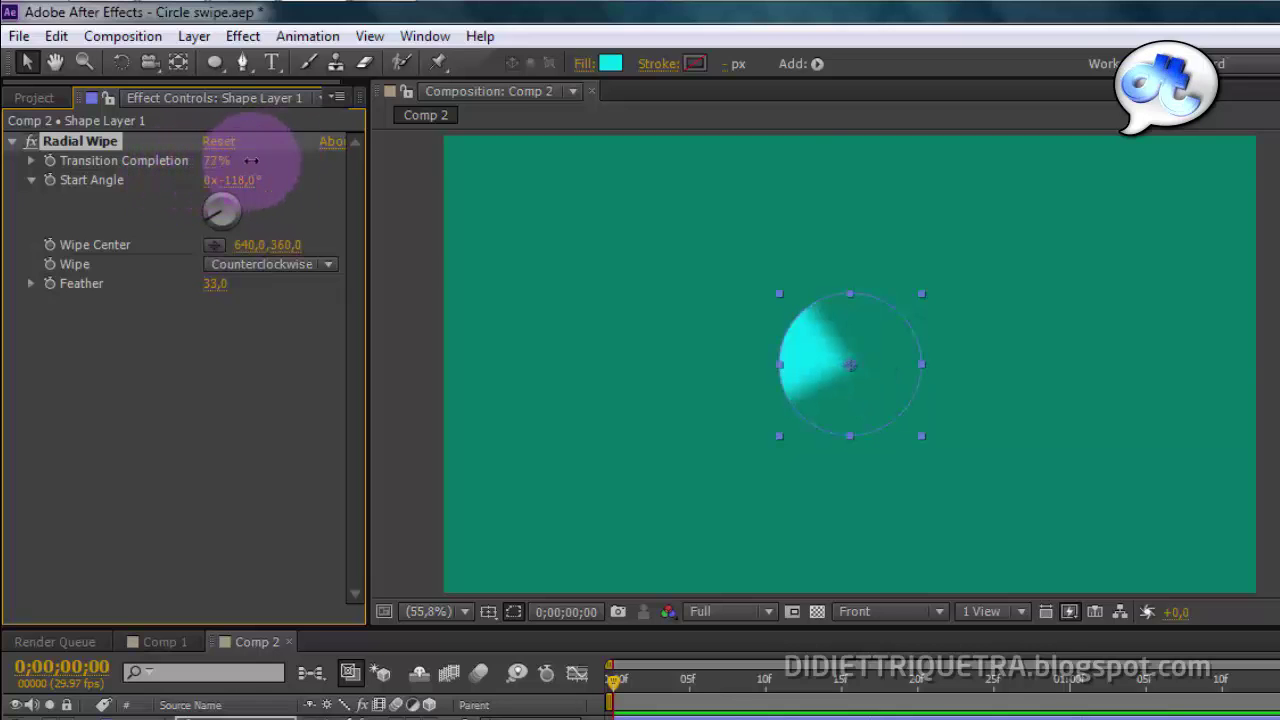
Step: Delete the Radial Wipe effect so the full cyan circle shows
left_click(826, 342)
key("Delete")
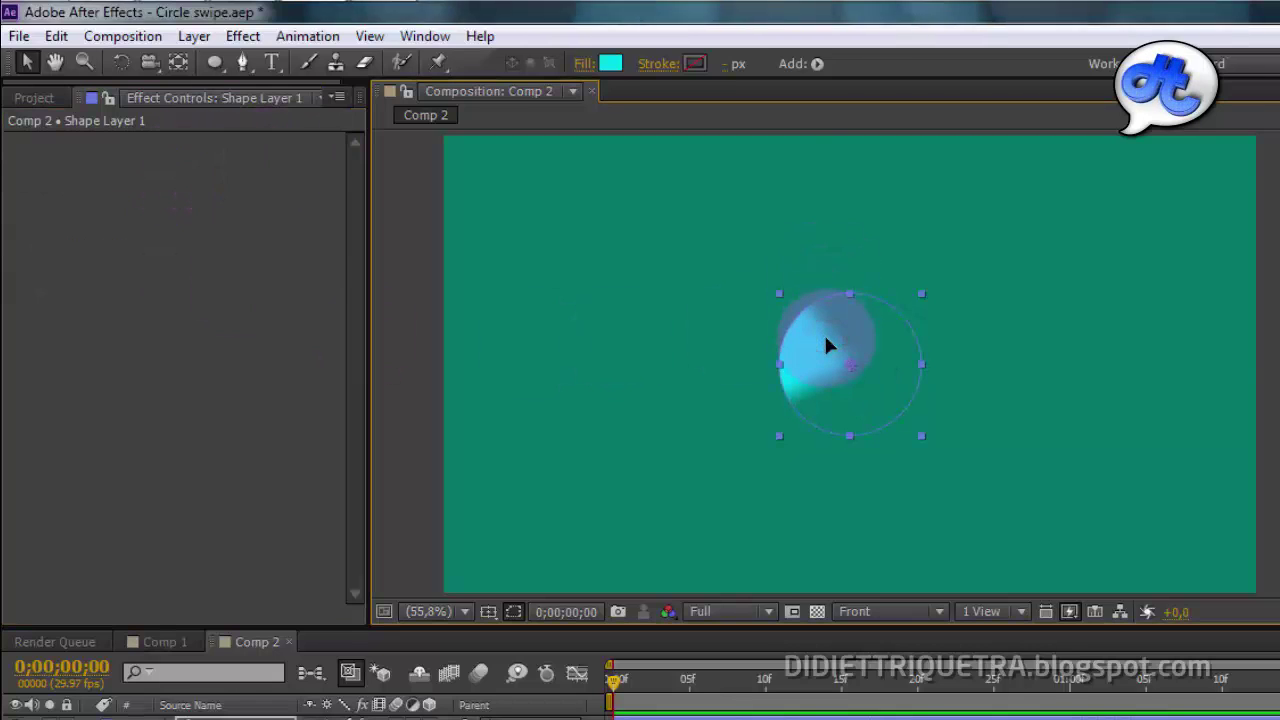
left_click(200, 600)
Step: Select Shape Layer 1 and expand it to show its Contents
left_click(733, 370)
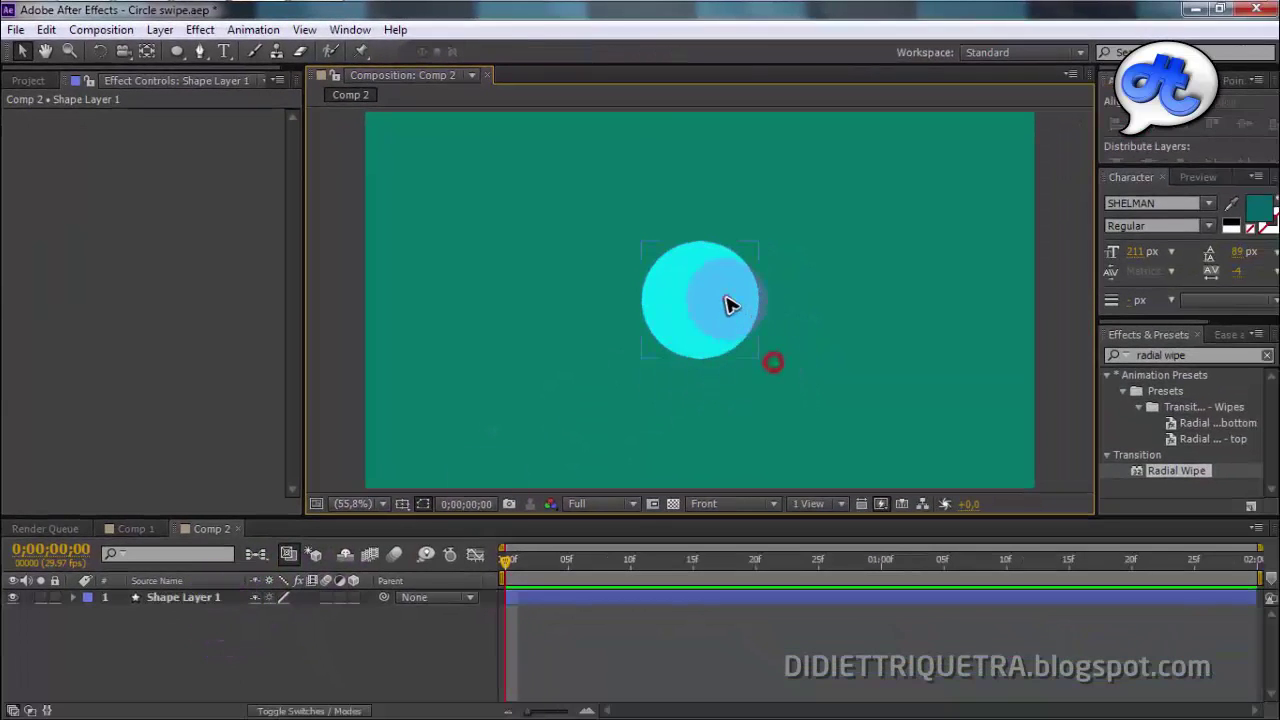
left_click(729, 306)
left_click(274, 609)
left_click(220, 603)
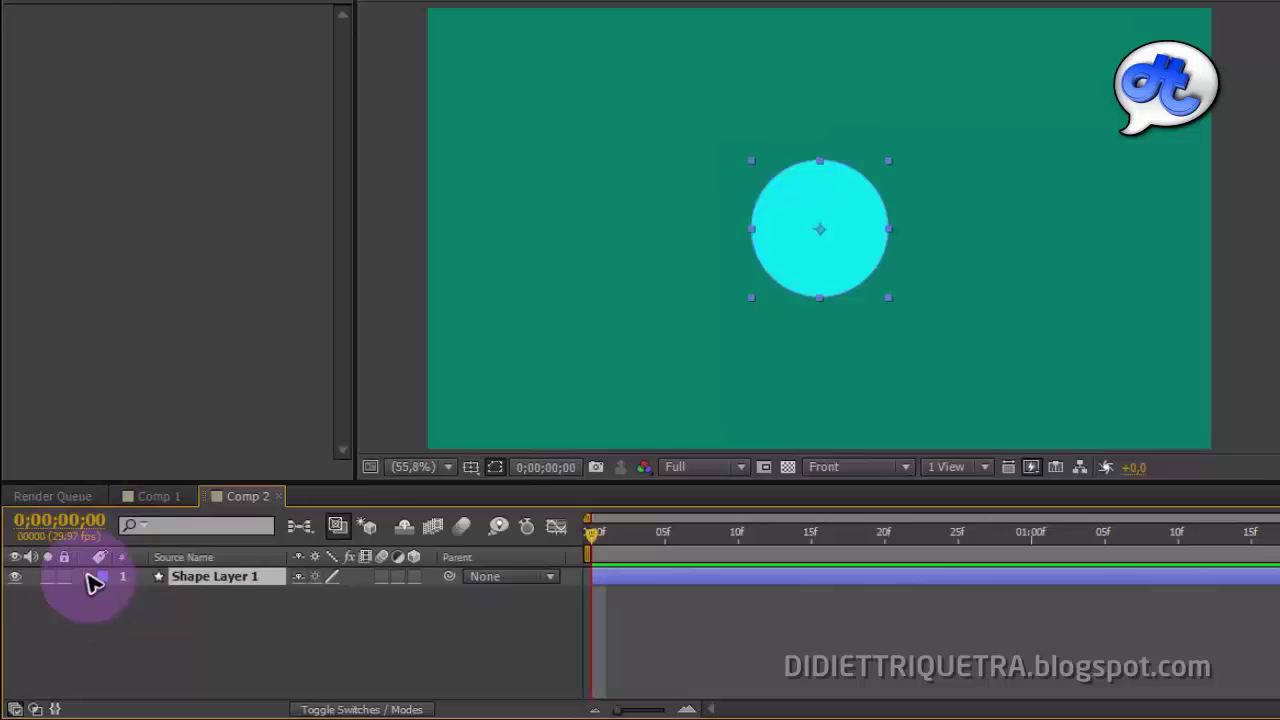
left_click(87, 578)
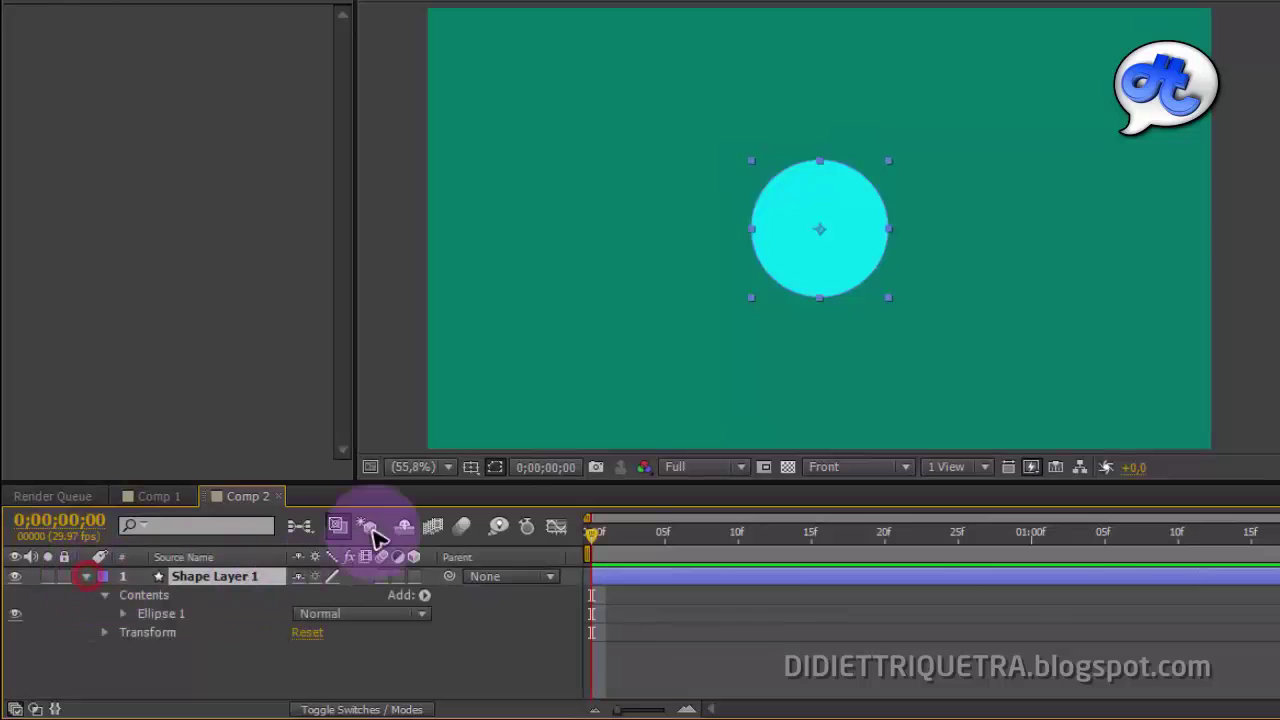
left_click_drag(447, 483, 448, 414)
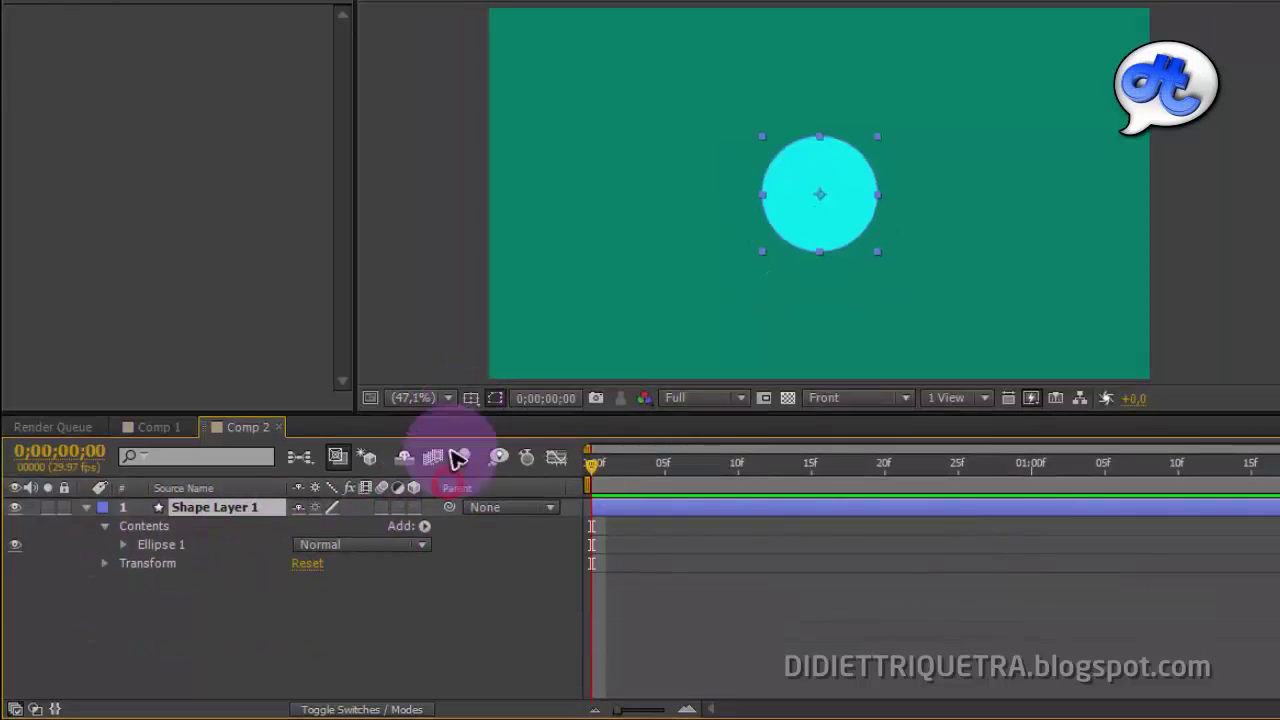
left_click(424, 525)
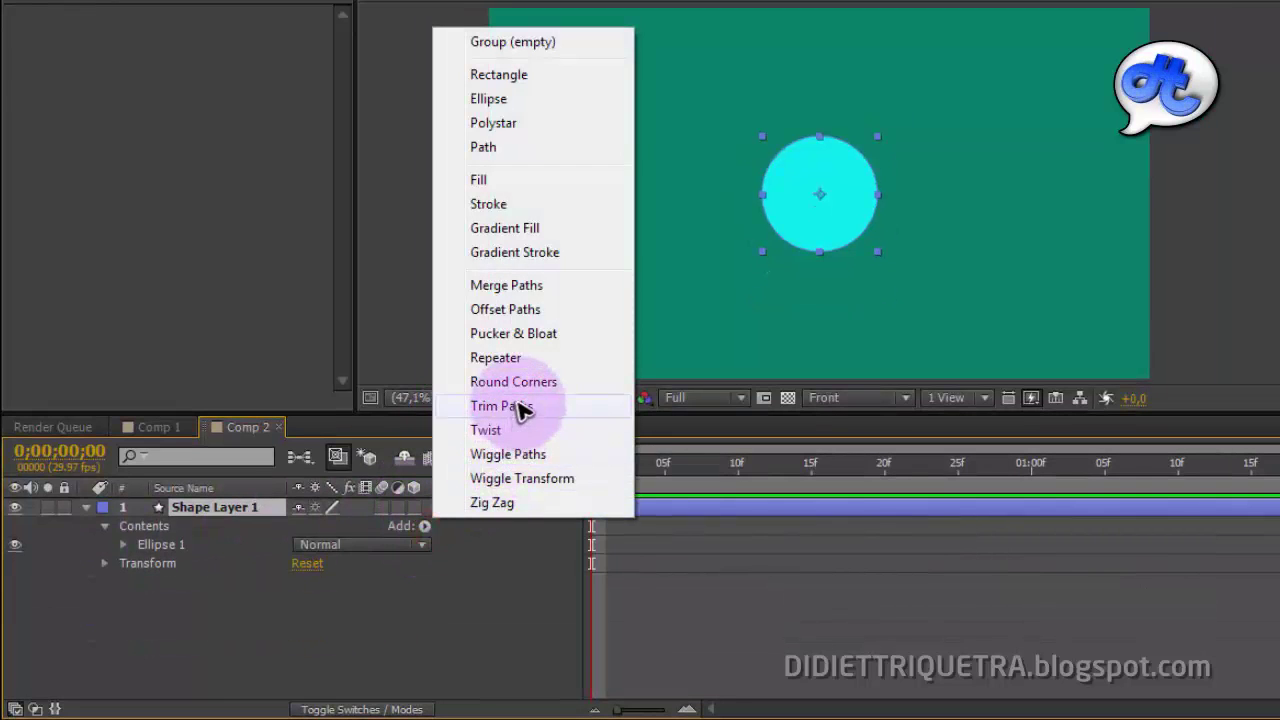
left_click(337, 577)
left_click(104, 525)
left_click(86, 507)
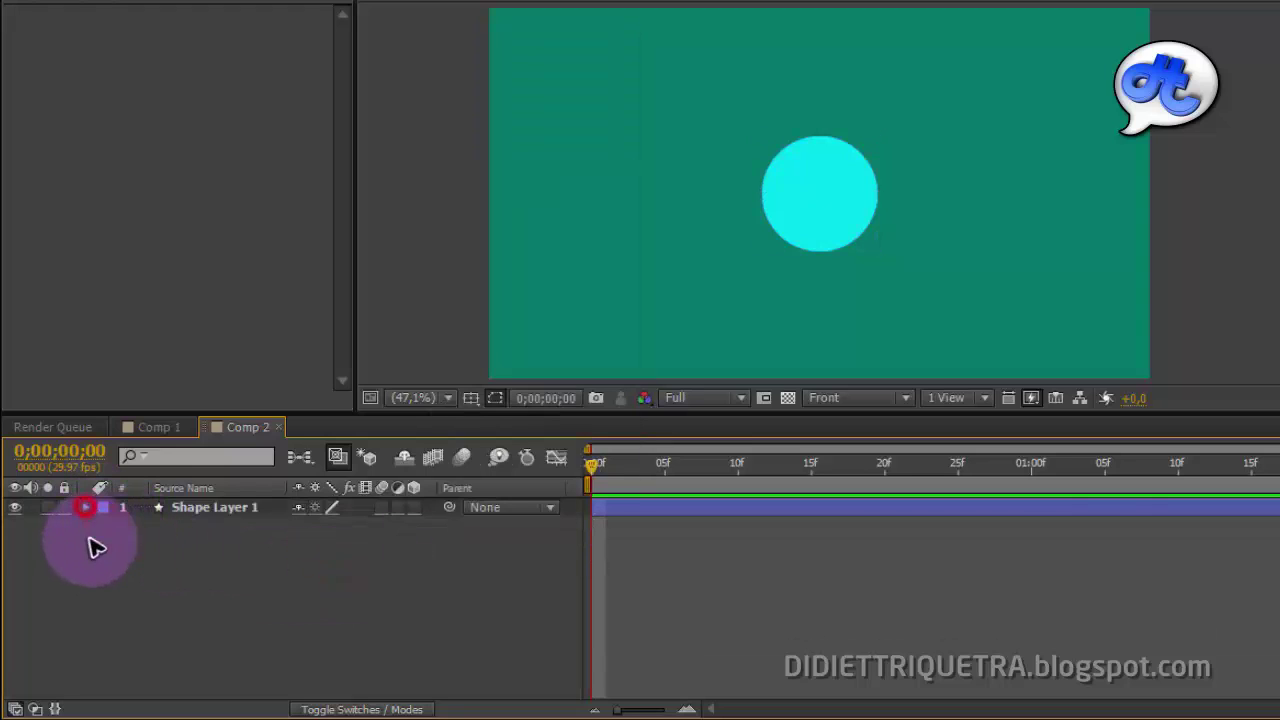
left_click(86, 507)
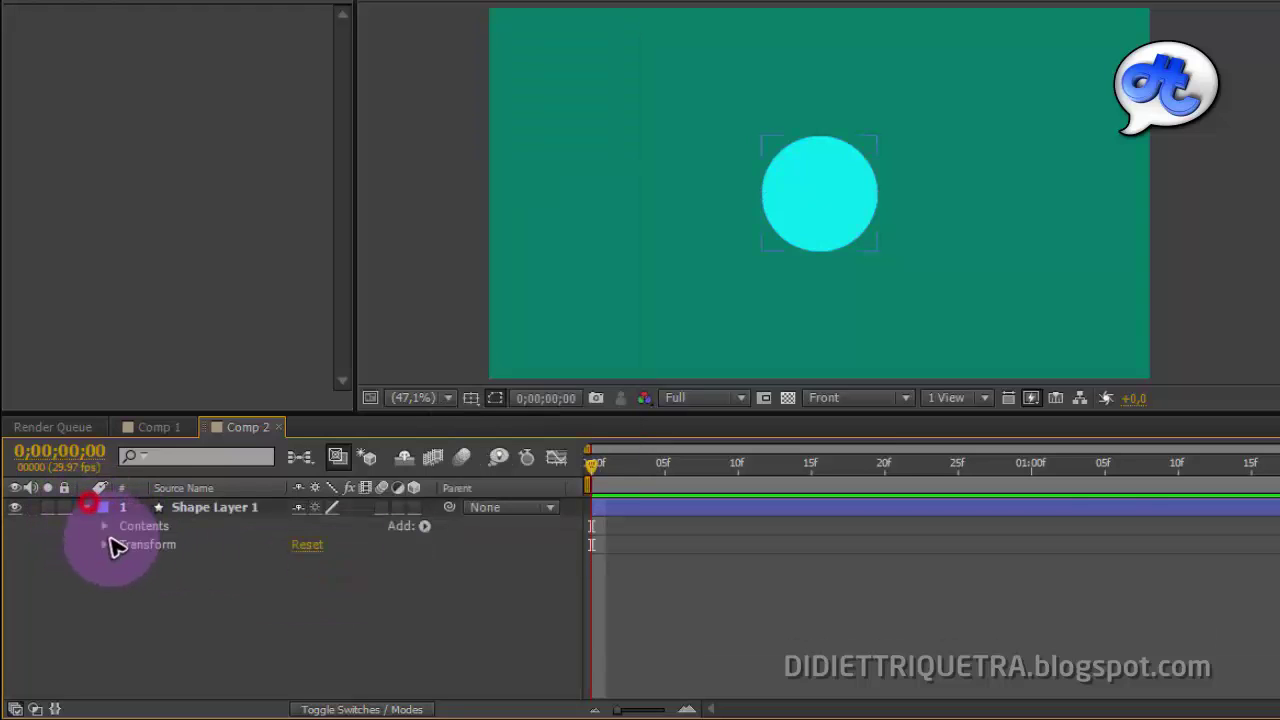
Step: Add Trim Paths to the layer, test Start, and return Start to 0%
left_click(424, 527)
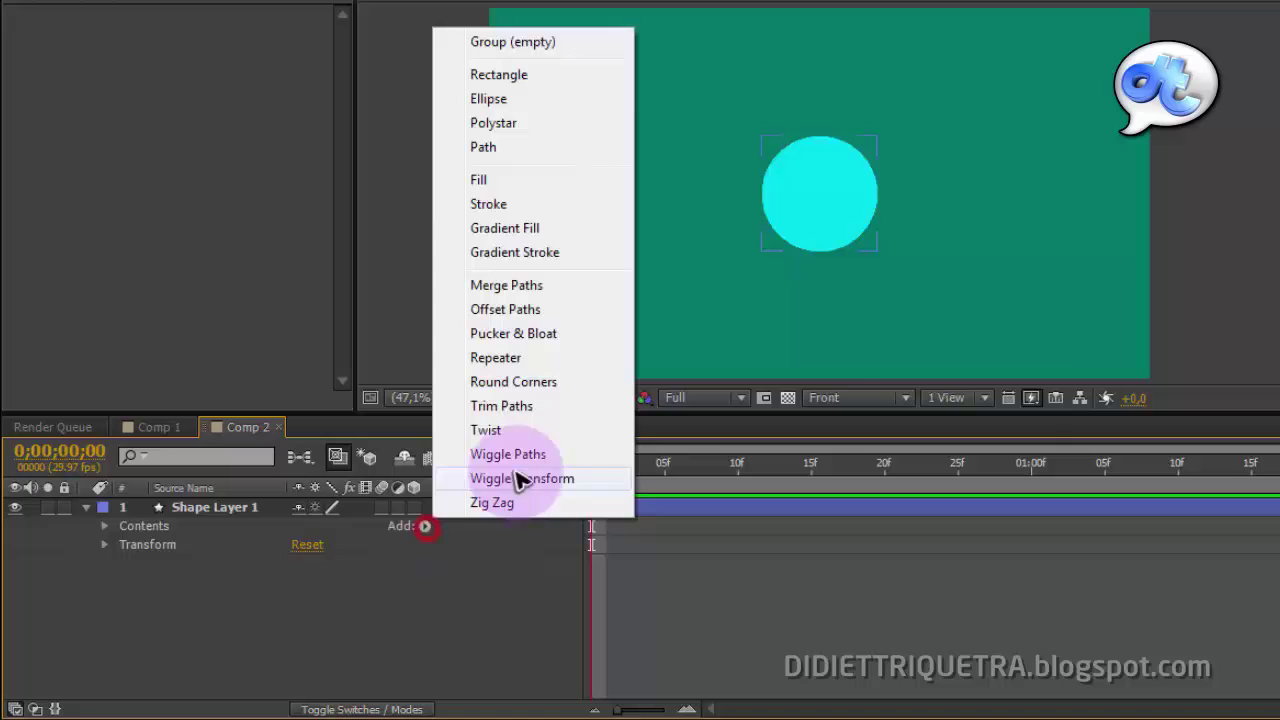
left_click(502, 412)
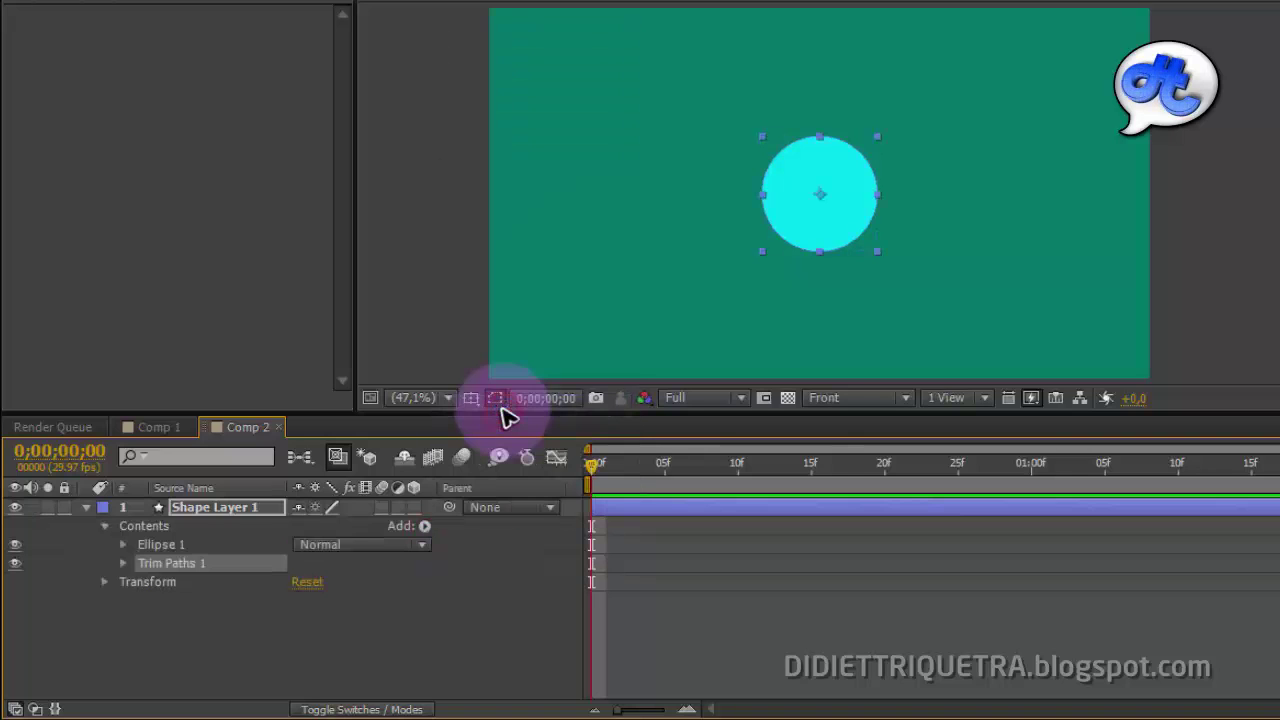
left_click(121, 564)
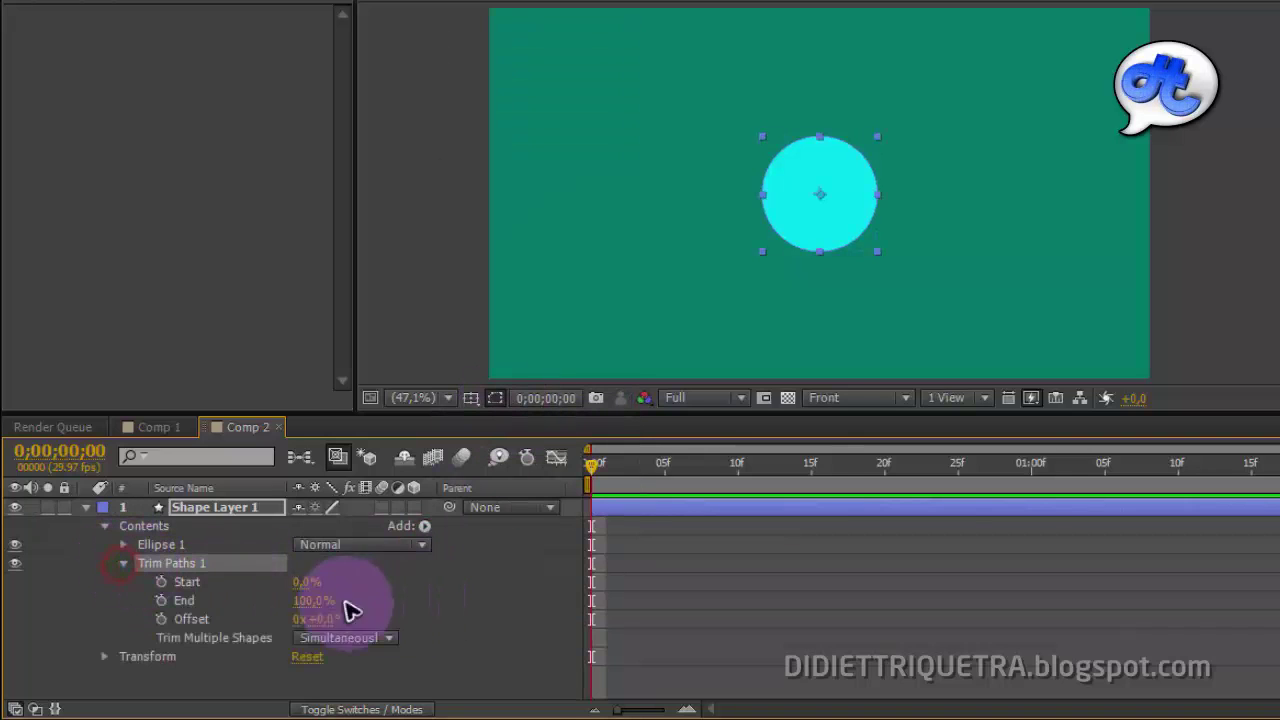
left_click_drag(277, 584, 281, 597)
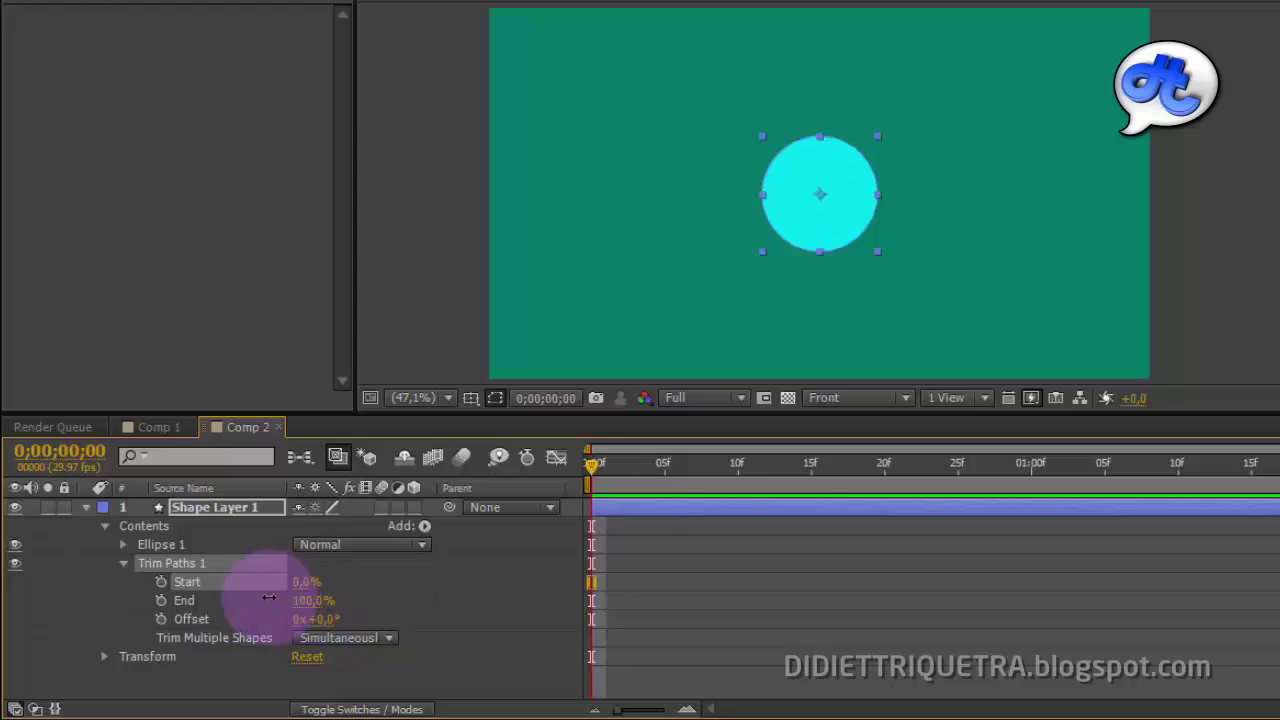
mouse_move(272, 598)
left_mouse_down()
mouse_move(321, 623)
mouse_move(314, 601)
mouse_move(421, 603)
mouse_move(473, 577)
left_mouse_up()
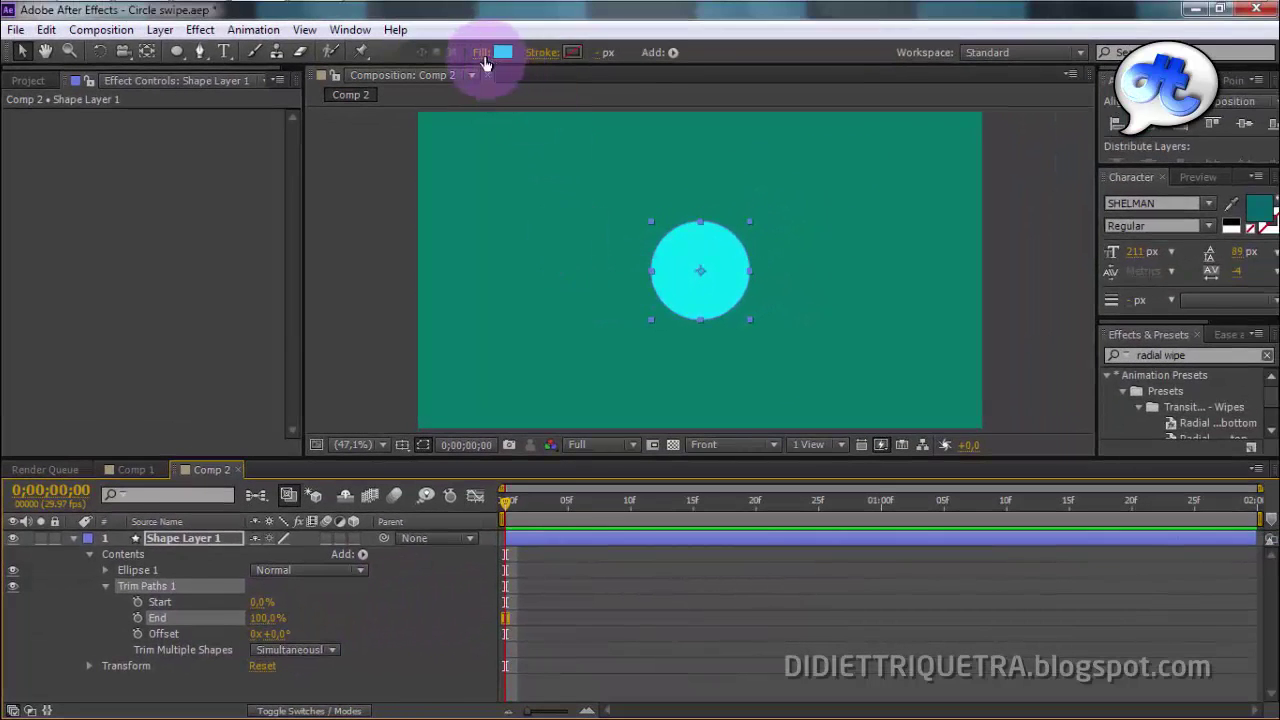
Step: Give the circle a solid colour stroke
left_click(543, 52)
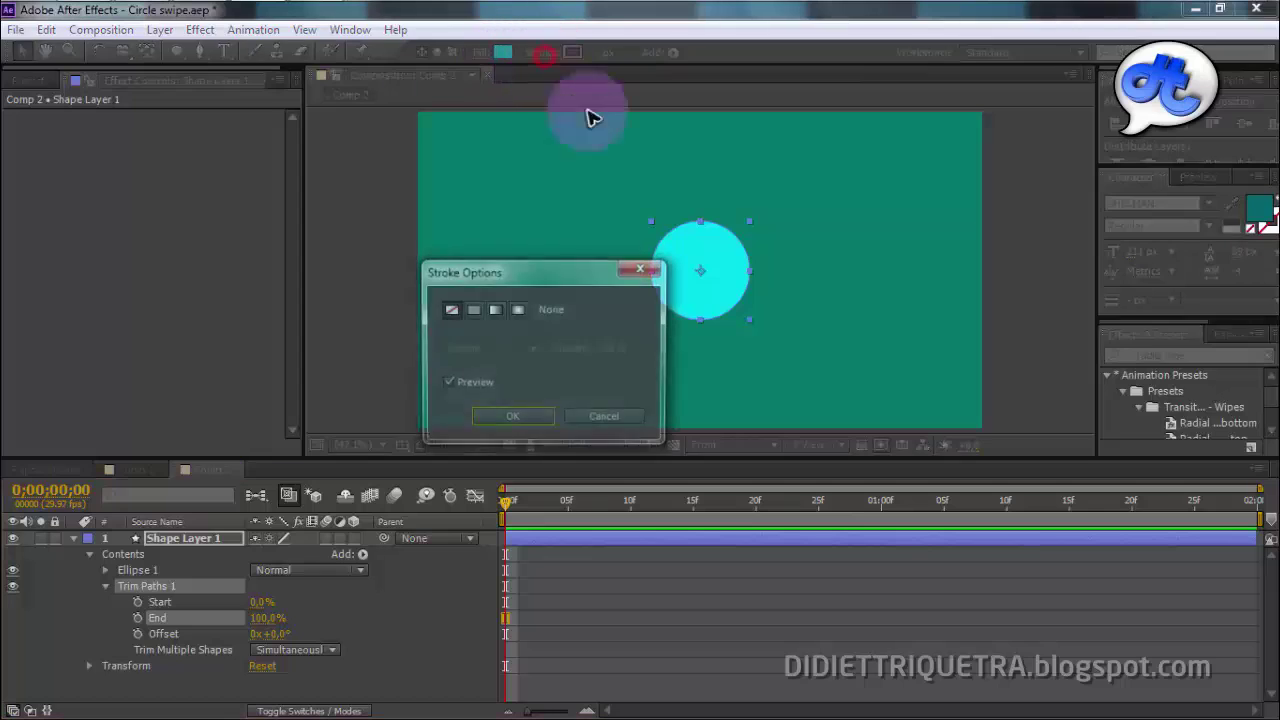
left_click(471, 313)
left_click(528, 418)
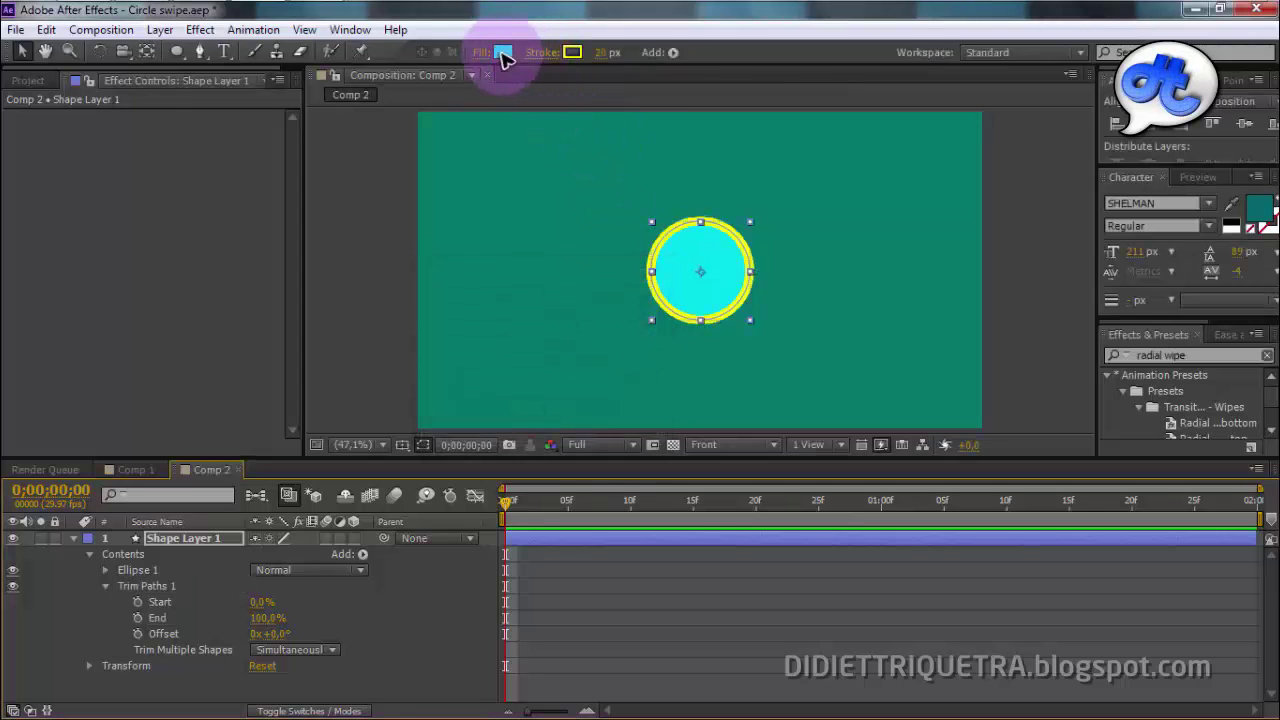
Step: Set the circle's fill to None, leaving only the yellow ring
left_click(504, 54)
left_click(840, 414)
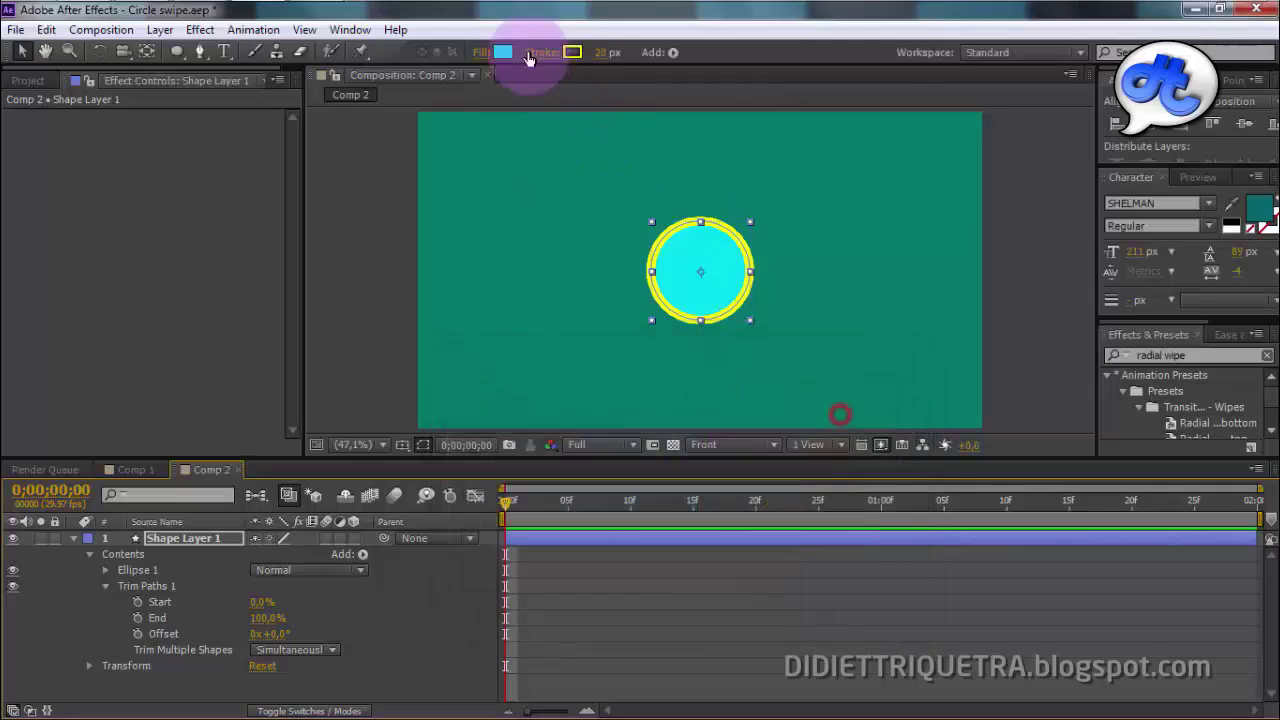
left_click(479, 52)
left_click(450, 309)
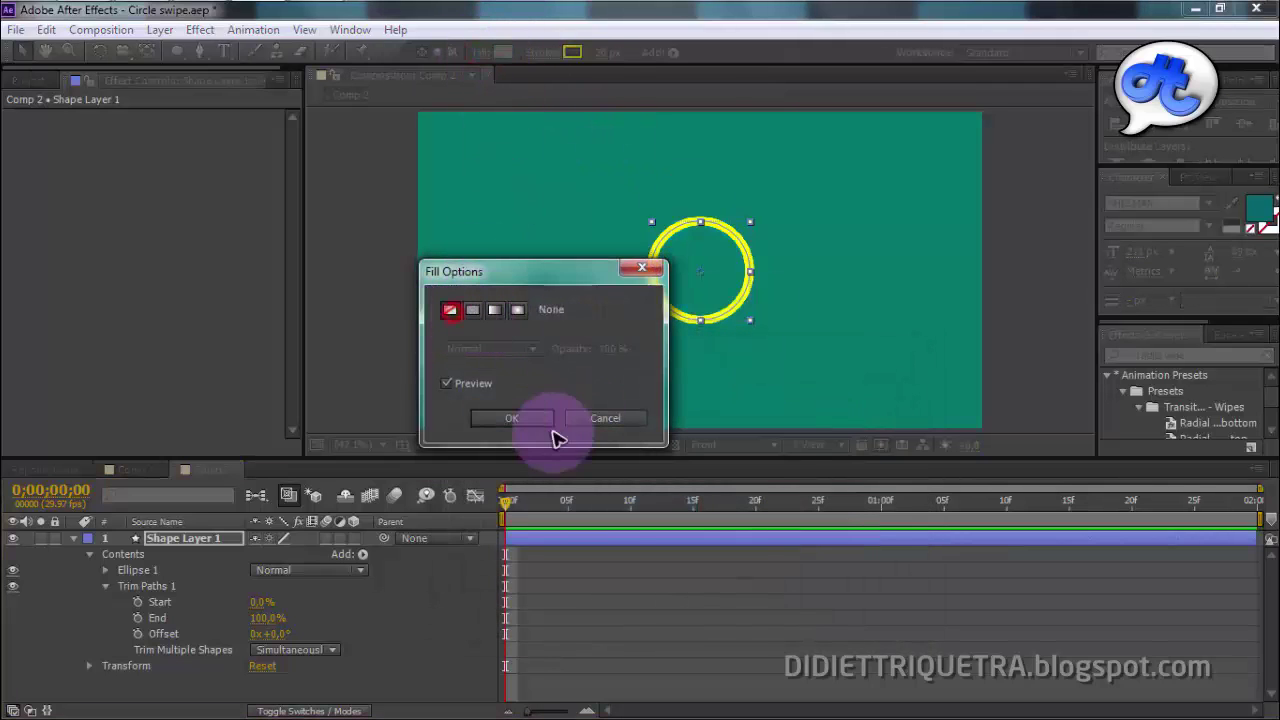
left_click(528, 419)
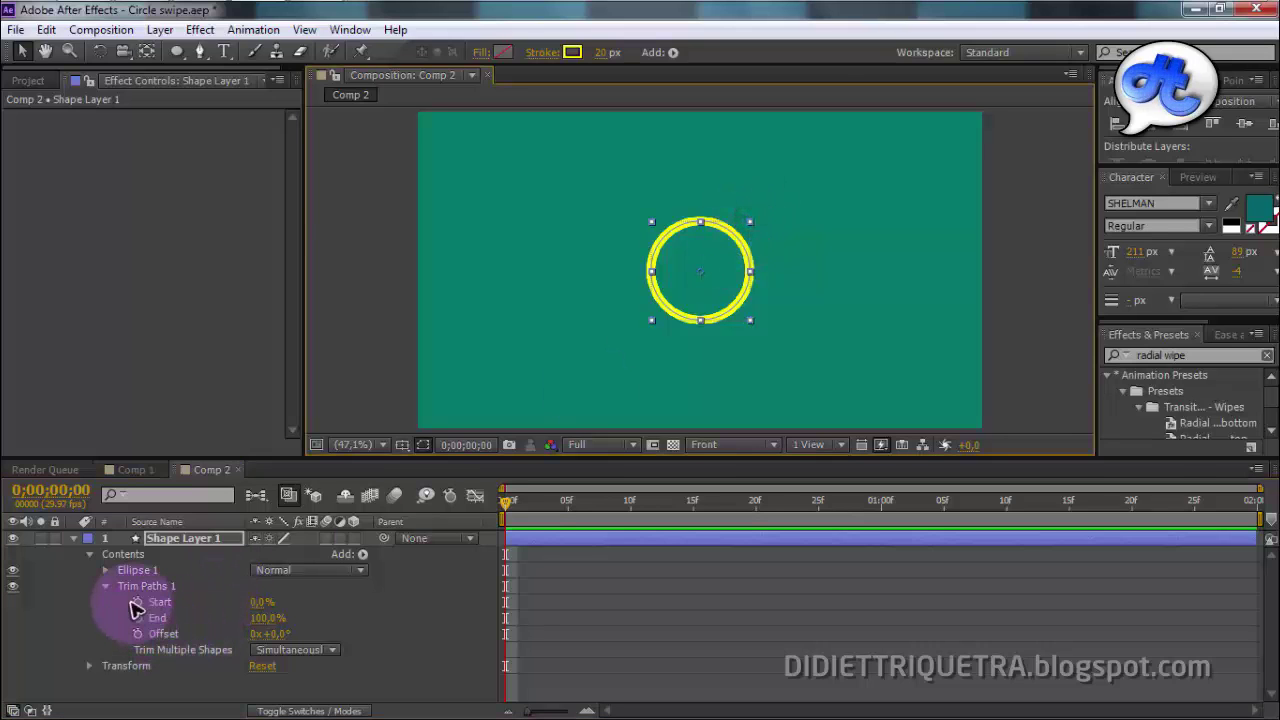
Step: Widen Ellipse 1's Stroke 1 to 228 so the ring fills into a solid disc
left_click(106, 570)
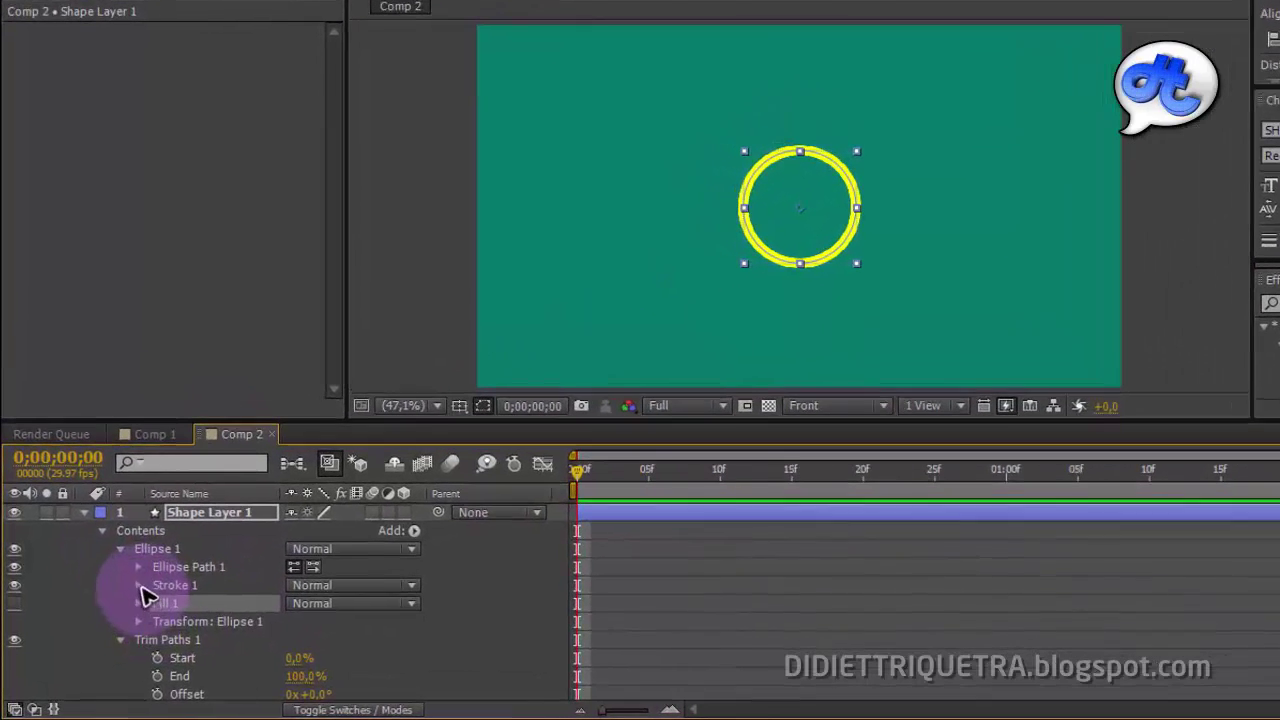
left_click(121, 602)
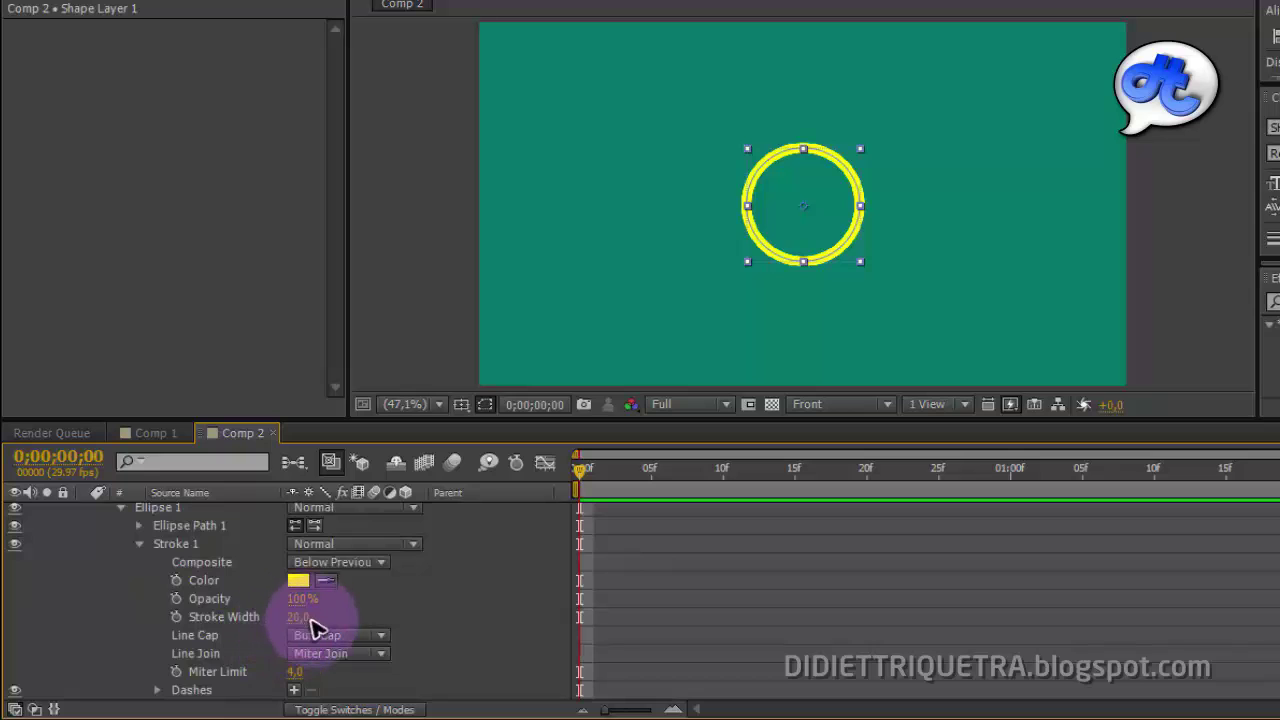
left_click_drag(297, 618, 380, 619)
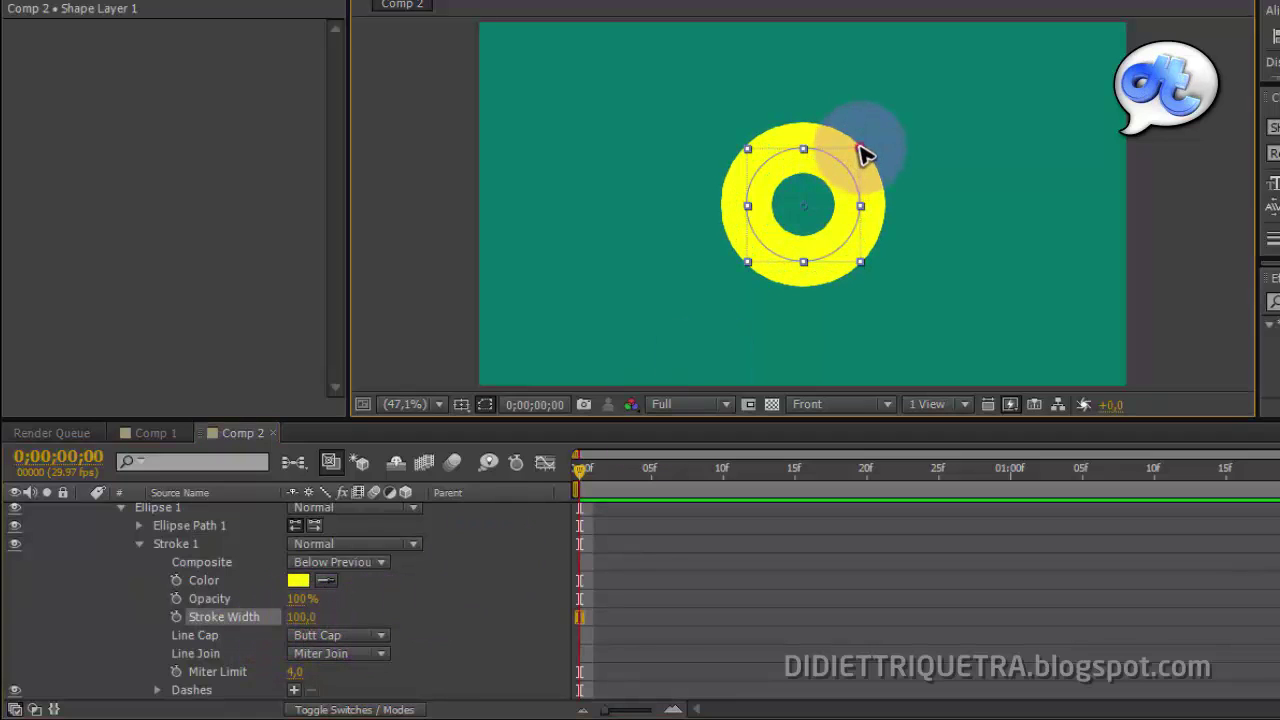
left_click_drag(861, 149, 845, 167)
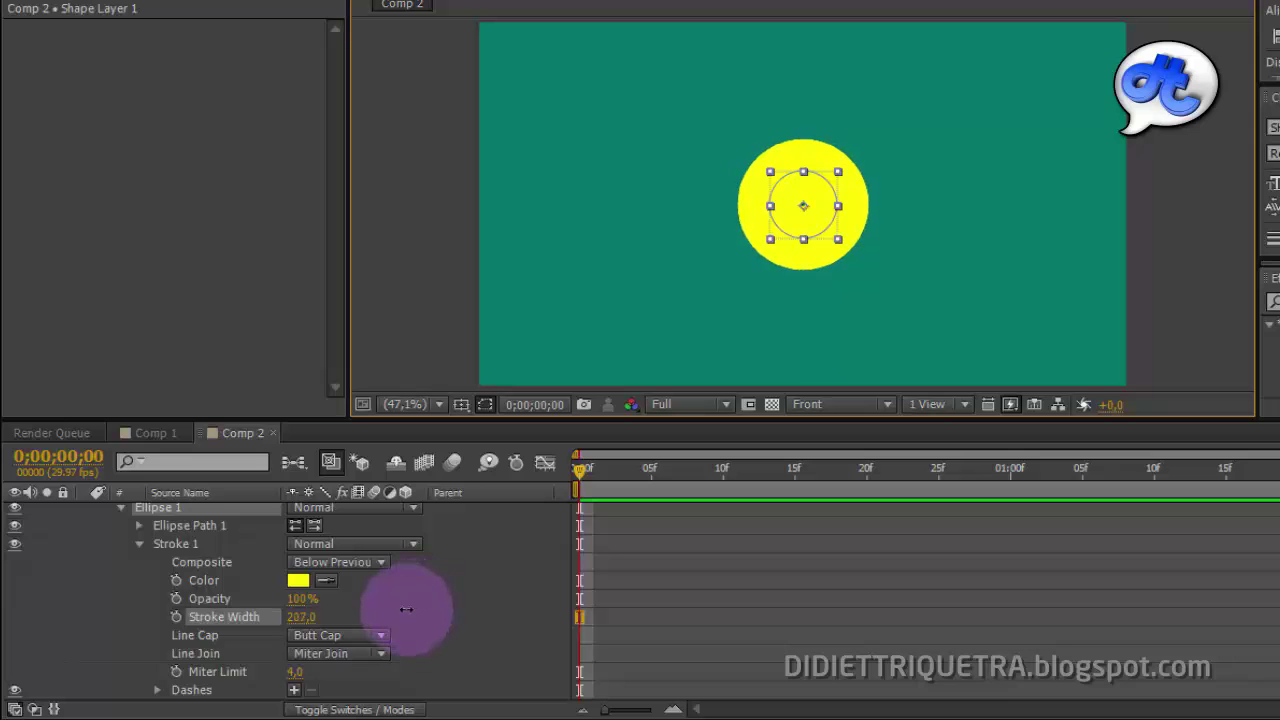
left_click_drag(409, 610, 566, 523)
scroll(800, 225, "up", 3)
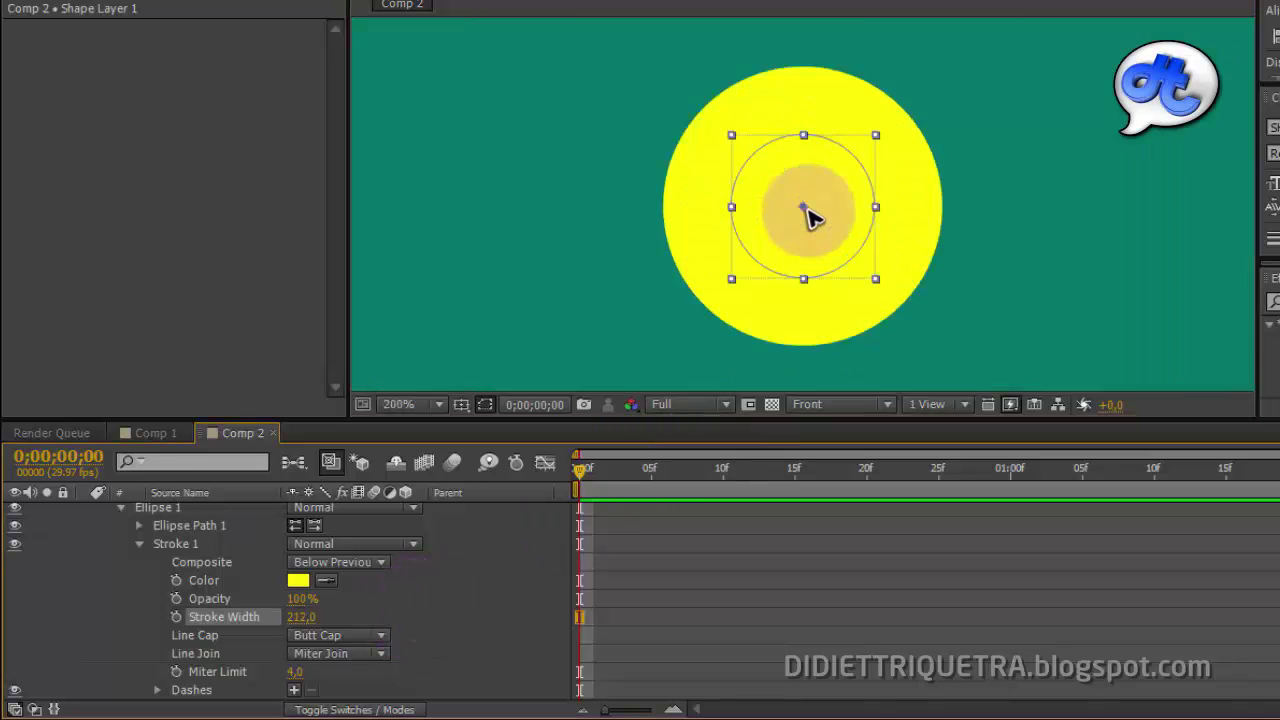
scroll(809, 214, "up", 3)
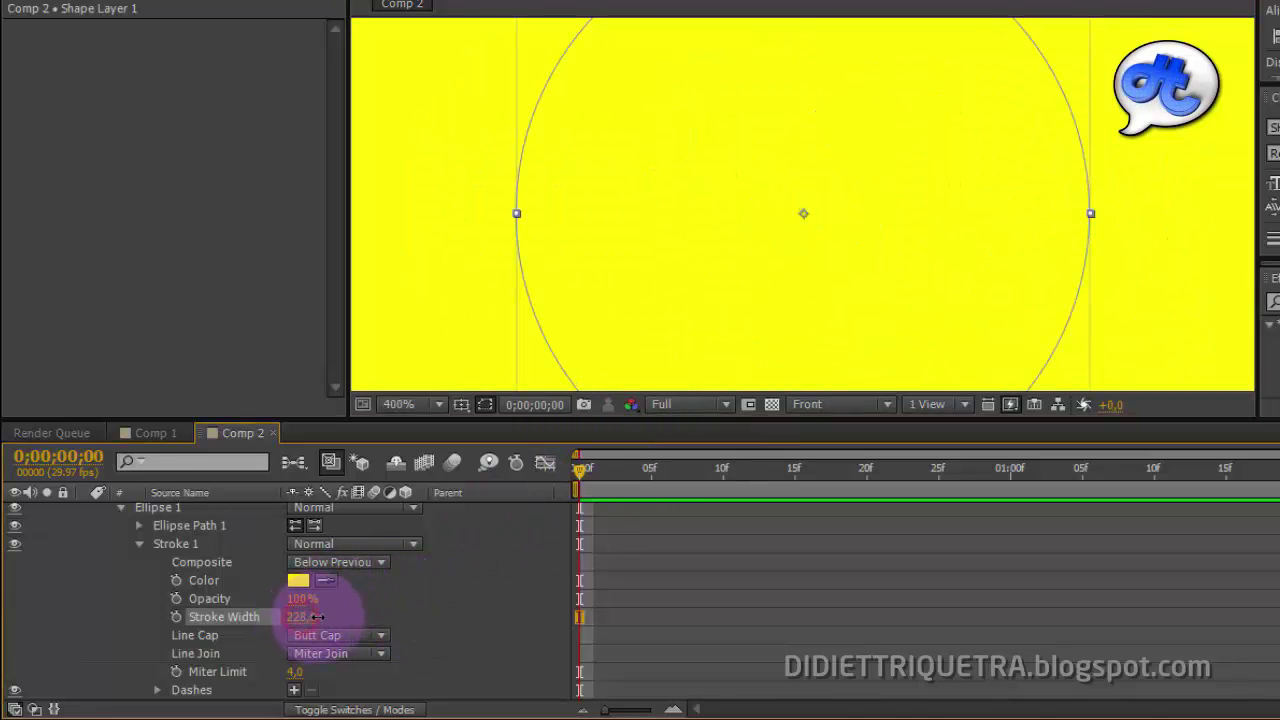
scroll(790, 232, "down", 6)
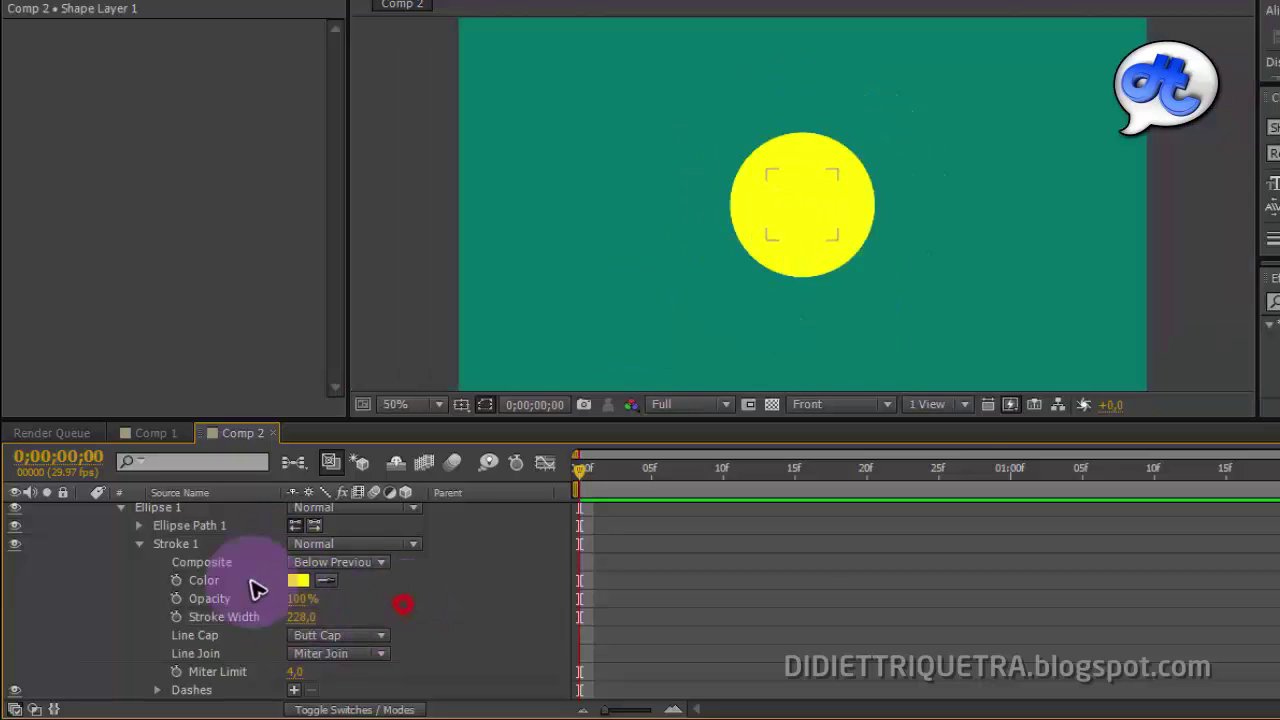
scroll(190, 592, "up", 1)
Step: Collapse Stroke 1 and test Trim Paths Start, returning it to 0%
left_click(140, 585)
scroll(250, 620, "down", 1)
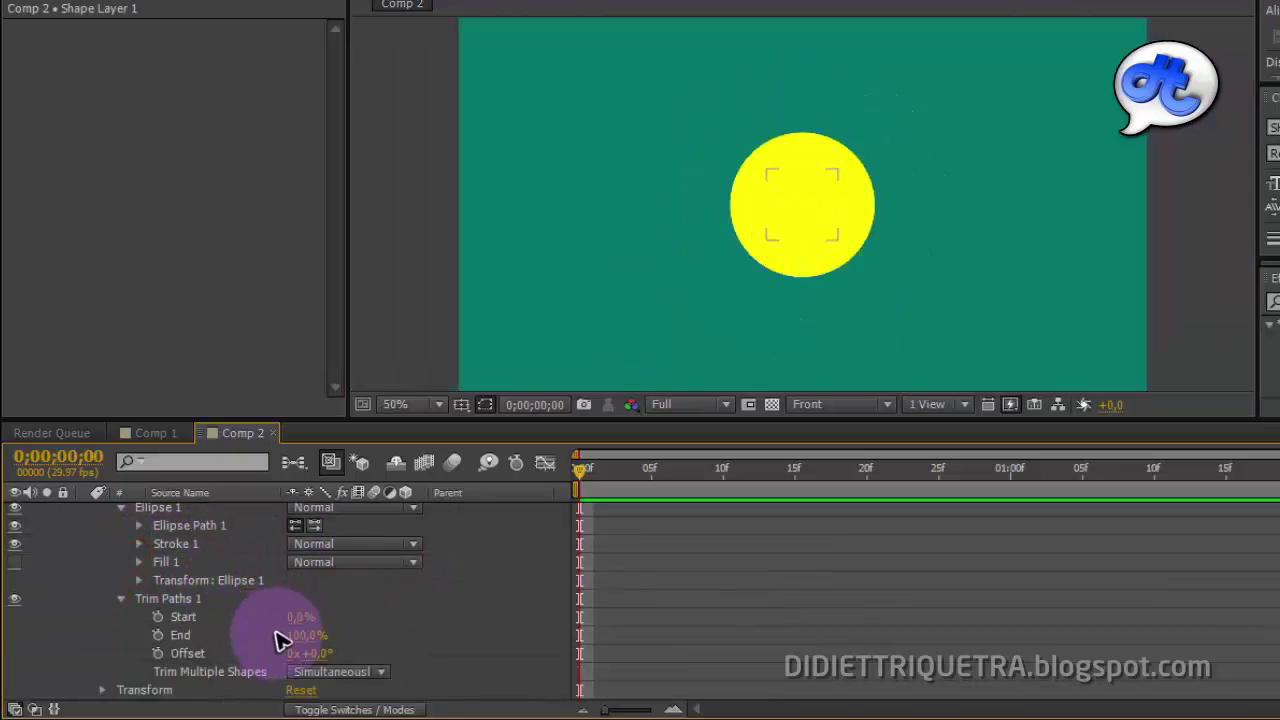
mouse_move(293, 616)
left_mouse_down()
mouse_move(331, 618)
mouse_move(305, 619)
left_mouse_up()
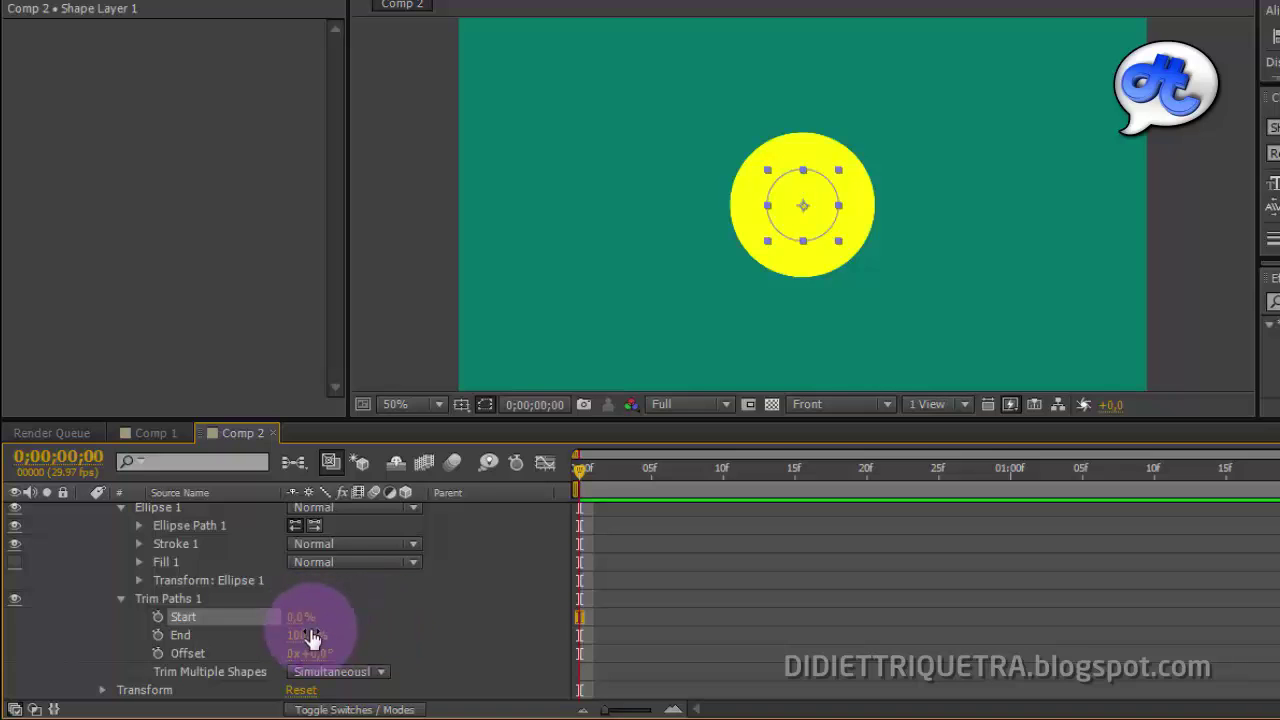
left_click_drag(297, 628, 257, 606)
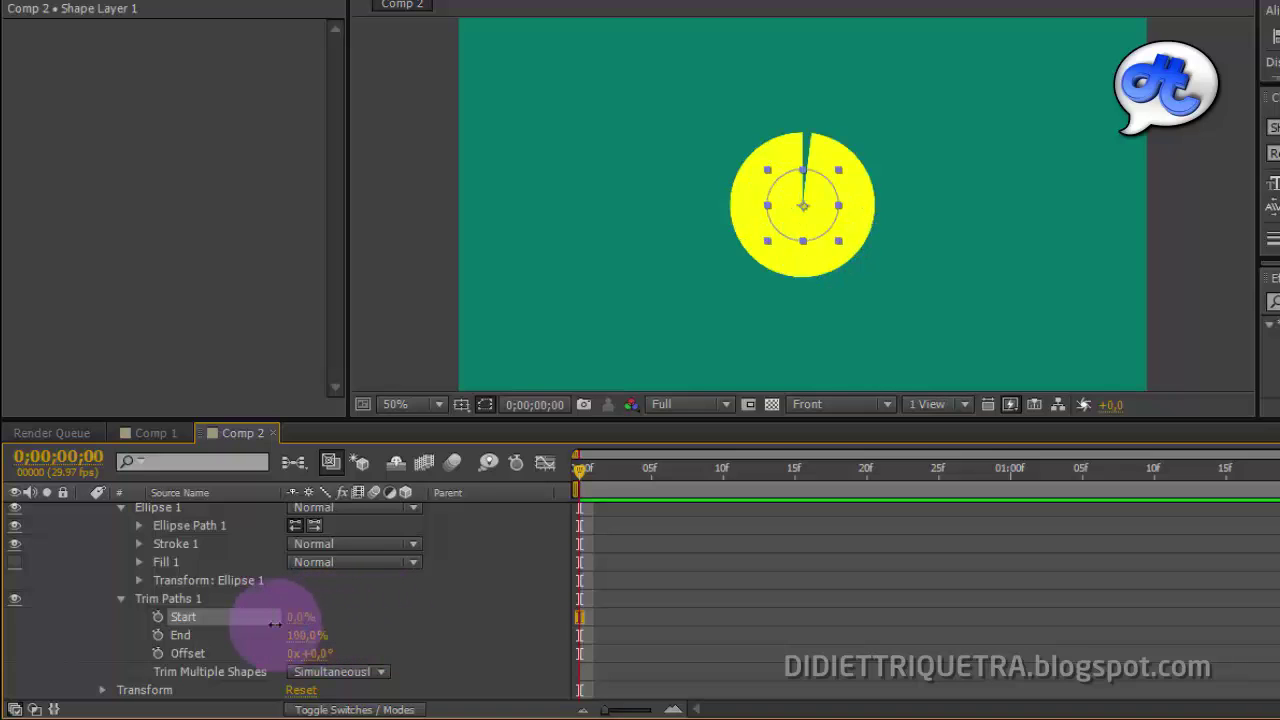
left_click(150, 433)
left_click_drag(868, 475, 680, 486)
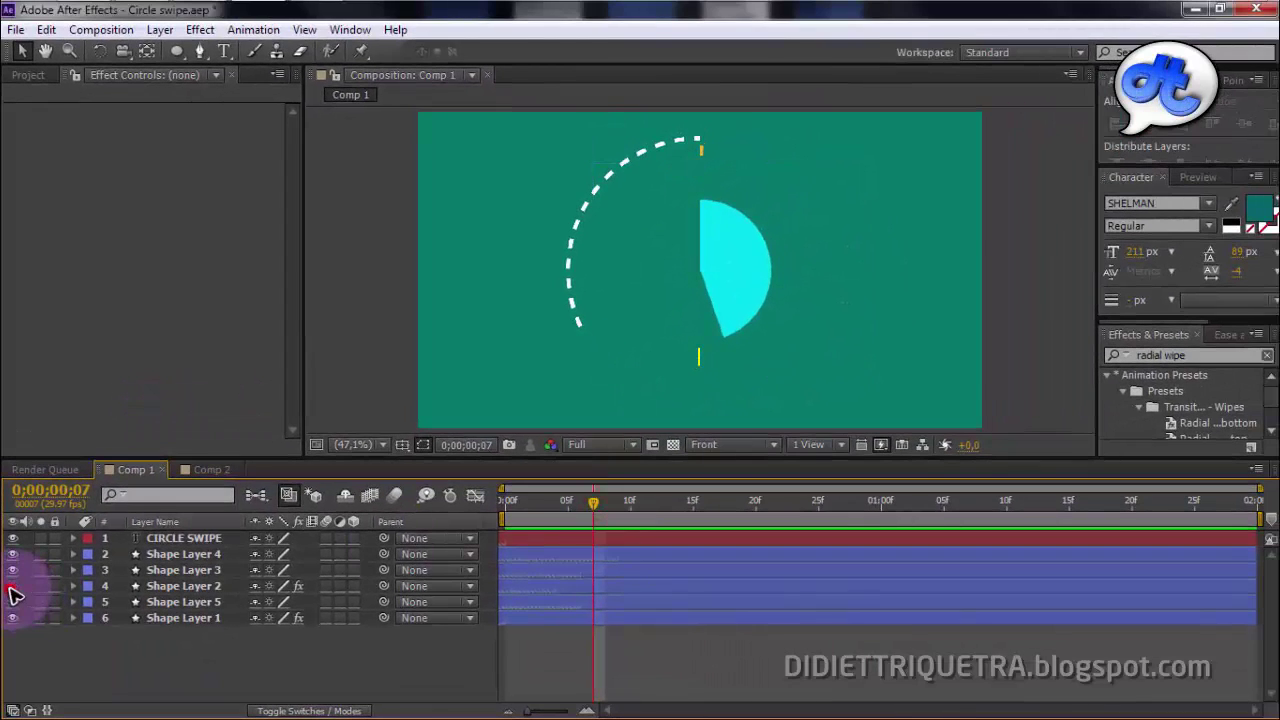
left_click(41, 586)
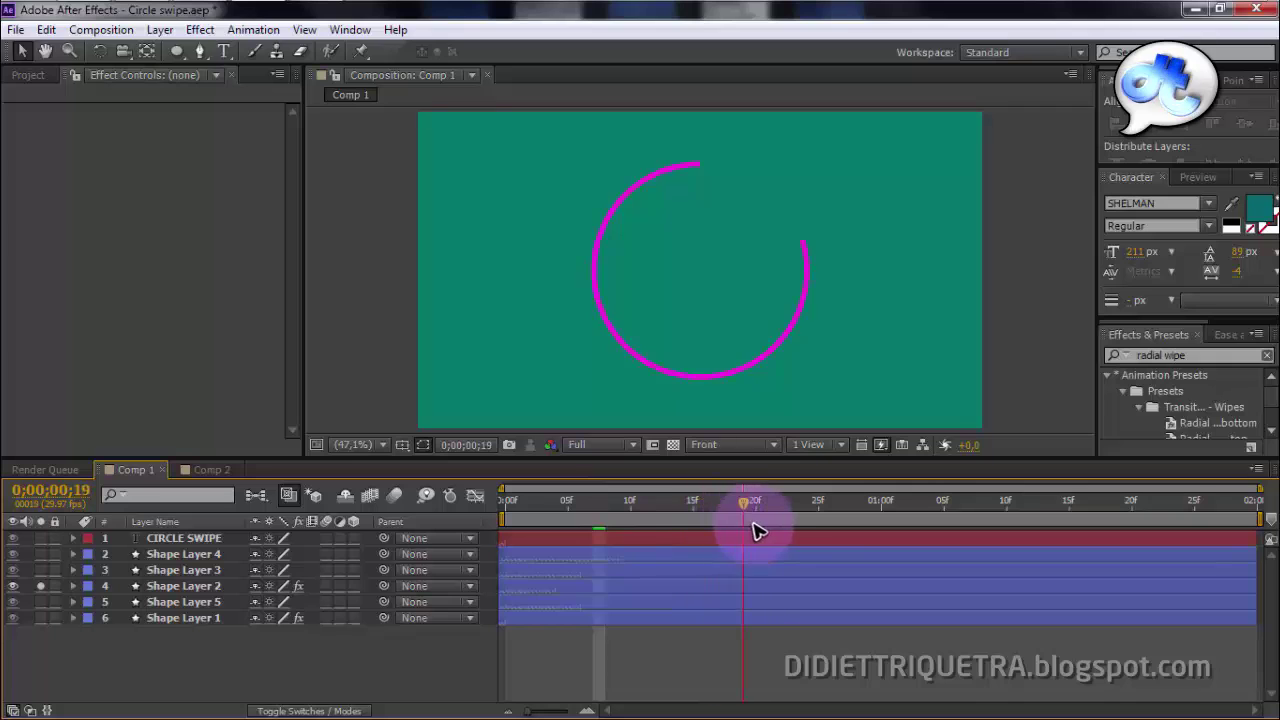
left_click_drag(860, 532, 743, 532)
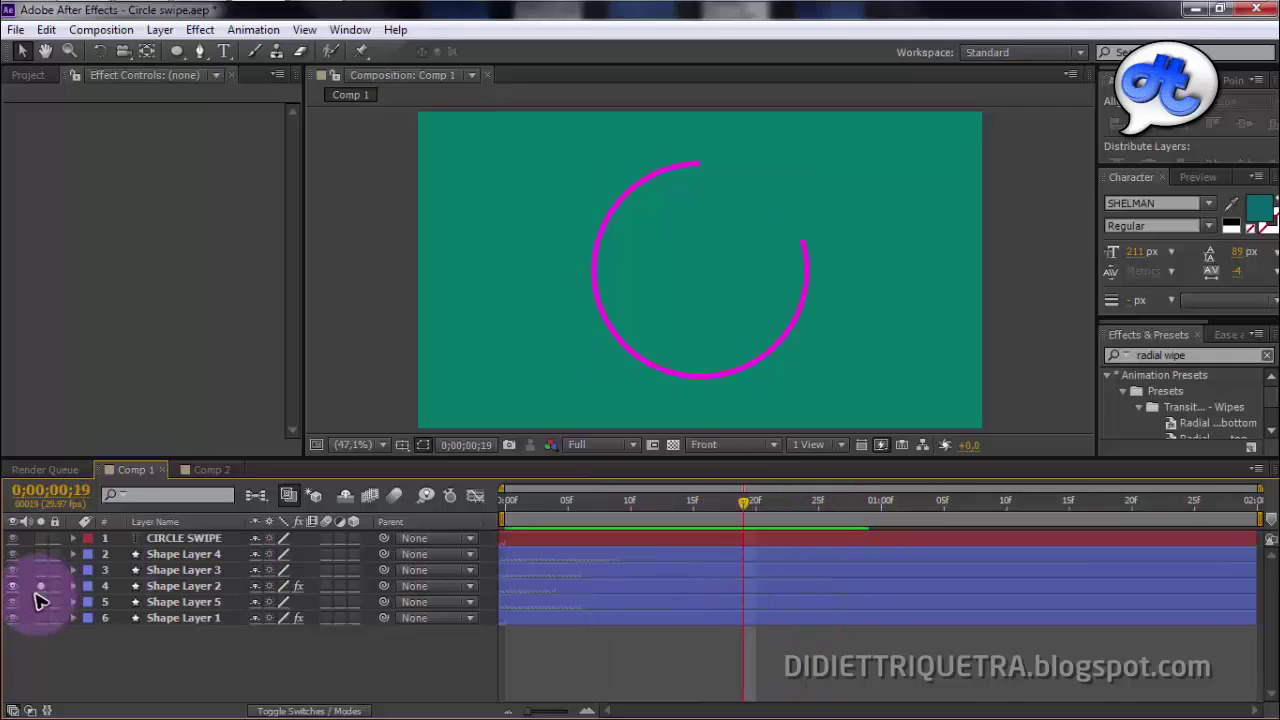
left_click(14, 588)
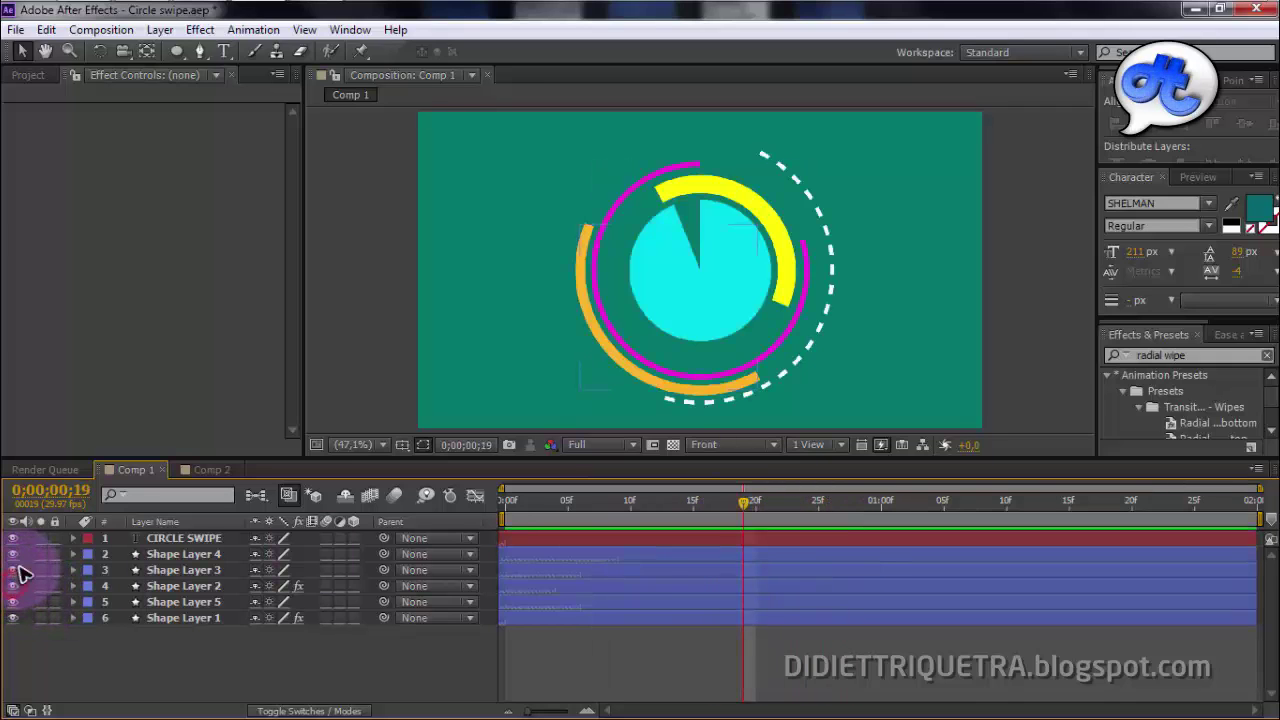
left_click(735, 197)
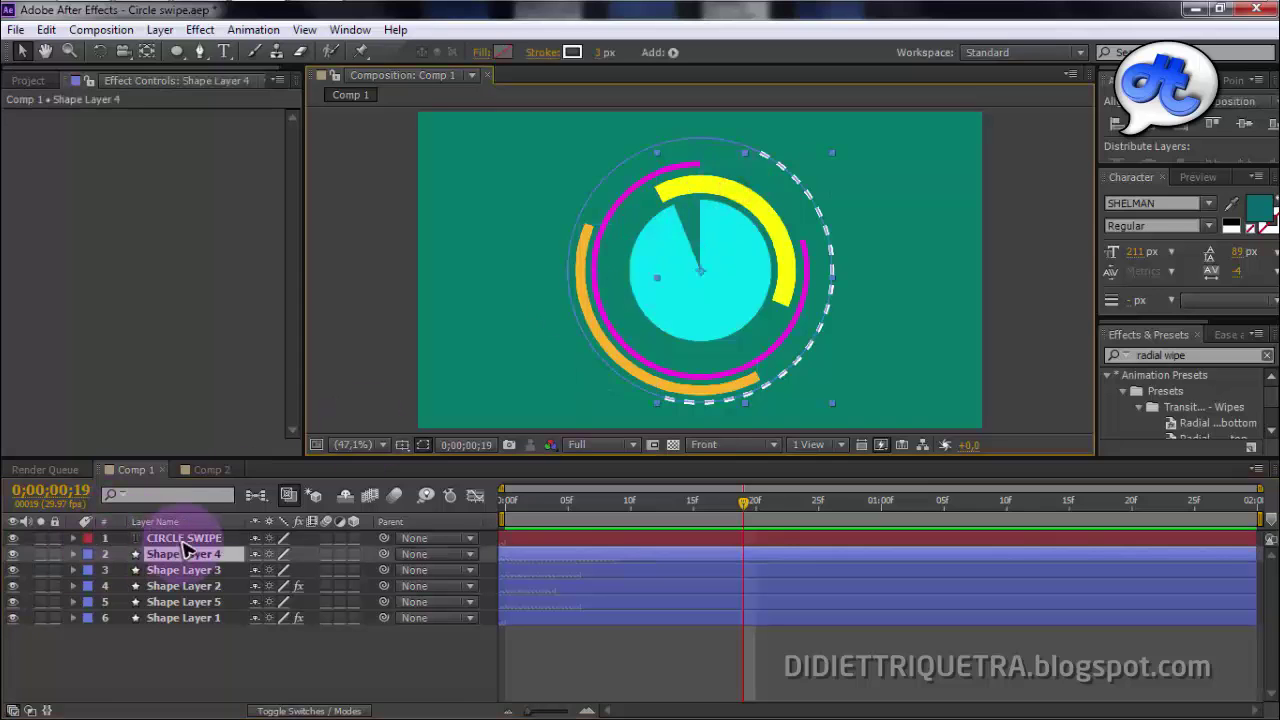
left_click(195, 569)
left_click(205, 587)
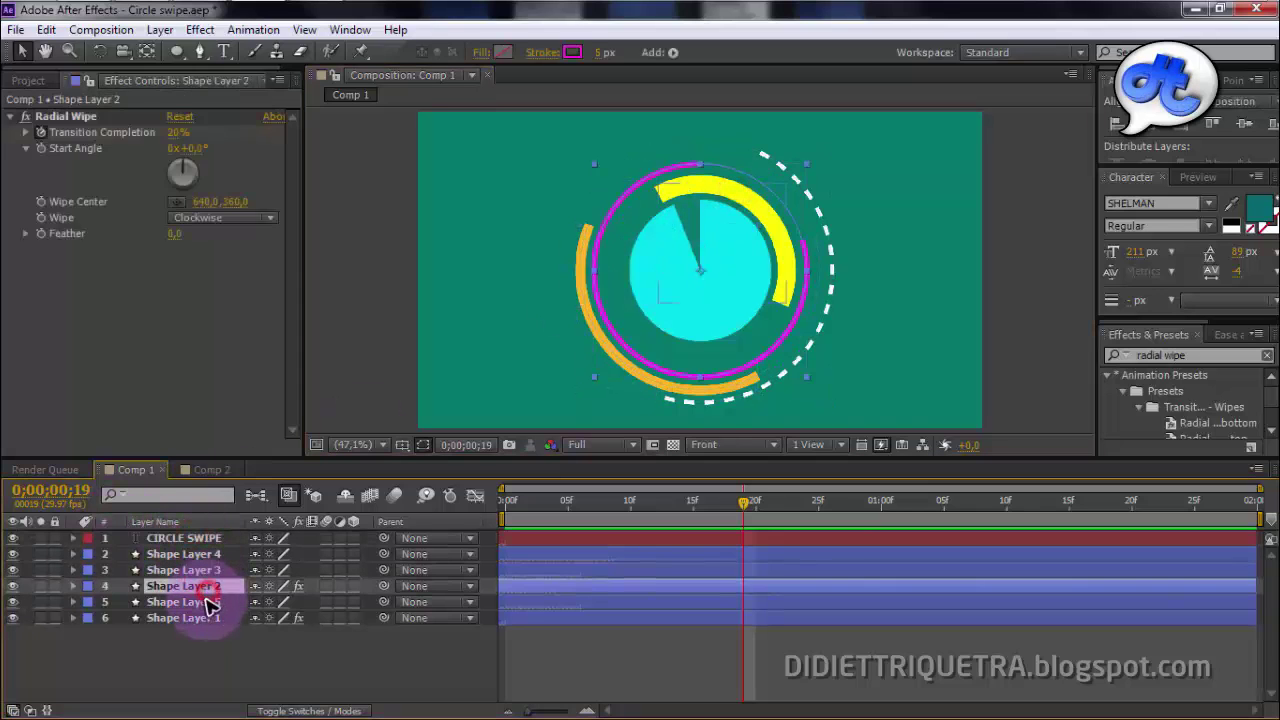
left_click(205, 602)
left_click(40, 602)
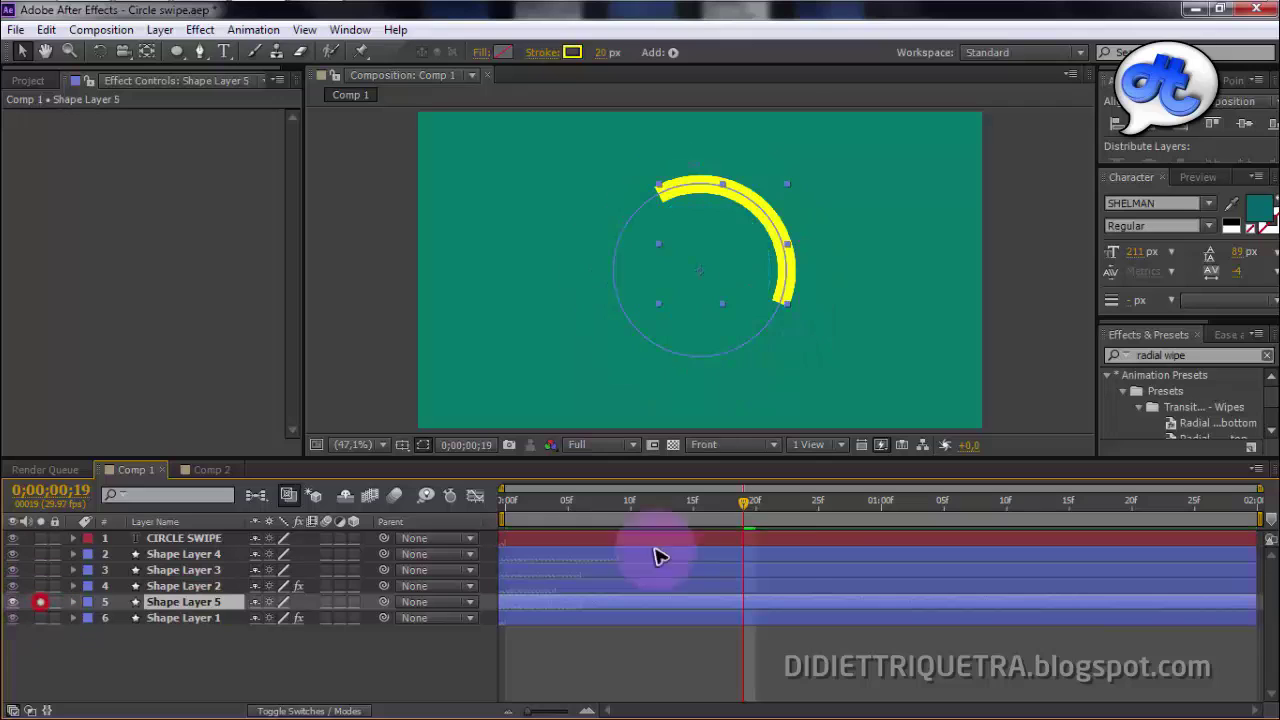
mouse_move(745, 505)
left_mouse_down()
mouse_move(566, 530)
mouse_move(678, 535)
left_mouse_up()
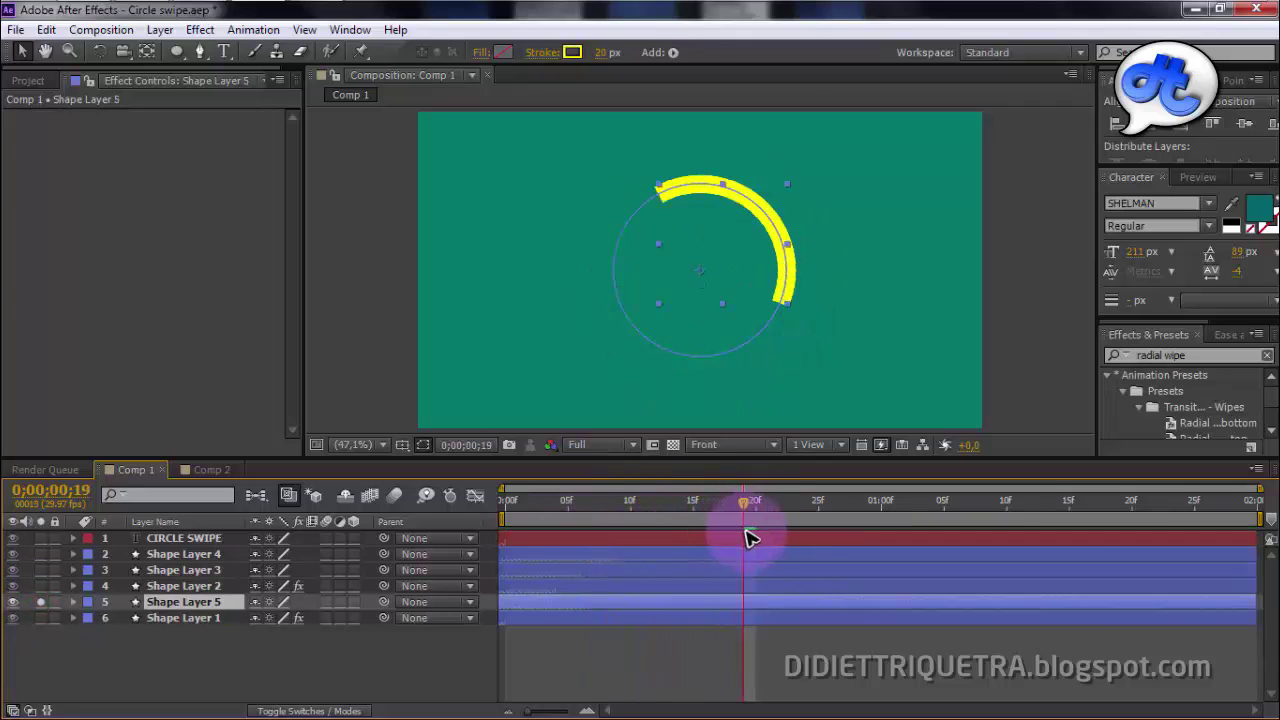
mouse_move(810, 550)
left_mouse_down()
mouse_move(866, 551)
mouse_move(543, 557)
mouse_move(1095, 530)
mouse_move(589, 543)
mouse_move(903, 523)
mouse_move(620, 520)
mouse_move(986, 508)
mouse_move(551, 517)
mouse_move(943, 509)
left_mouse_up()
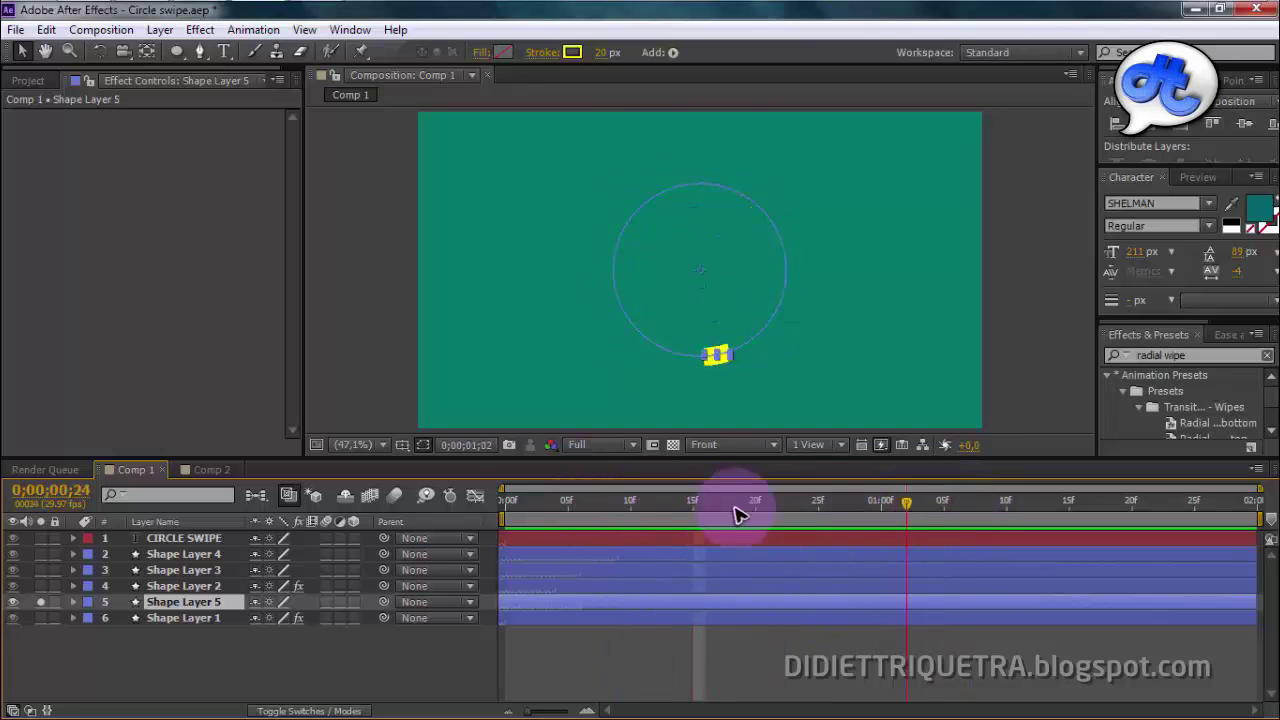
mouse_move(737, 514)
left_mouse_down()
mouse_move(643, 512)
mouse_move(886, 506)
mouse_move(634, 506)
mouse_move(850, 509)
left_mouse_up()
left_click(755, 610)
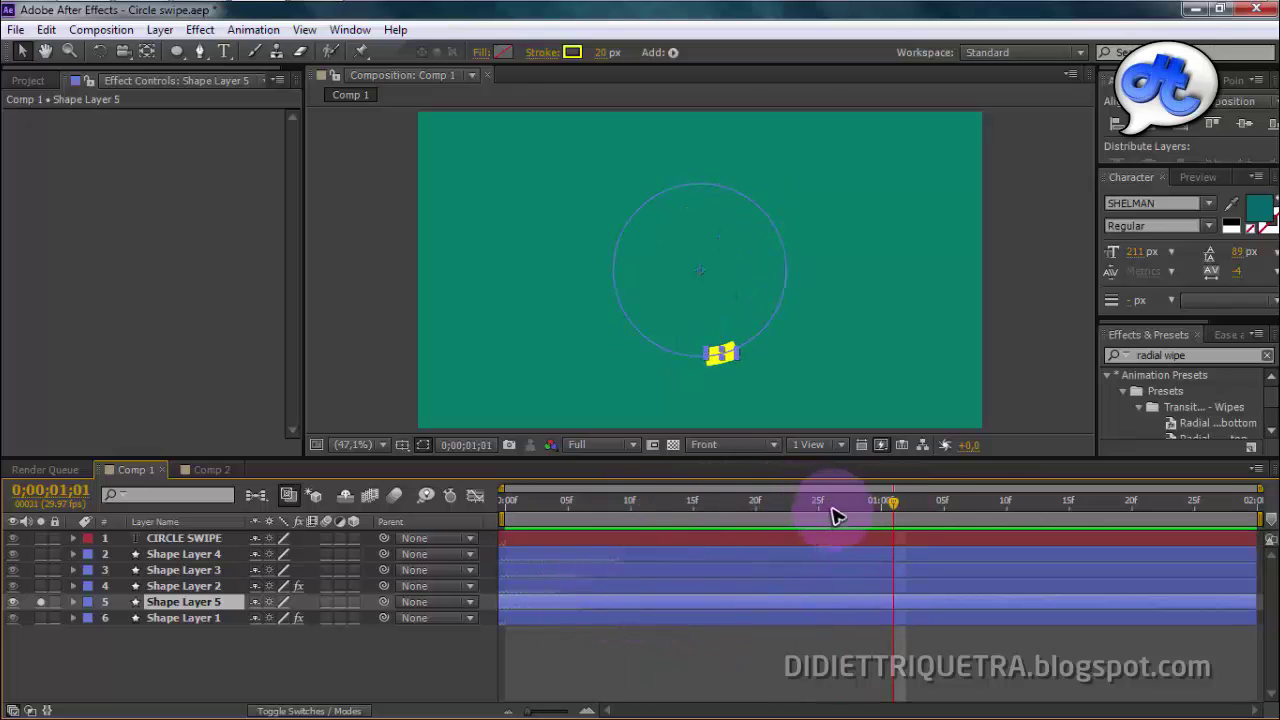
mouse_move(834, 509)
left_mouse_down()
mouse_move(520, 508)
mouse_move(814, 508)
mouse_move(605, 508)
left_mouse_up()
mouse_move(707, 517)
left_mouse_down()
mouse_move(923, 523)
mouse_move(640, 517)
mouse_move(655, 507)
left_mouse_up()
left_click(620, 650)
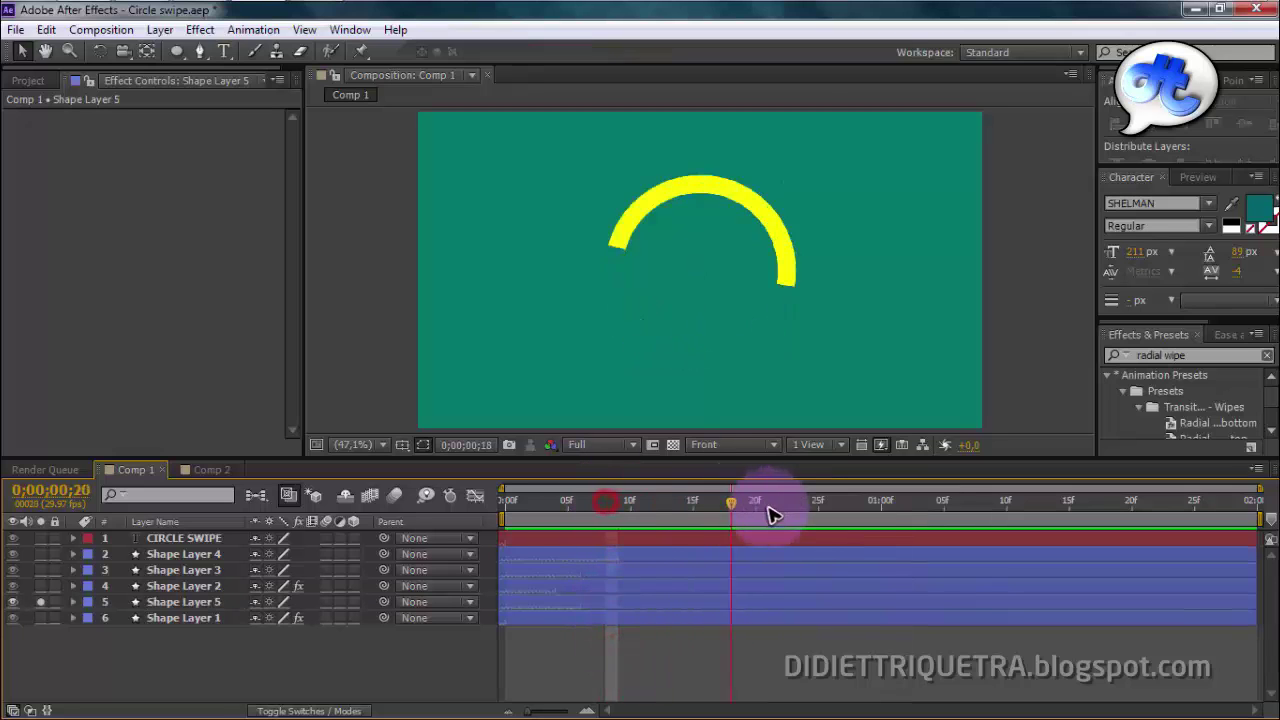
left_click(383, 668)
left_click(207, 470)
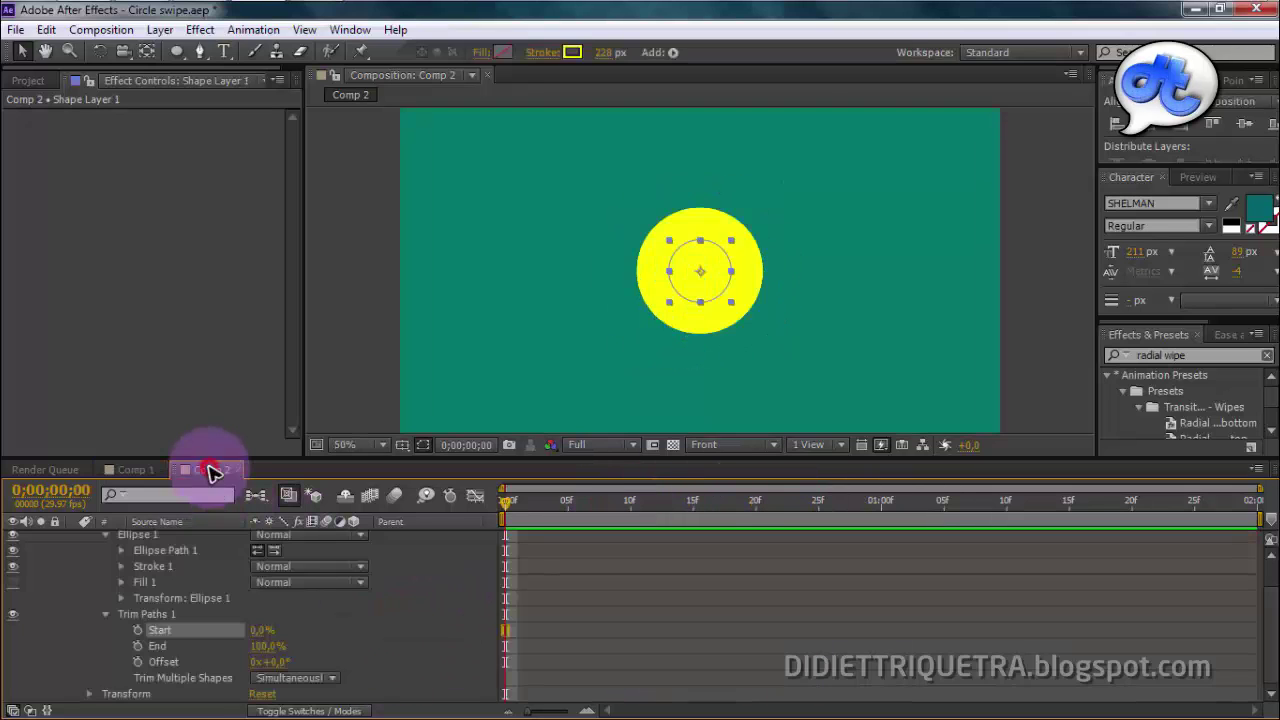
left_click(134, 469)
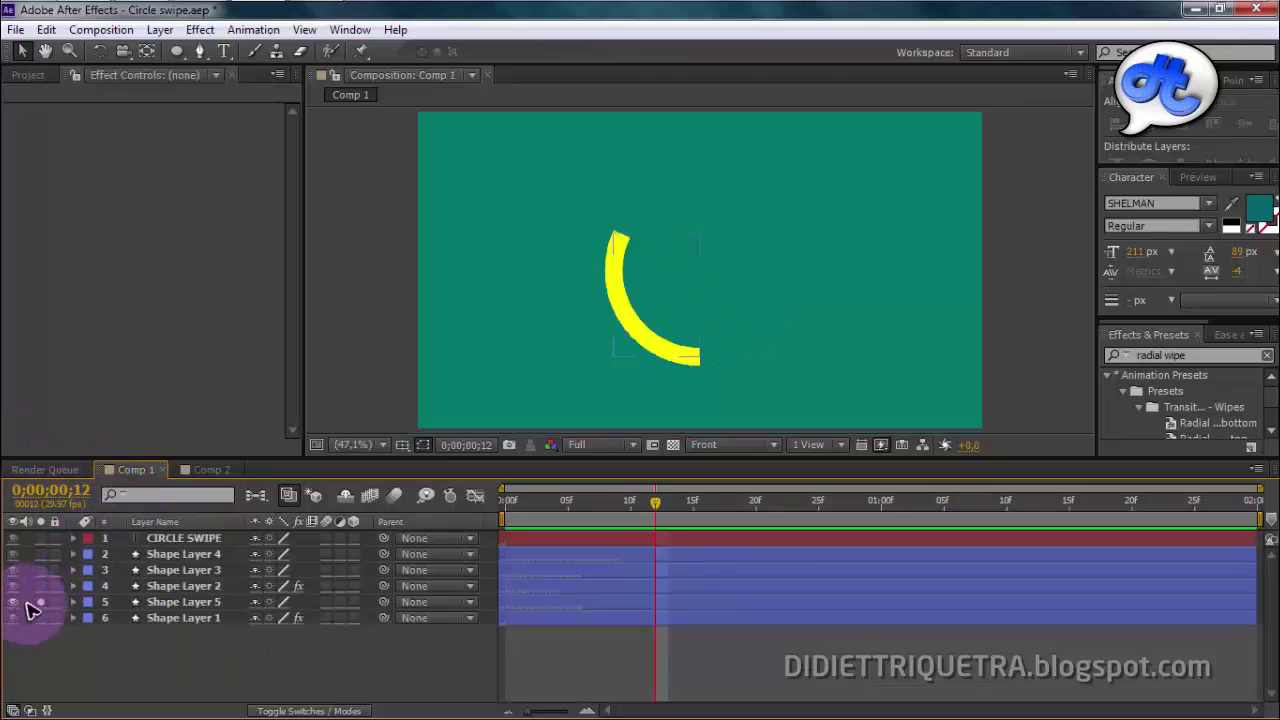
left_click(32, 608)
left_click_drag(655, 502, 881, 503)
left_click(697, 230)
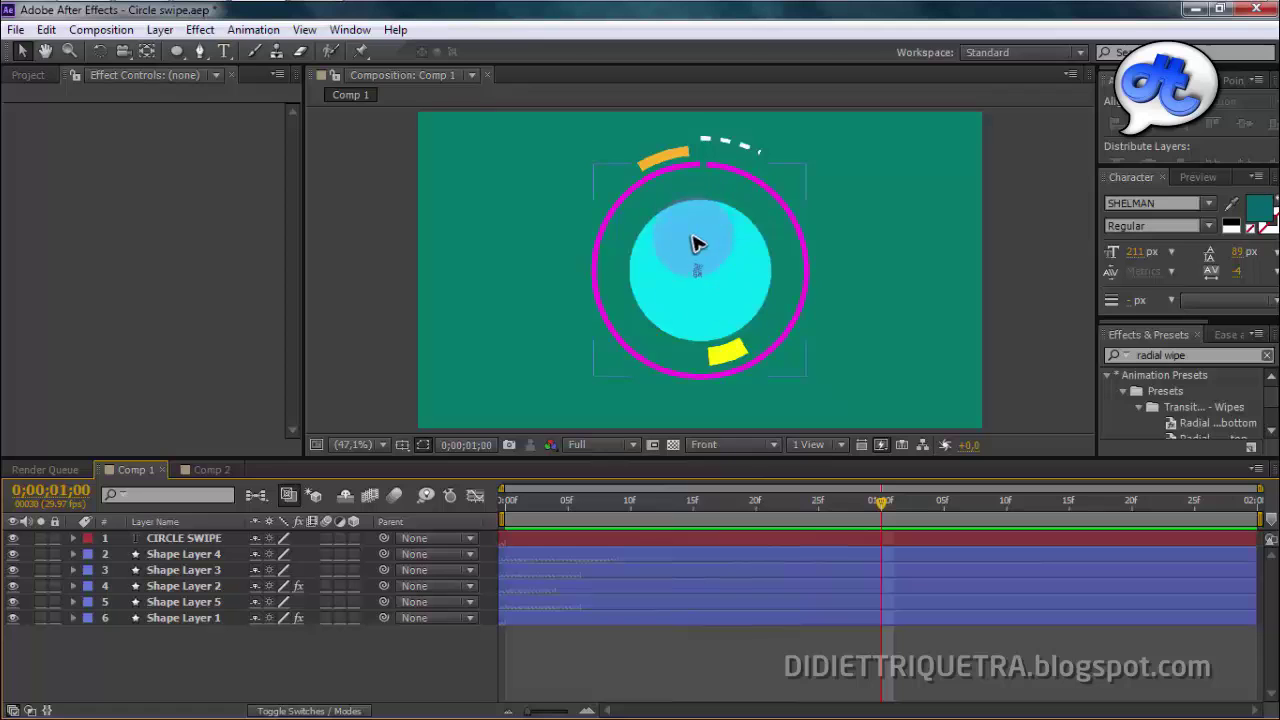
Step: Switch to Comp 2 and inspect the circle's fill colour and stroke options
left_click(215, 470)
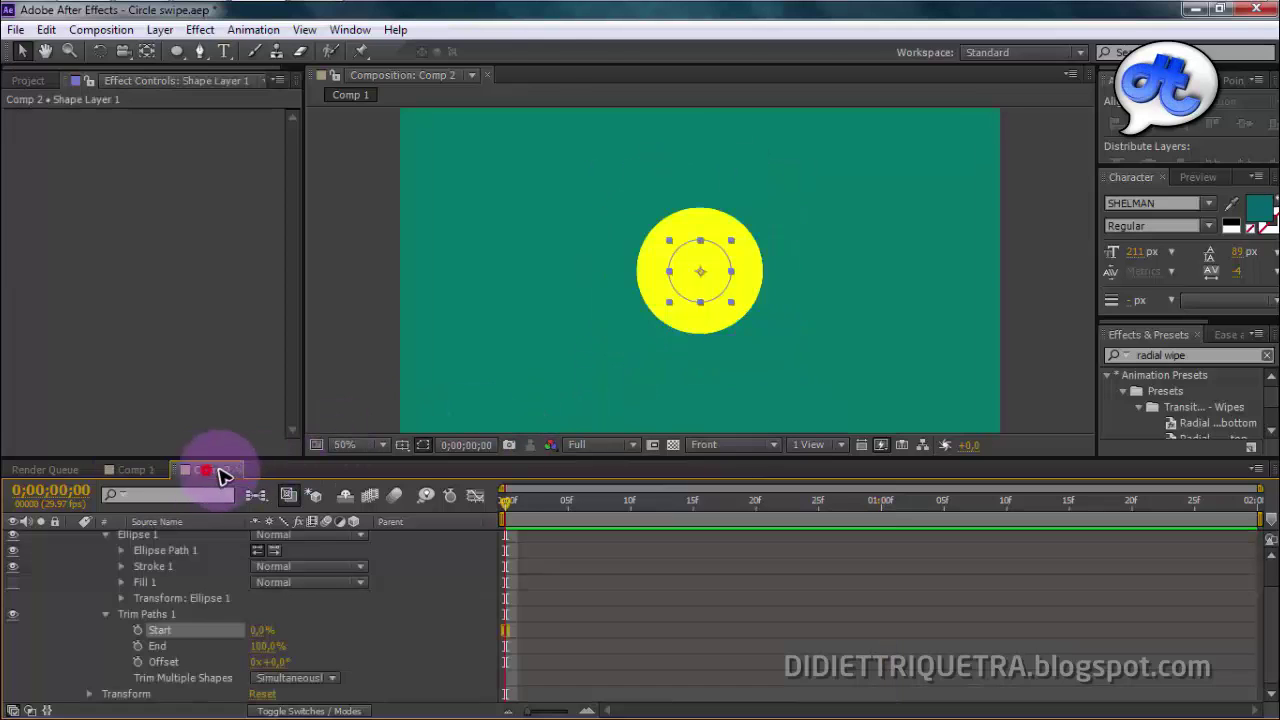
left_click(720, 270)
left_click(502, 52)
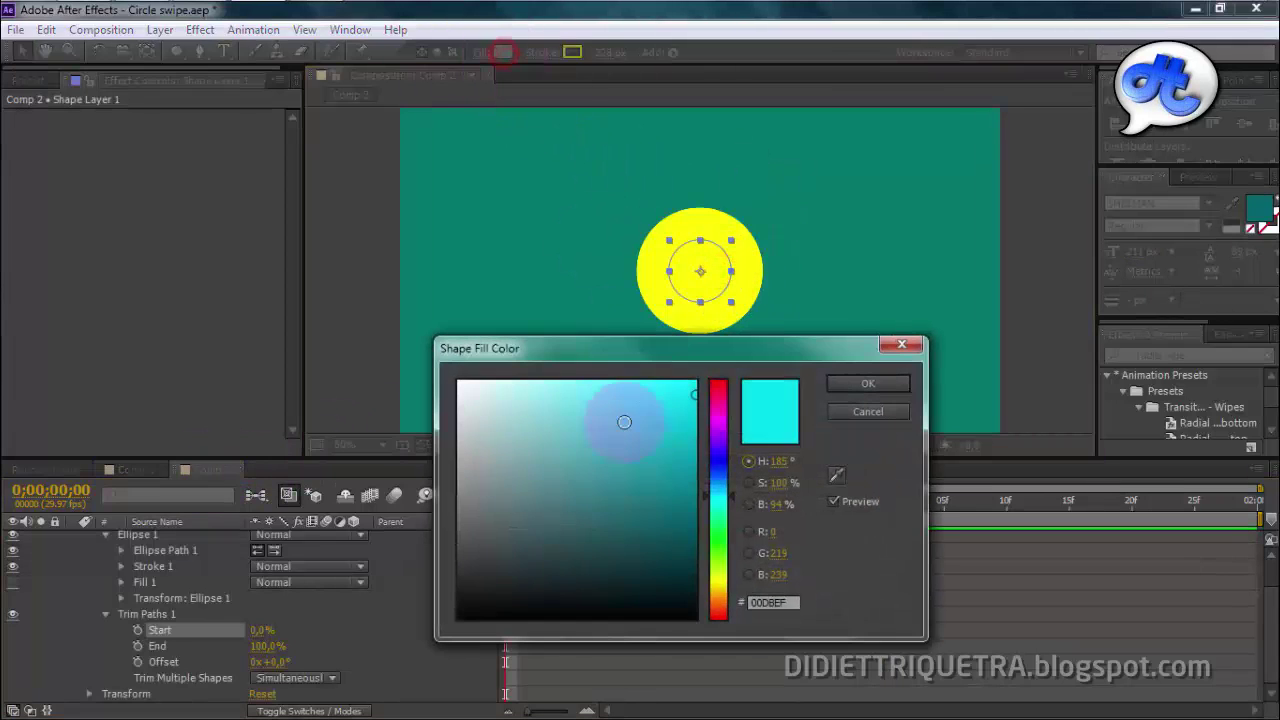
left_click(888, 414)
left_click(538, 53)
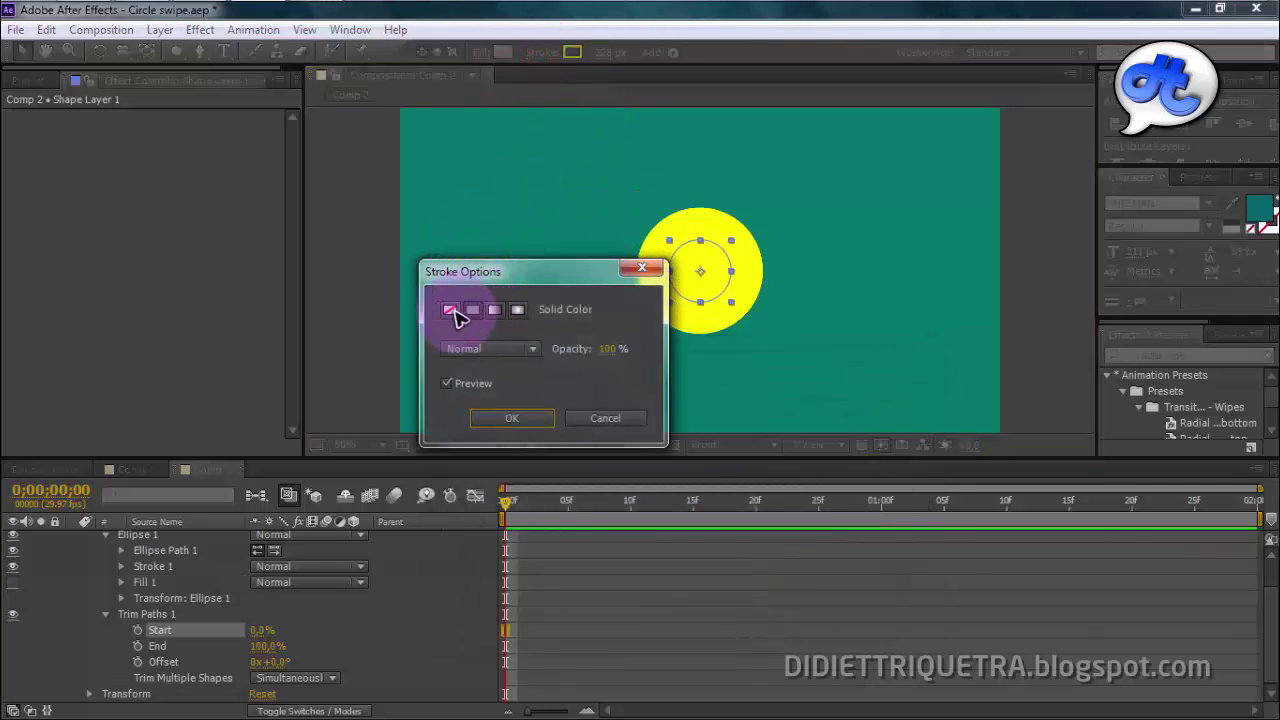
left_click(455, 315)
left_click(630, 422)
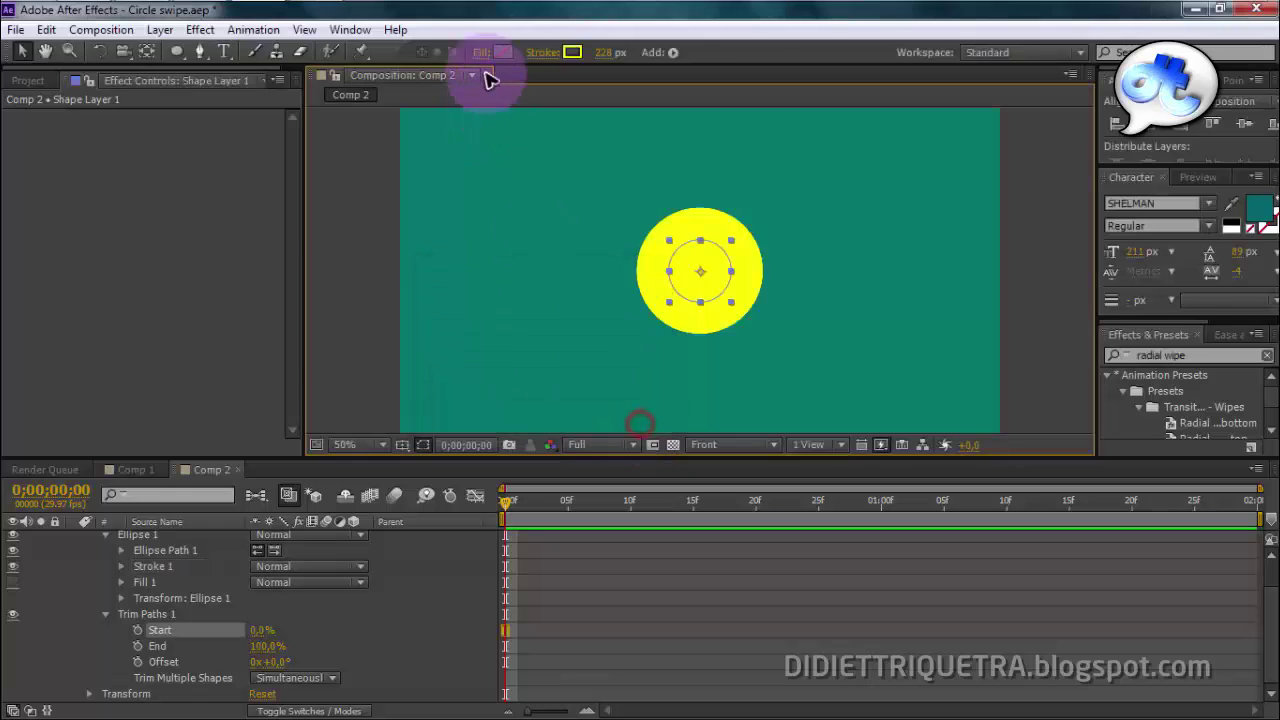
Step: Keep a solid colour fill on the circle and set its stroke to None
left_click(481, 52)
left_click(472, 310)
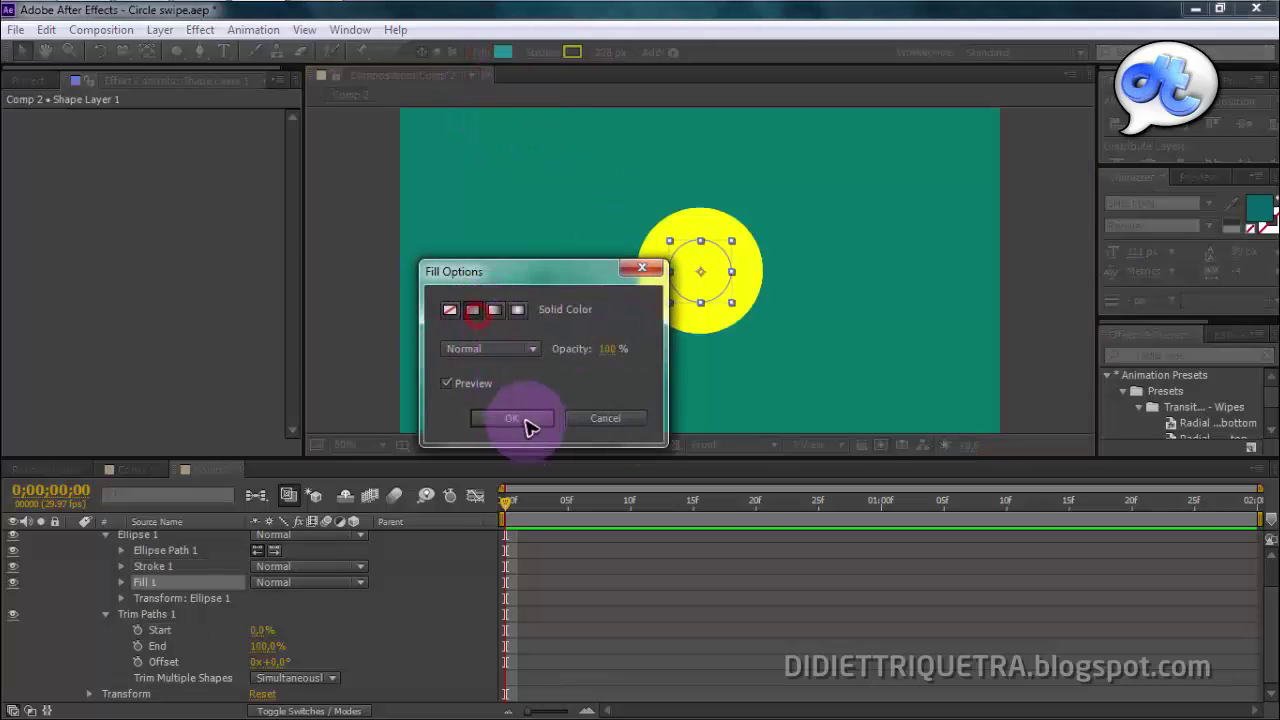
left_click(527, 420)
left_click(545, 53)
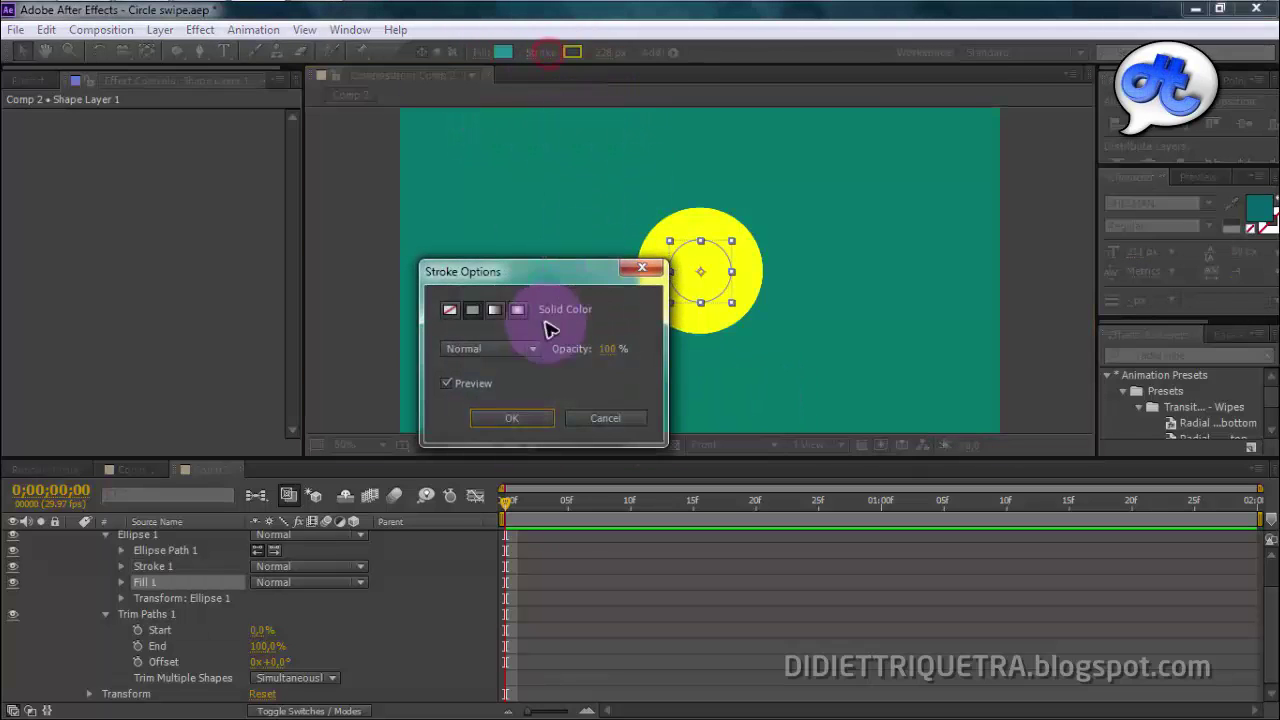
left_click(455, 318)
left_click(515, 414)
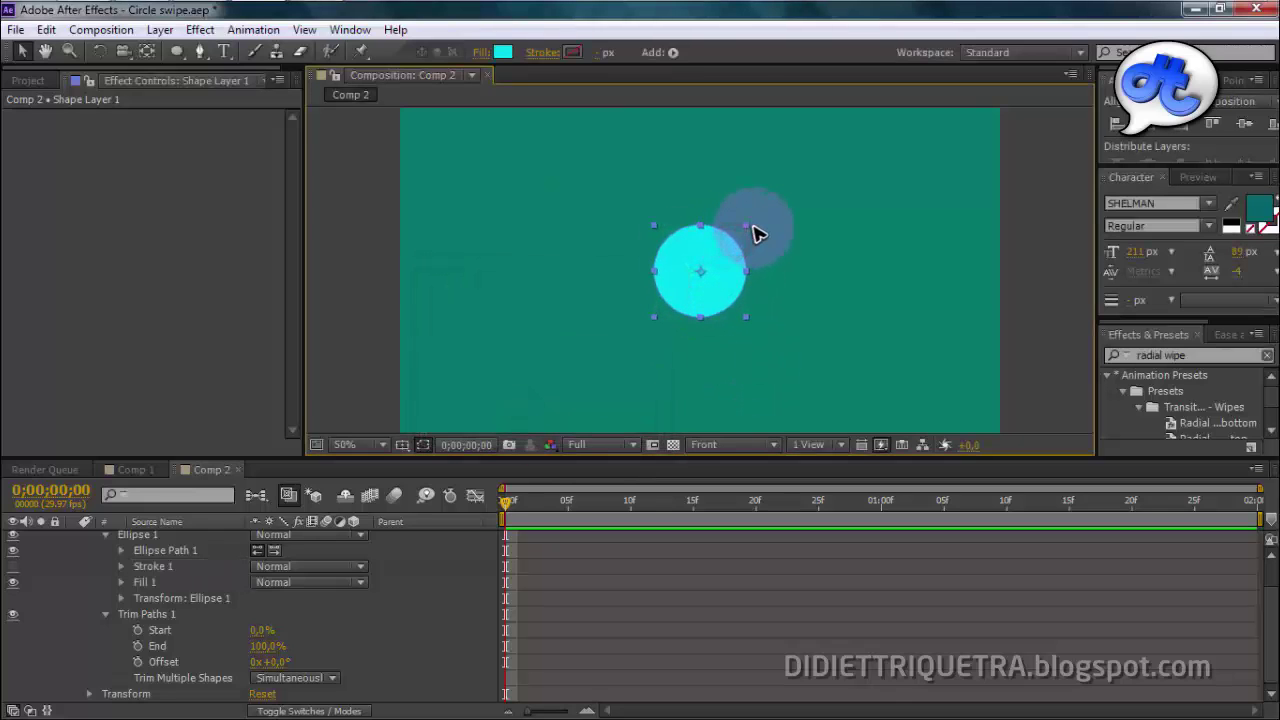
scroll(100, 605, "up", 1)
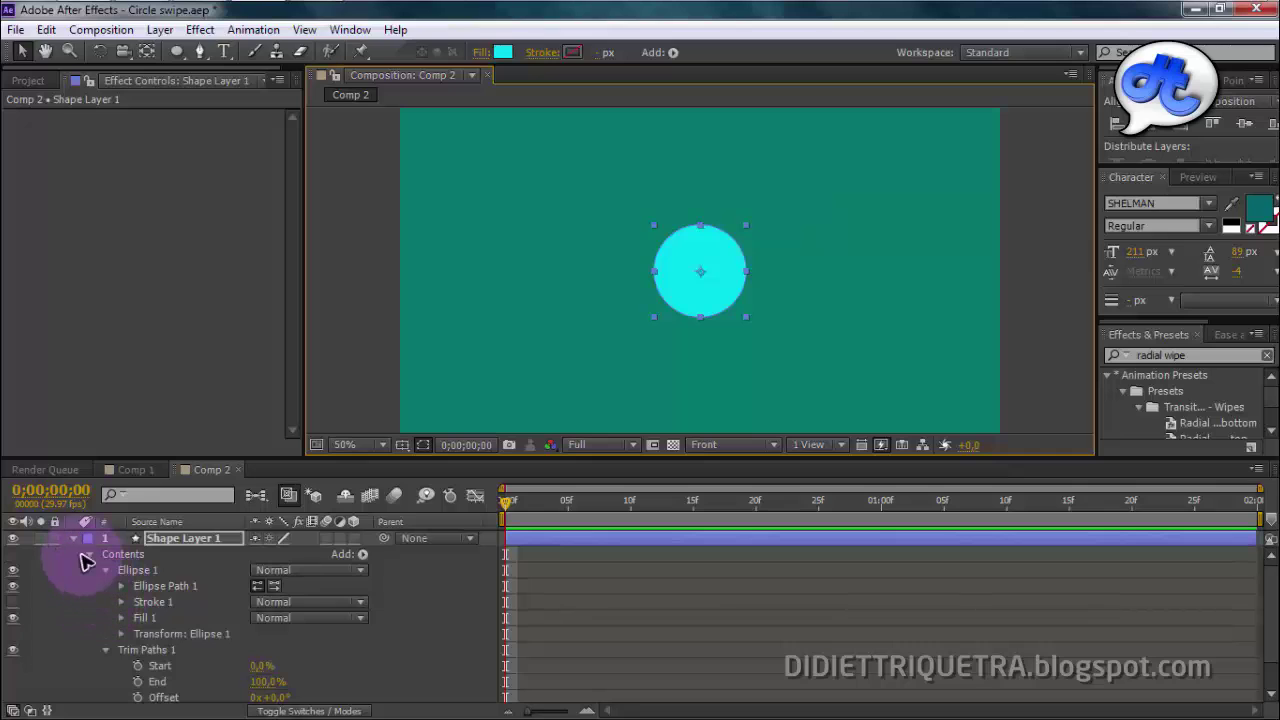
Step: Apply Radial Wipe to the cyan circle and test wiping it away around frame 8
left_click(74, 541)
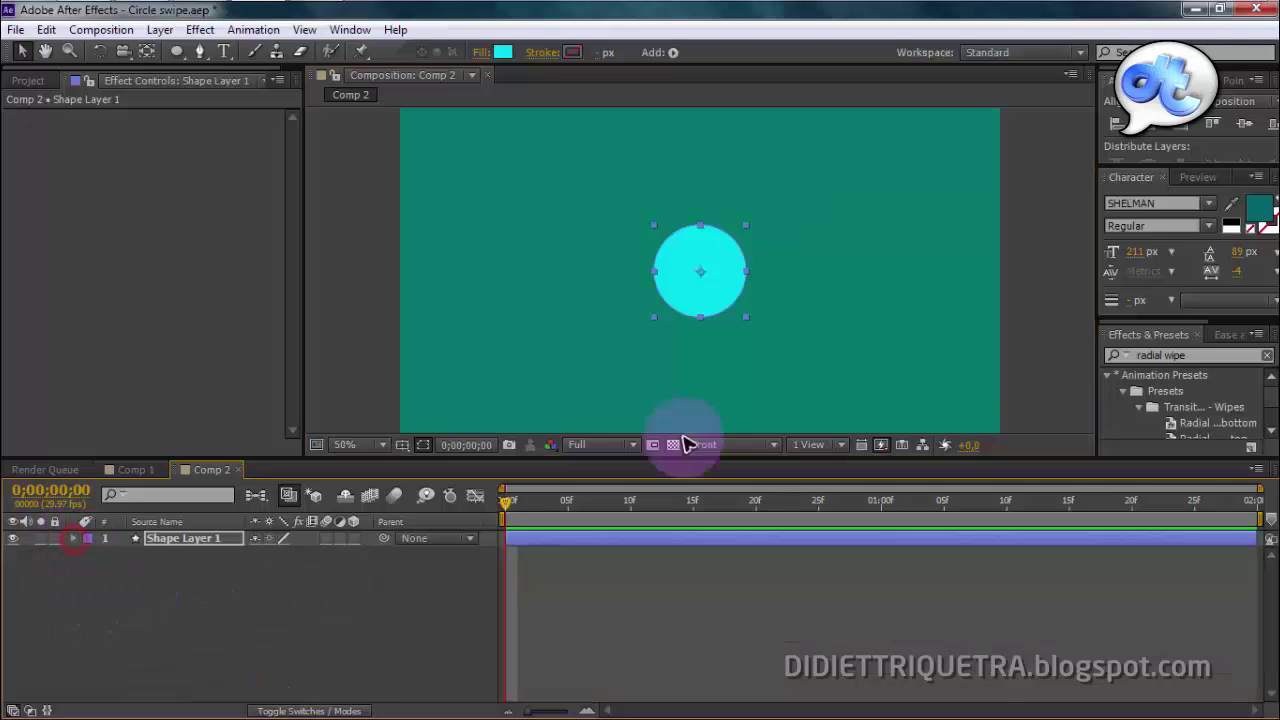
left_click(1268, 394)
left_click_drag(1188, 435, 694, 268)
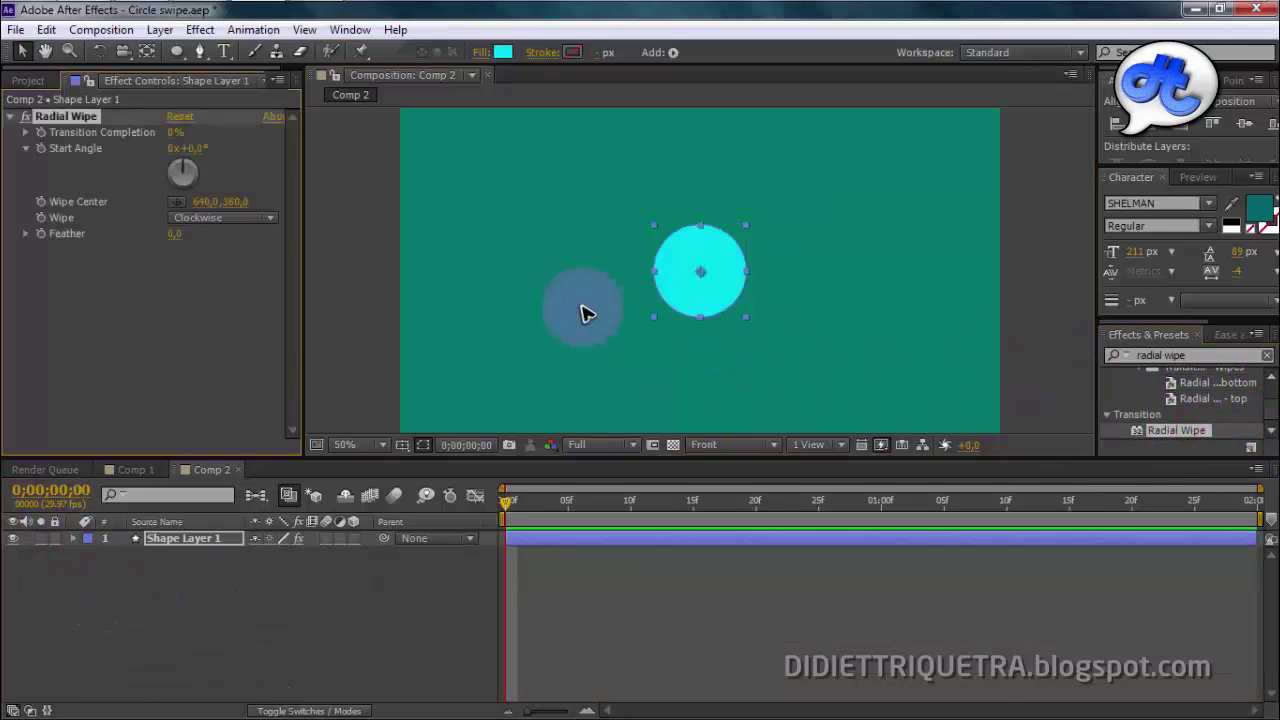
mouse_move(170, 140)
left_mouse_down()
mouse_move(221, 133)
mouse_move(174, 146)
left_mouse_up()
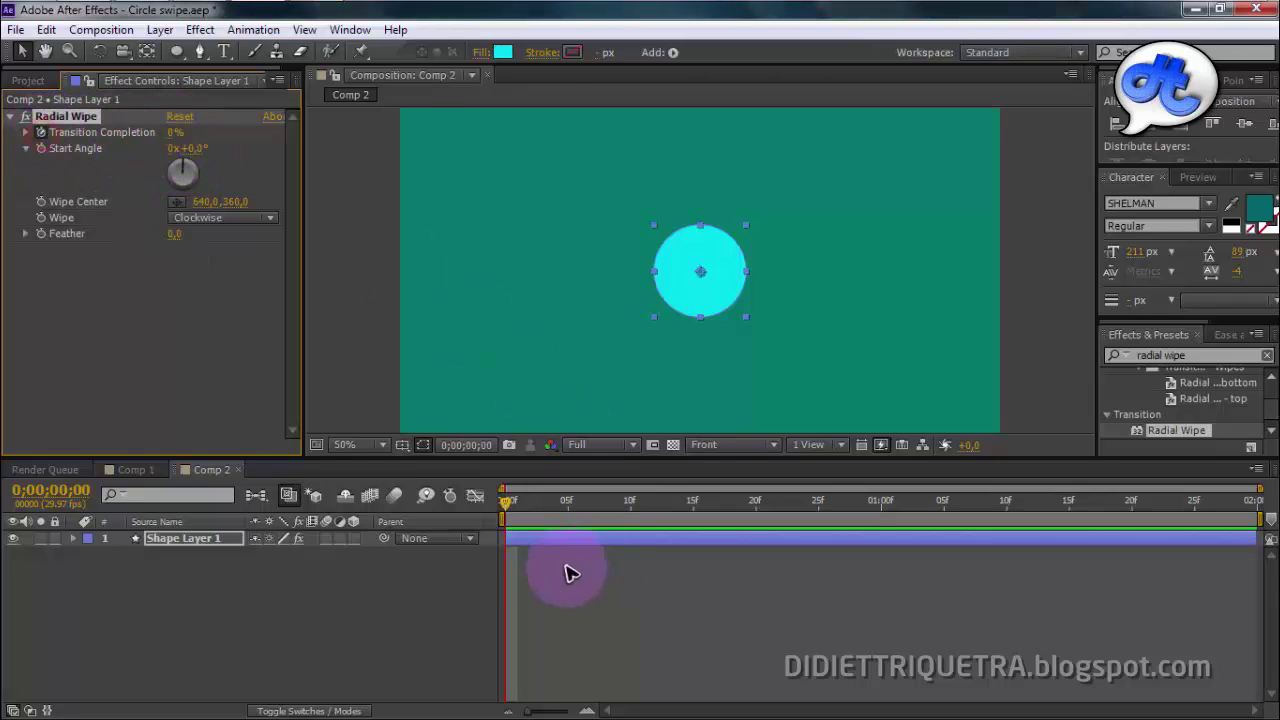
left_click_drag(504, 503, 607, 510)
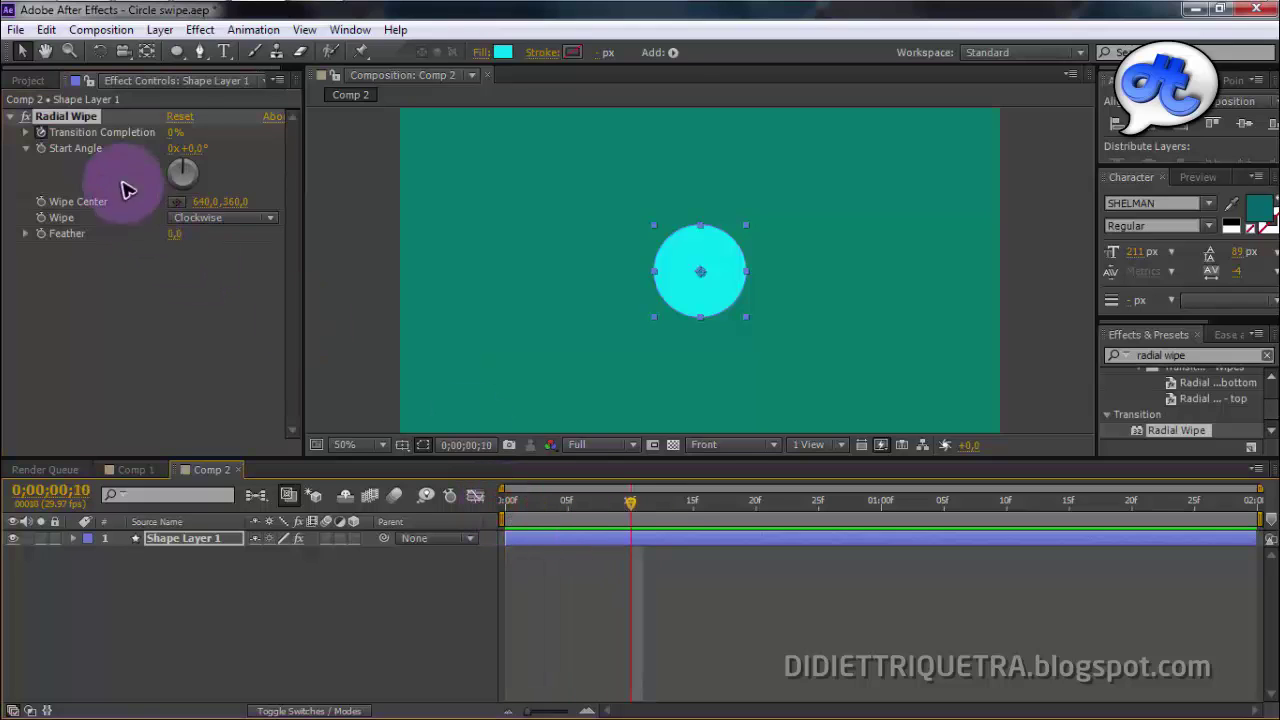
left_click_drag(178, 132, 329, 129)
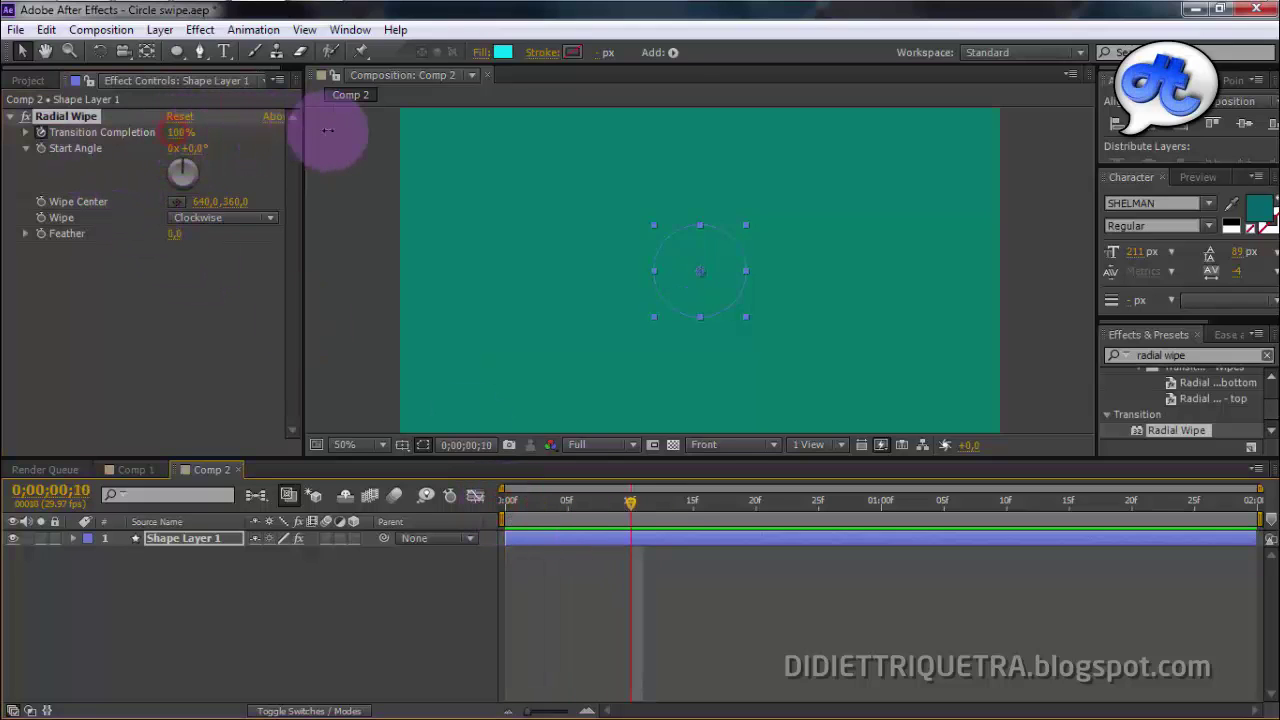
left_click_drag(630, 505, 486, 515)
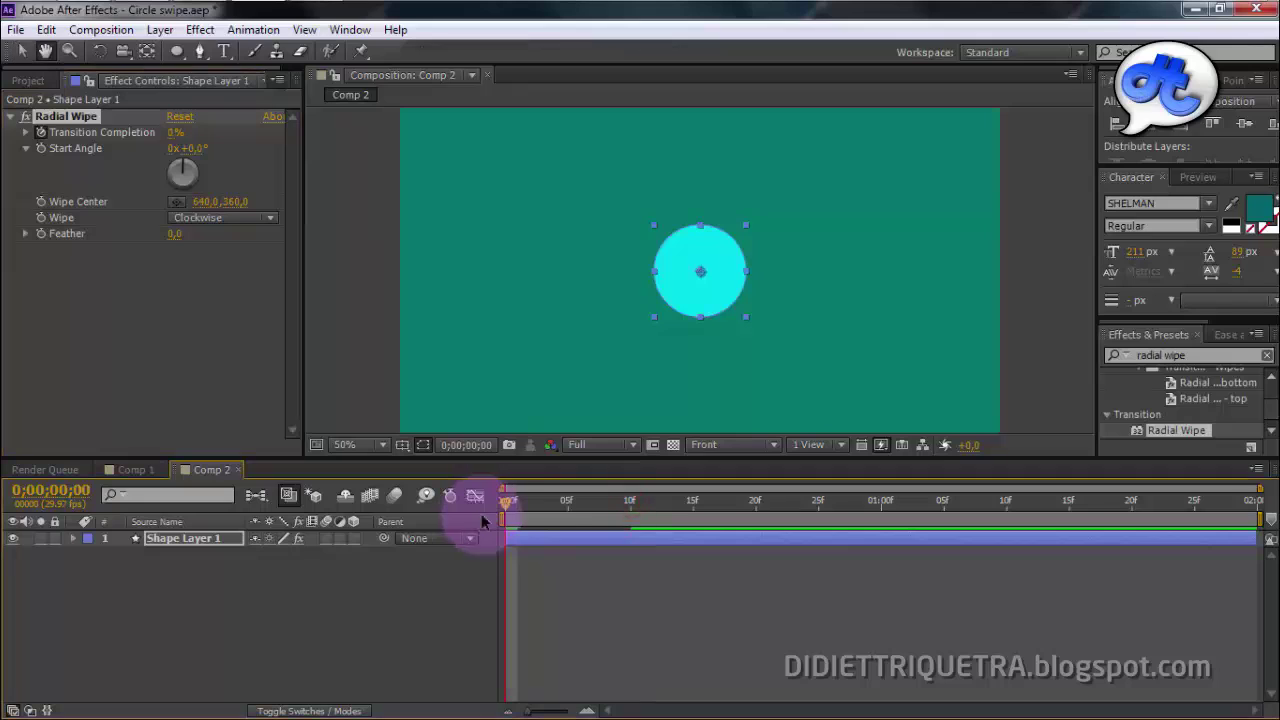
key("space")
Step: Keyframe Transition Completion at 100% on frame 0 and 0% at frame 10, then scrub to check
key("u")
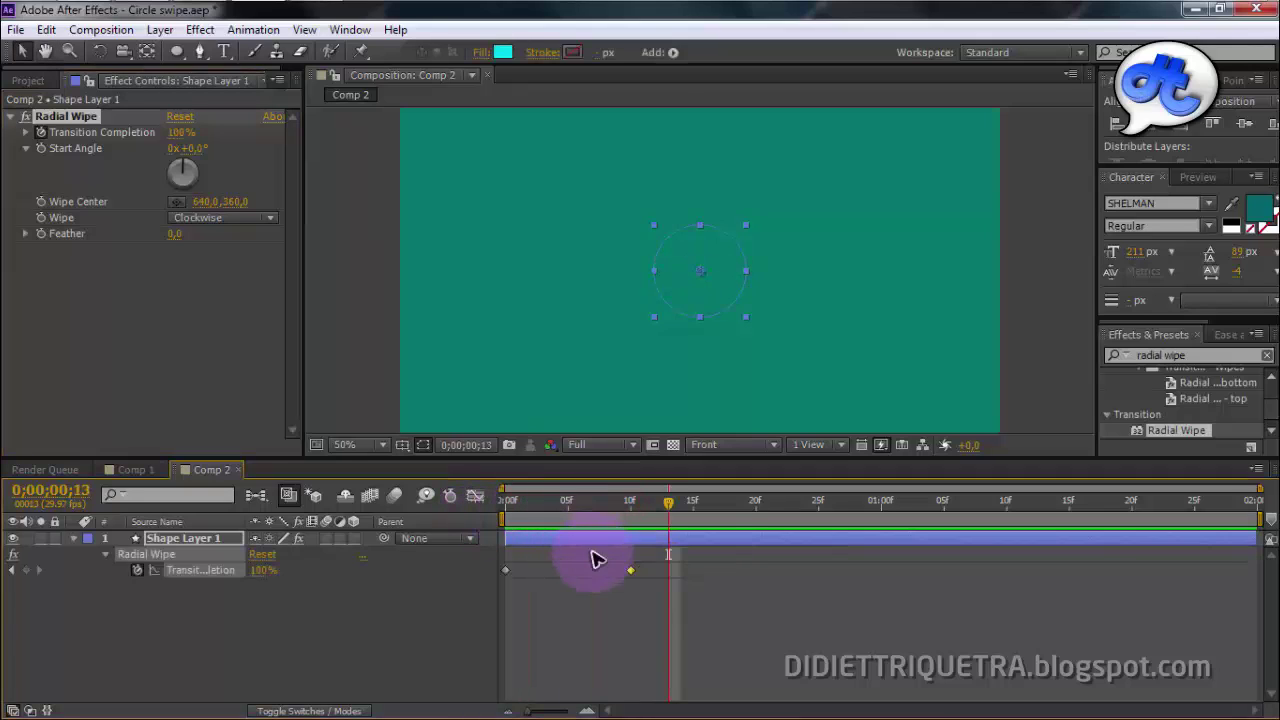
left_click_drag(600, 505, 490, 508)
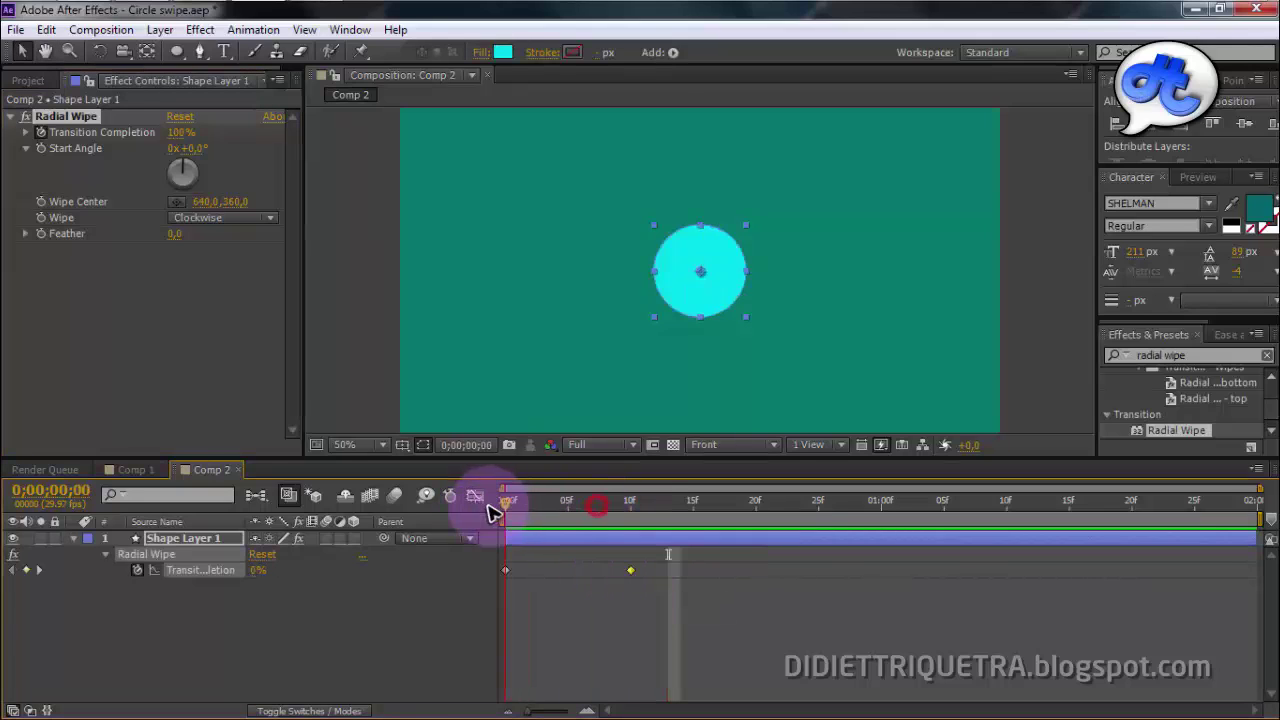
left_click_drag(178, 137, 371, 134)
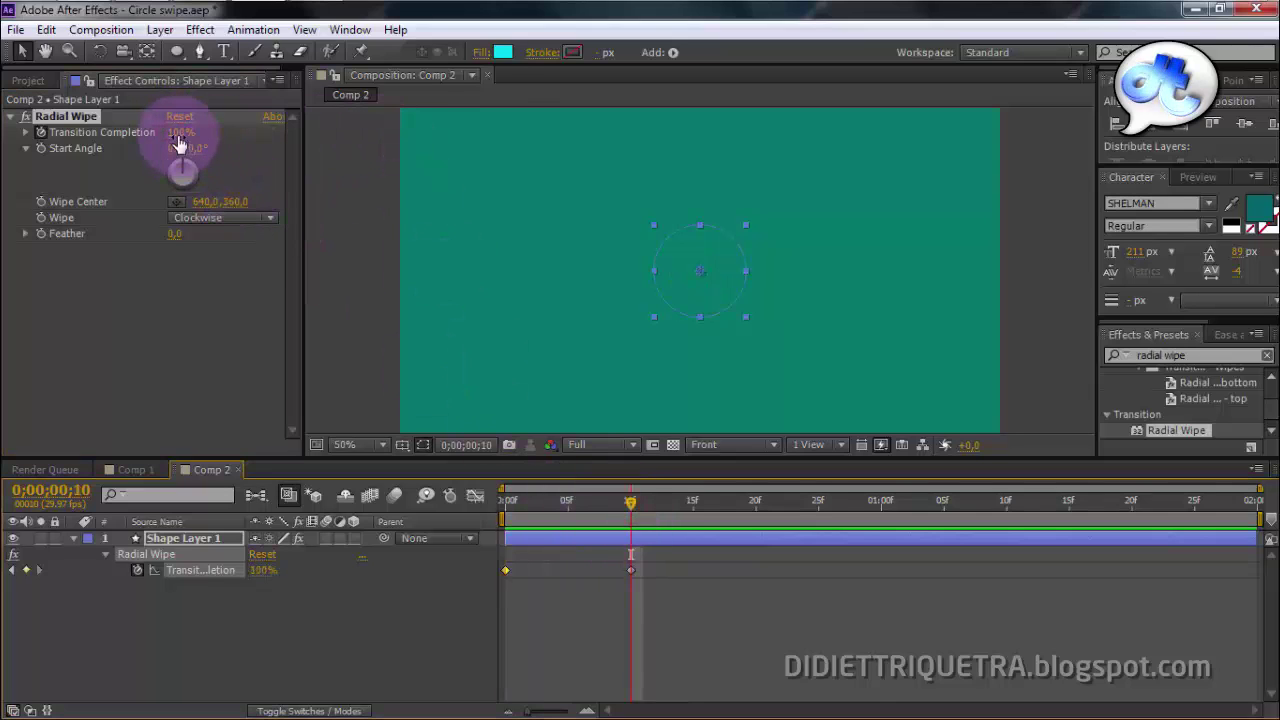
left_click_drag(181, 132, 12, 143)
left_click_drag(620, 508, 422, 512)
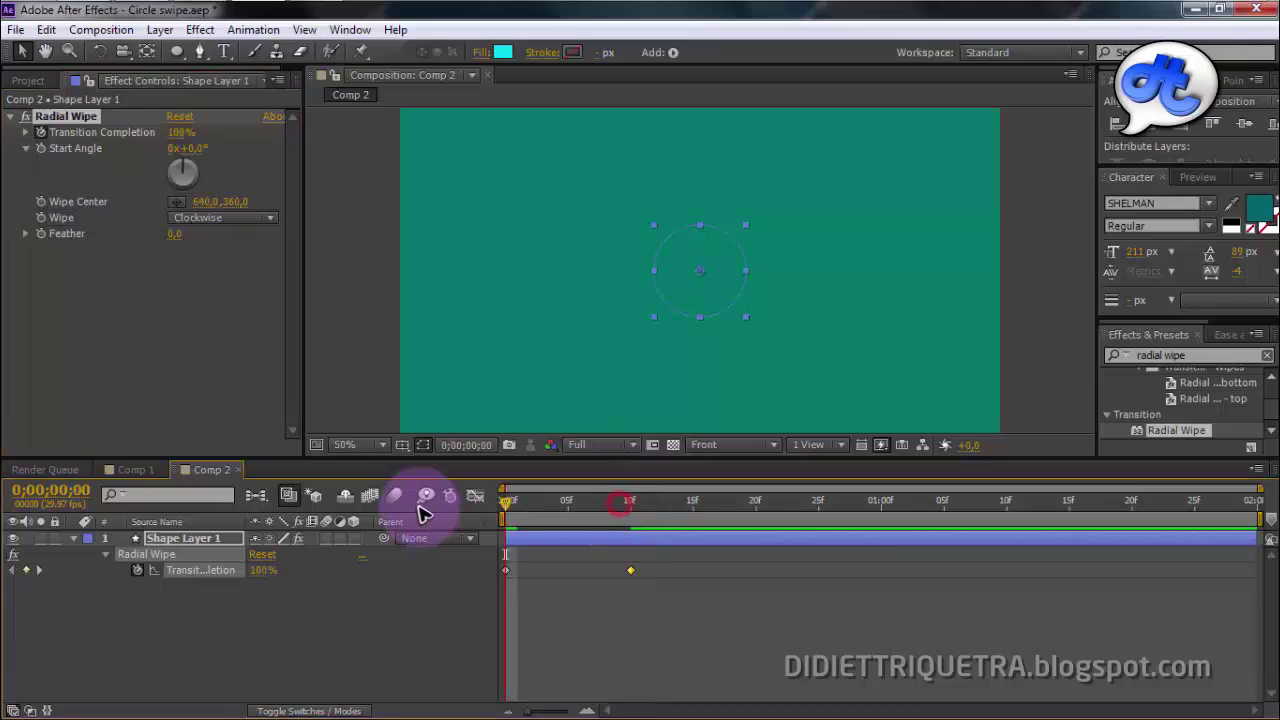
left_click_drag(605, 508, 463, 530)
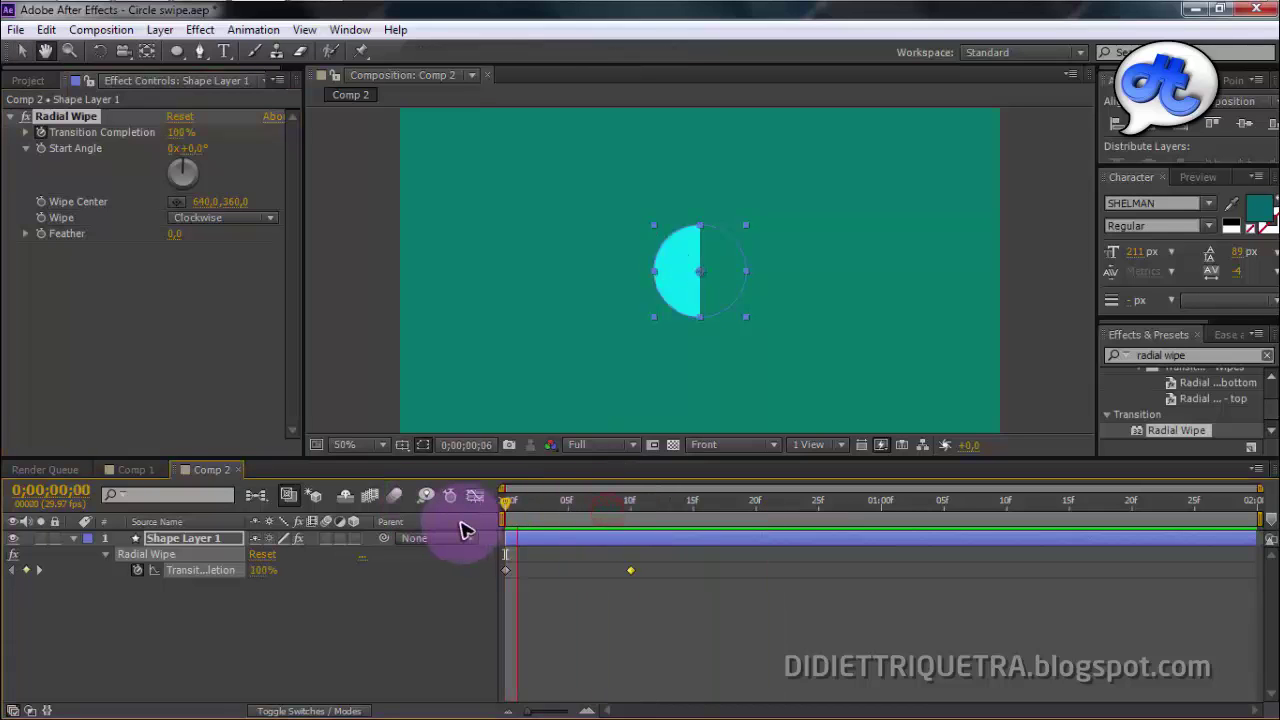
left_click(614, 586)
left_click_drag(625, 500, 463, 515)
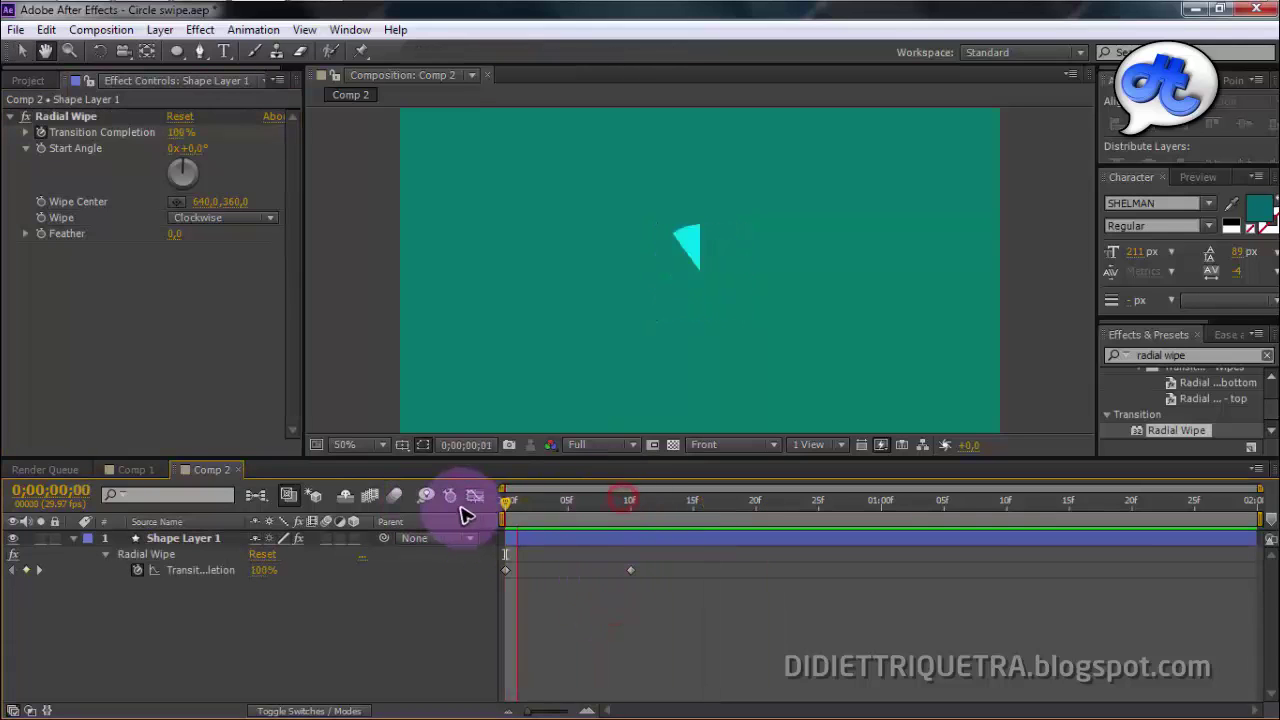
left_click_drag(645, 562, 500, 590)
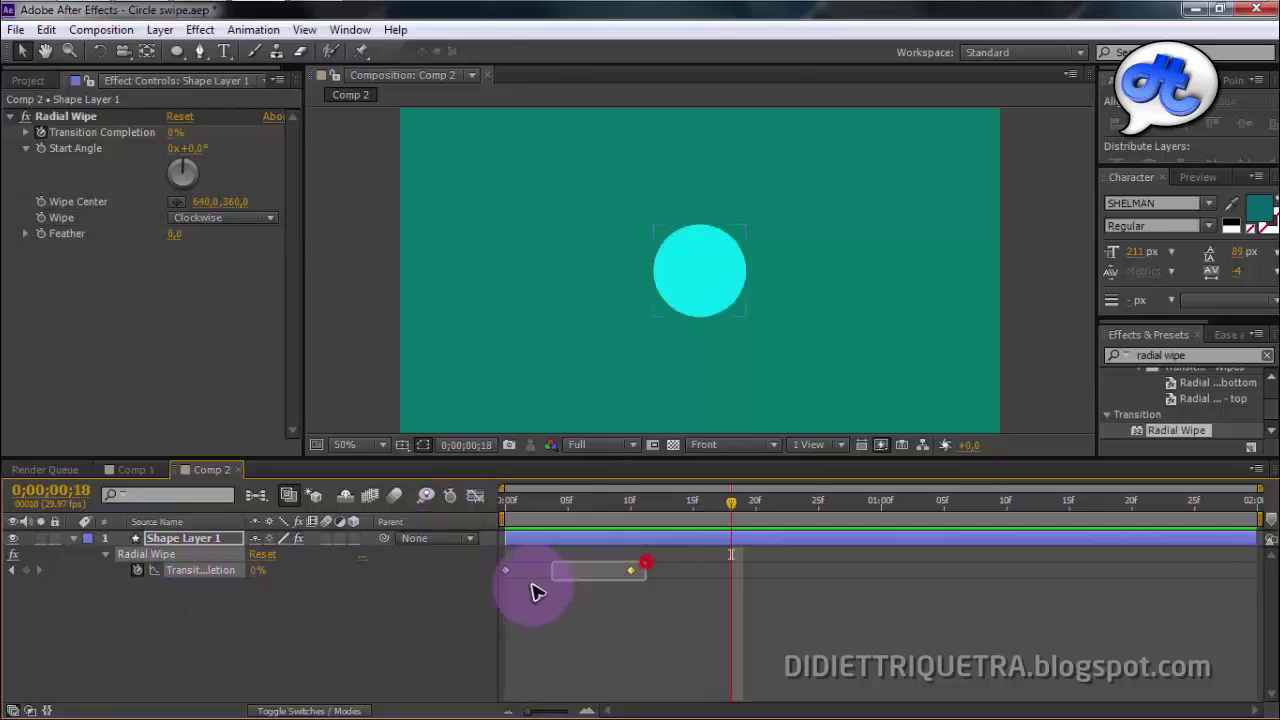
Step: Easy Ease both Transition Completion keyframes and stretch the end handle so the wipe starts fast
key("F9")
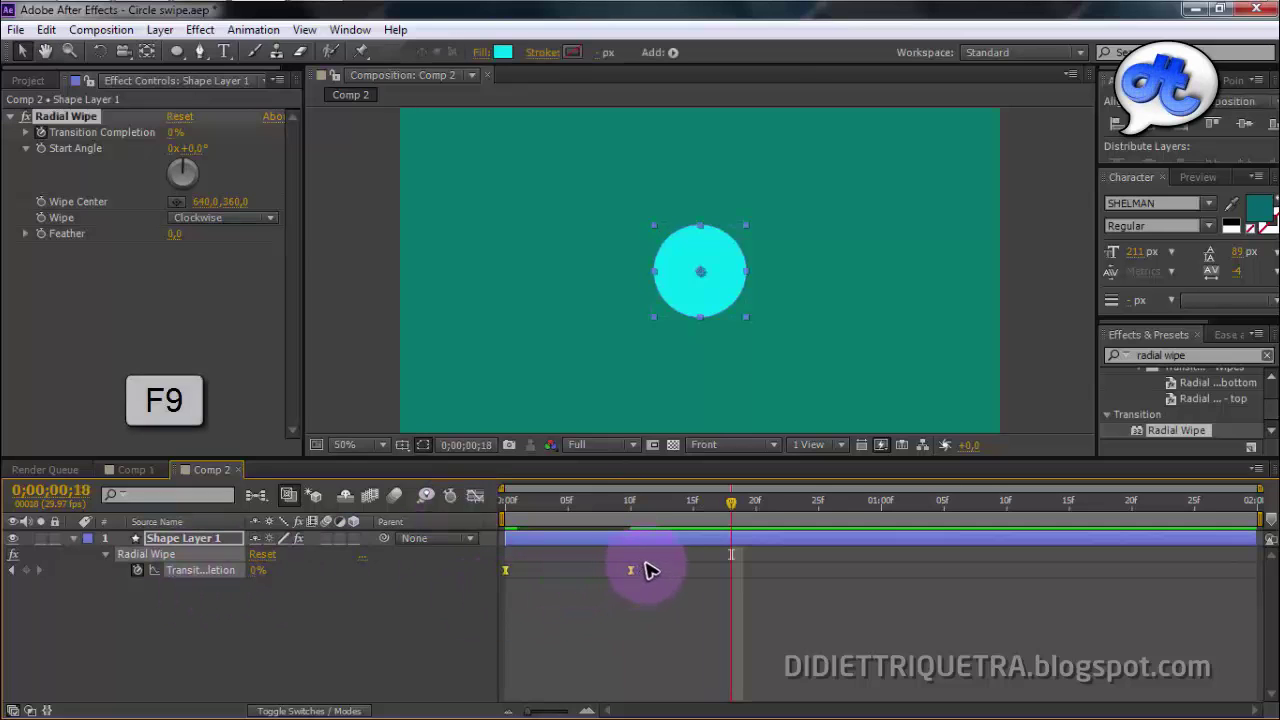
right_click(505, 570)
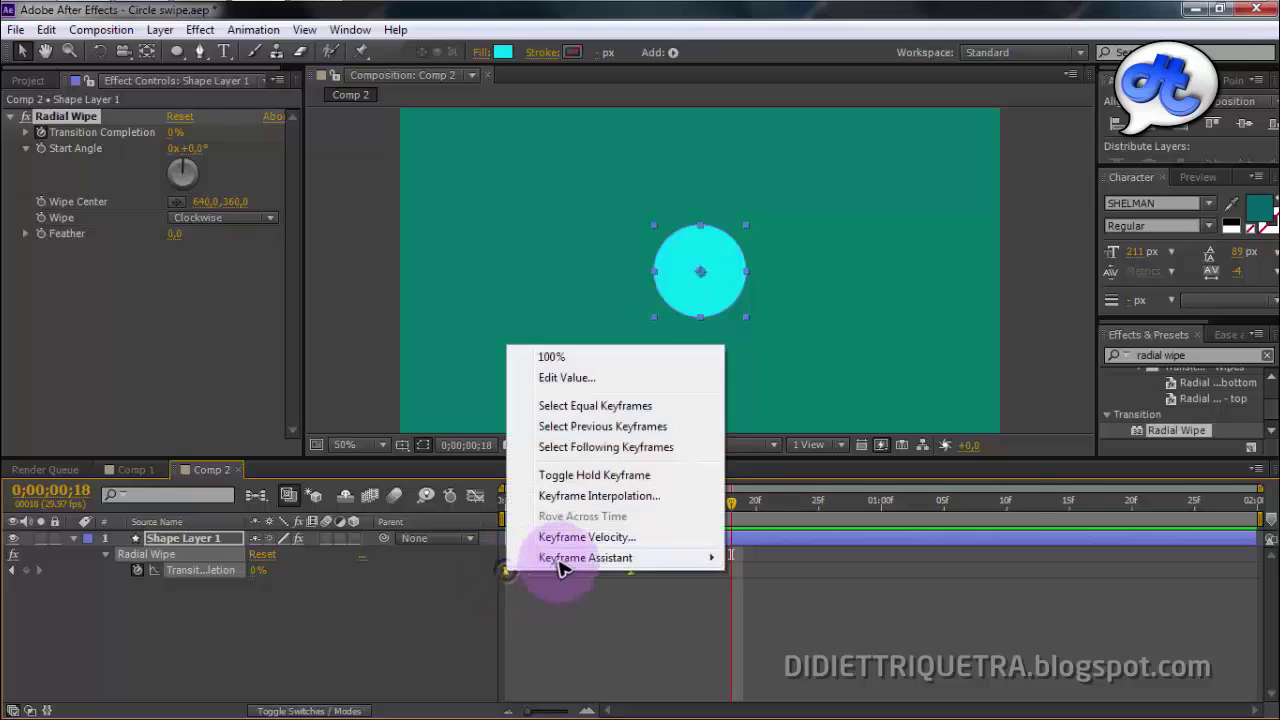
left_click(612, 636)
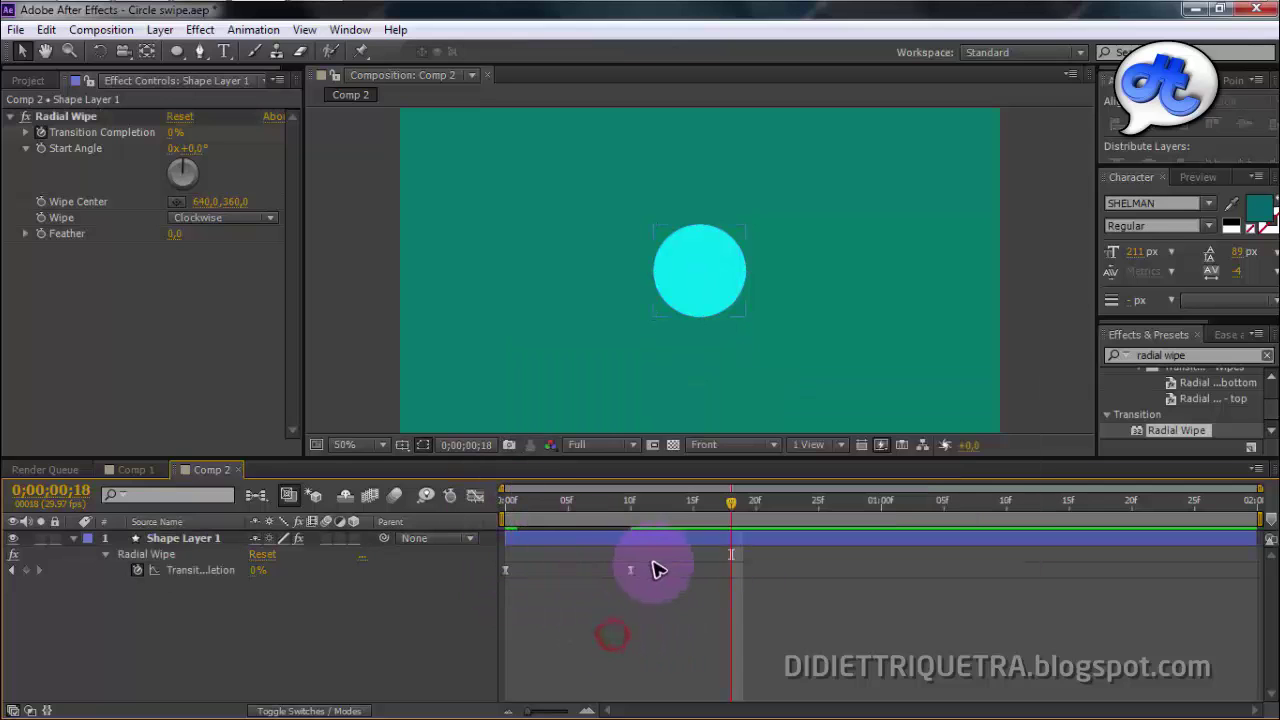
left_click_drag(670, 557, 466, 606)
left_click(475, 496)
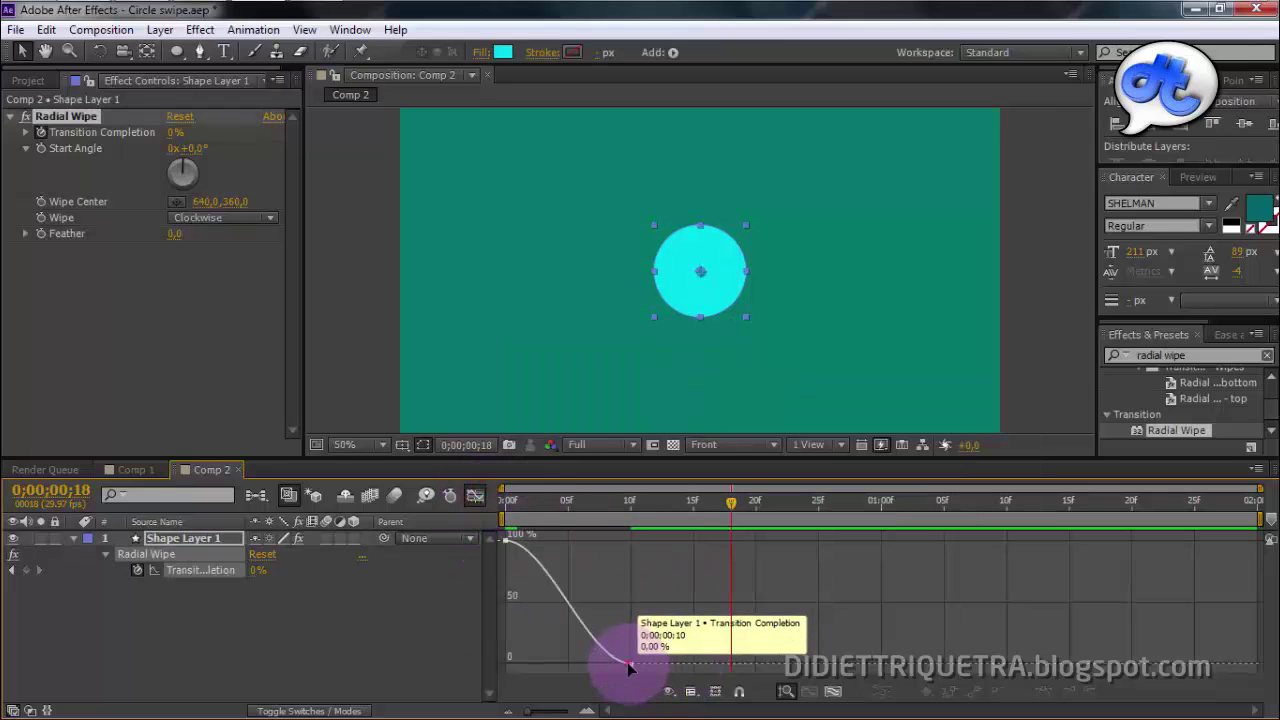
left_click(630, 666)
left_click_drag(587, 666, 493, 670)
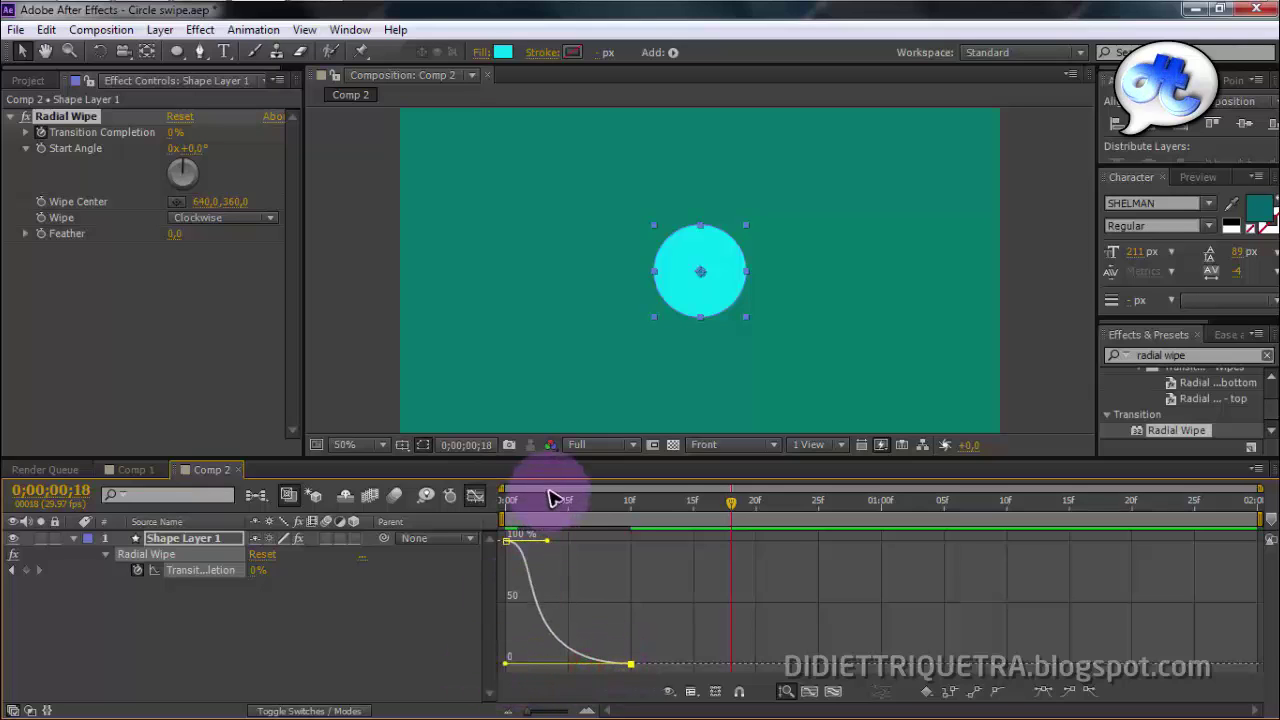
left_click(510, 506)
key("shift+F3")
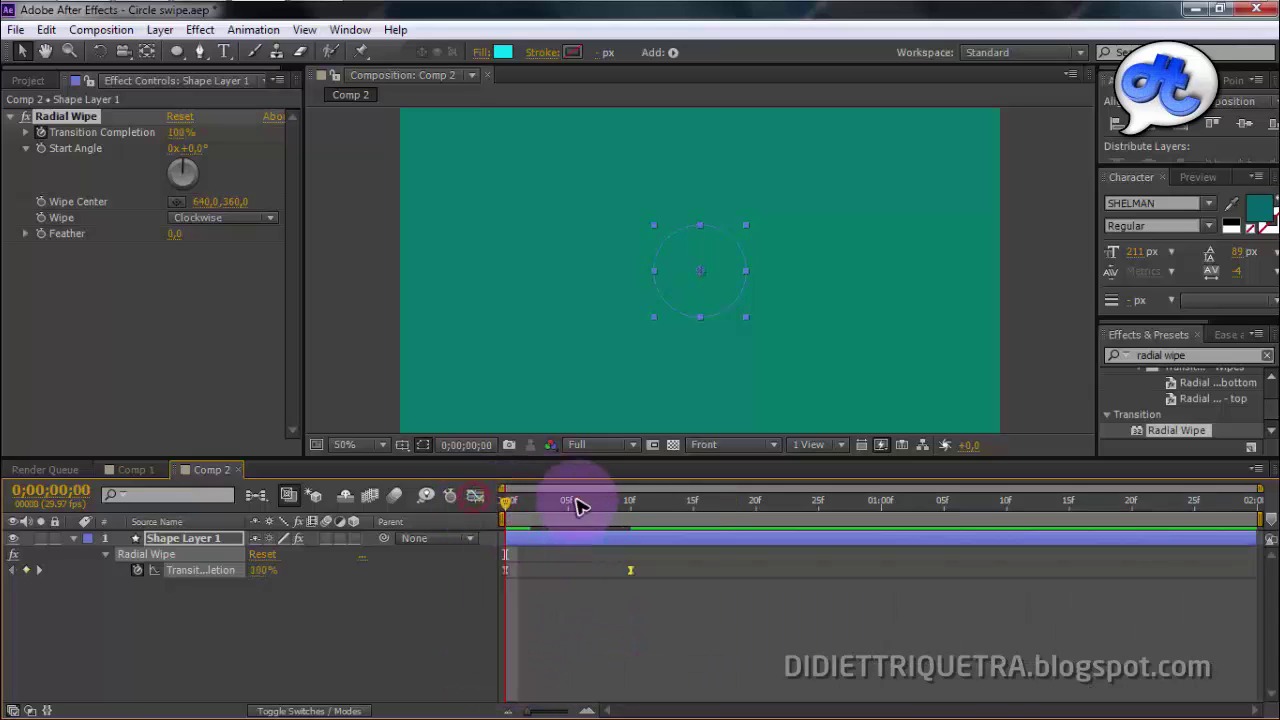
Step: Move the ending wipe keyframe to about frame 20 and preview the slower wipe
key("space")
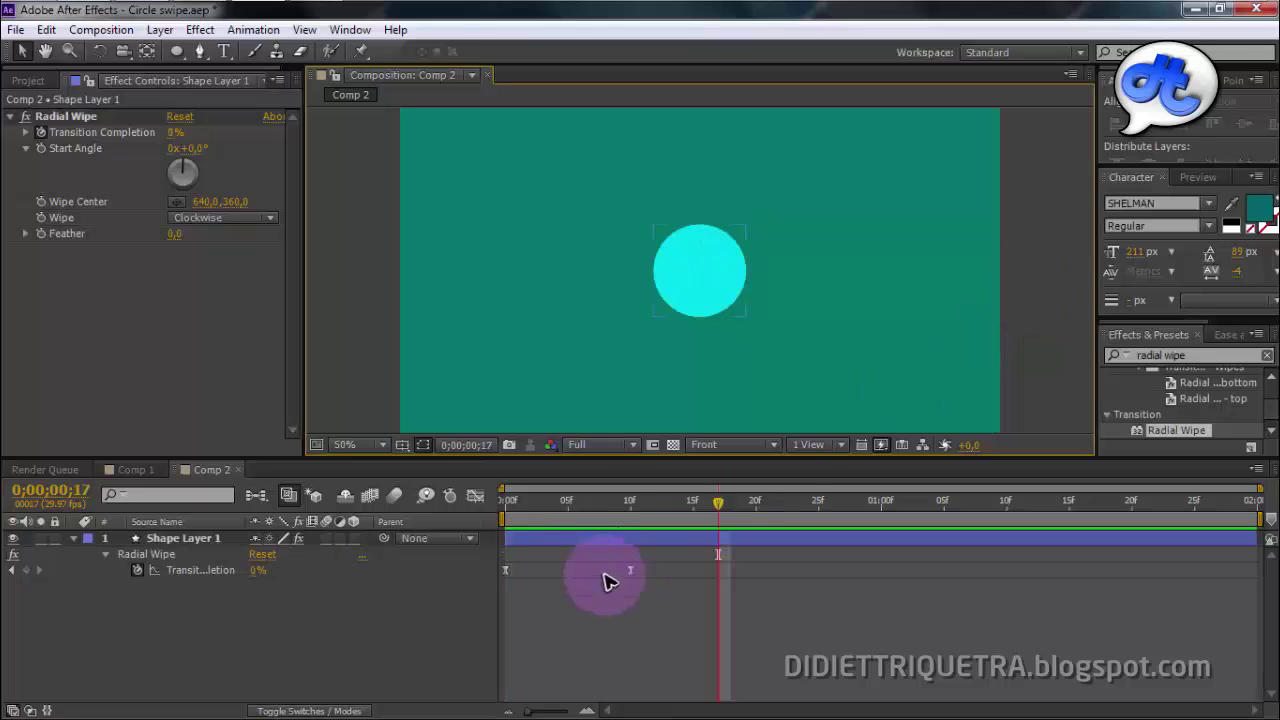
mouse_move(597, 495)
left_mouse_down()
mouse_move(515, 505)
mouse_move(706, 510)
left_mouse_up()
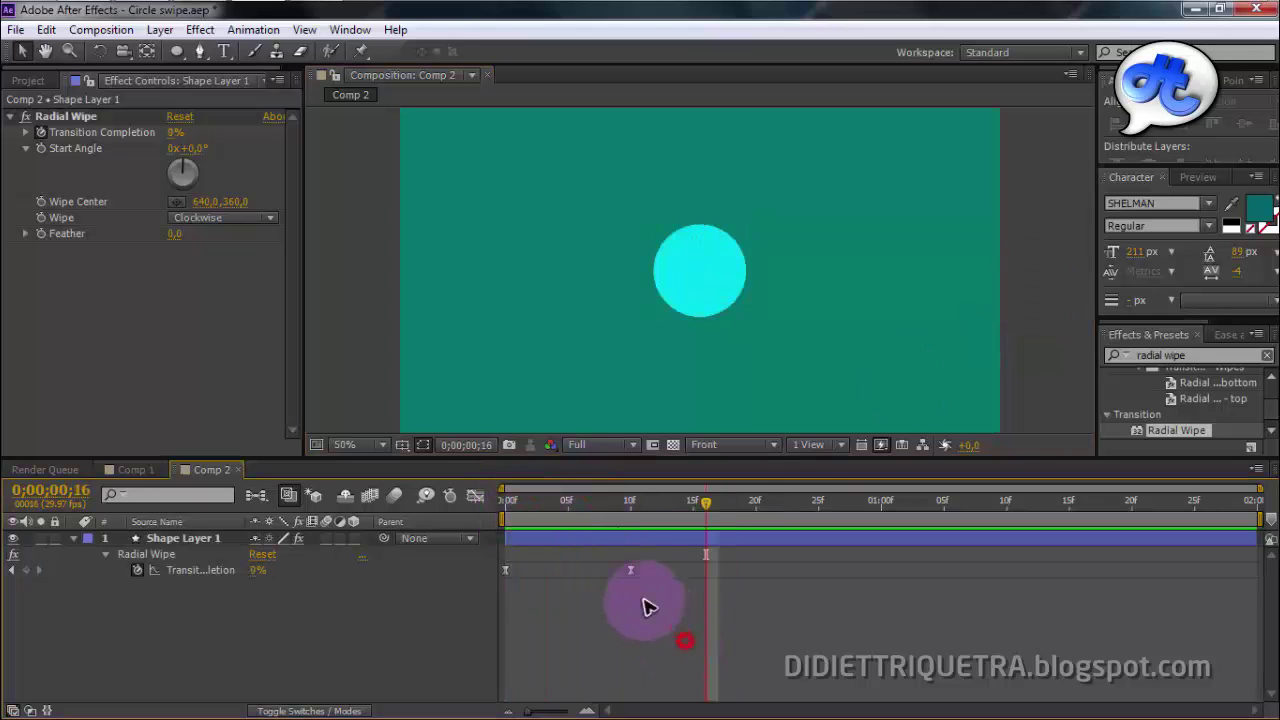
left_click(632, 577)
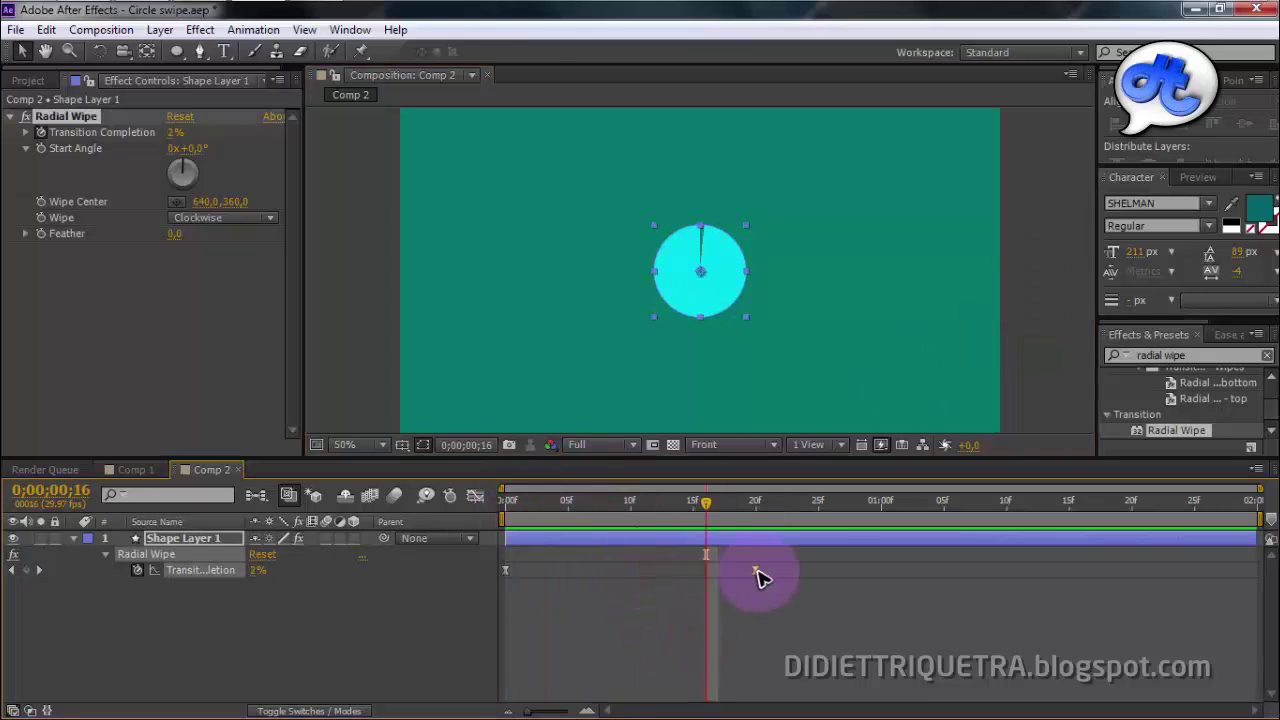
left_click_drag(737, 511, 486, 517)
key("space")
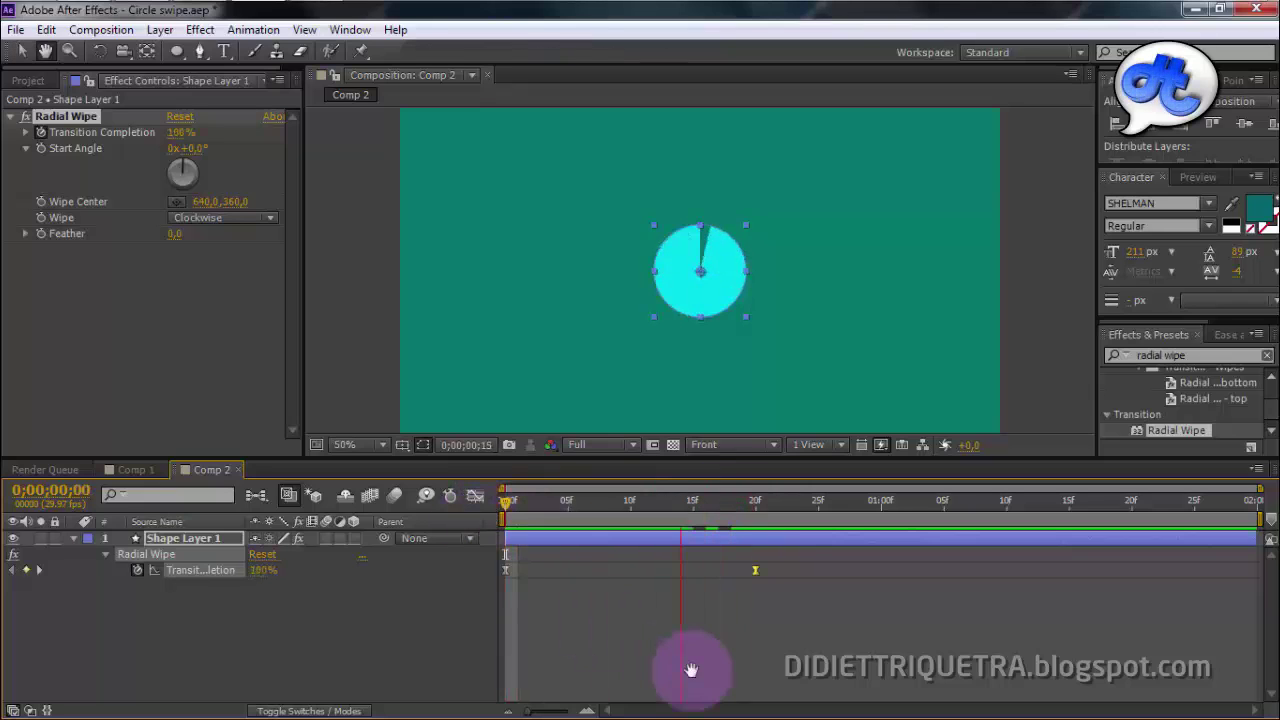
left_click(699, 636)
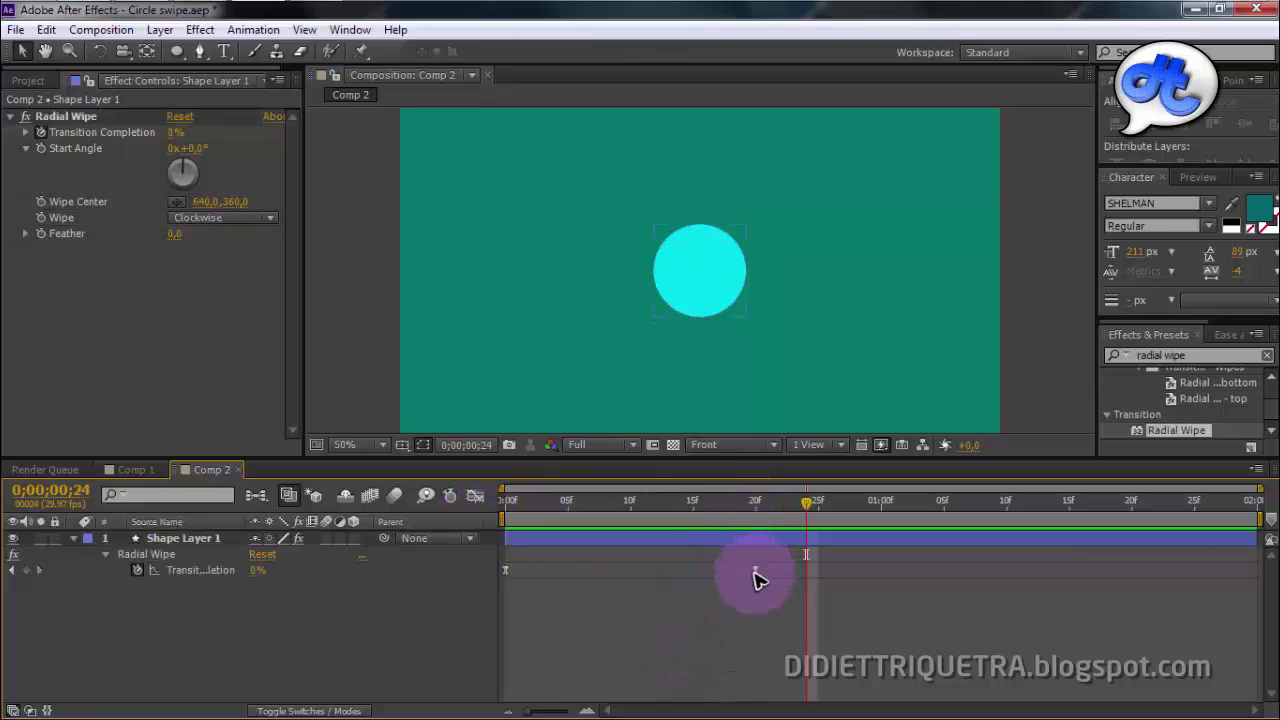
left_click(755, 576)
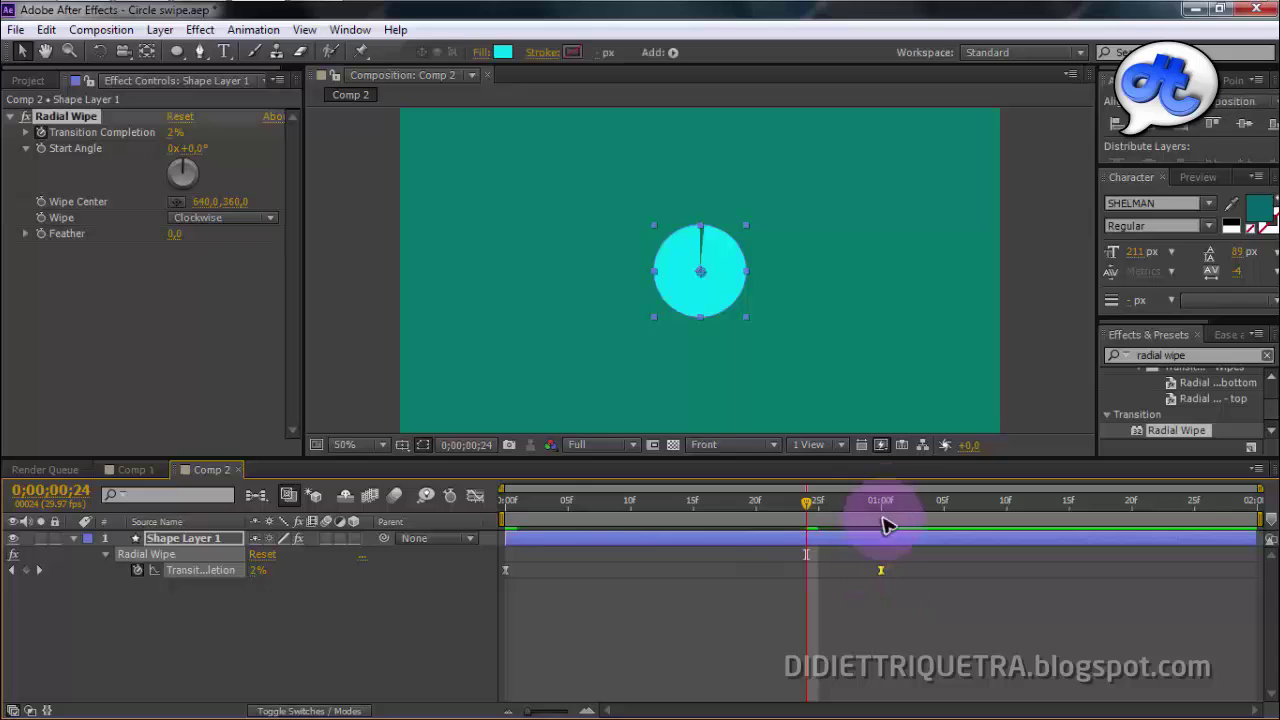
mouse_move(886, 521)
left_mouse_down()
mouse_move(496, 530)
mouse_move(781, 550)
left_mouse_up()
mouse_move(881, 570)
left_mouse_down()
mouse_move(755, 570)
mouse_move(498, 527)
left_mouse_up()
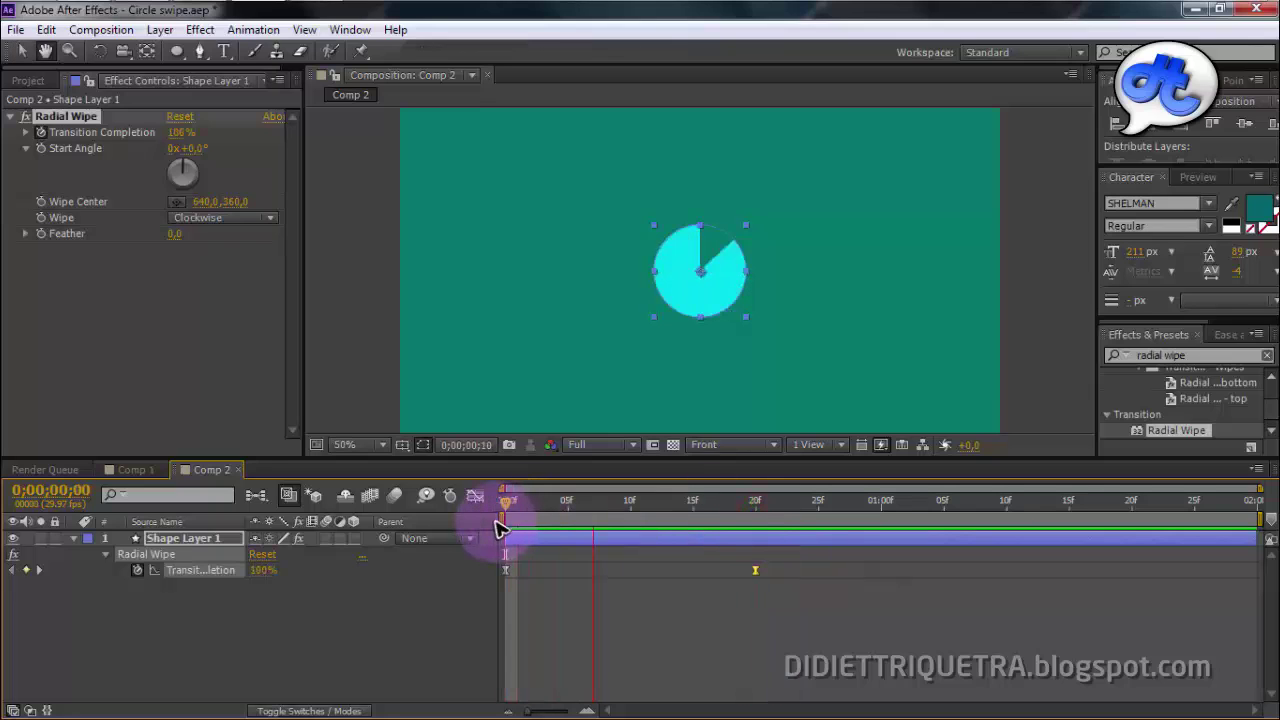
key("space")
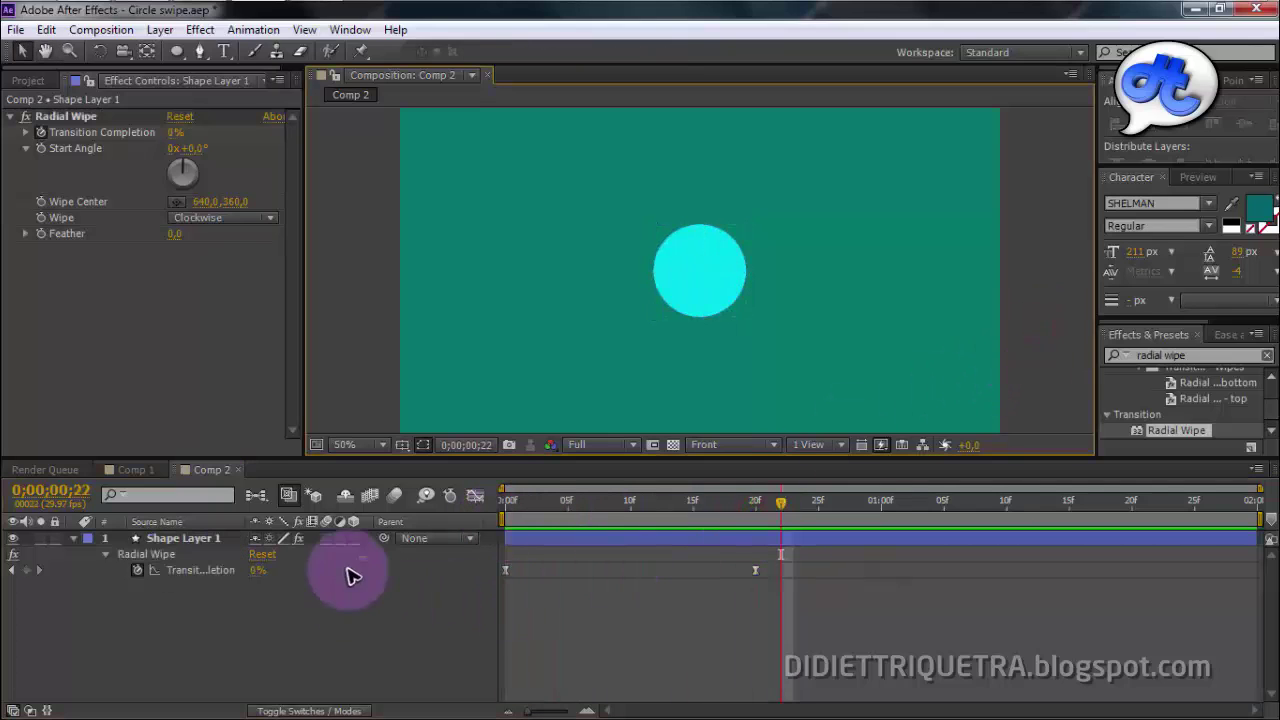
left_click(73, 538)
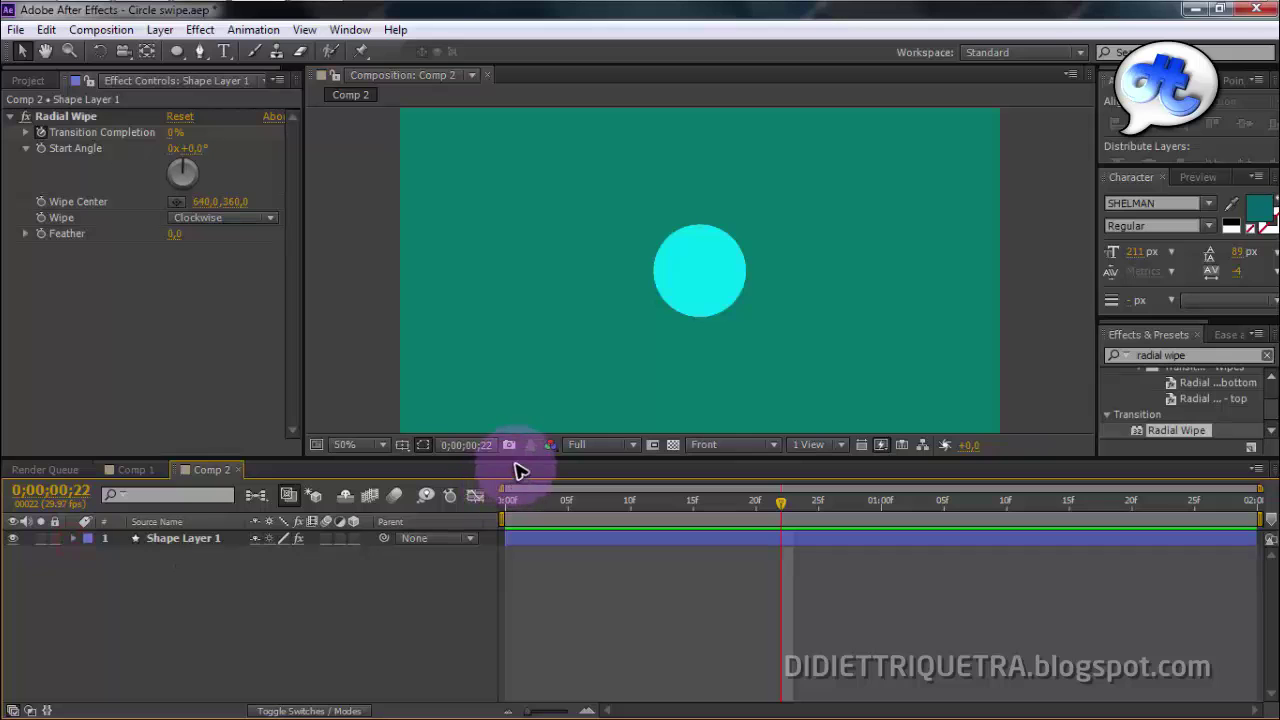
left_click_drag(519, 457, 519, 496)
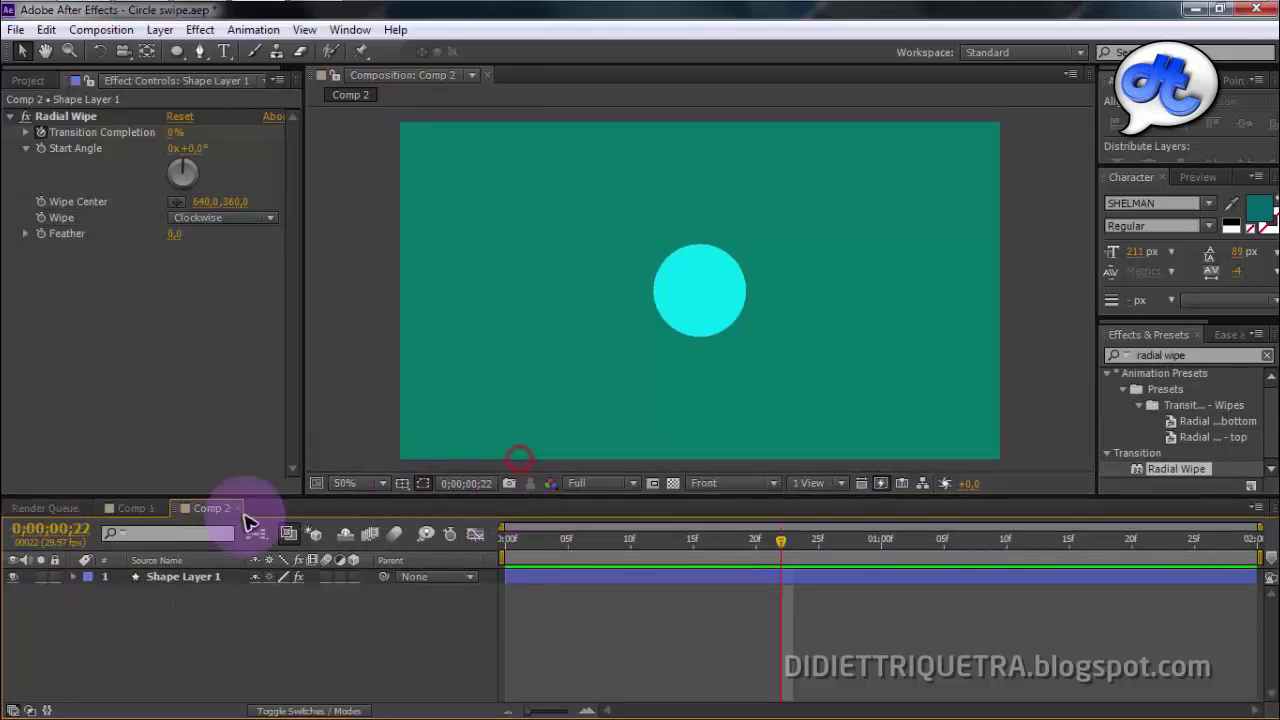
Step: Scrub through Comp 1's finished animation, then return to Comp 2 with the Ellipse tool
left_click(130, 509)
left_click_drag(528, 540, 668, 545)
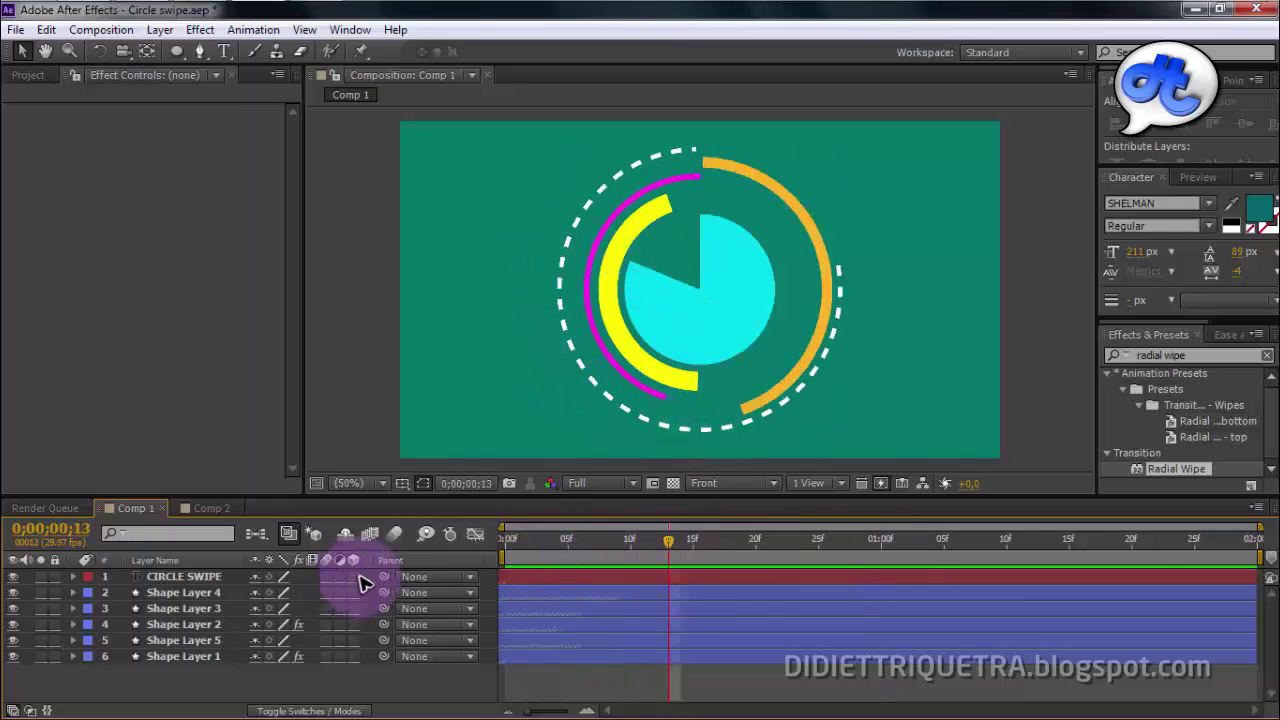
left_click(200, 508)
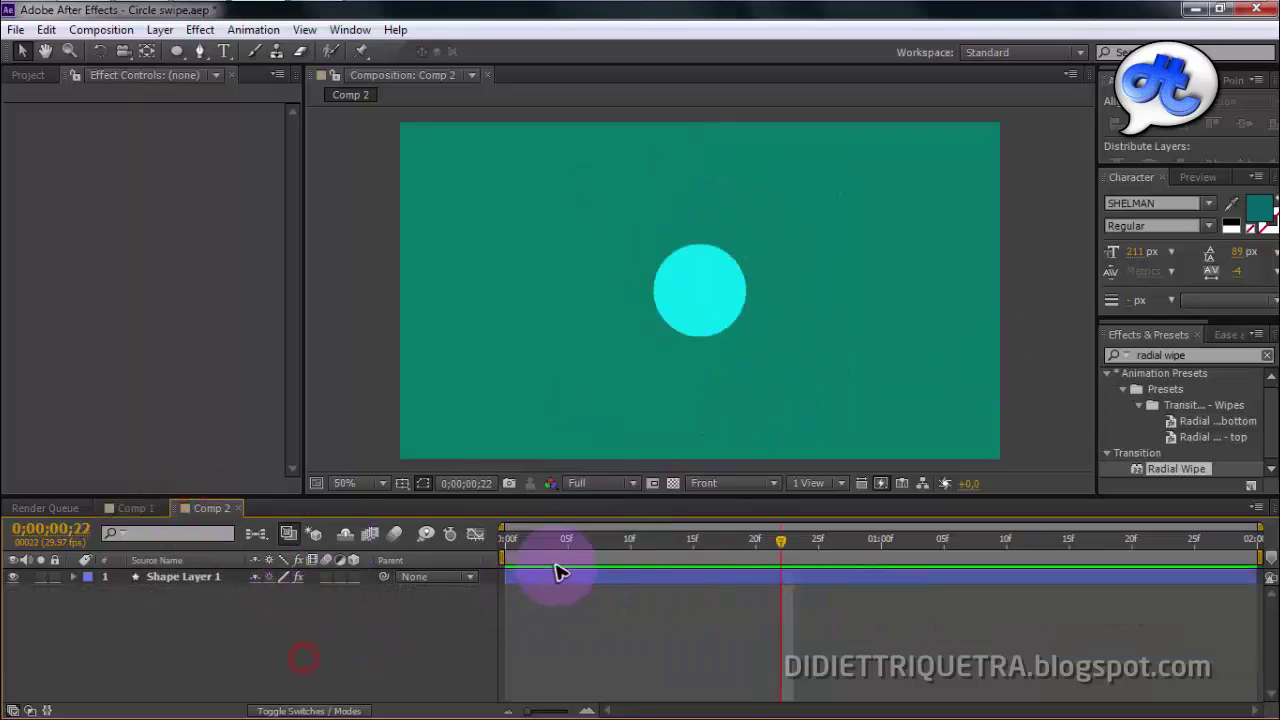
left_click(177, 51)
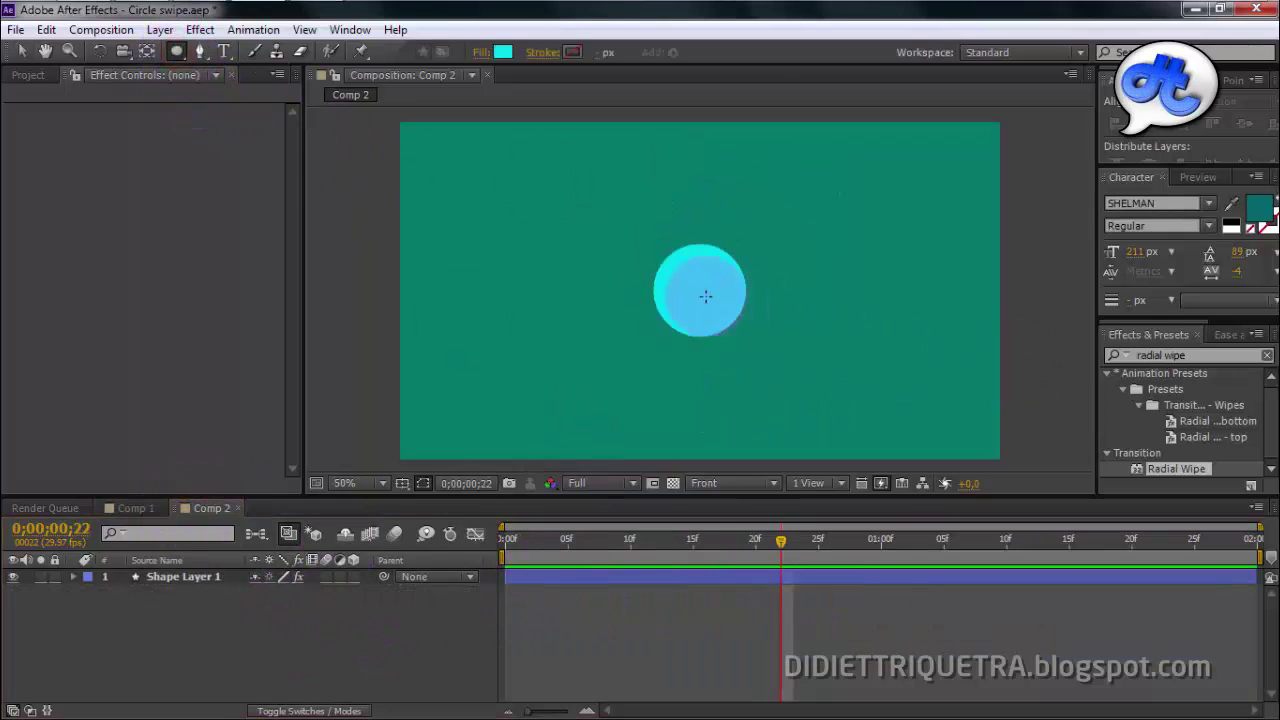
Step: Draw a larger circle with no fill and a solid stroke, centred on the cyan circle
left_click_drag(698, 289, 846, 224)
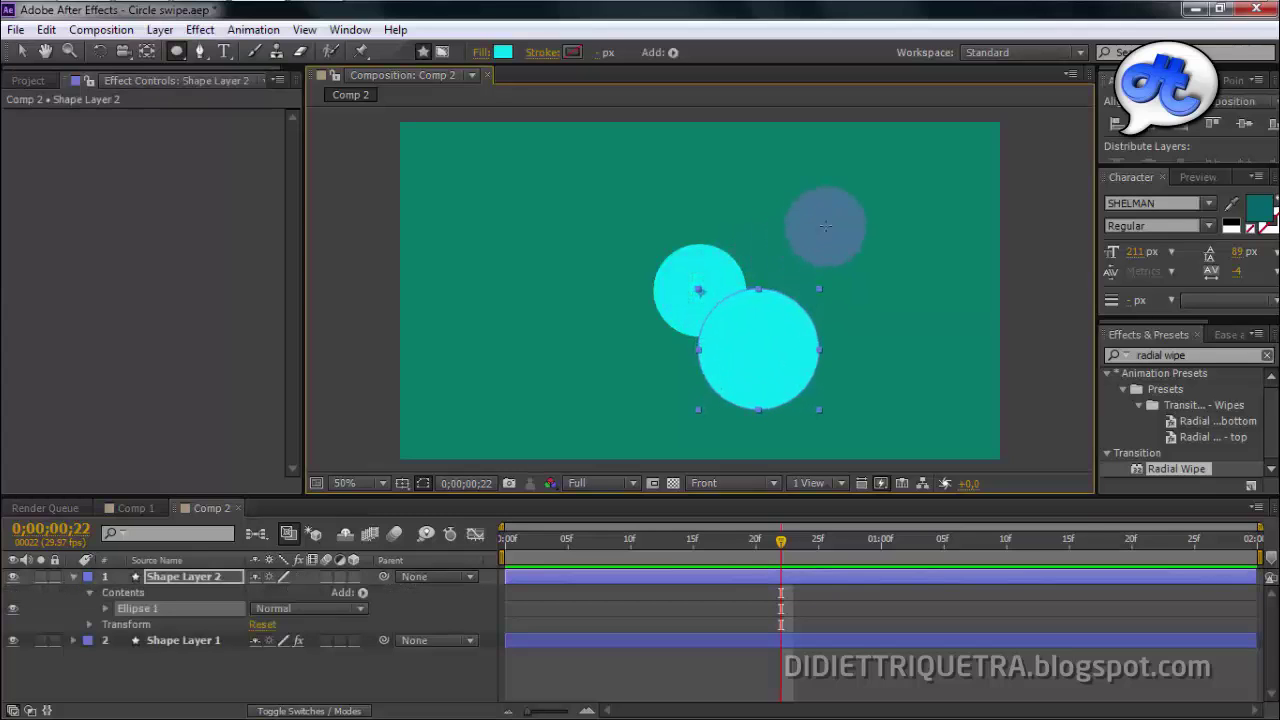
left_click(483, 54)
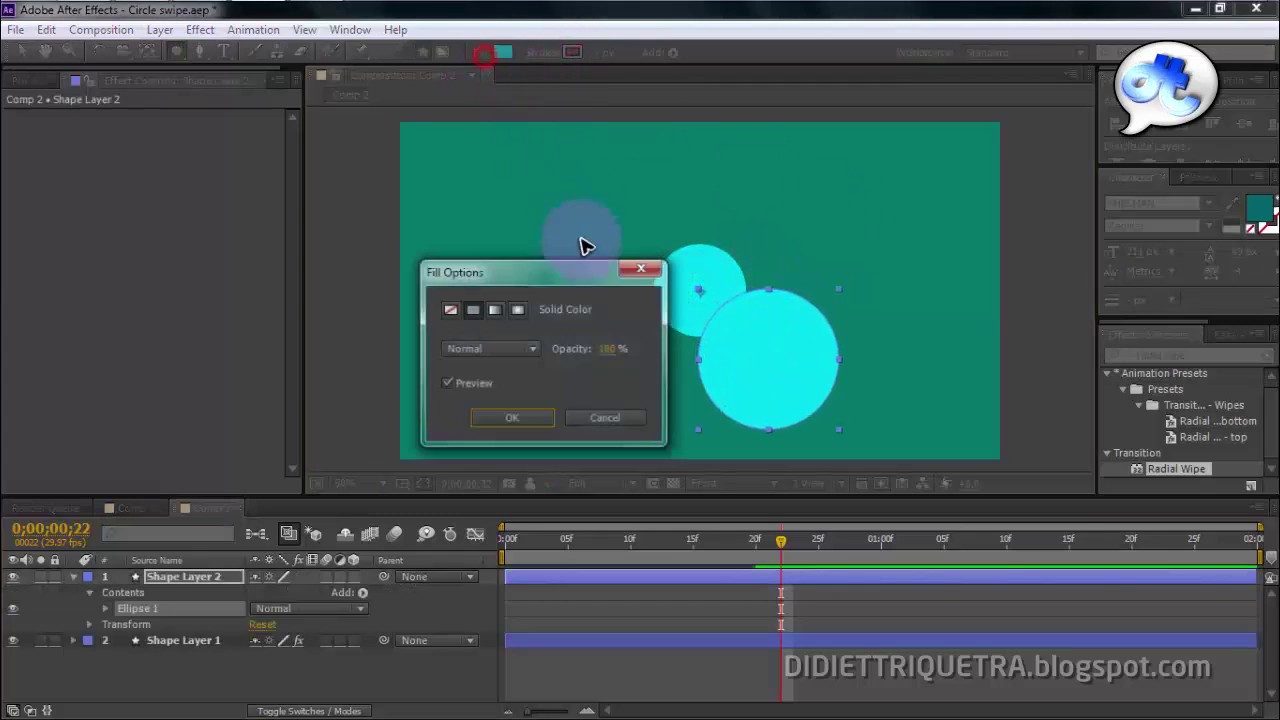
left_click(449, 309)
left_click(537, 415)
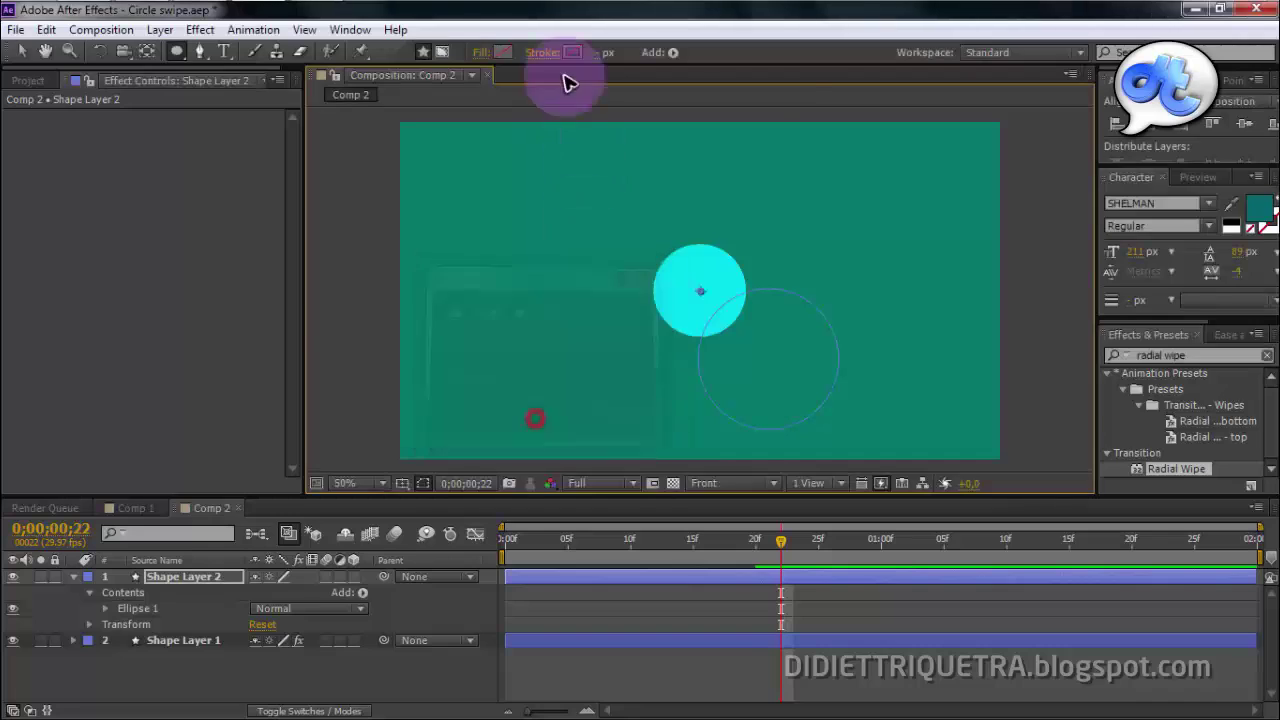
left_click(572, 52)
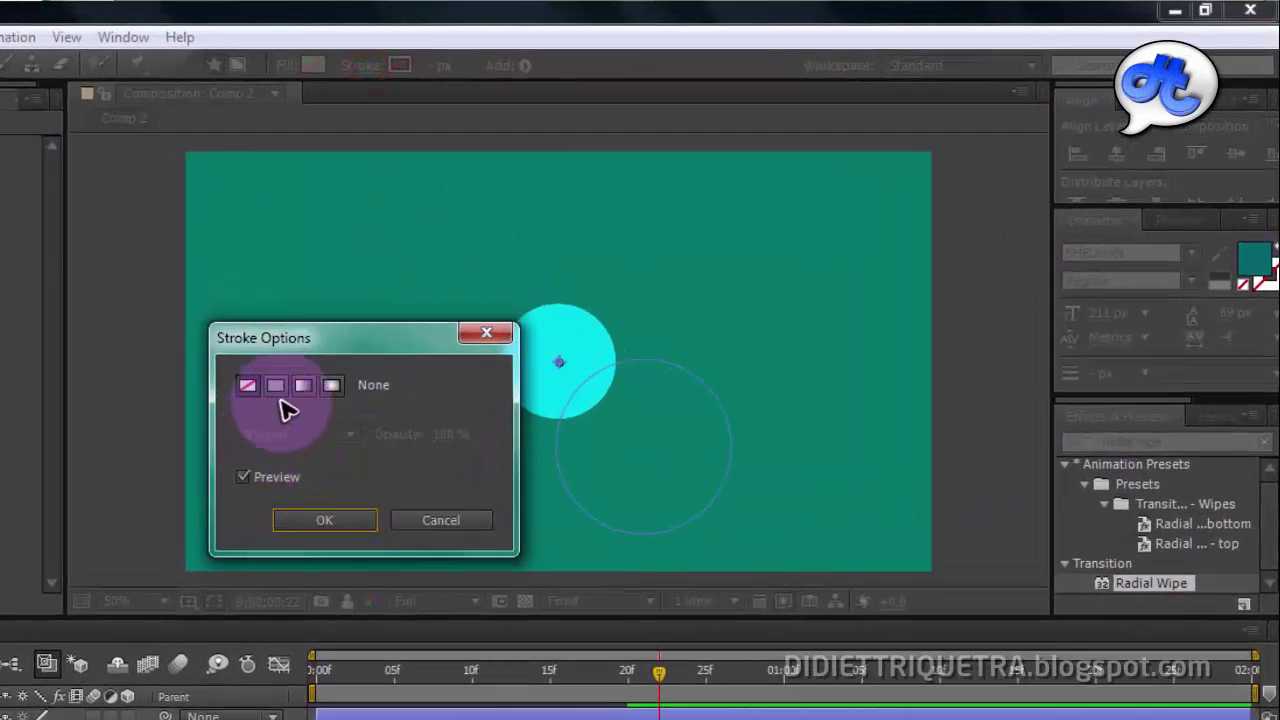
left_click(275, 385)
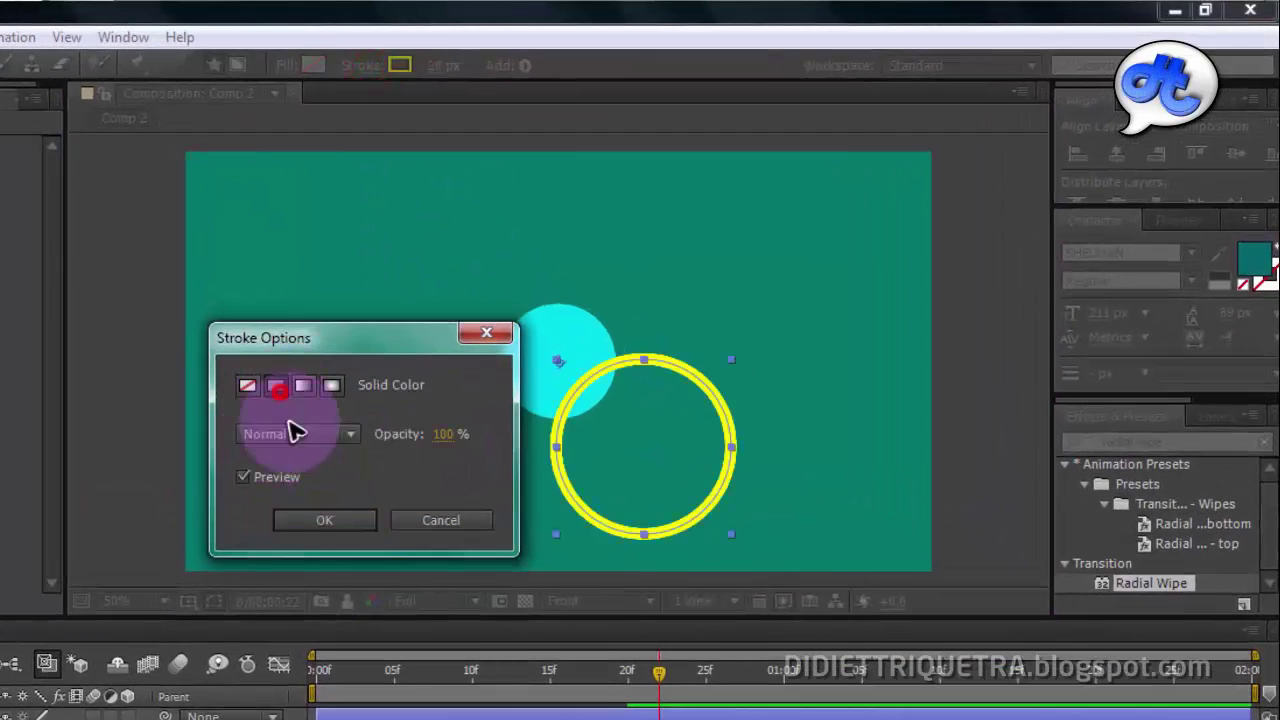
left_click(324, 520)
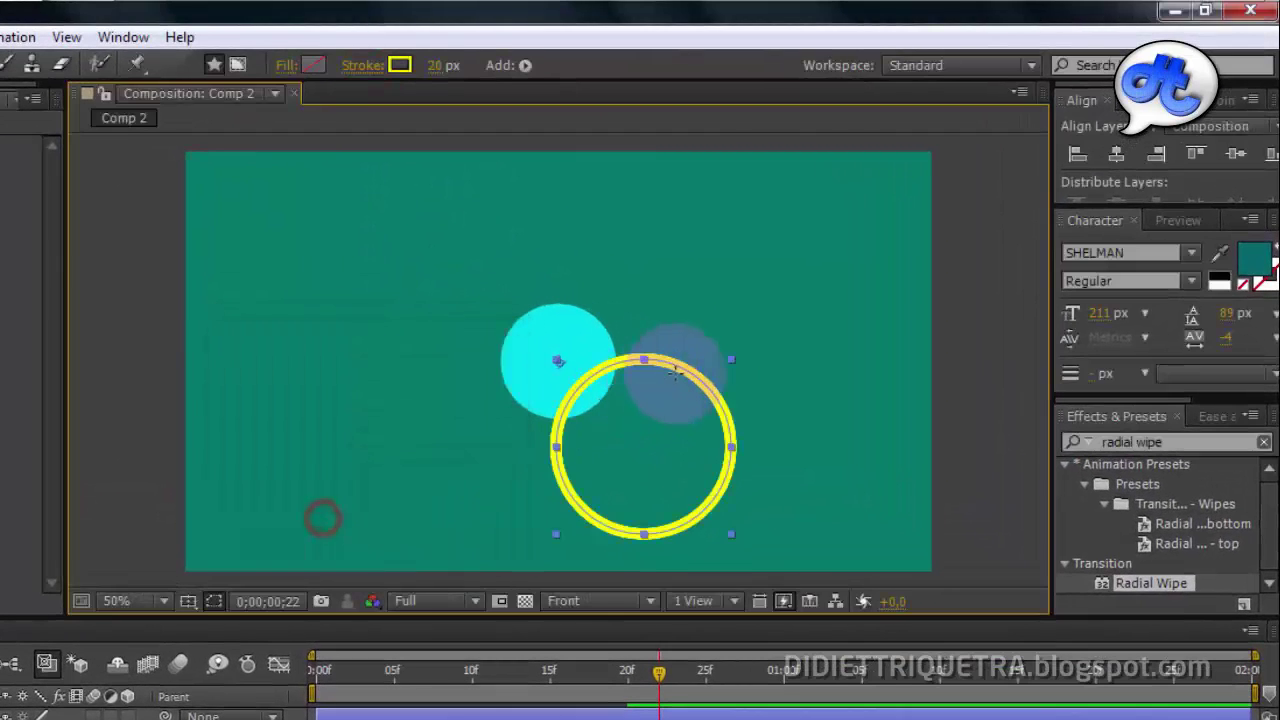
left_click(1116, 155)
left_click(1232, 158)
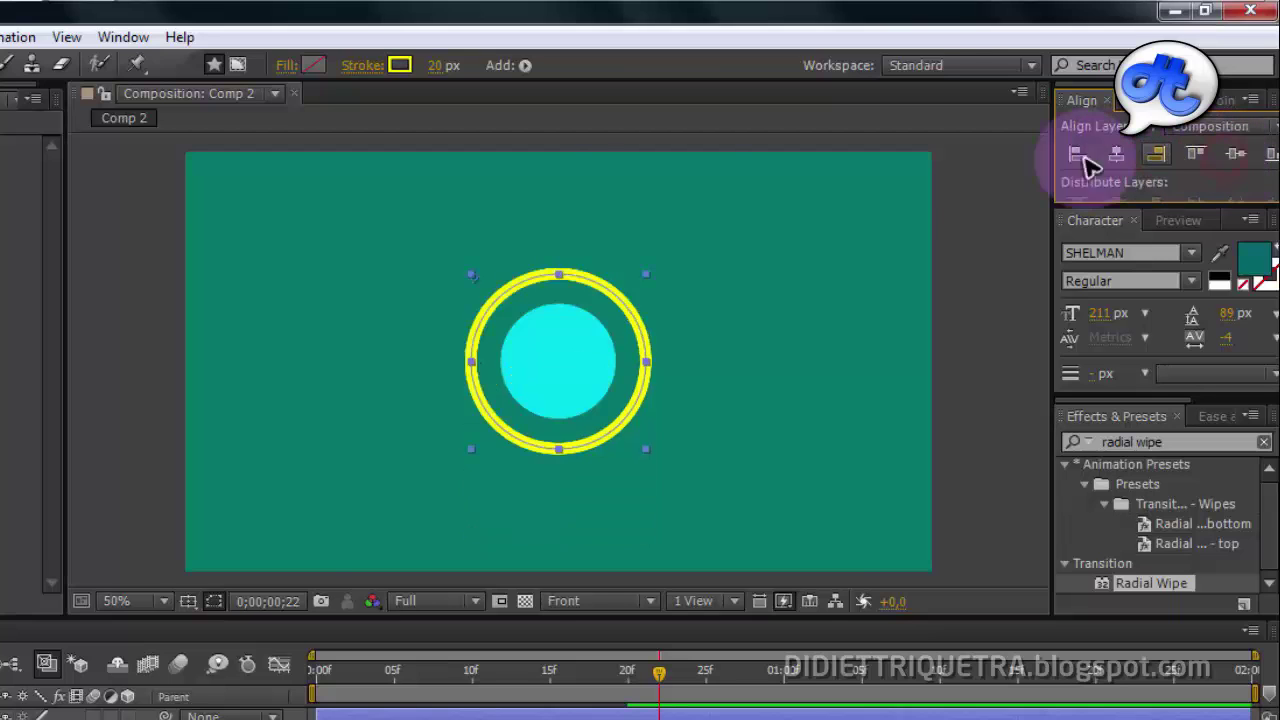
Step: Set the ring's stroke colour to a saturated magenta and move the playhead earlier
left_click(399, 65)
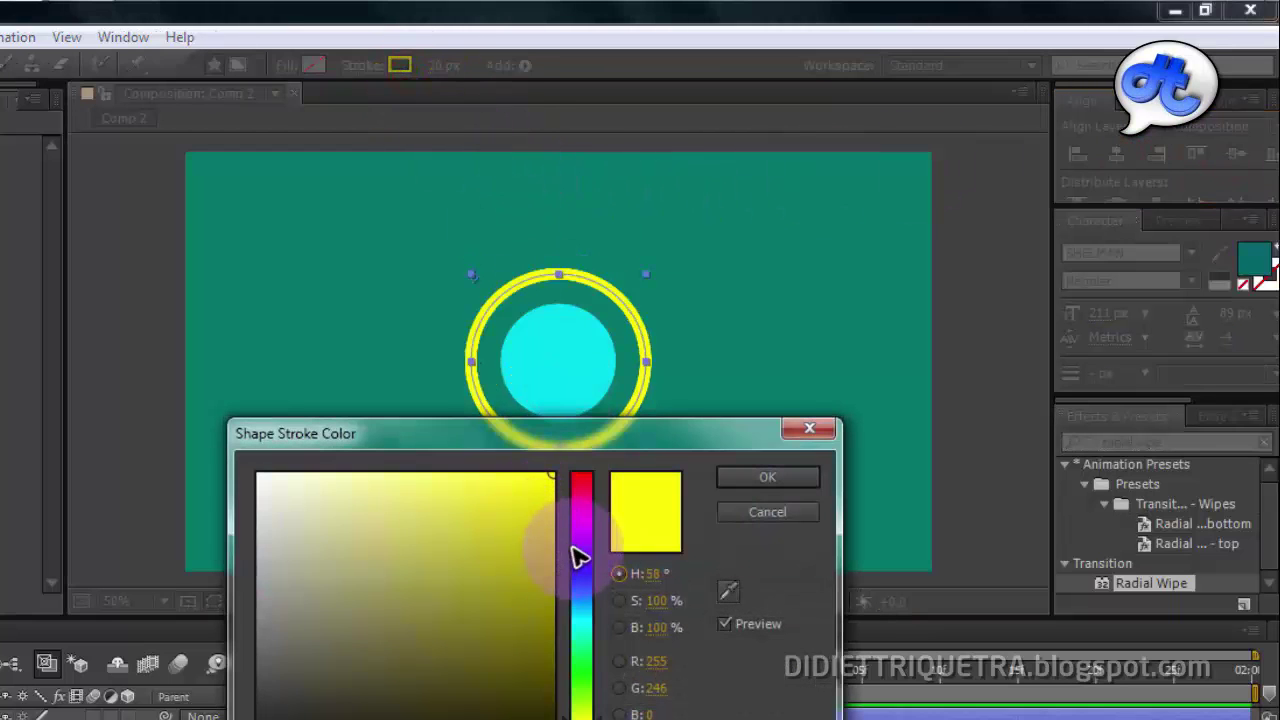
left_click(580, 530)
left_click_drag(559, 526, 386, 476)
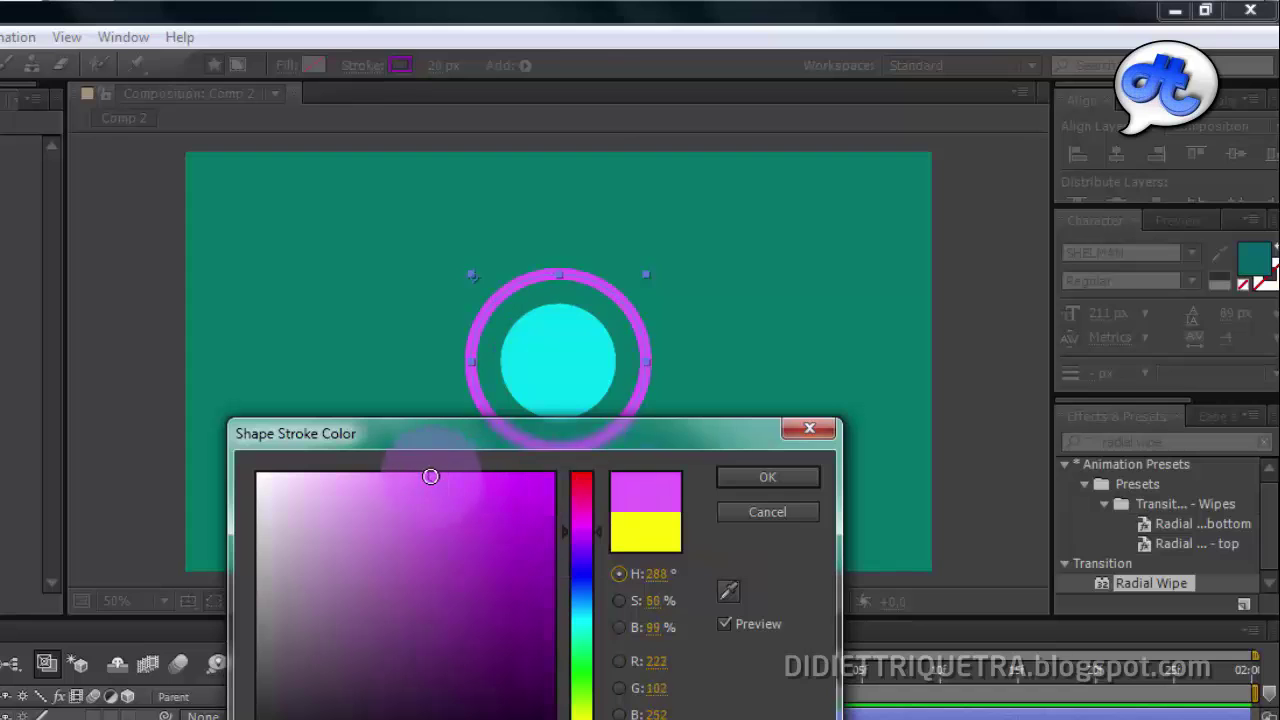
left_click_drag(600, 537, 603, 527)
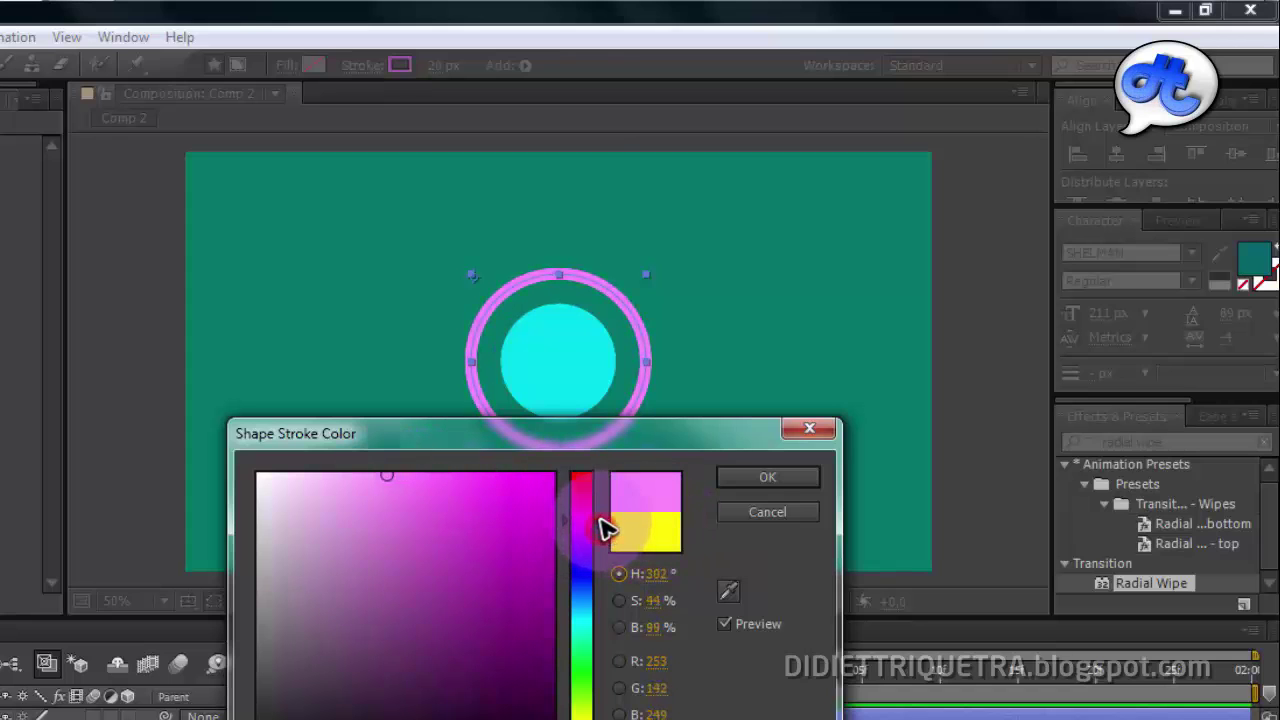
left_click(514, 477)
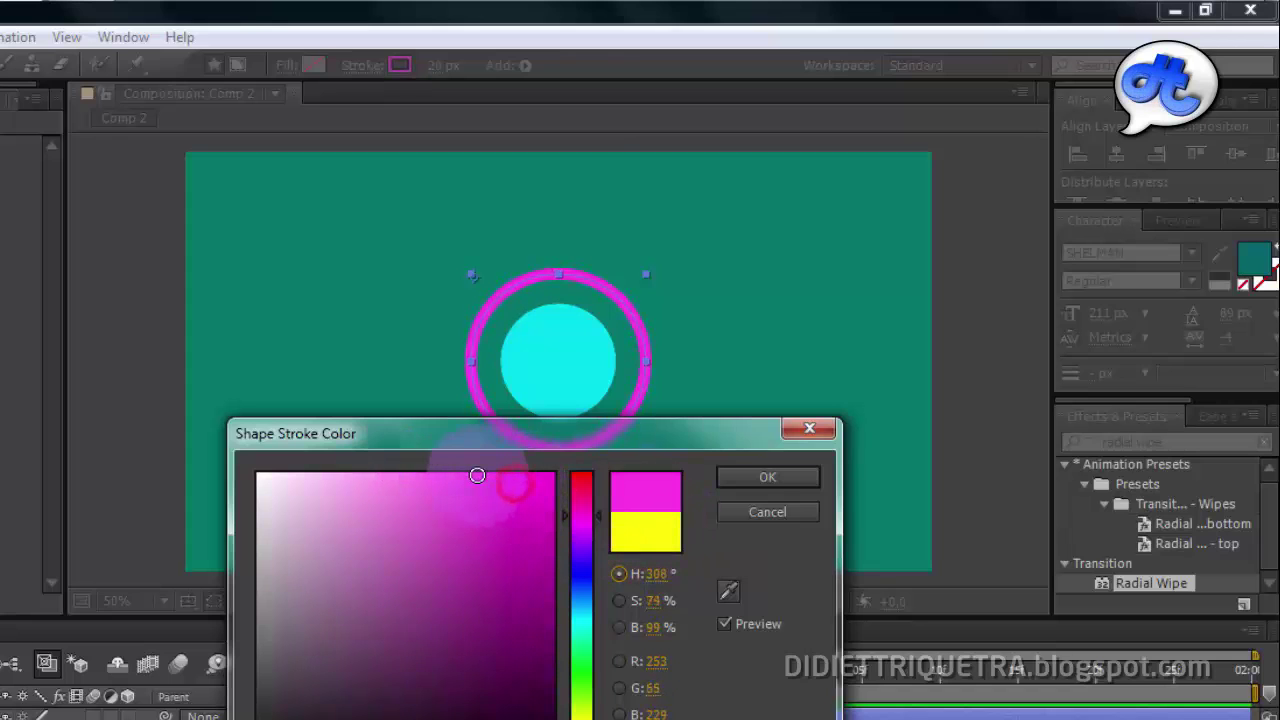
left_click(785, 483)
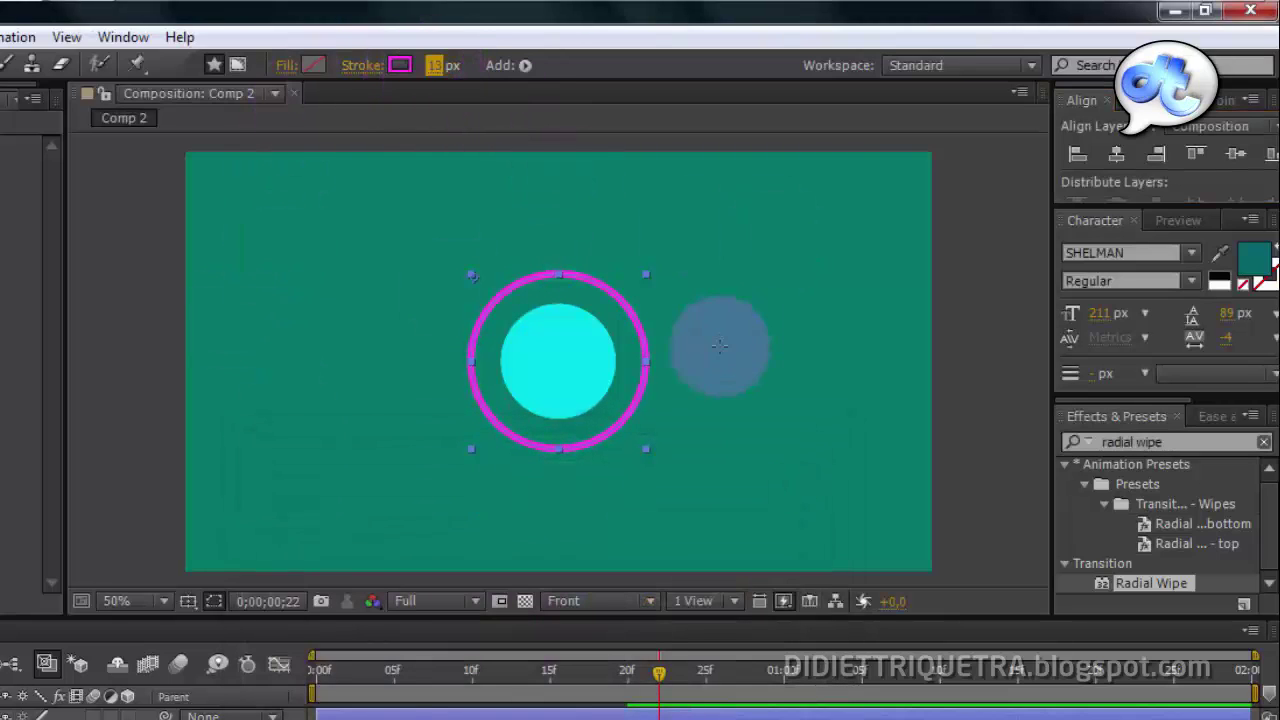
mouse_move(649, 687)
left_mouse_down()
mouse_move(599, 561)
mouse_move(752, 570)
left_mouse_up()
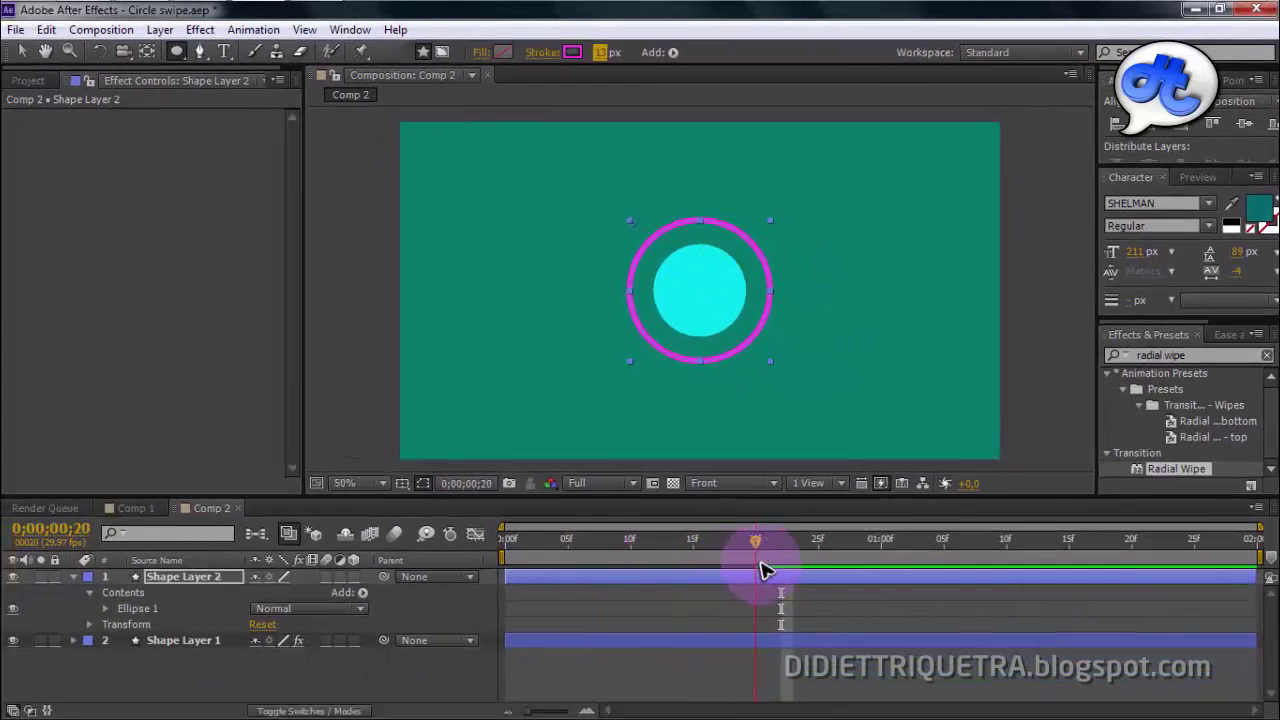
Step: Add Trim Paths to the ring's Ellipse 1 and reveal its Start, End and Offset values
left_click(361, 593)
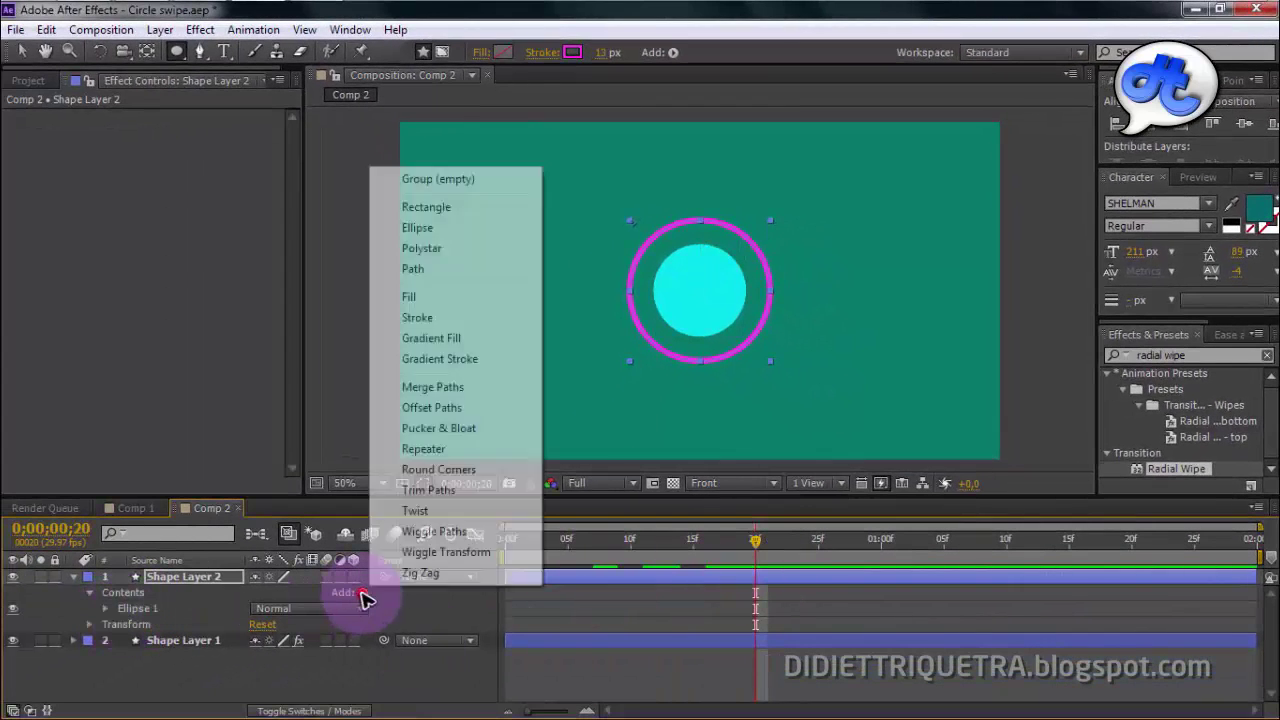
left_click(441, 514)
left_click(447, 497)
scroll(210, 650, "down", 1)
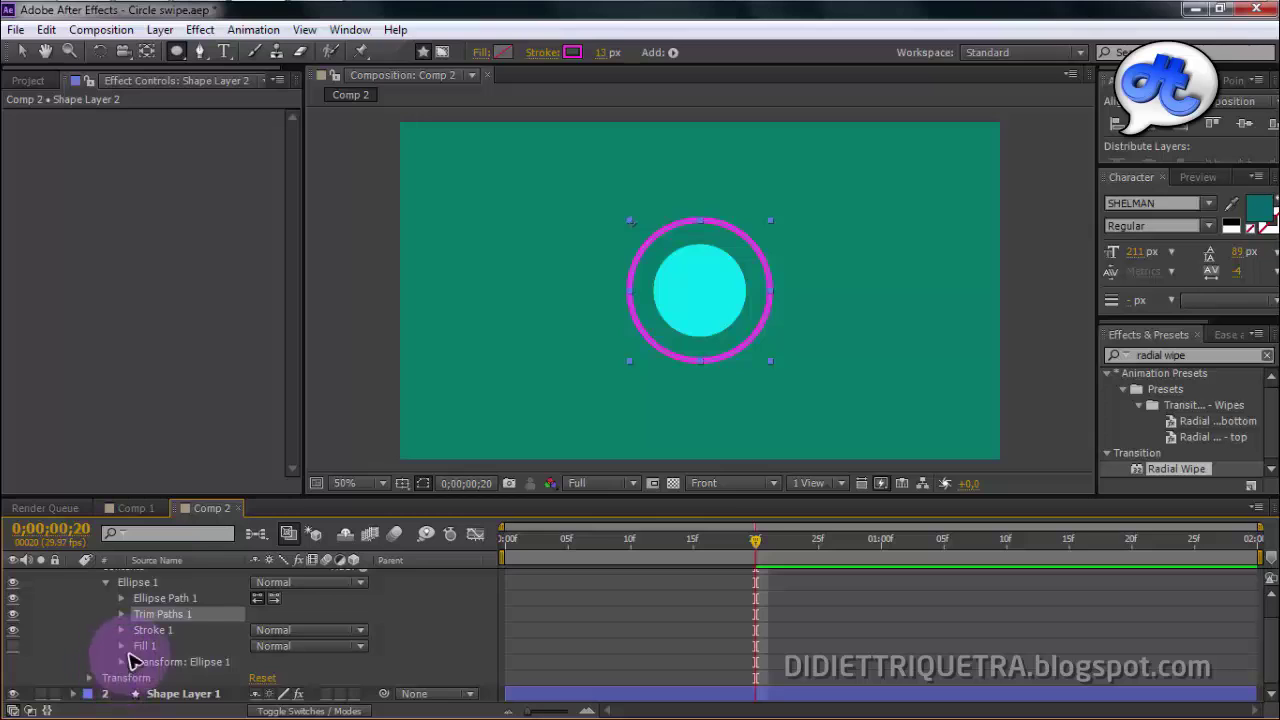
scroll(150, 635, "up", 1)
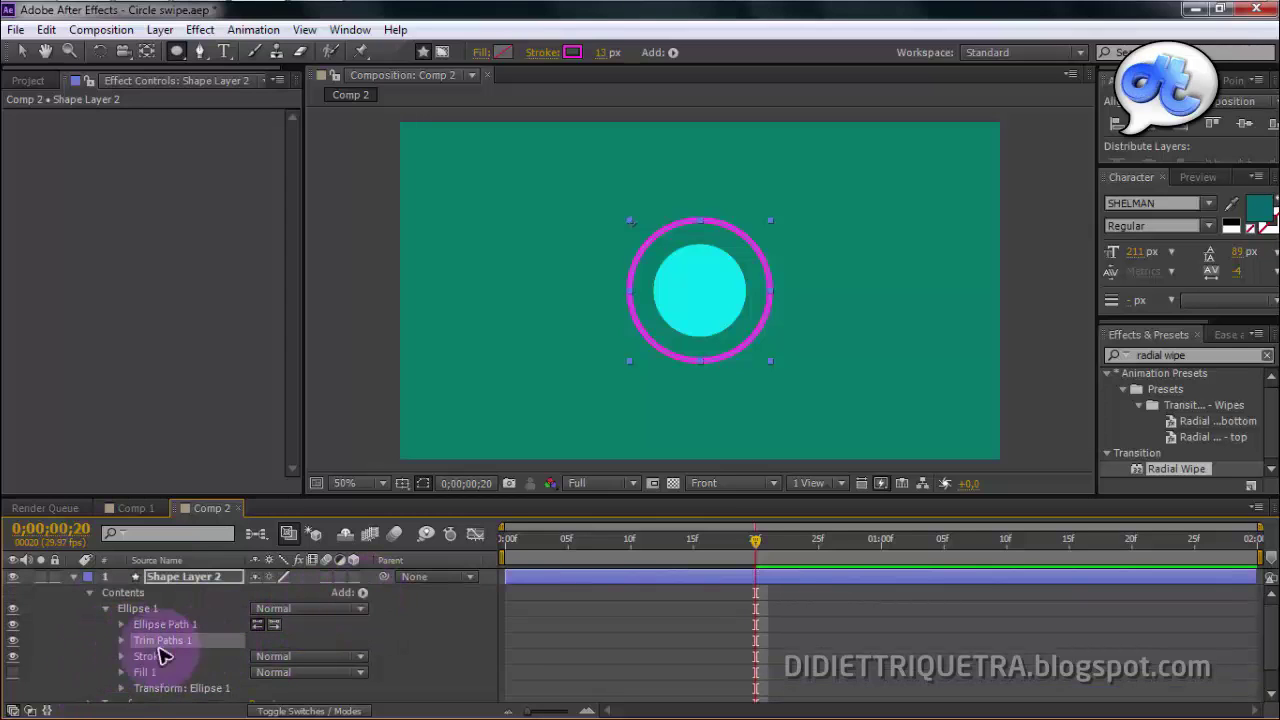
left_click(121, 641)
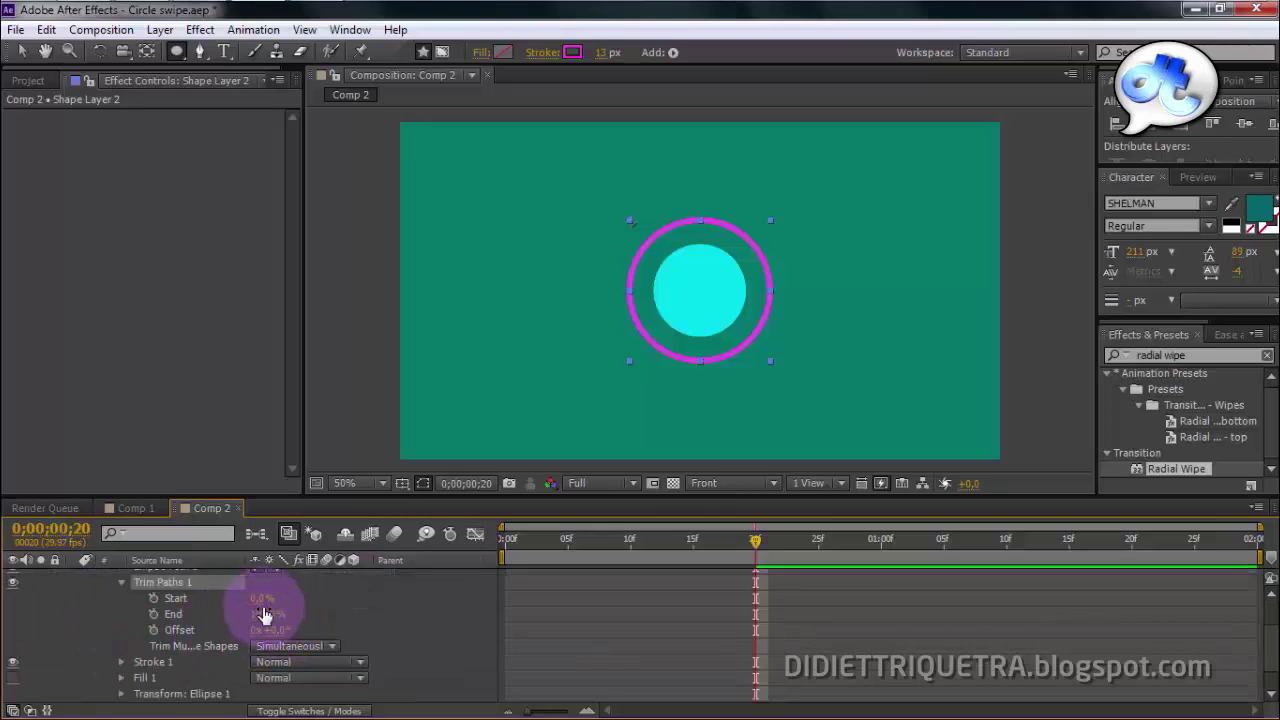
Step: Test the trim Start and End values, then keyframe End at 100% on frame 20
mouse_move(263, 614)
left_mouse_down()
mouse_move(250, 614)
mouse_move(262, 598)
mouse_move(417, 586)
left_mouse_up()
left_click(153, 598)
left_click_drag(263, 598, 150, 605)
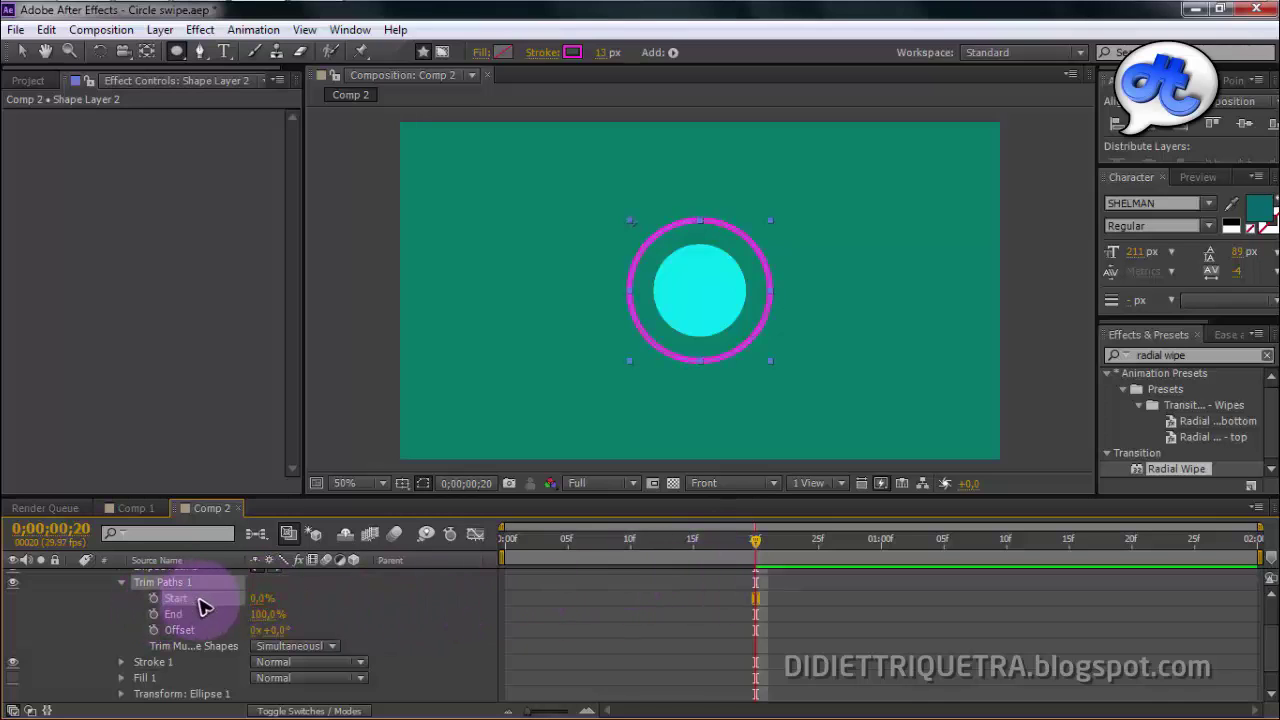
mouse_move(262, 606)
left_mouse_down()
mouse_move(325, 586)
mouse_move(314, 591)
left_mouse_up()
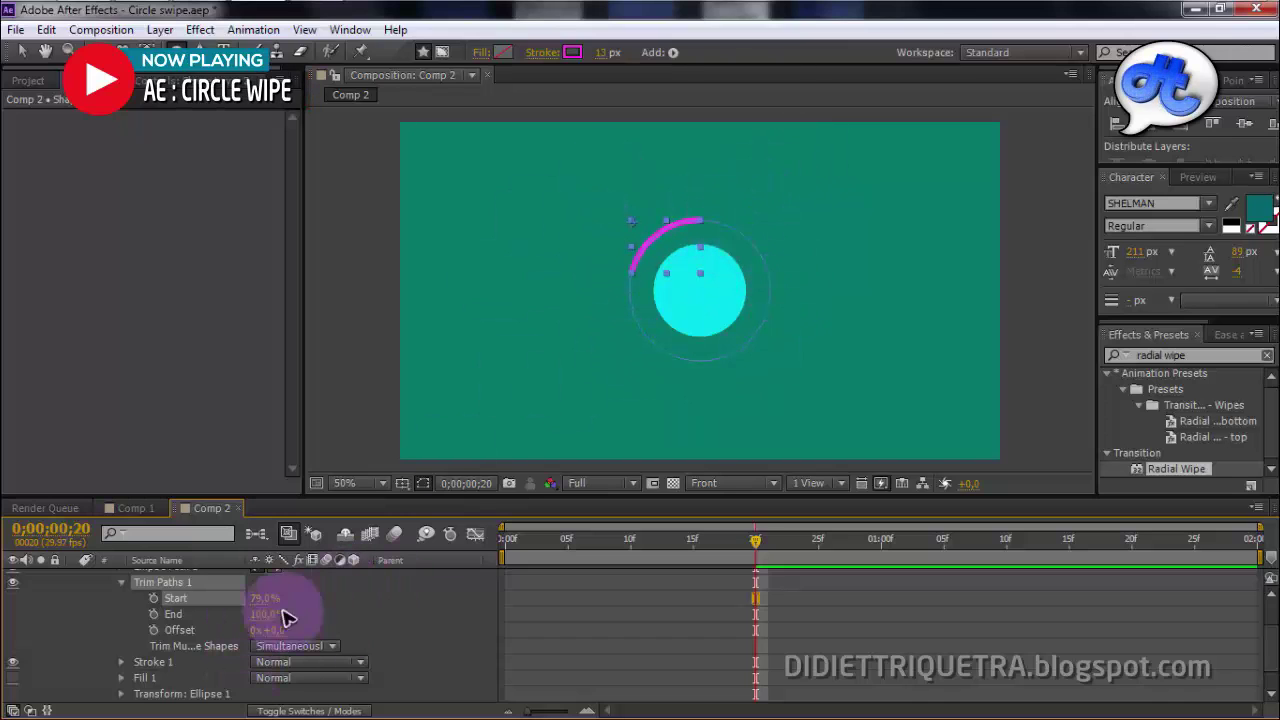
left_click_drag(255, 598, 165, 598)
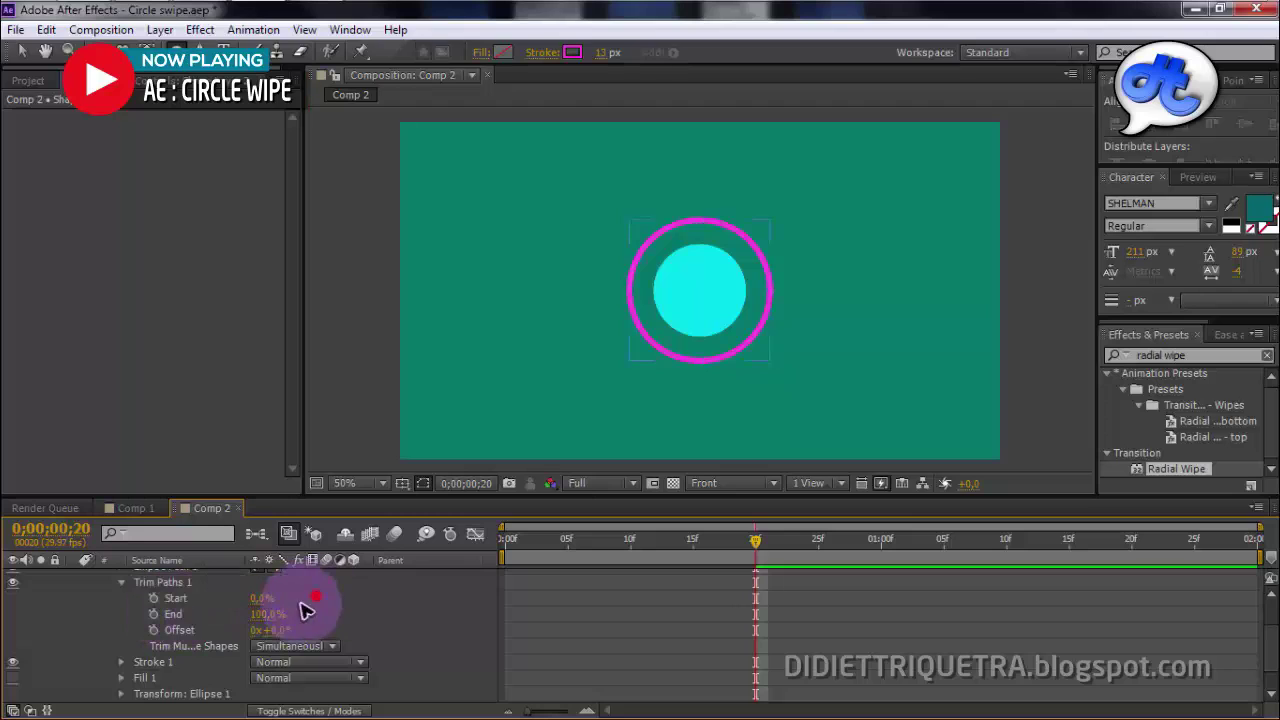
left_click_drag(262, 614, 192, 638)
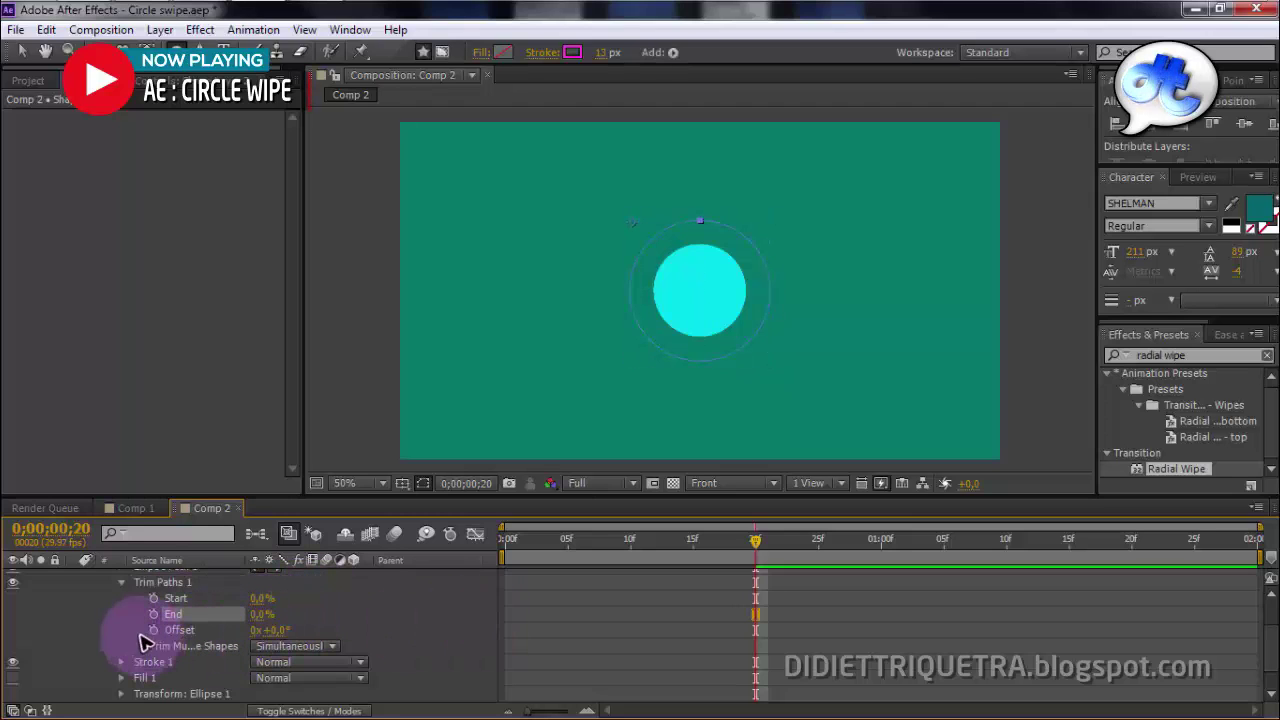
mouse_move(256, 614)
left_mouse_down()
mouse_move(442, 610)
mouse_move(746, 571)
mouse_move(425, 598)
left_mouse_up()
left_click(153, 614)
Step: Set End to 0% on the first frame and apply Easy Ease to both End keyframes
left_click_drag(262, 614, 90, 628)
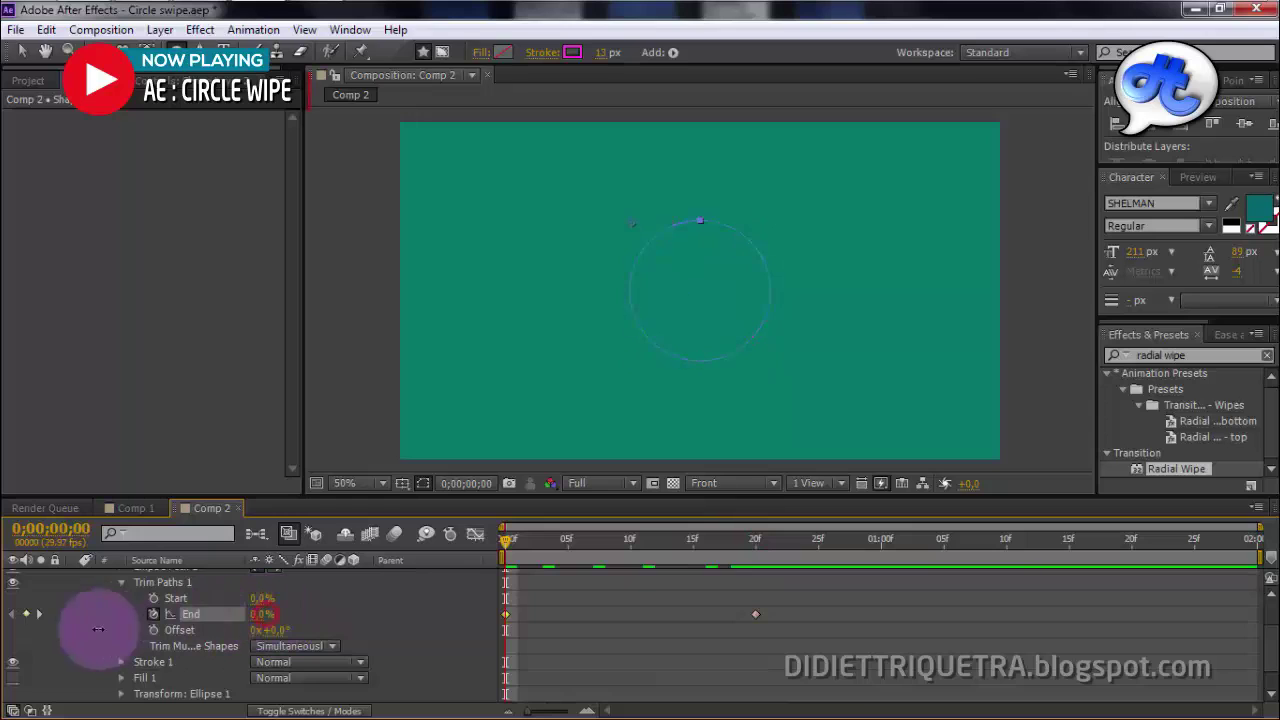
left_click_drag(825, 608, 505, 630)
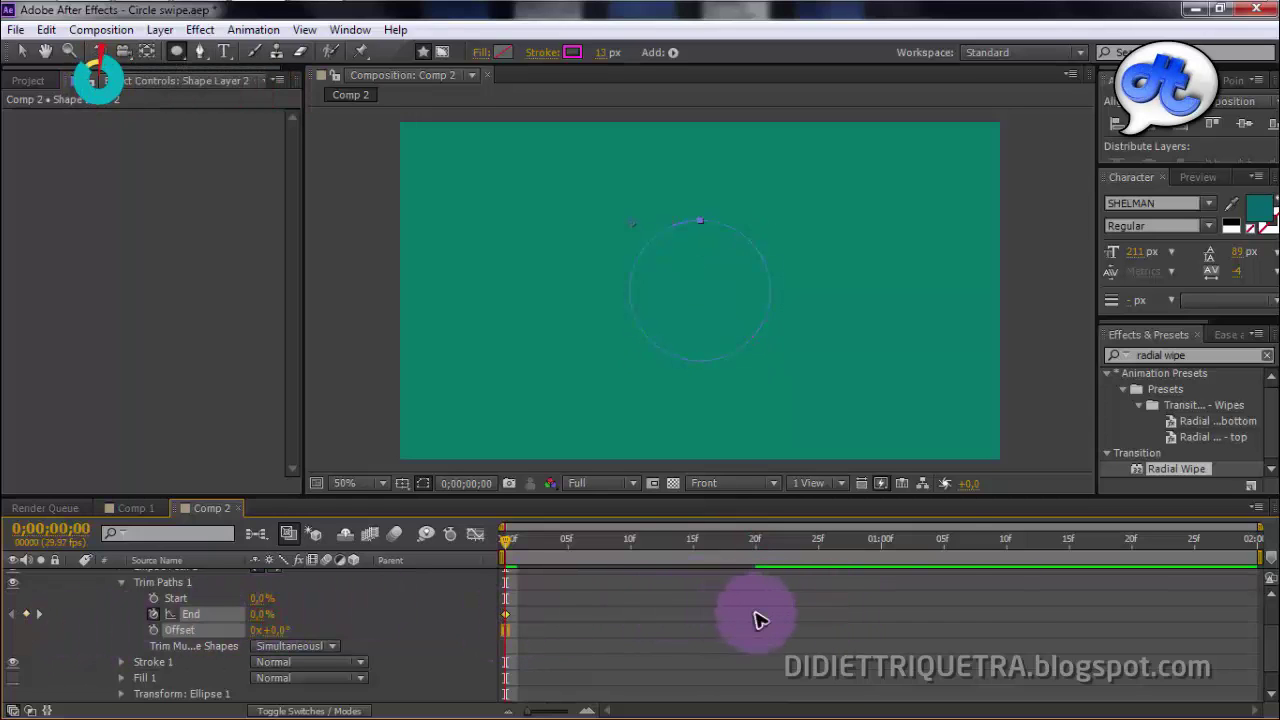
right_click(756, 612)
left_click(565, 480)
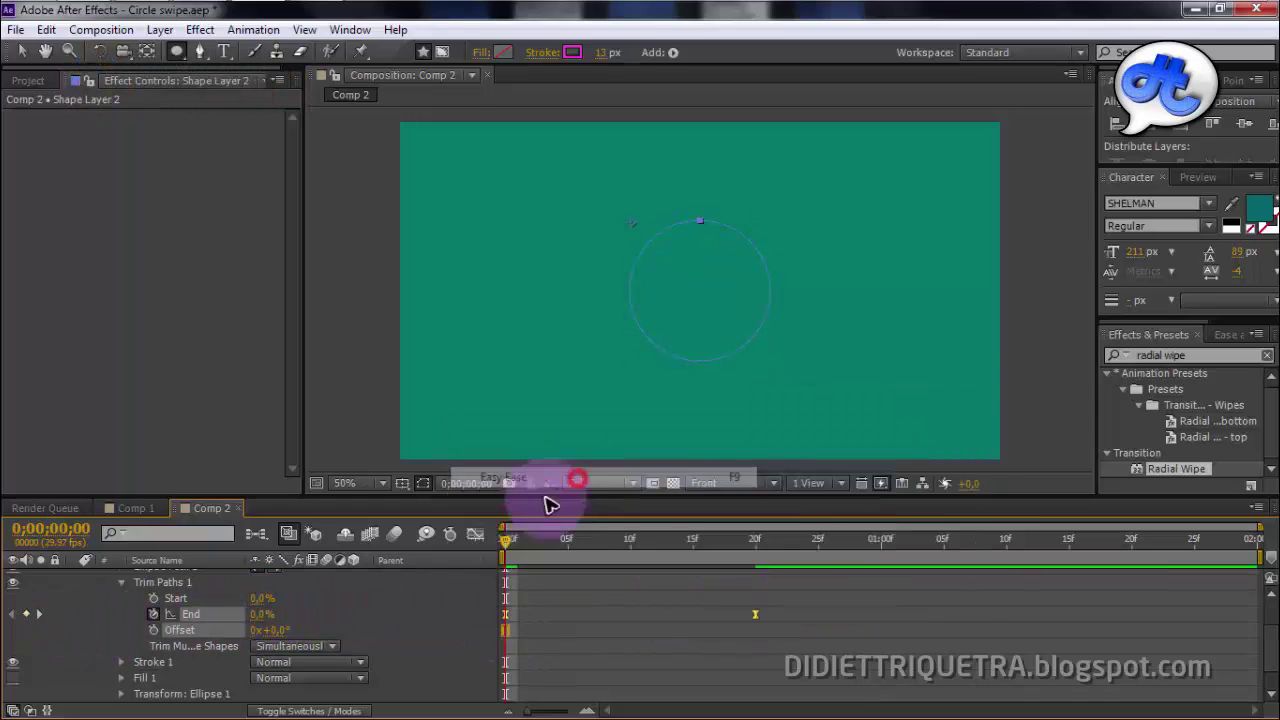
Step: Pull the End speed curve so the ring draws on fast and settles into 20f, then preview
left_click(475, 534)
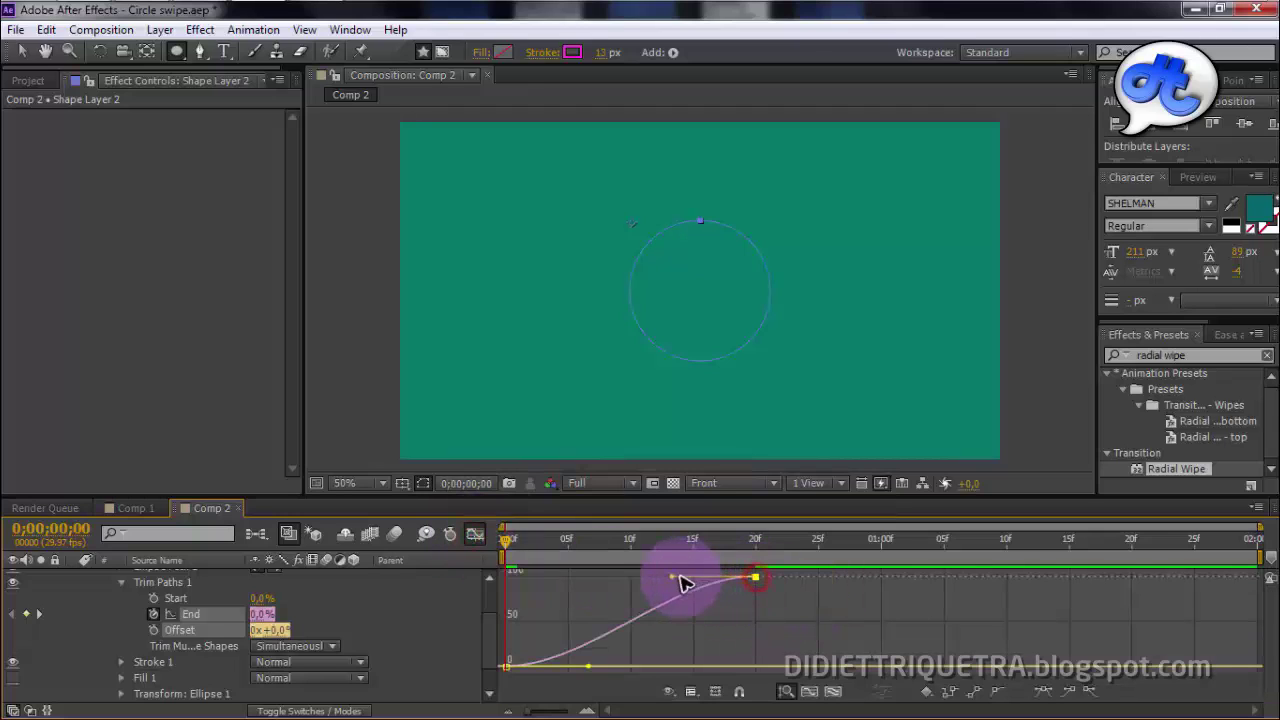
left_click_drag(756, 580, 494, 583)
left_click(475, 537)
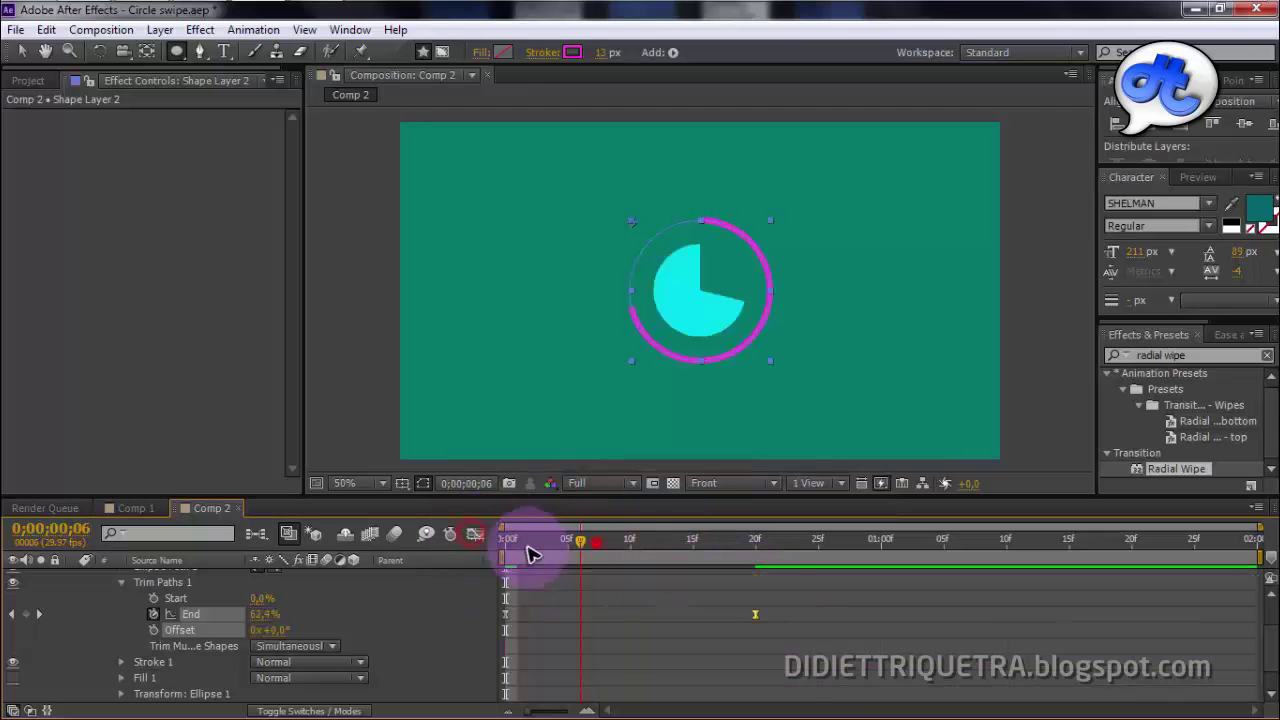
key("space")
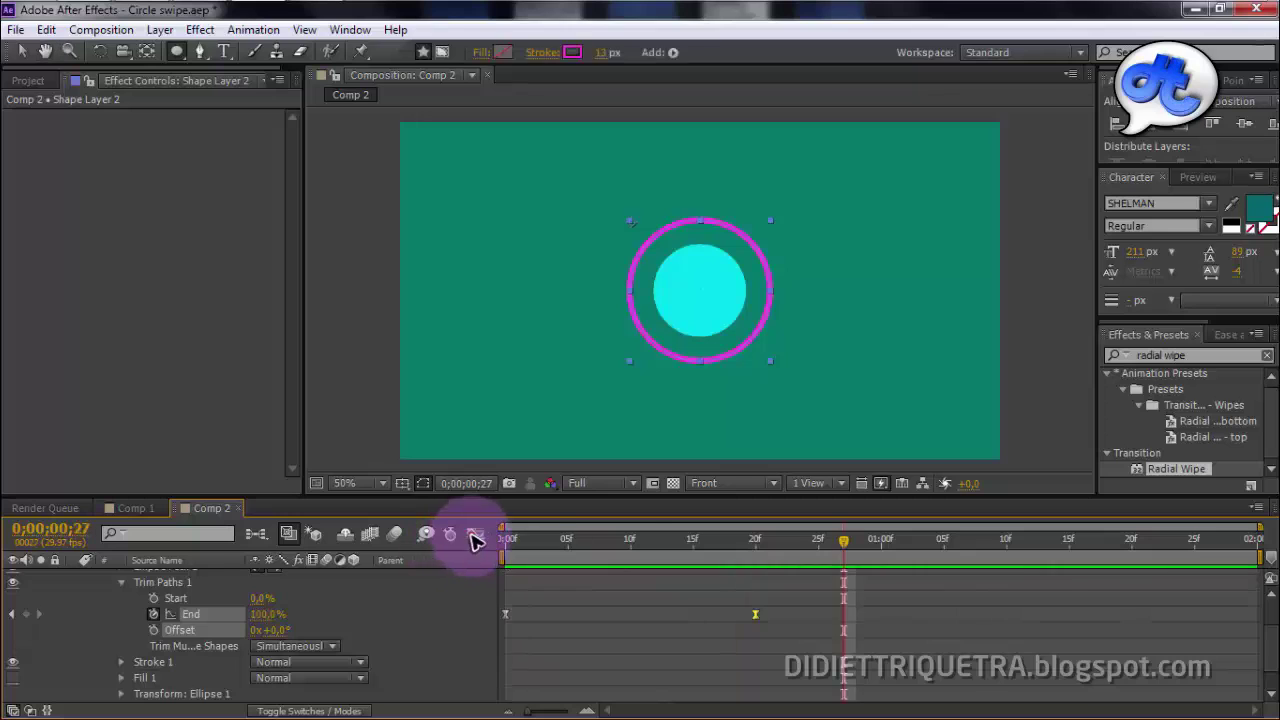
left_click(475, 534)
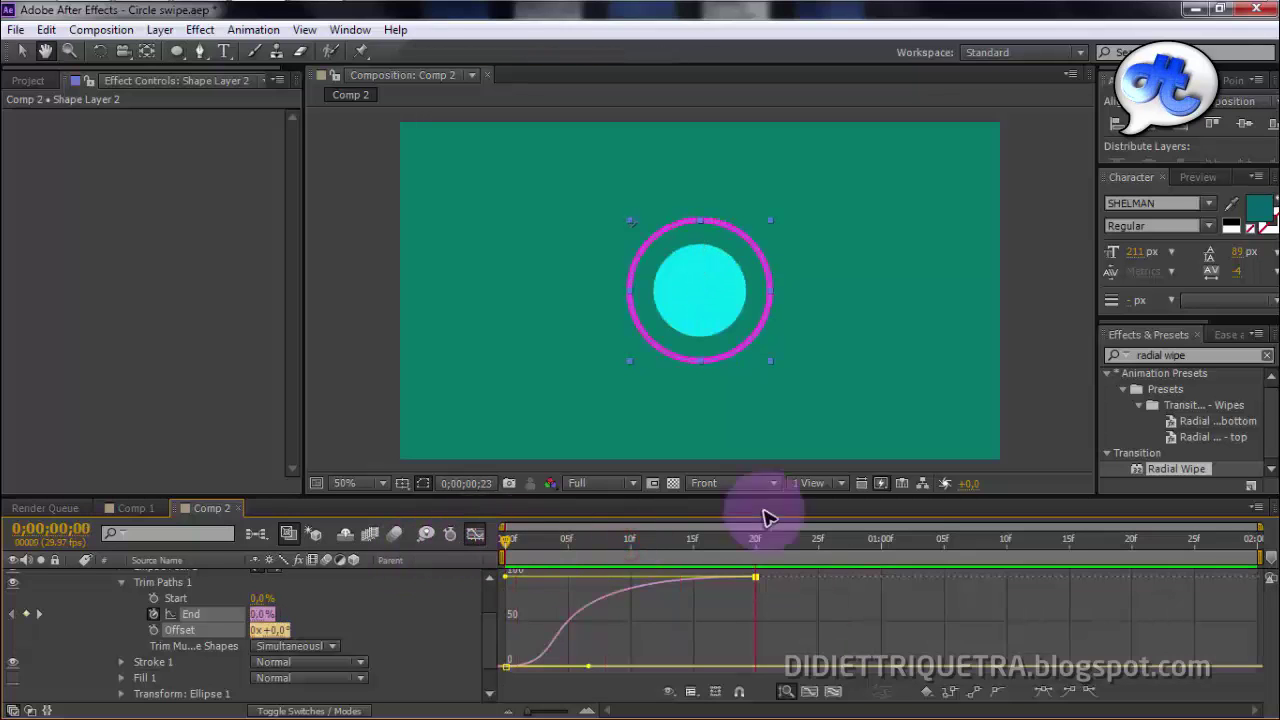
key("q")
left_click(482, 540)
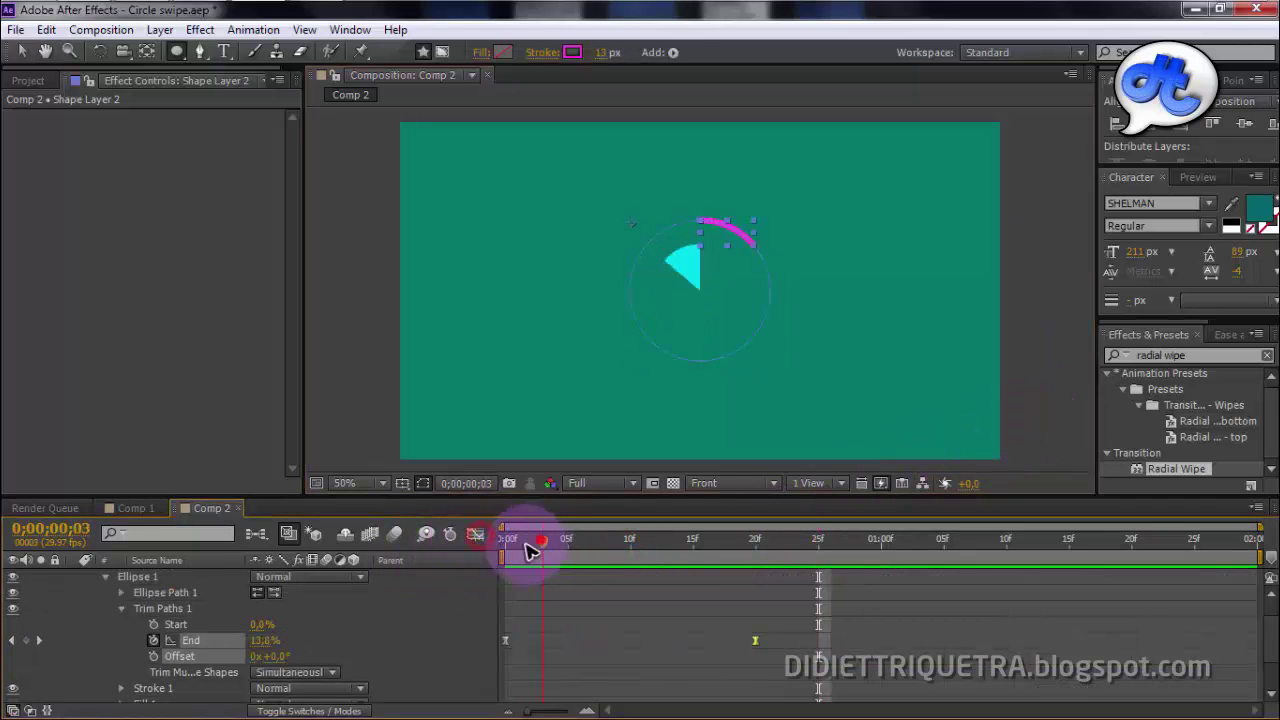
Step: Duplicate Shape Layer 2, scale the copy slightly larger, centre it horizontally, then view Comp 1
key("v")
left_click(78, 583)
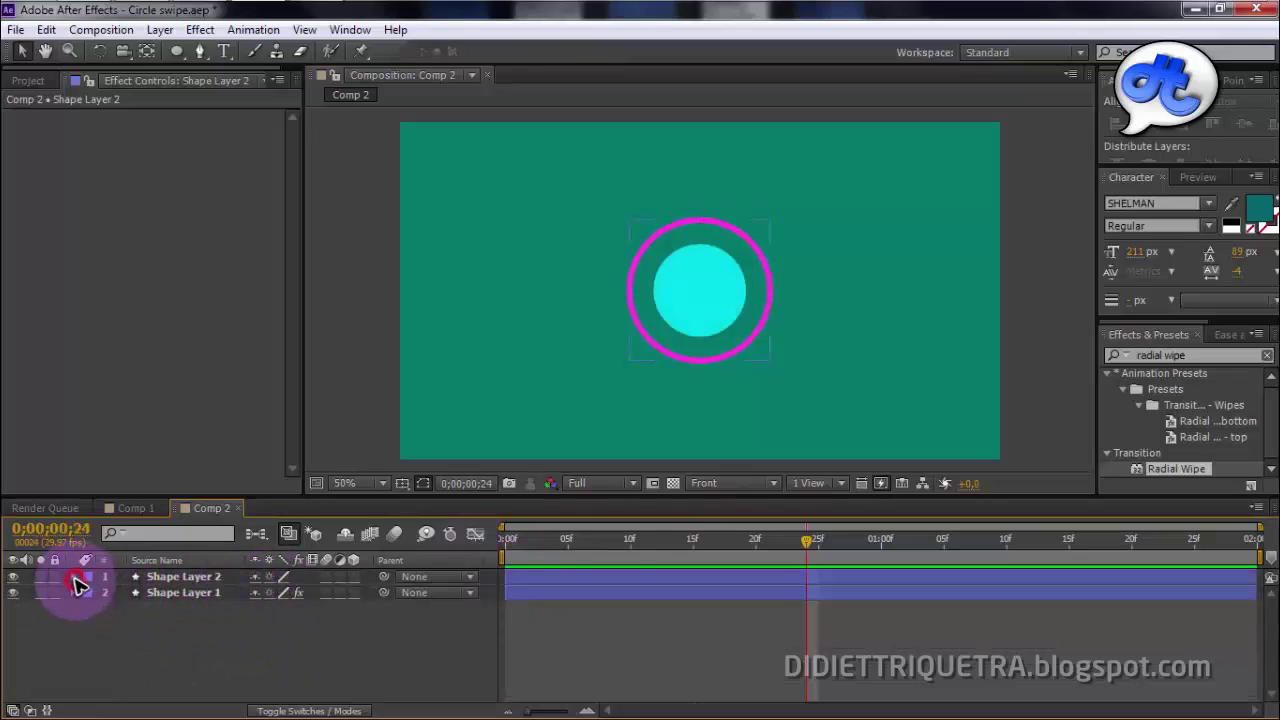
left_click(208, 596)
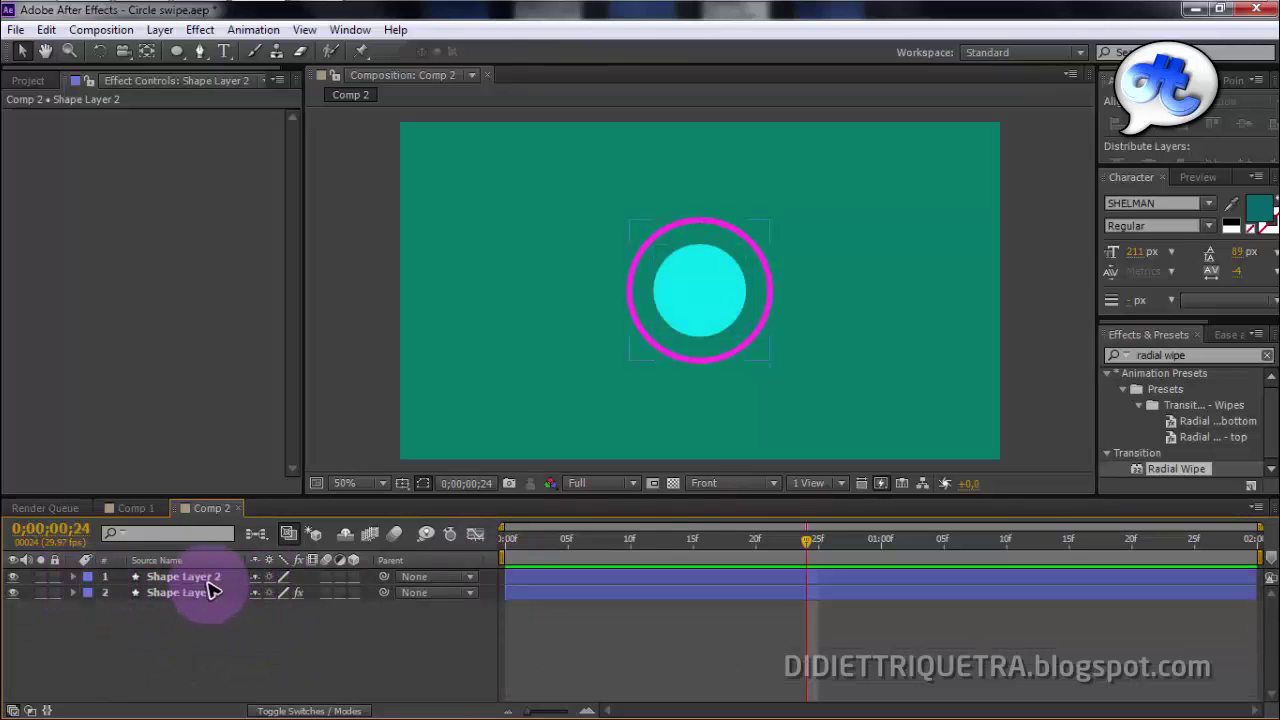
left_click(208, 582)
key("ctrl+d")
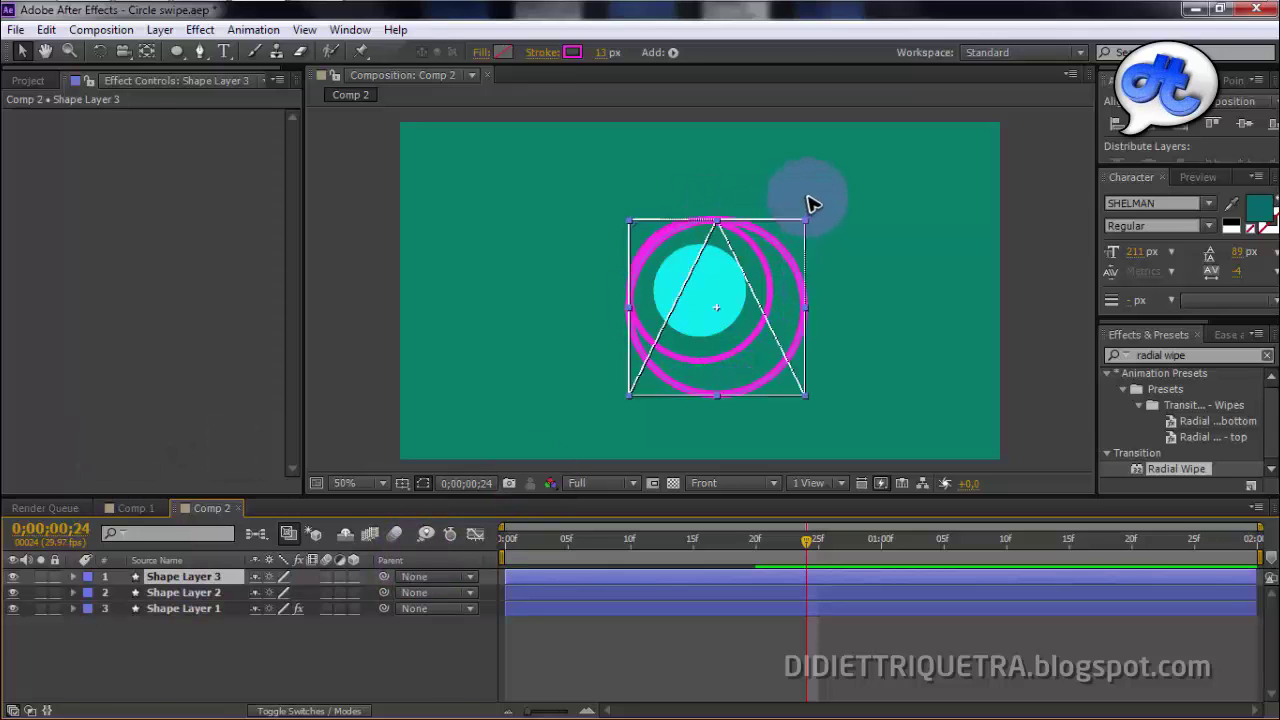
left_click_drag(808, 198, 785, 229)
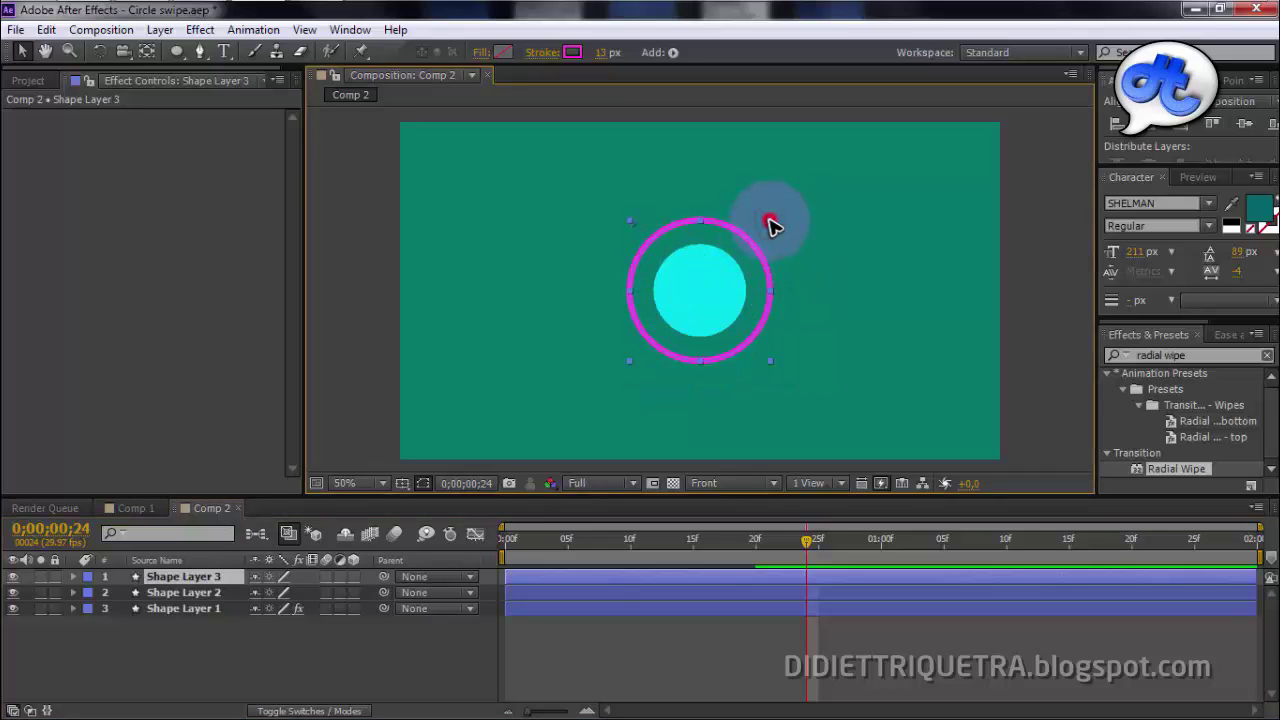
left_click_drag(808, 212, 795, 214)
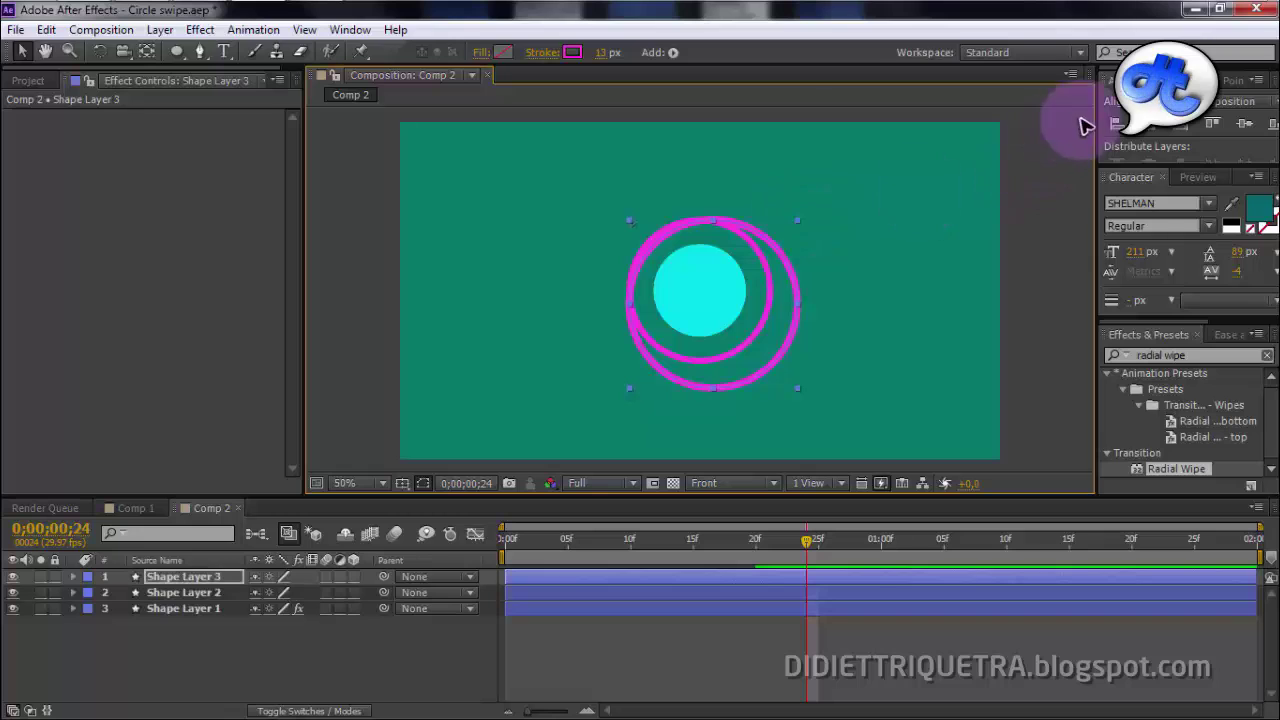
left_click(1210, 124)
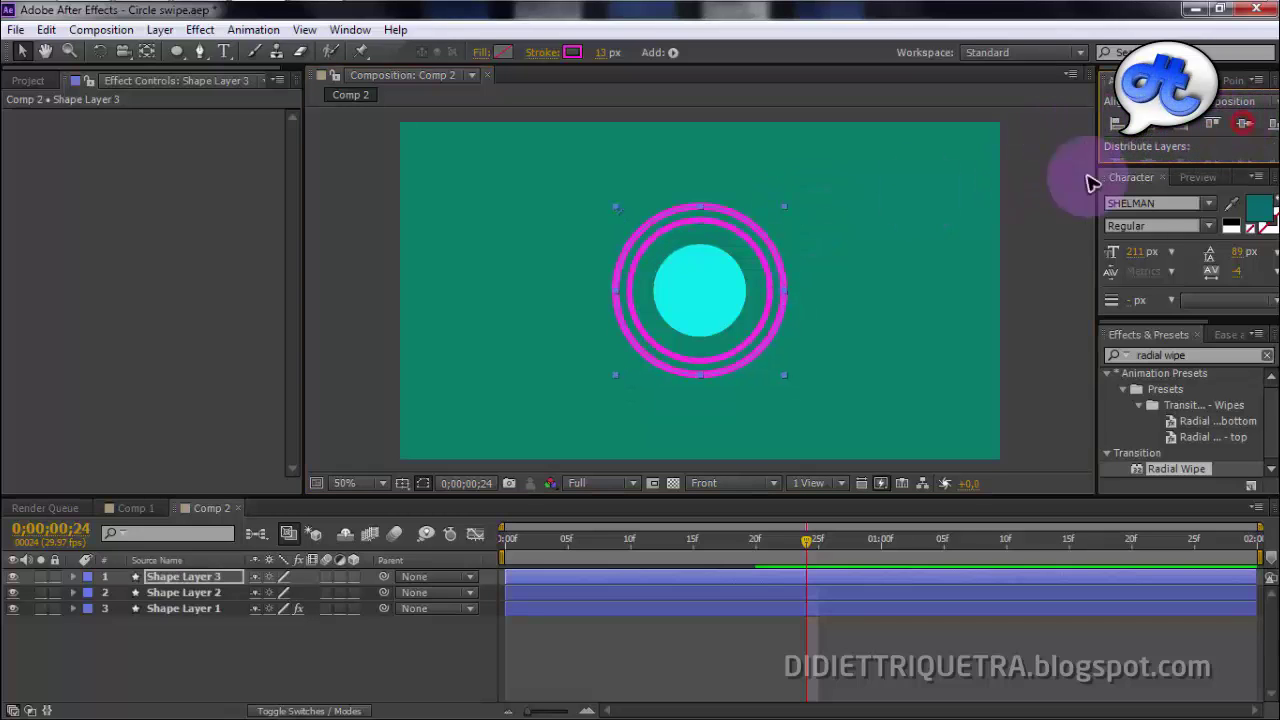
left_click(137, 510)
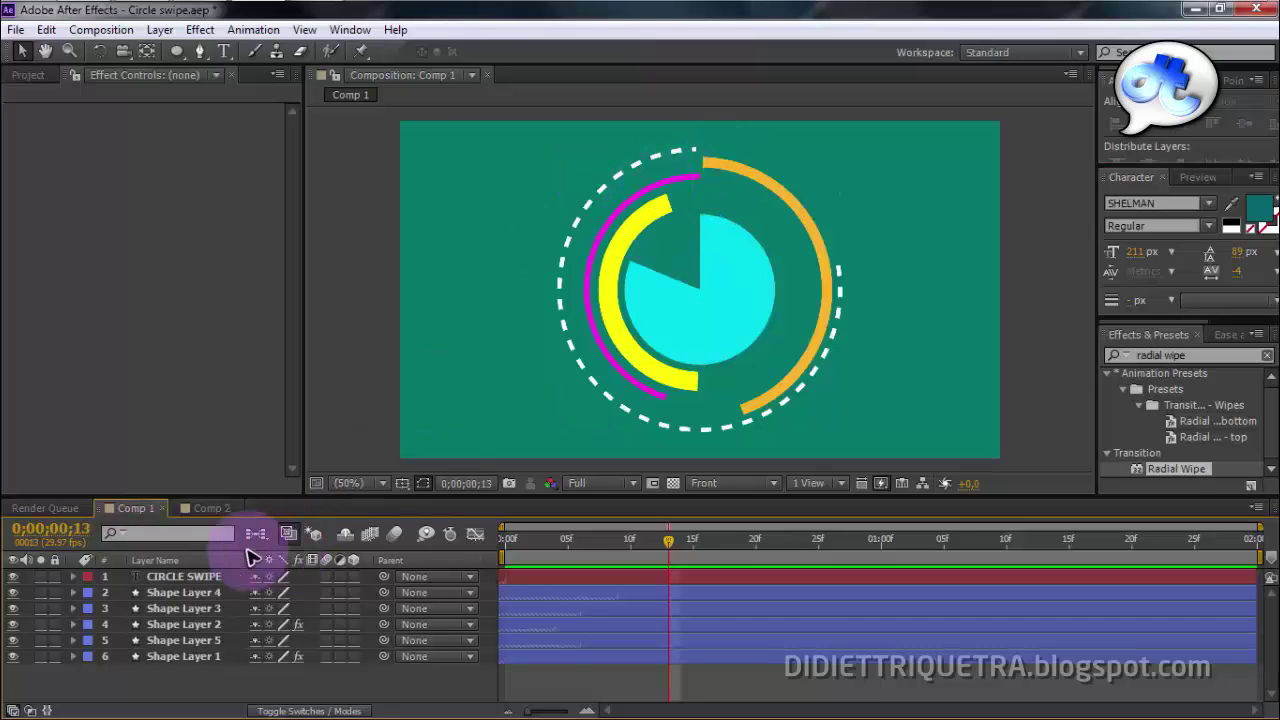
Step: In Comp 2, drag Shape Layer 3's anchor point to the rings' shared centre with Pan Behind
left_click(205, 508)
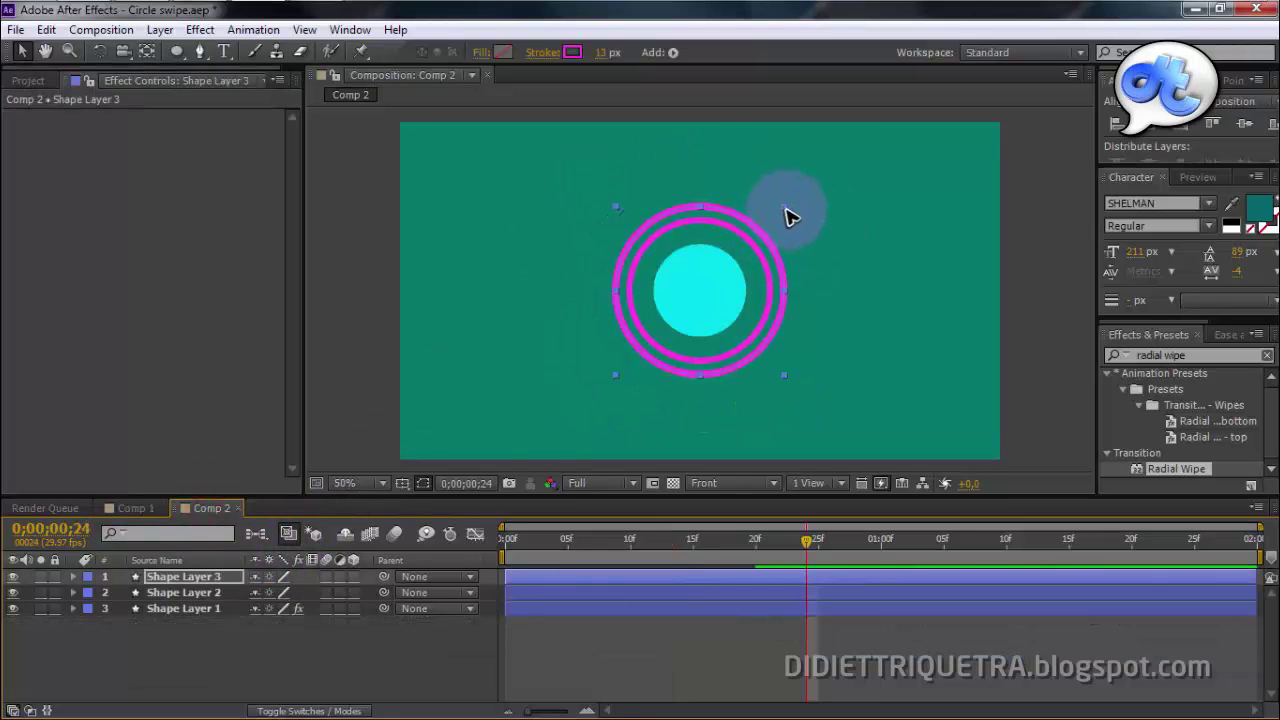
left_click(794, 206)
left_click(769, 240)
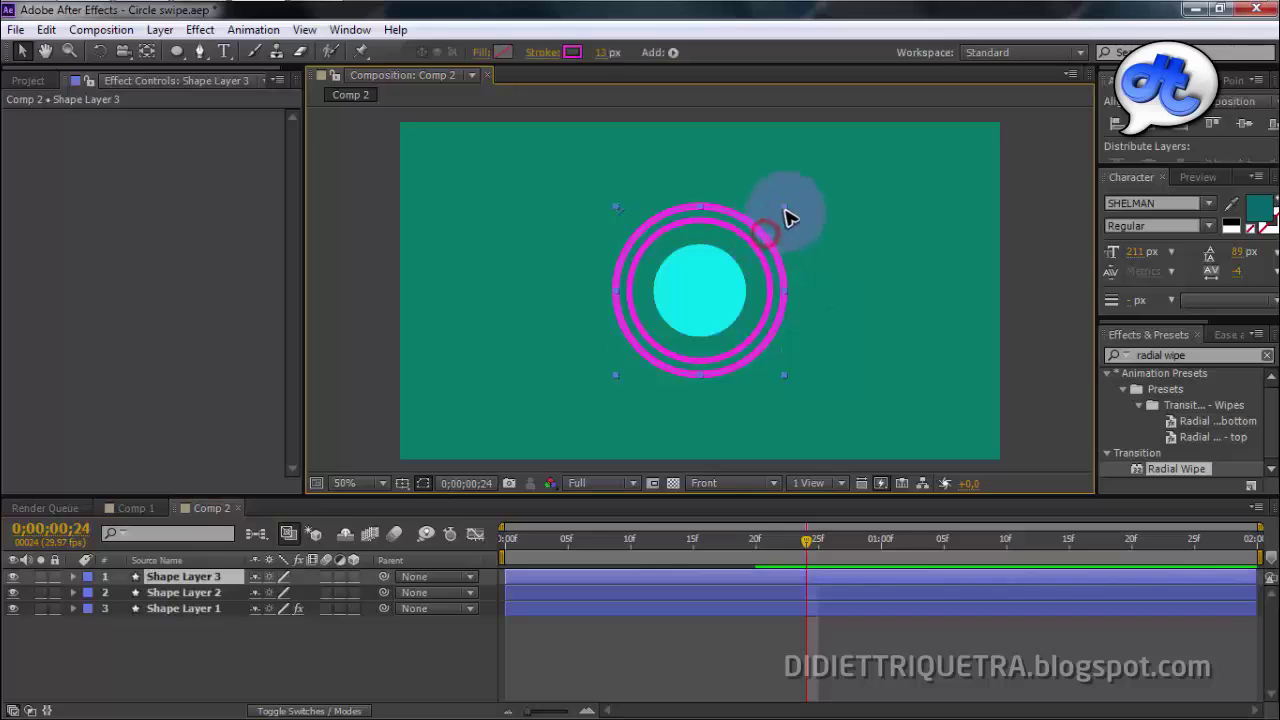
left_click(788, 207)
left_click(766, 245)
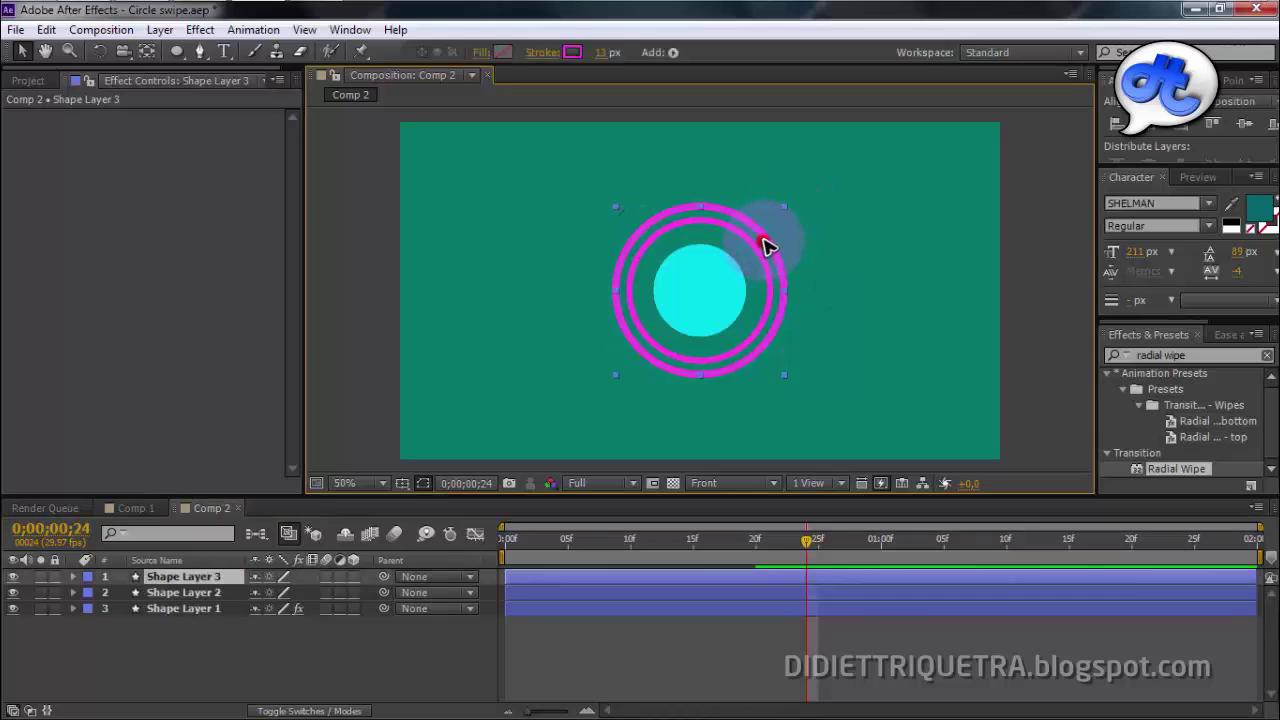
left_click(146, 52)
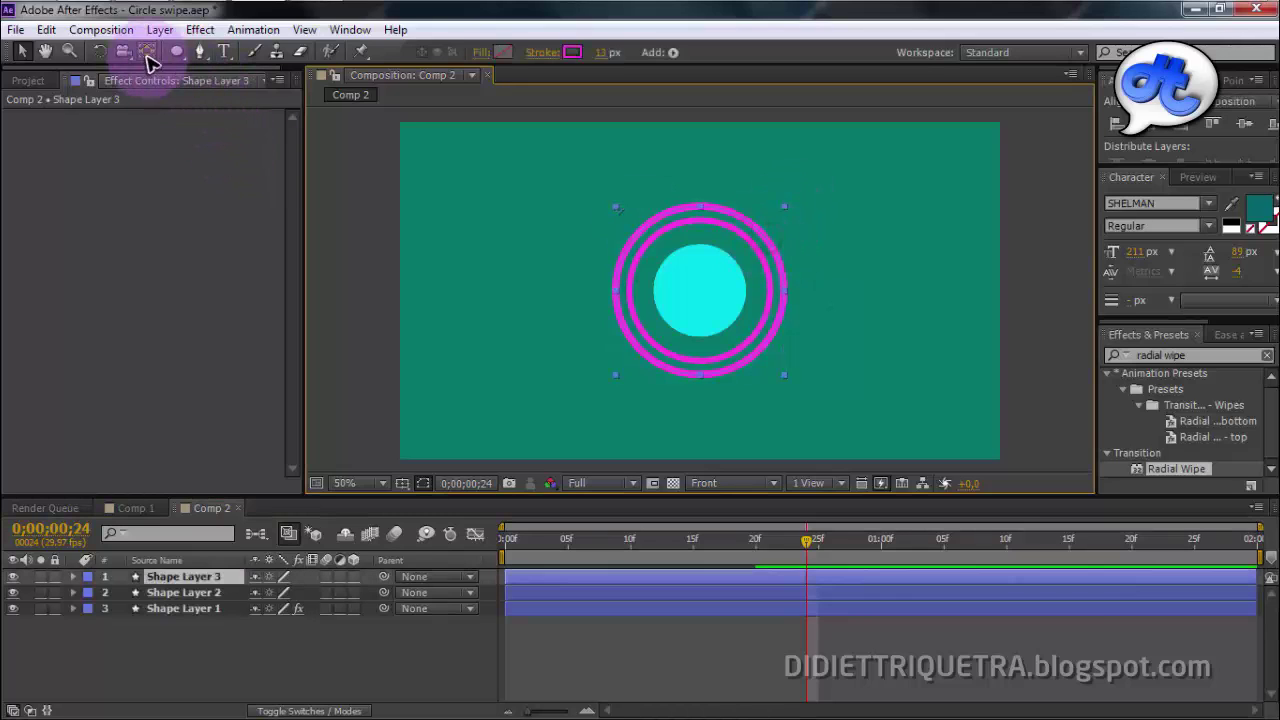
scroll(670, 333, "up", 4)
scroll(677, 334, "down", 2)
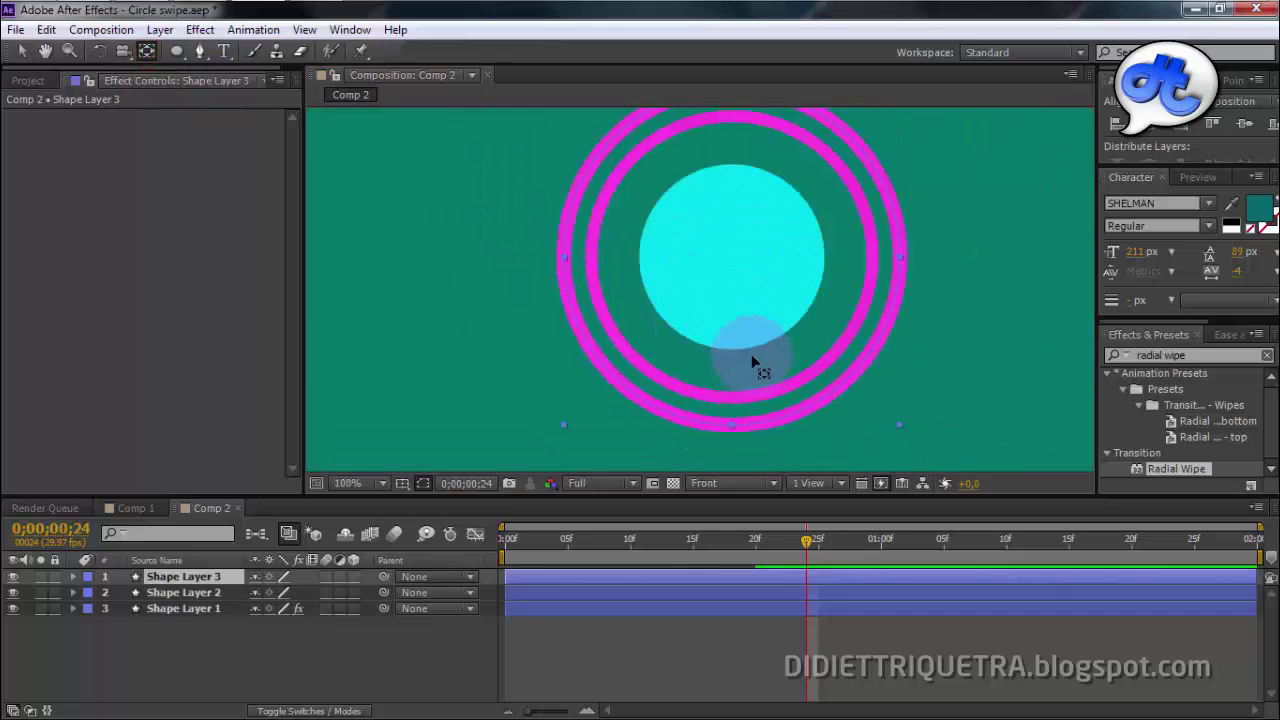
mouse_move(713, 427)
left_mouse_down()
mouse_move(731, 222)
mouse_move(659, 196)
left_mouse_up()
scroll(743, 277, "down", 2)
scroll(737, 271, "up", 2)
scroll(737, 271, "down", 2)
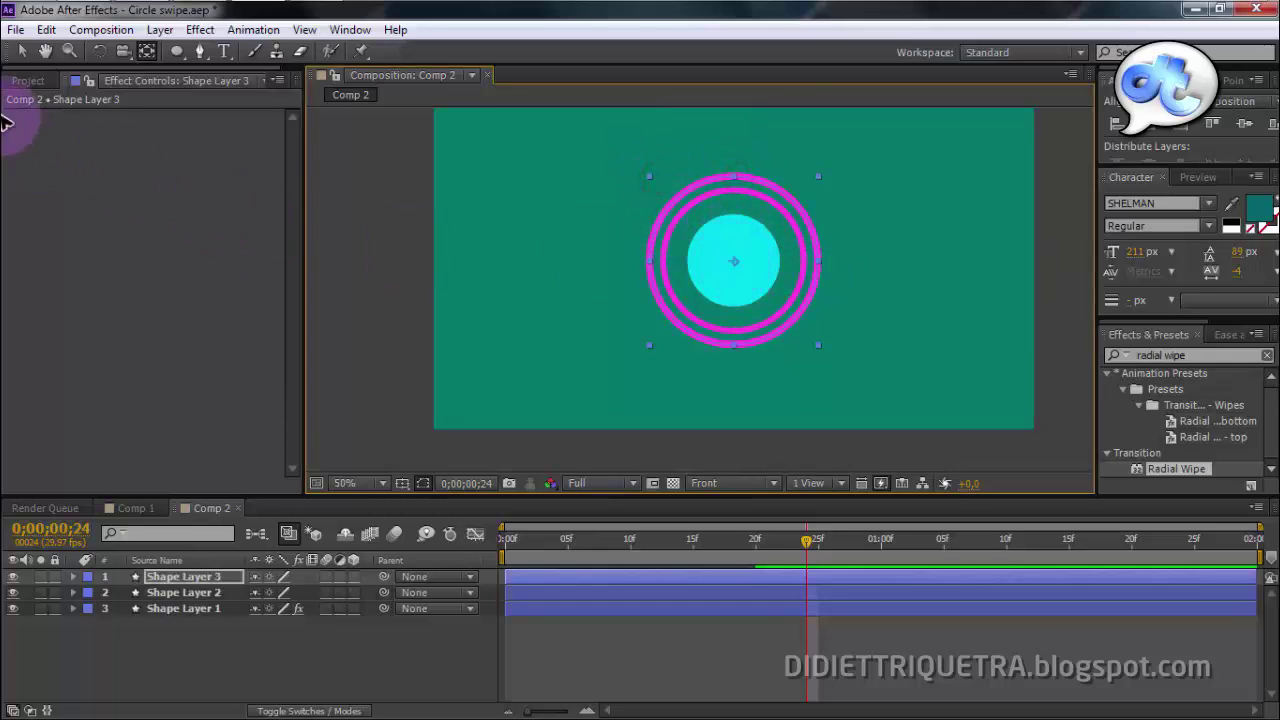
left_click(24, 51)
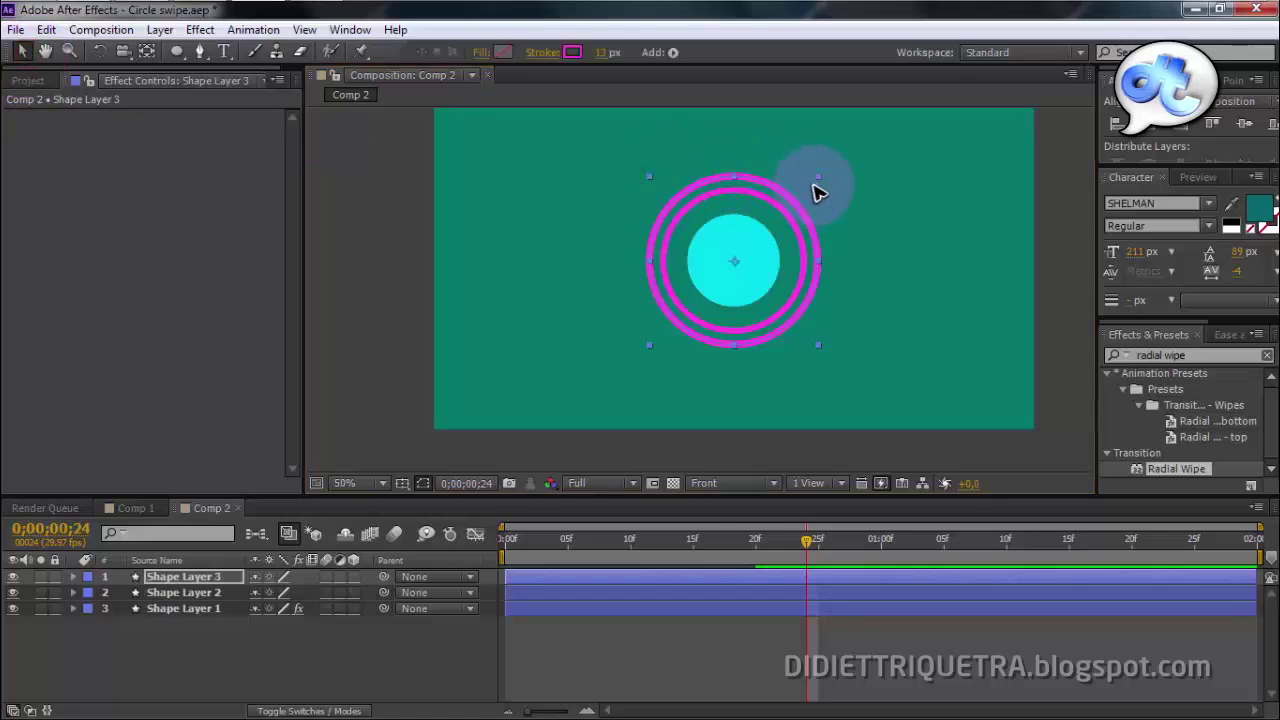
Step: Recolour the outer ring's stroke to bright orange (FFA81F) and scrub to frame 13
left_click(571, 52)
left_click(716, 594)
left_click(672, 481)
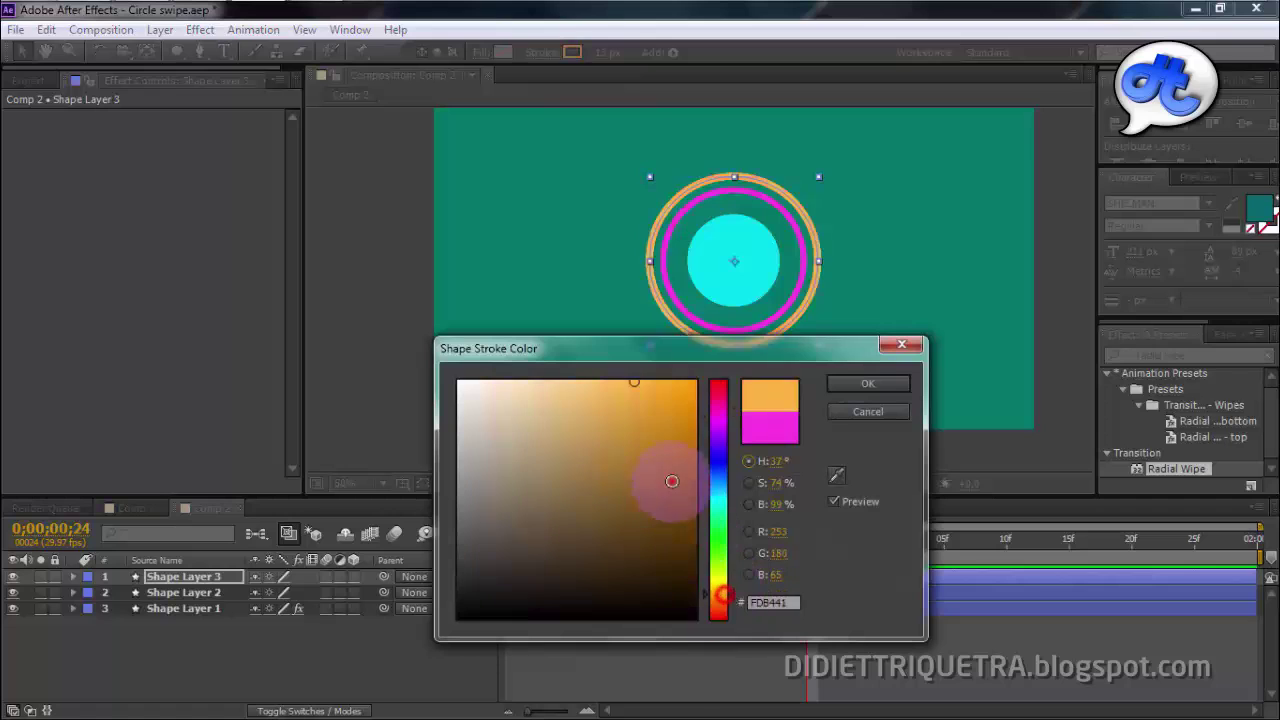
left_click_drag(672, 481, 660, 352)
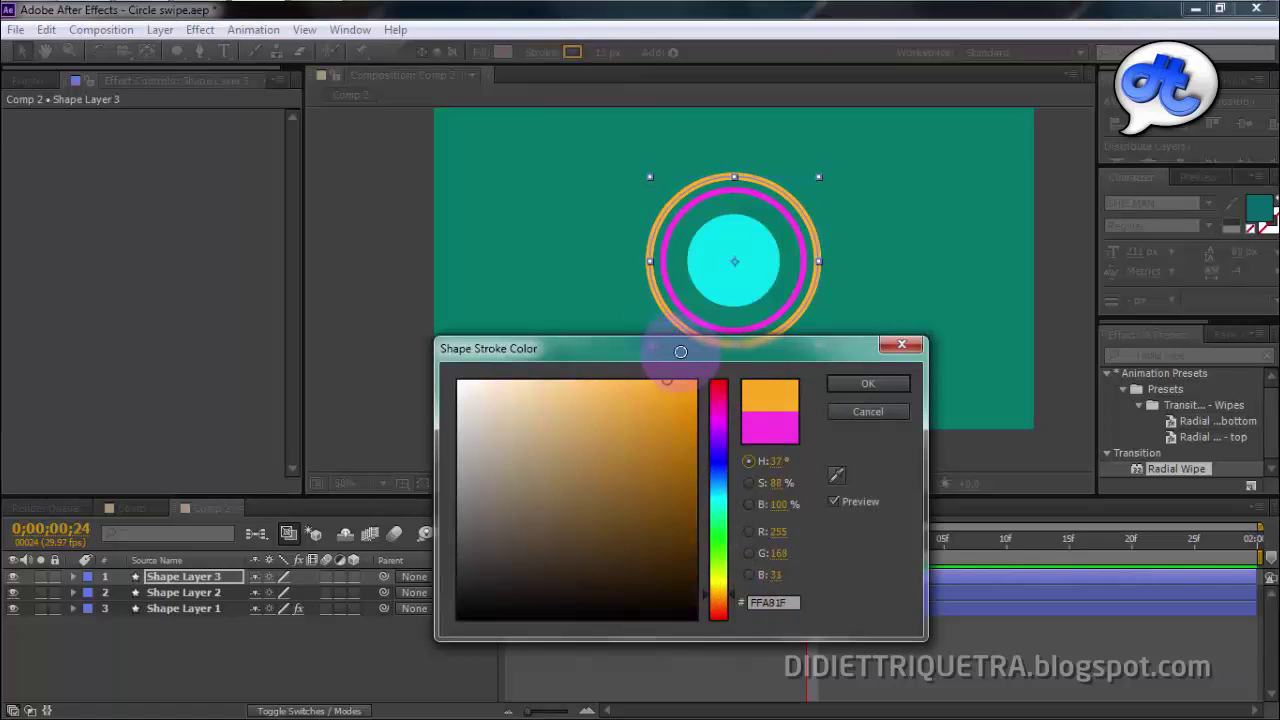
left_click(868, 383)
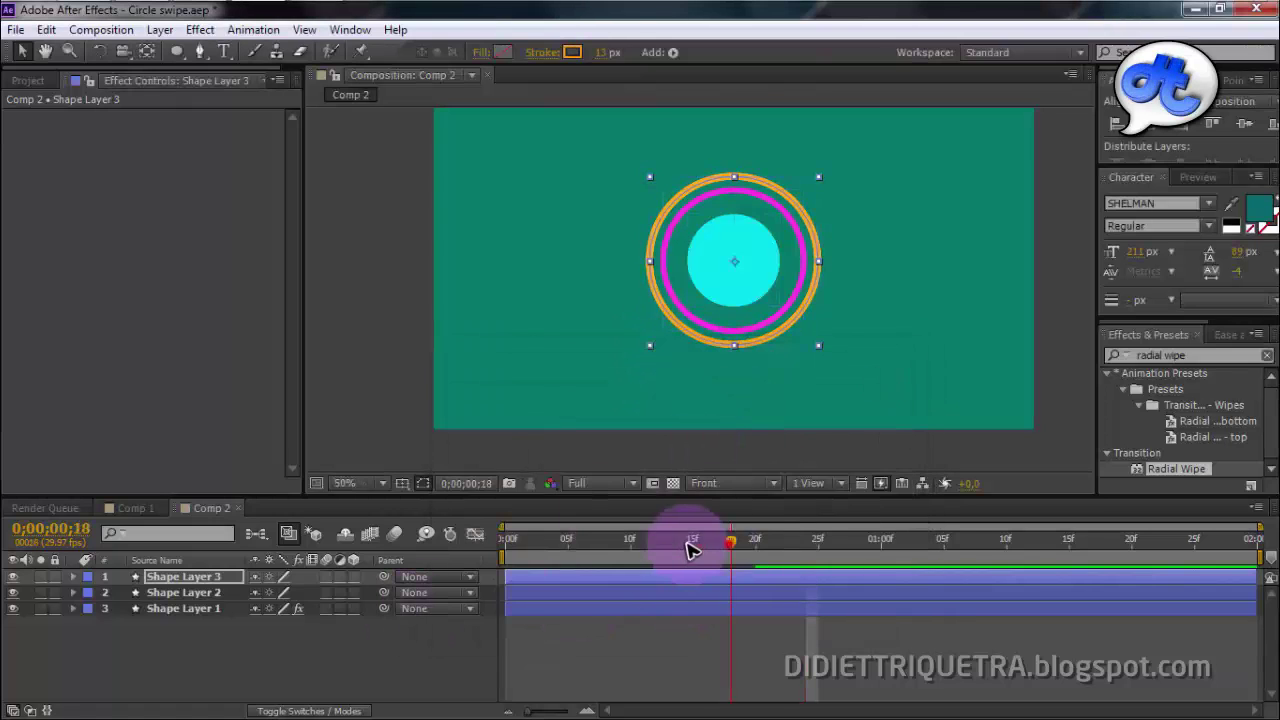
left_click_drag(688, 548, 669, 548)
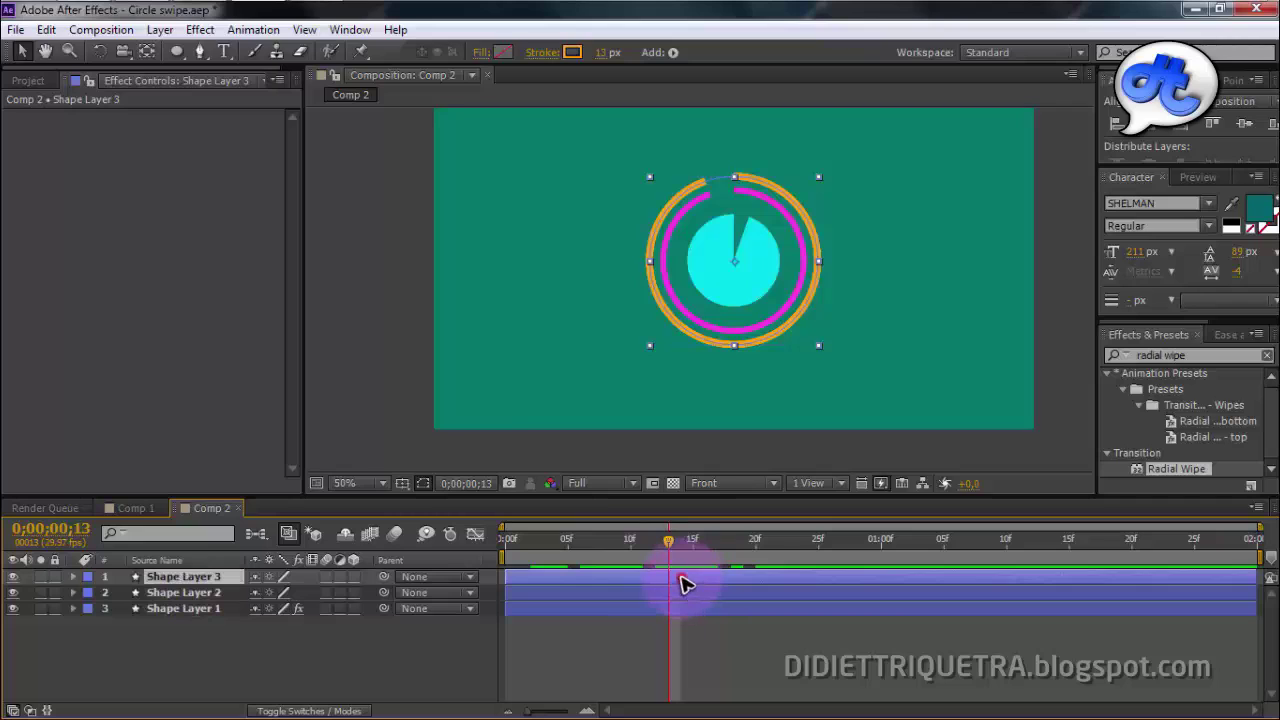
Step: Reveal Shape Layer 3's keyframes with U and select the End keyframe at frame 20
key("u")
left_click(757, 541)
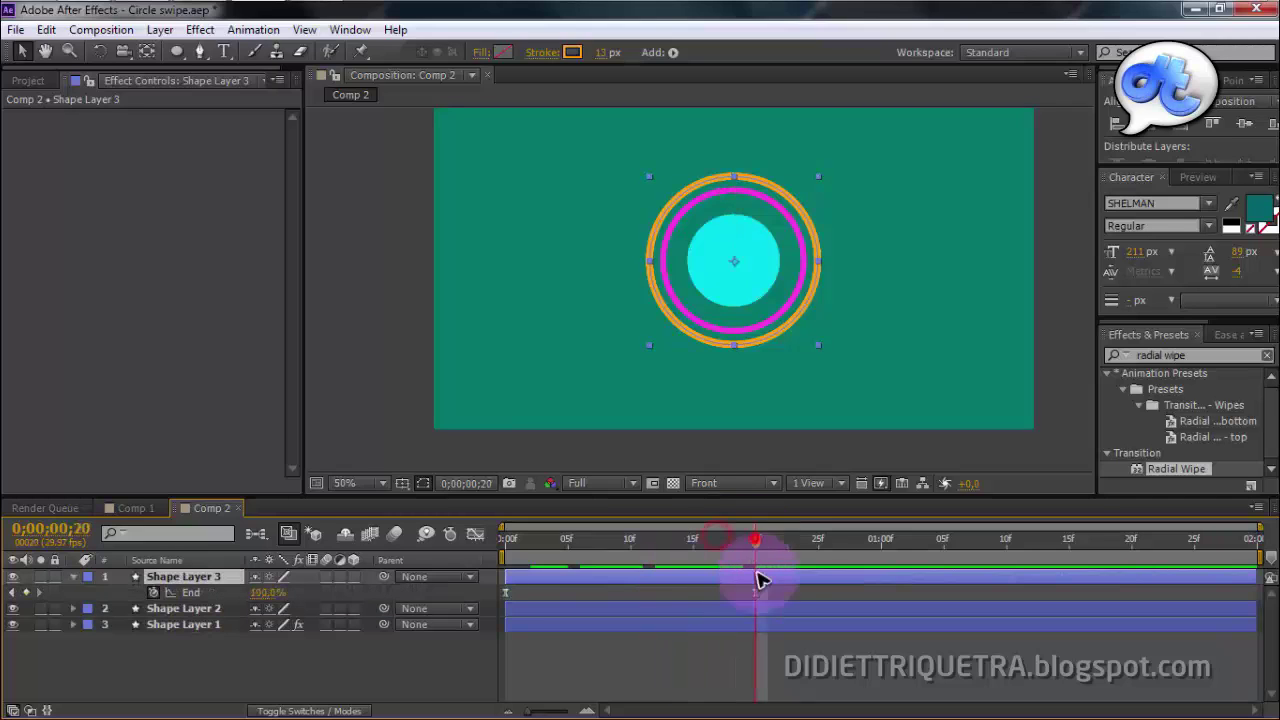
left_click_drag(648, 593, 493, 592)
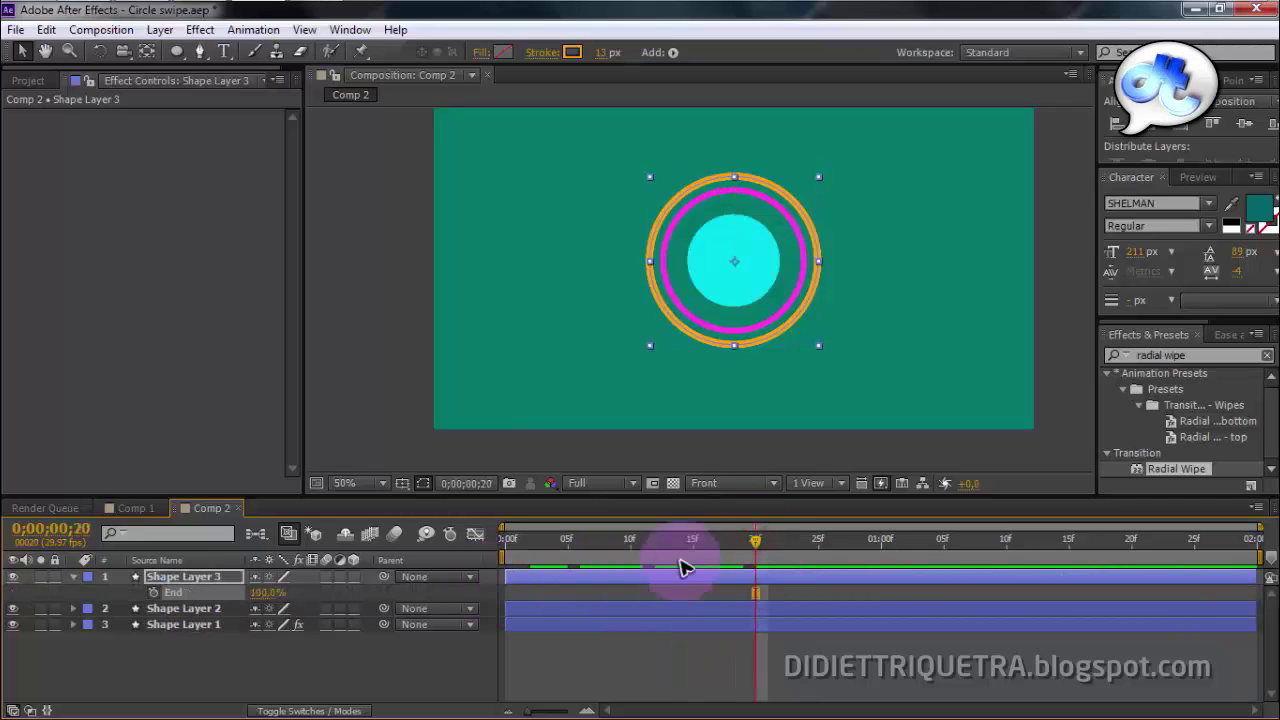
Step: Expand the top layer's Trim Paths, then open Comp 1 and scrub to frame 8
left_click(110, 578)
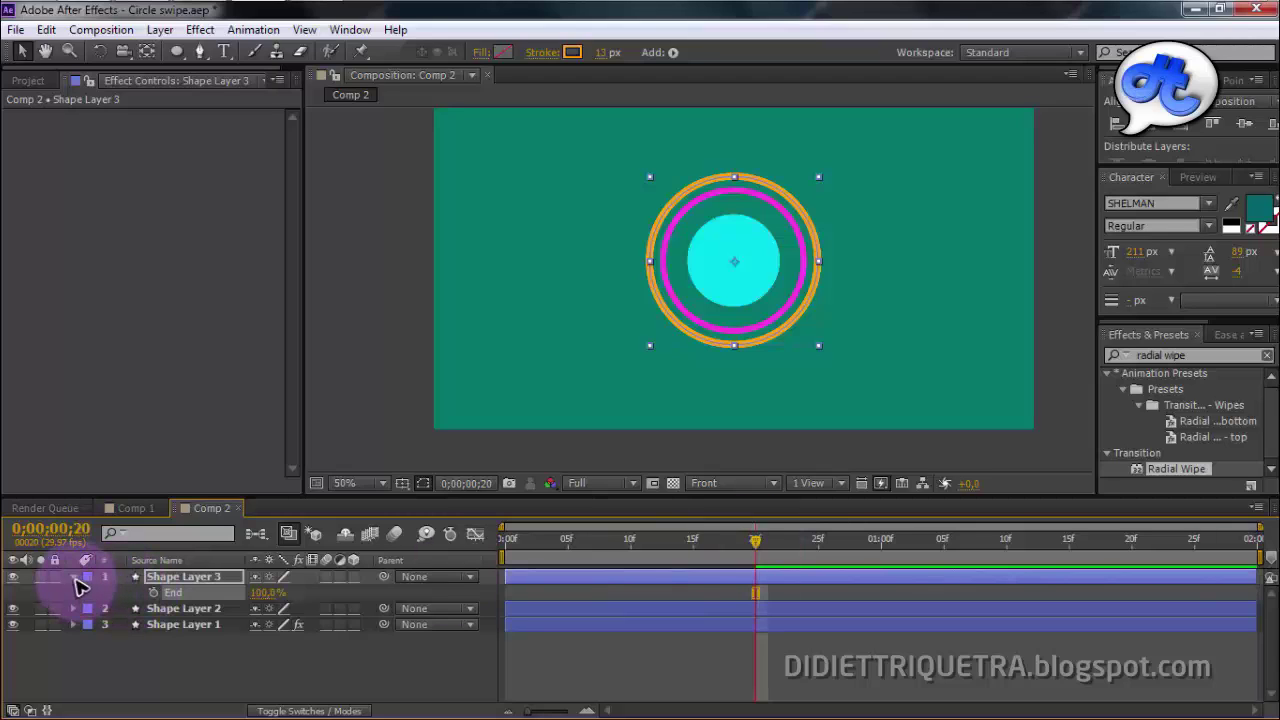
left_click(74, 578)
left_click(74, 578)
scroll(680, 626, "down", 2)
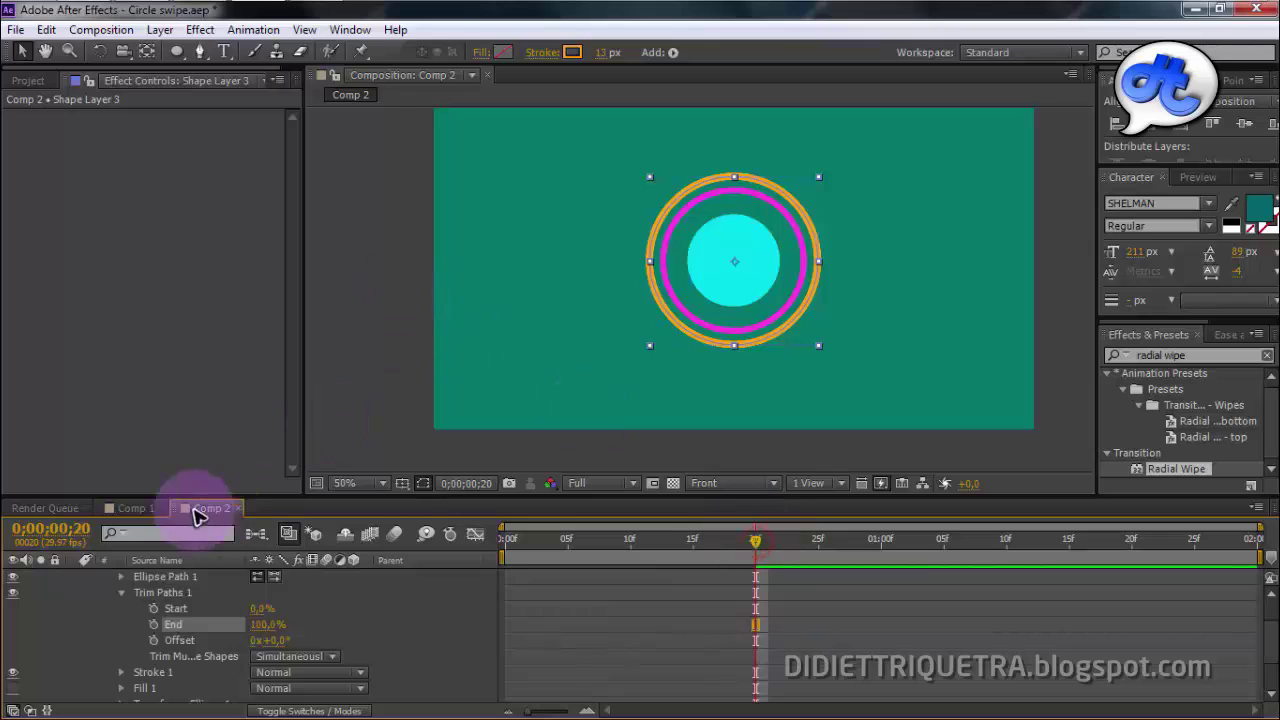
left_click(160, 508)
mouse_move(671, 540)
left_mouse_down()
mouse_move(595, 553)
mouse_move(688, 562)
left_mouse_up()
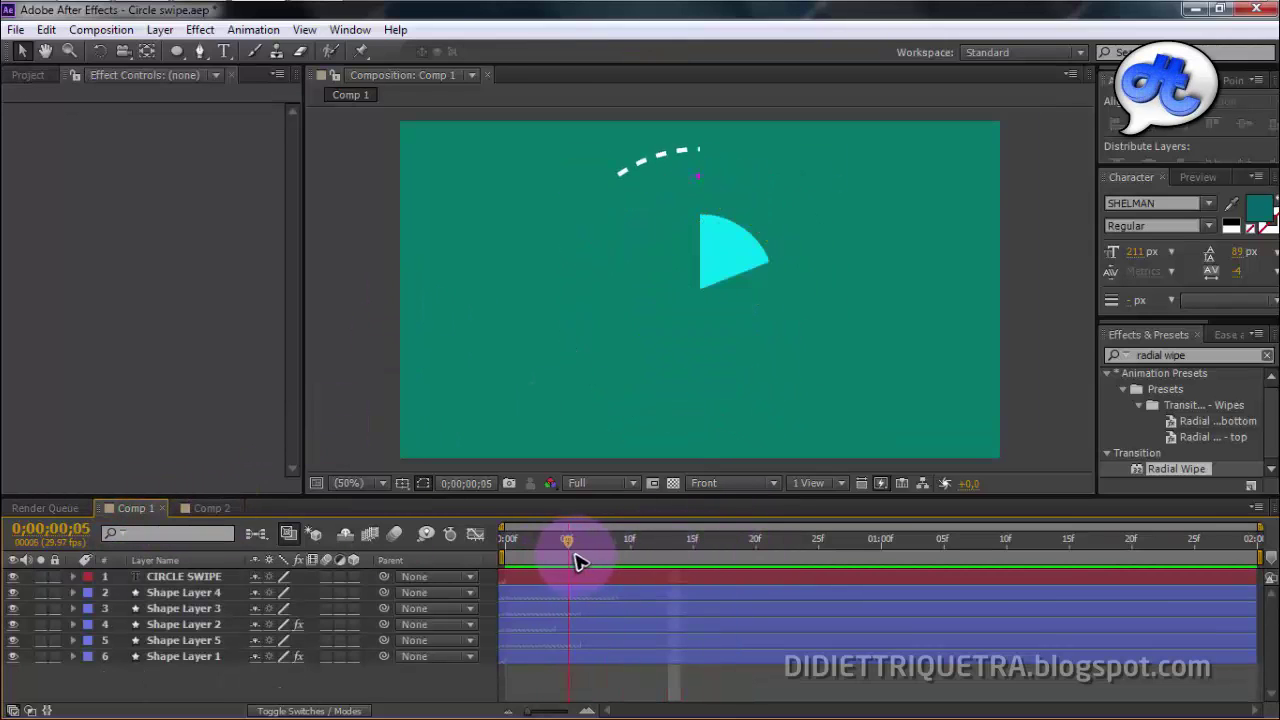
Step: In Comp 1, scrub the animation around frames 10 to 17
left_click(712, 233)
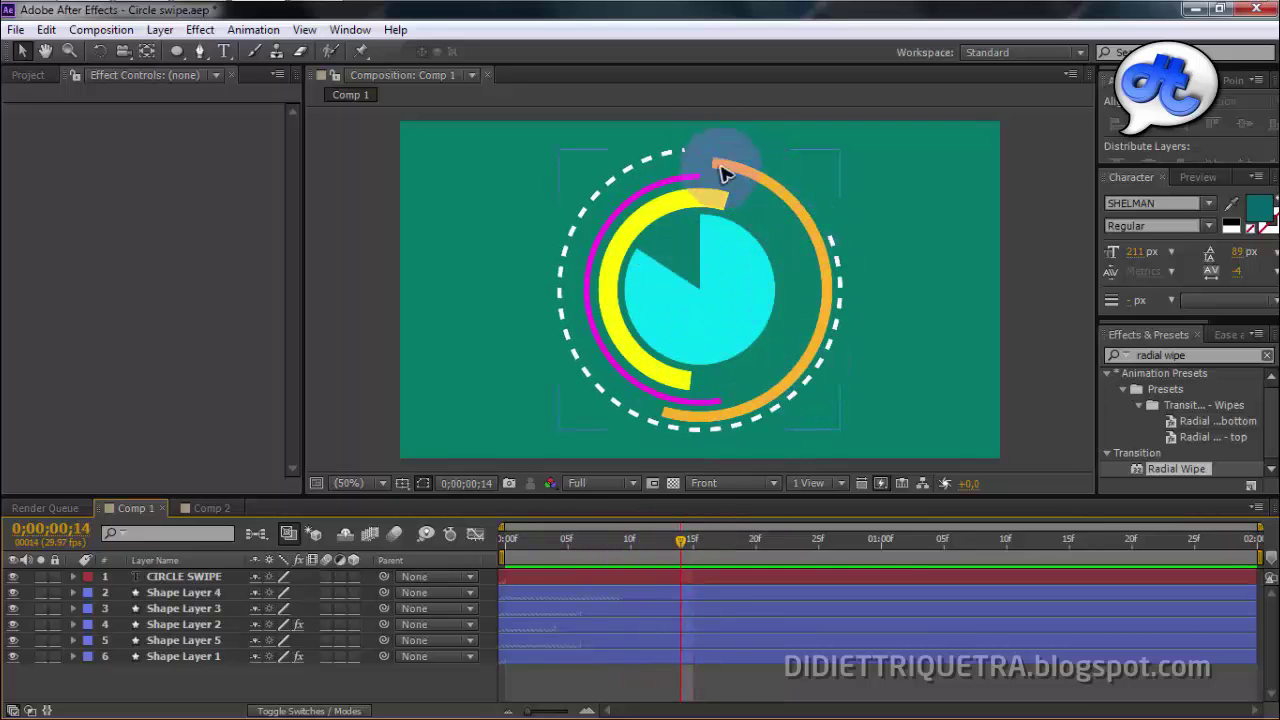
left_click(690, 540)
mouse_move(683, 548)
left_mouse_down()
mouse_move(897, 566)
mouse_move(831, 560)
left_mouse_up()
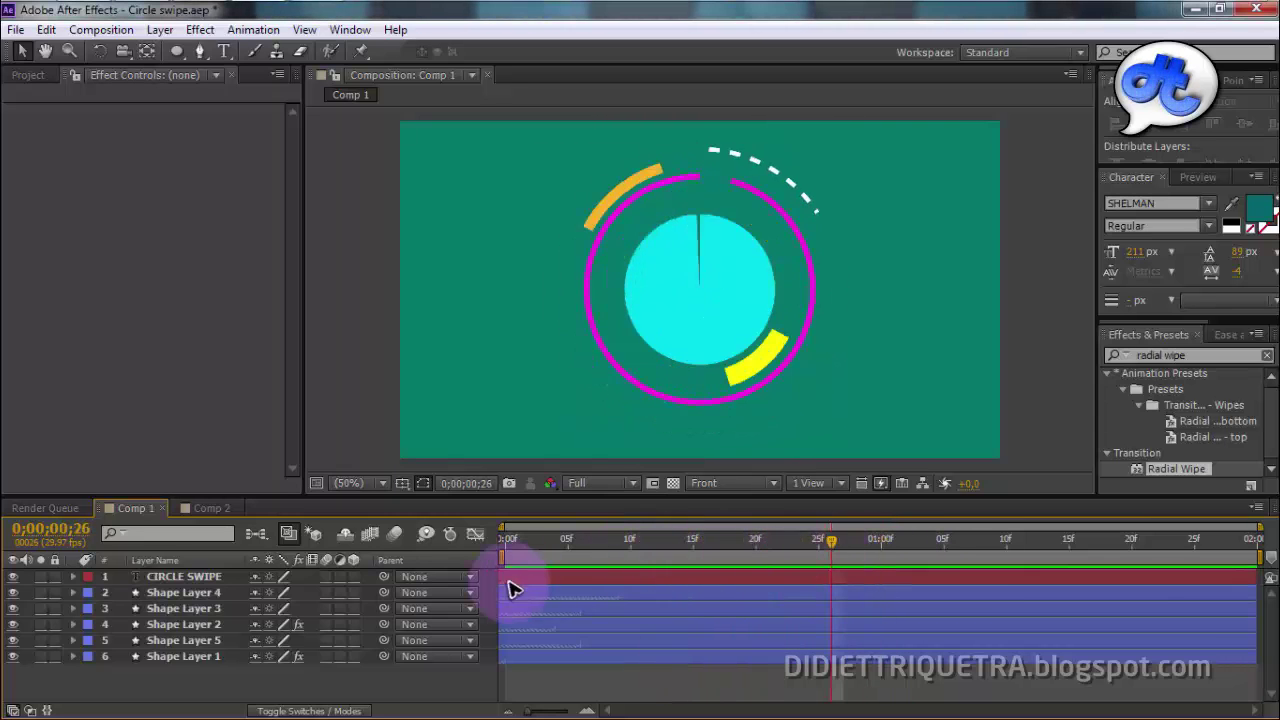
Step: Solo the orange arc's layer, scrub to watch it trim, then return to Comp 2
left_click(628, 189)
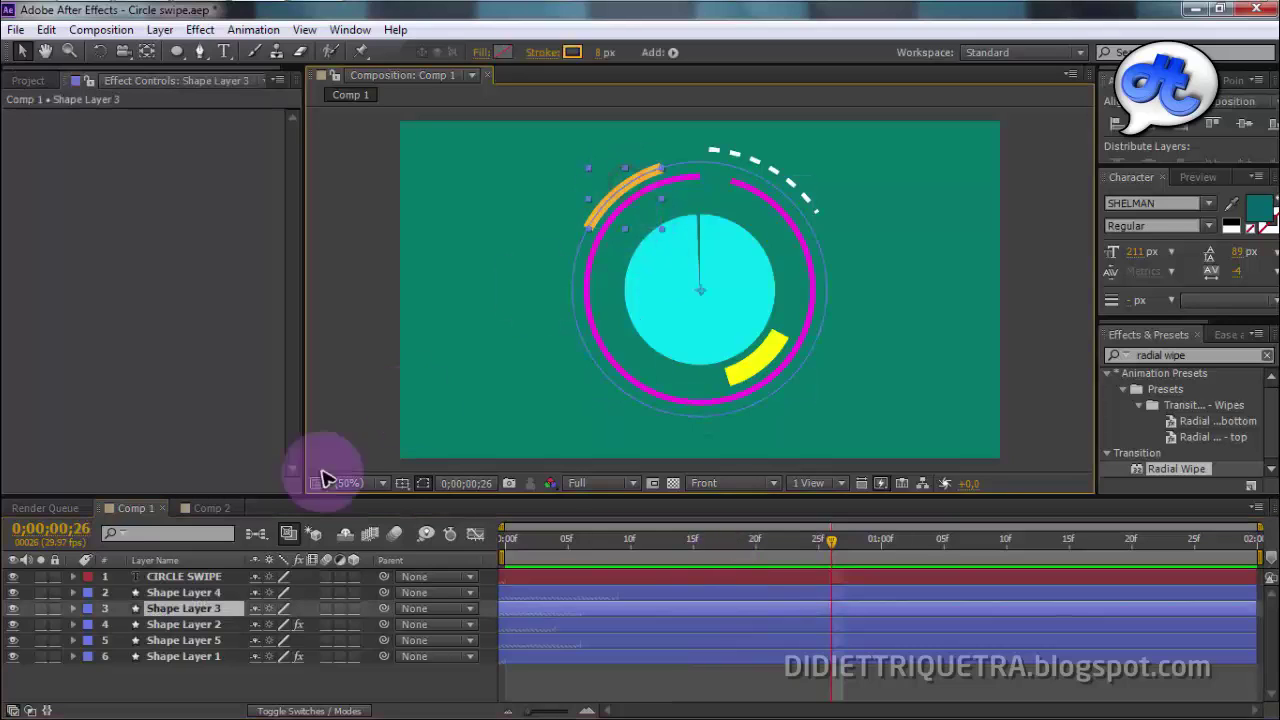
left_click(40, 608)
mouse_move(835, 541)
left_mouse_down()
mouse_move(630, 570)
mouse_move(676, 585)
left_mouse_up()
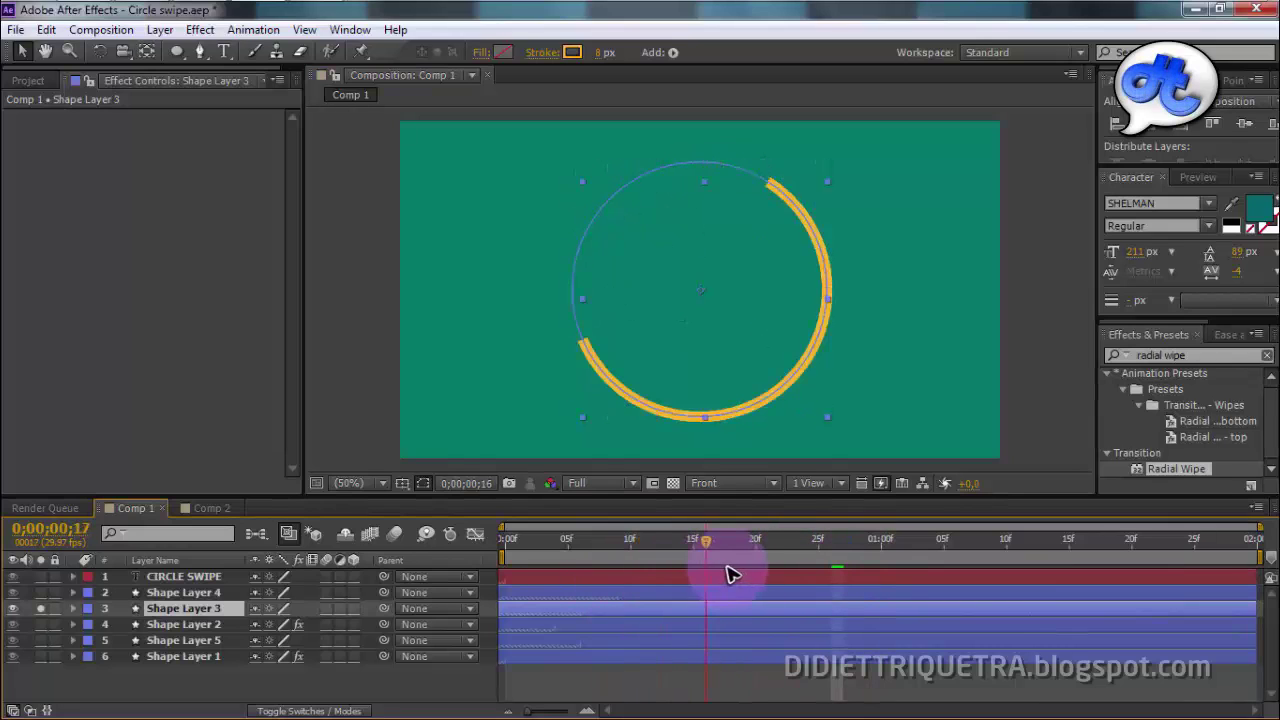
mouse_move(676, 585)
left_mouse_down()
mouse_move(937, 581)
mouse_move(737, 582)
left_mouse_up()
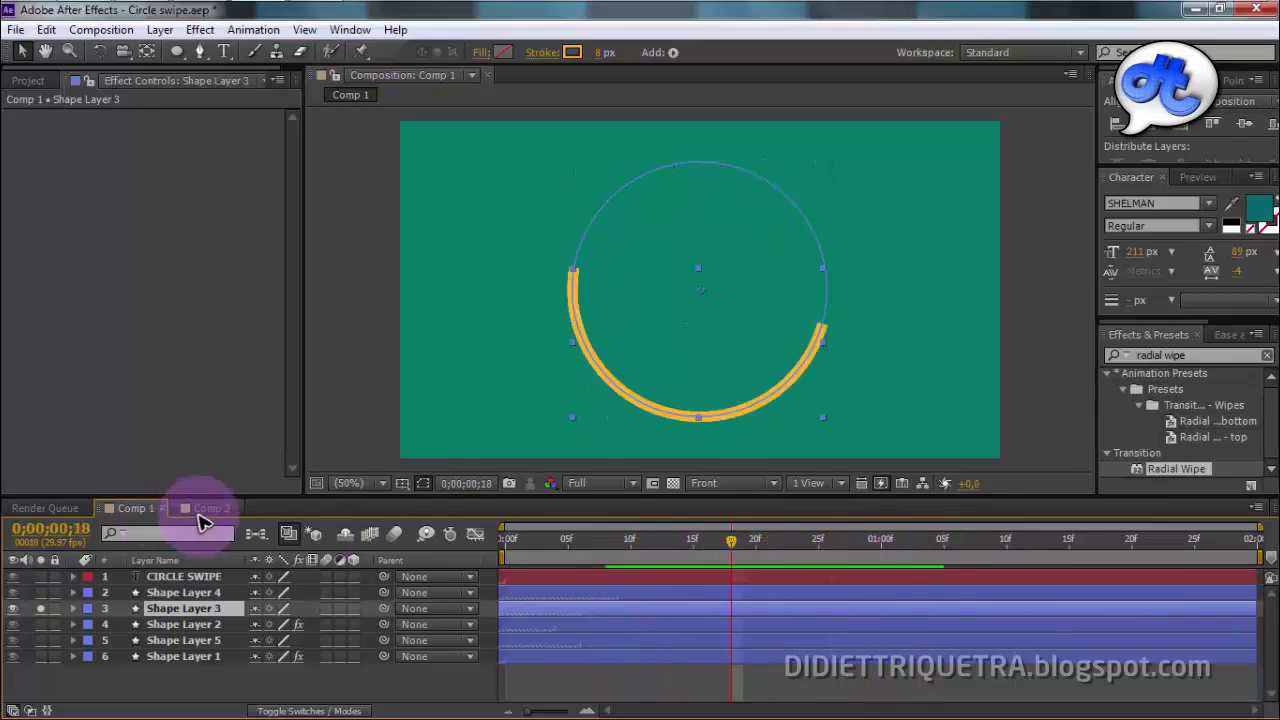
left_click(205, 508)
left_click(756, 540)
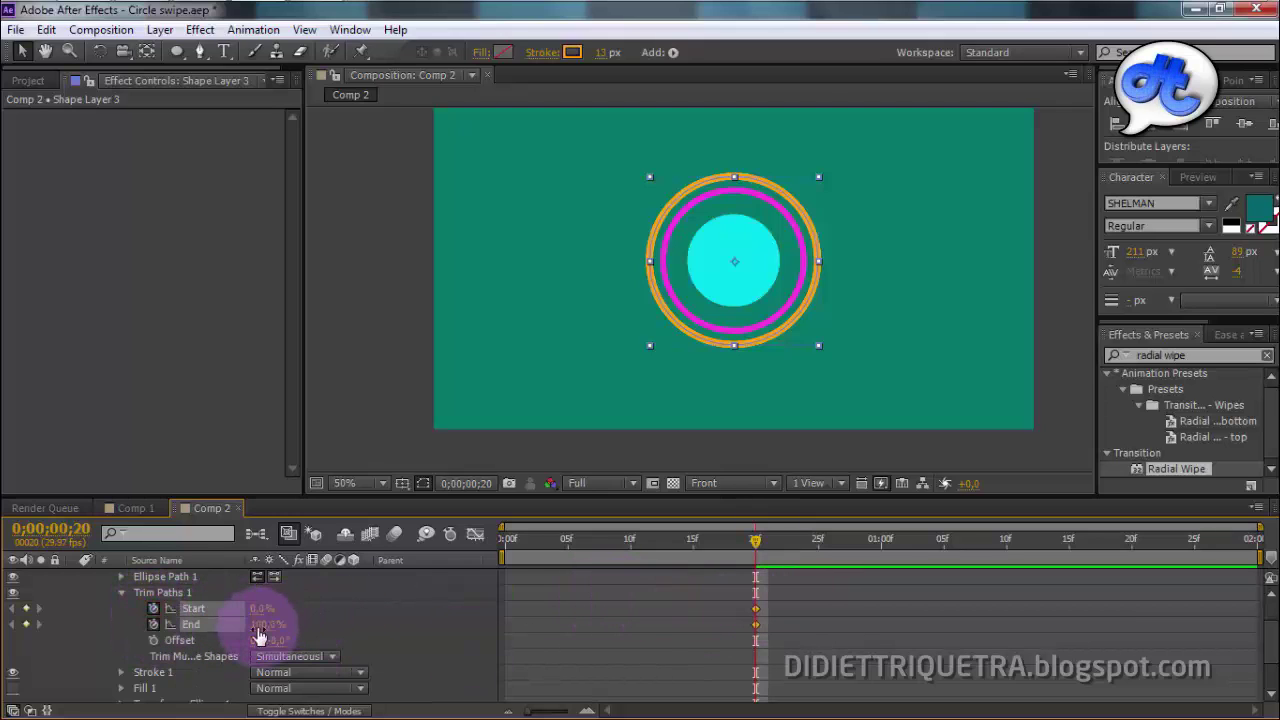
Step: Keyframe the orange ring's Trim Paths End at about 22% and Start at 100% at frame 0
left_click_drag(306, 624, 215, 632)
left_click_drag(750, 555, 486, 543)
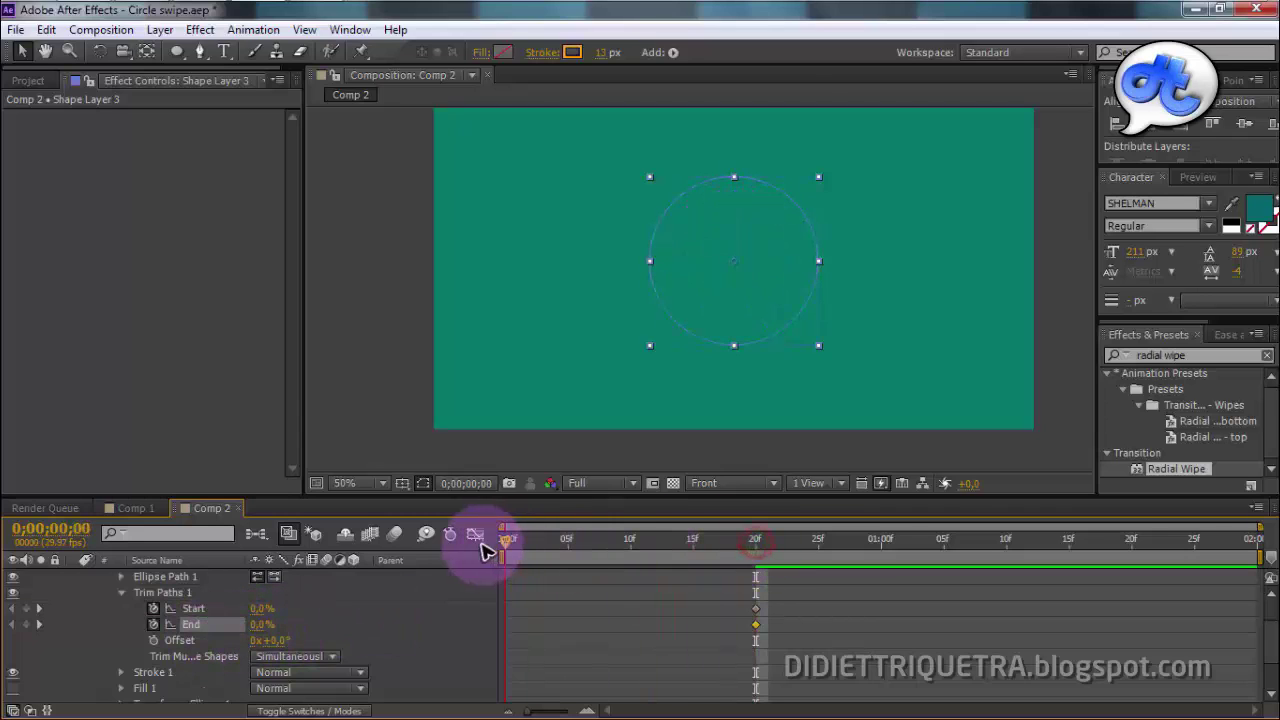
mouse_move(315, 607)
left_mouse_down()
mouse_move(240, 640)
mouse_move(655, 597)
left_mouse_up()
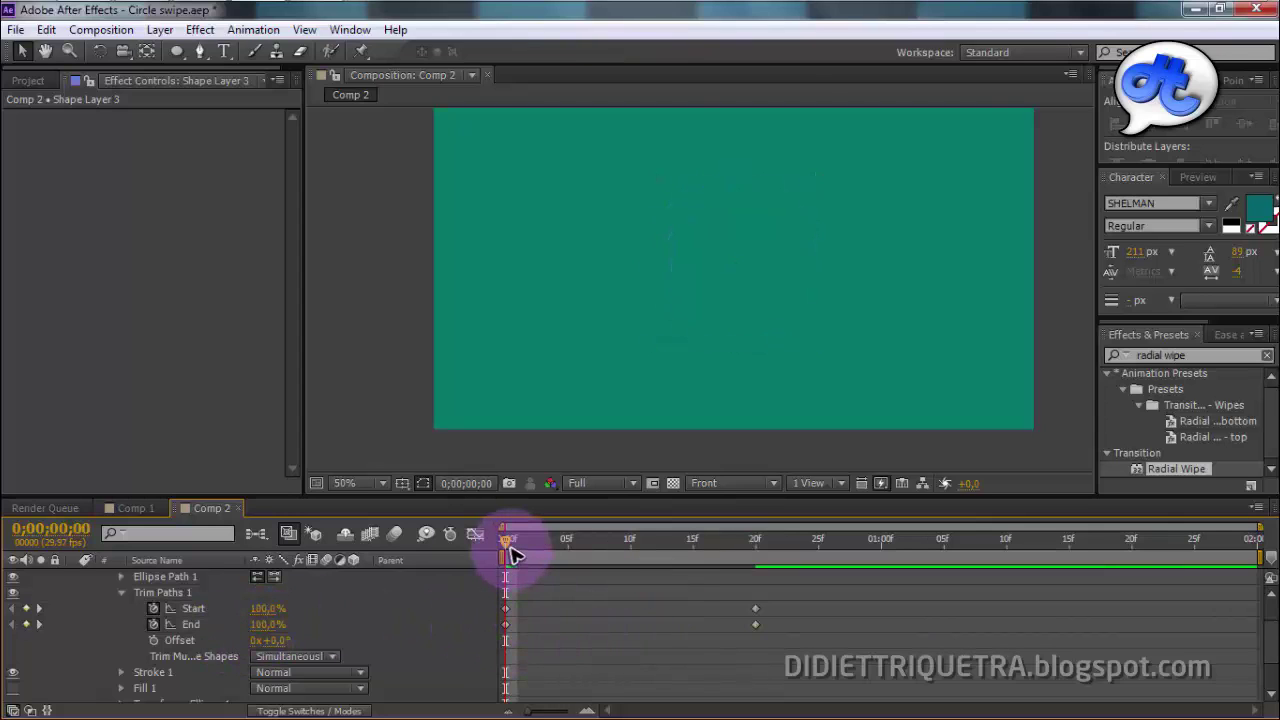
Step: Preview the ring animation and select the End keyframe at frame 6
key("space")
mouse_move(530, 542)
left_mouse_down()
mouse_move(592, 560)
mouse_move(600, 596)
left_mouse_up()
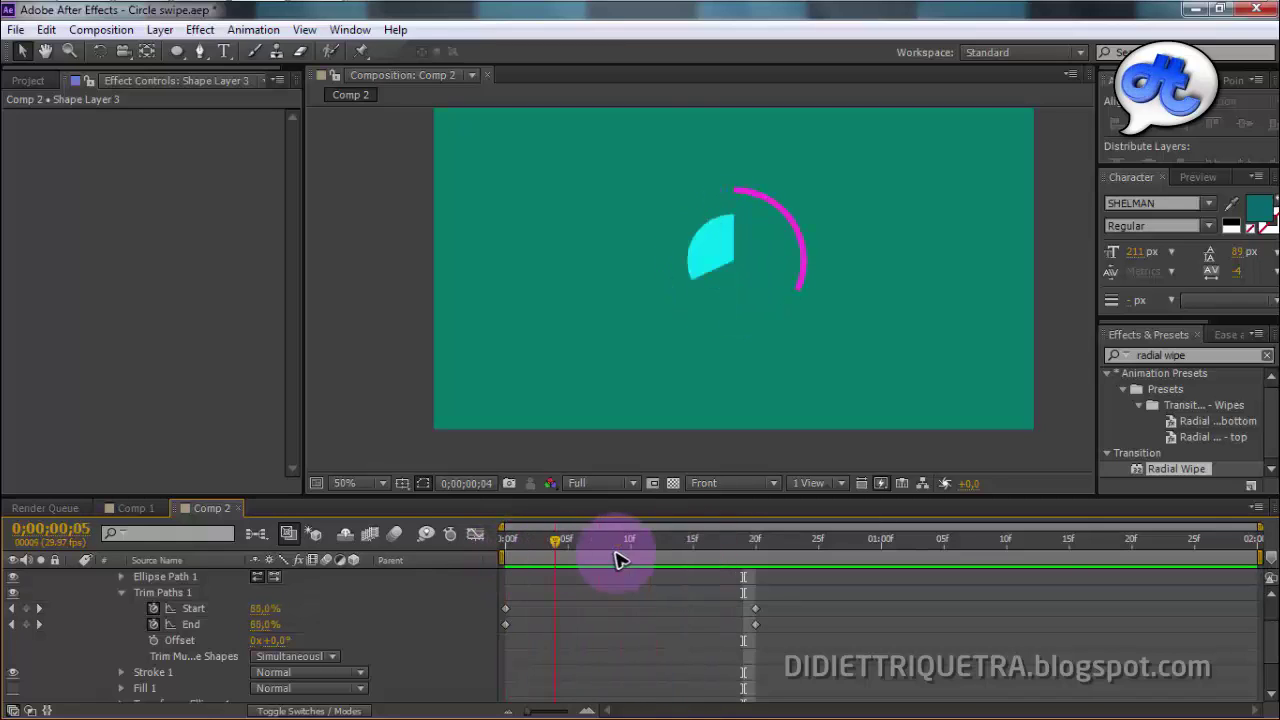
left_click(556, 604)
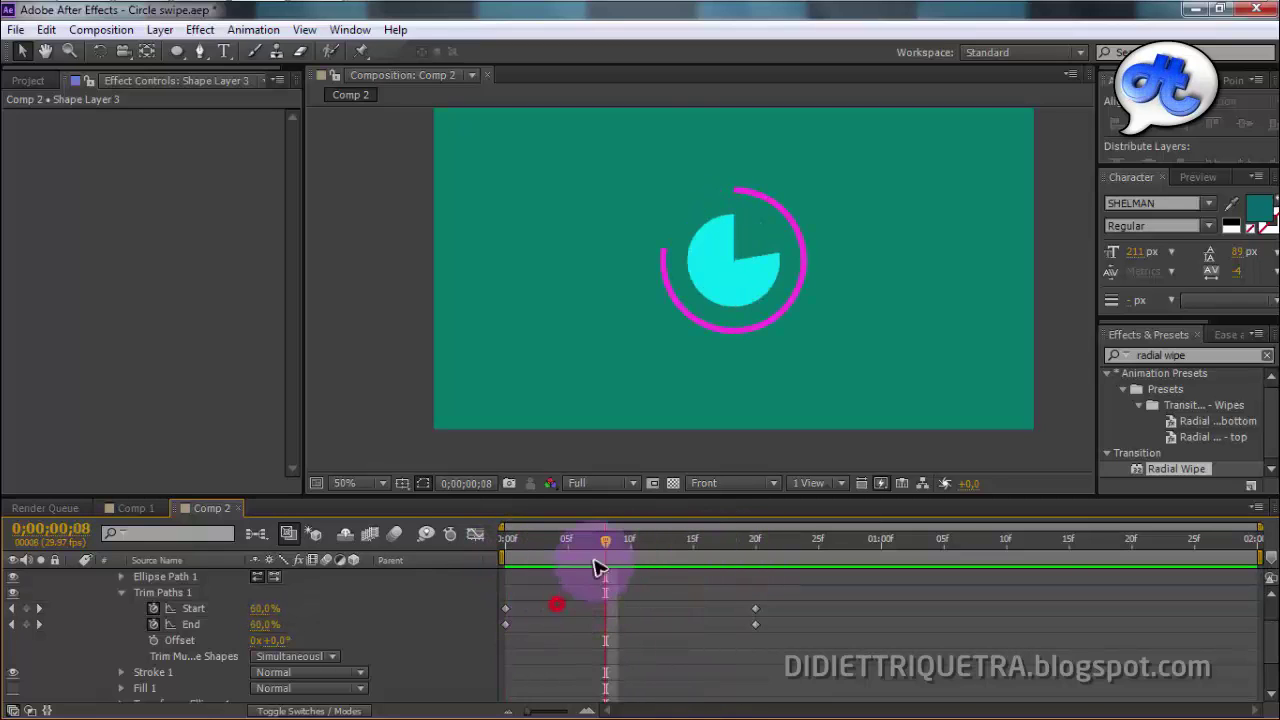
left_click(528, 636)
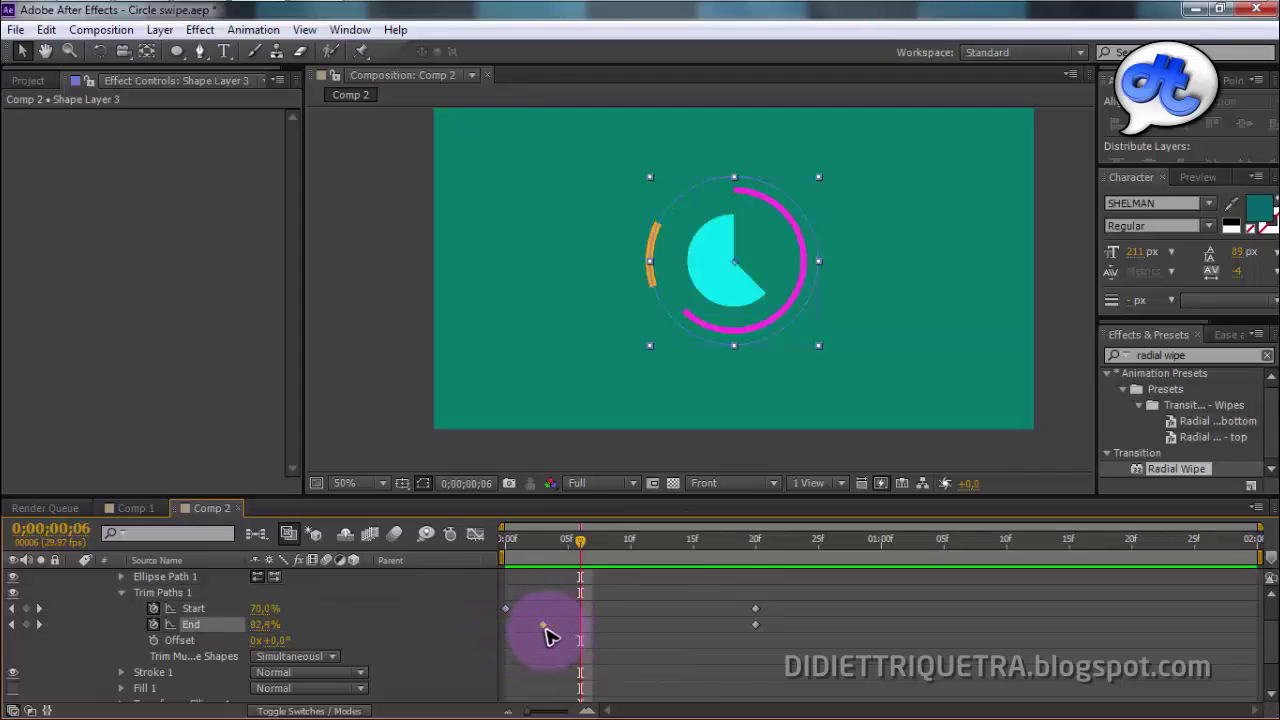
left_click(567, 626)
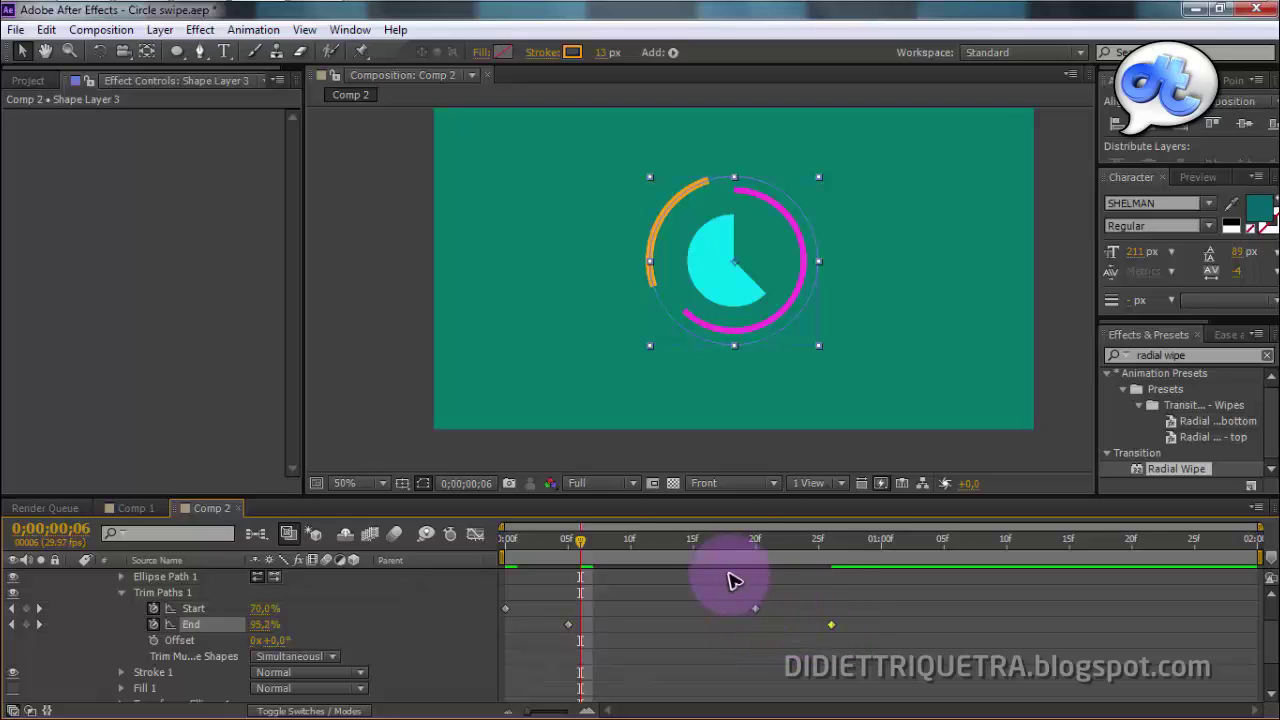
Step: Preview the arc and push the later Start keyframe out to frame 24
left_click_drag(697, 541, 480, 549)
key("space")
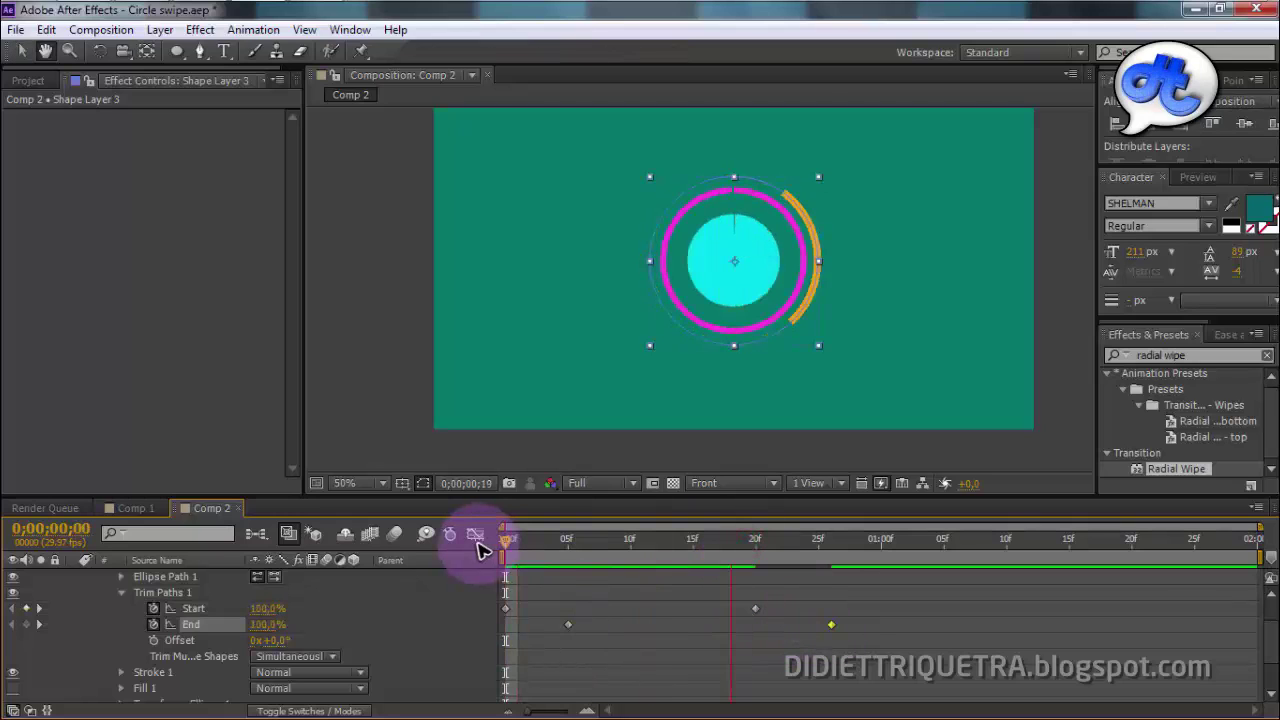
left_click(653, 545)
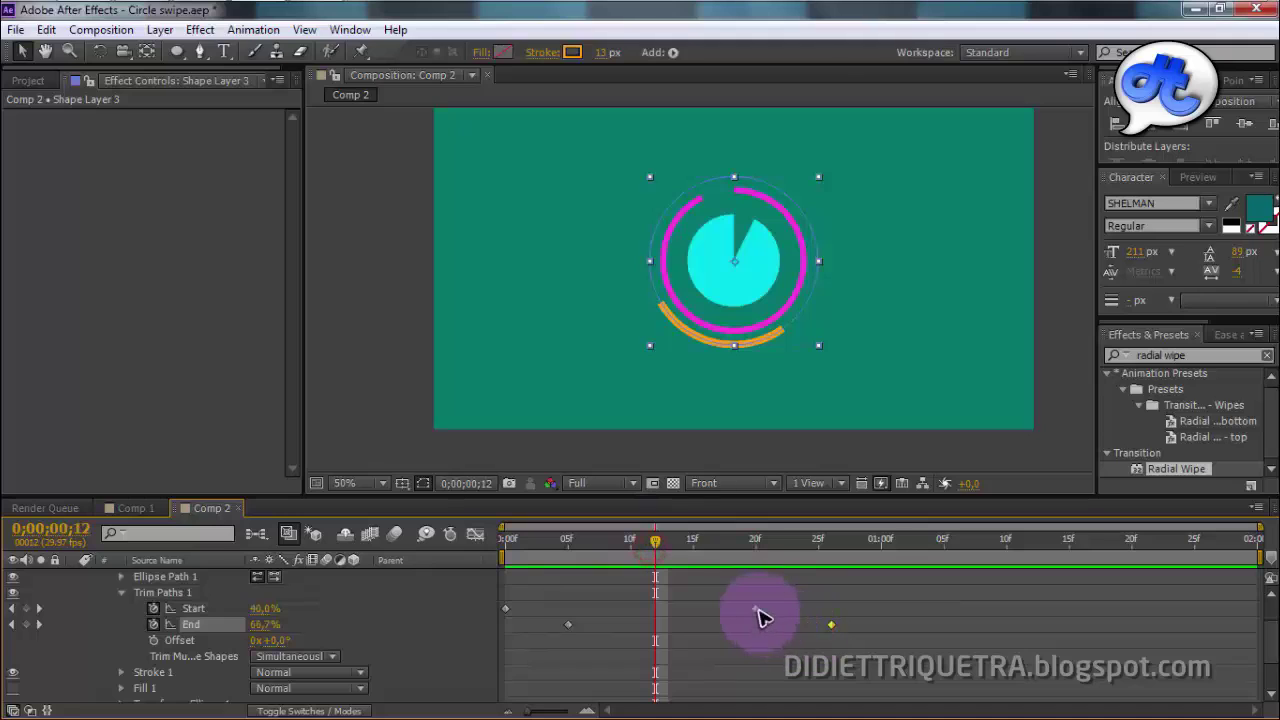
mouse_move(753, 609)
left_mouse_down()
mouse_move(807, 609)
mouse_move(761, 628)
left_mouse_up()
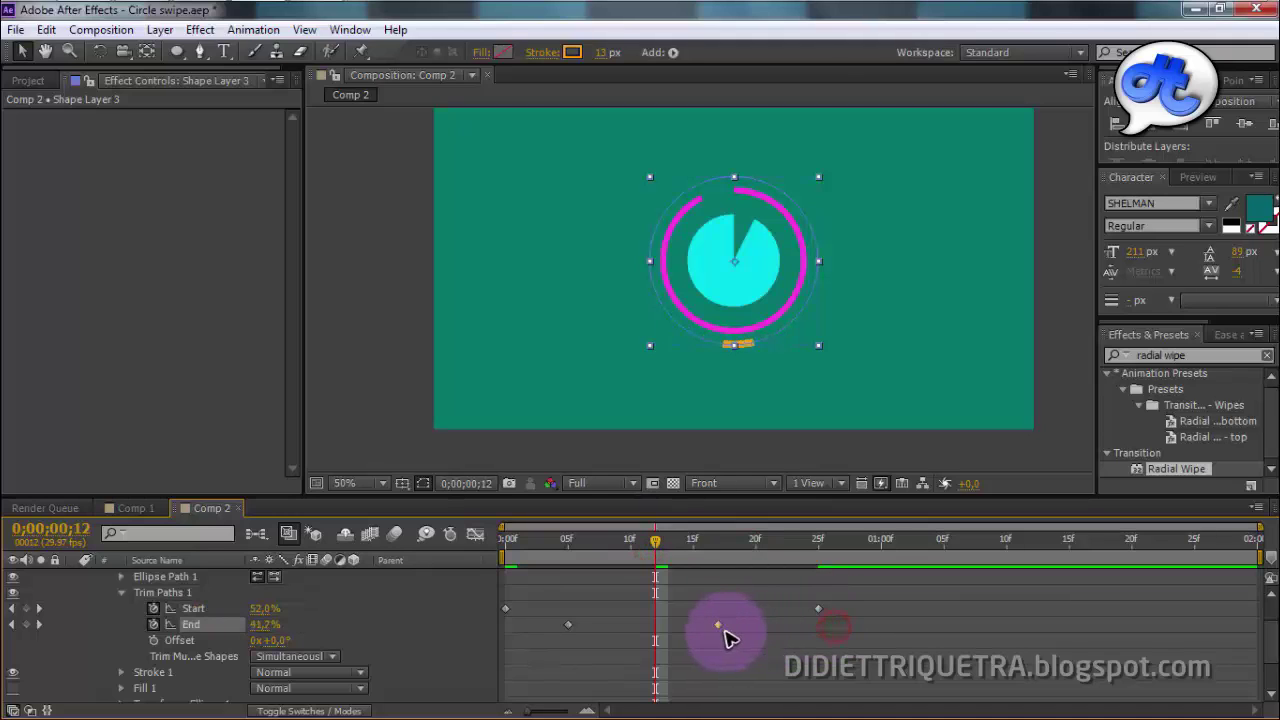
left_click(508, 549)
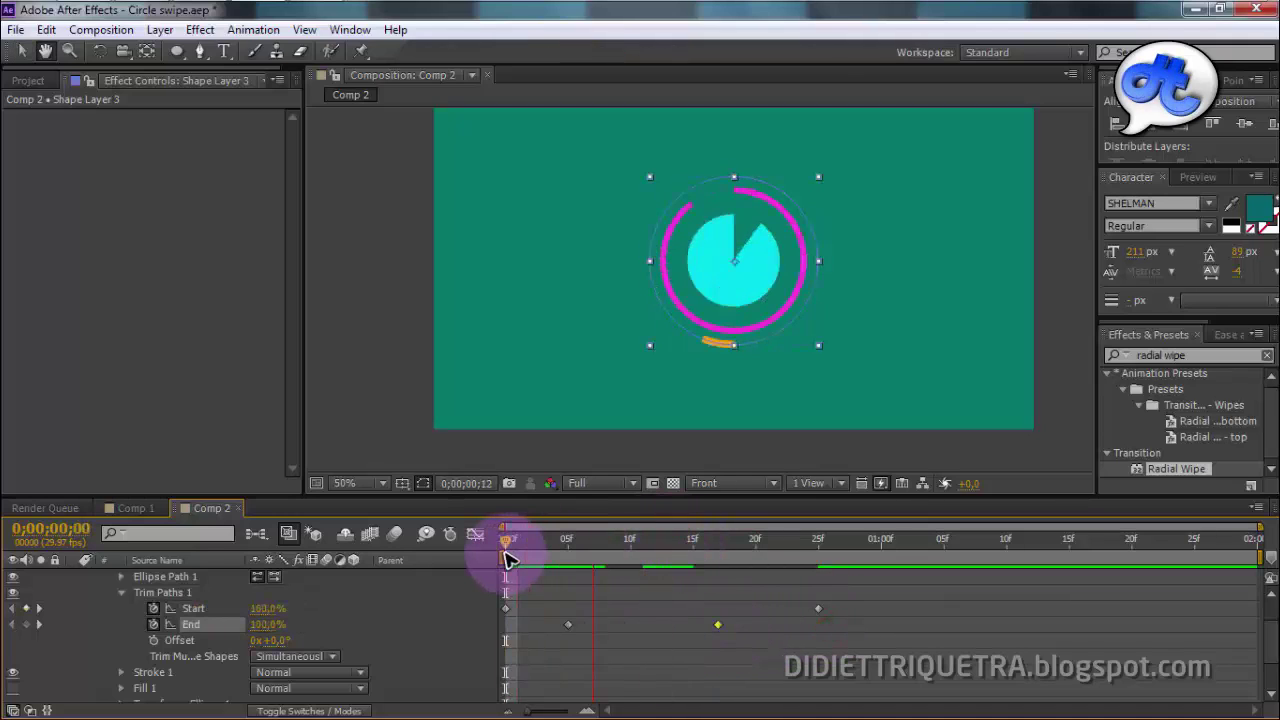
left_click(630, 540)
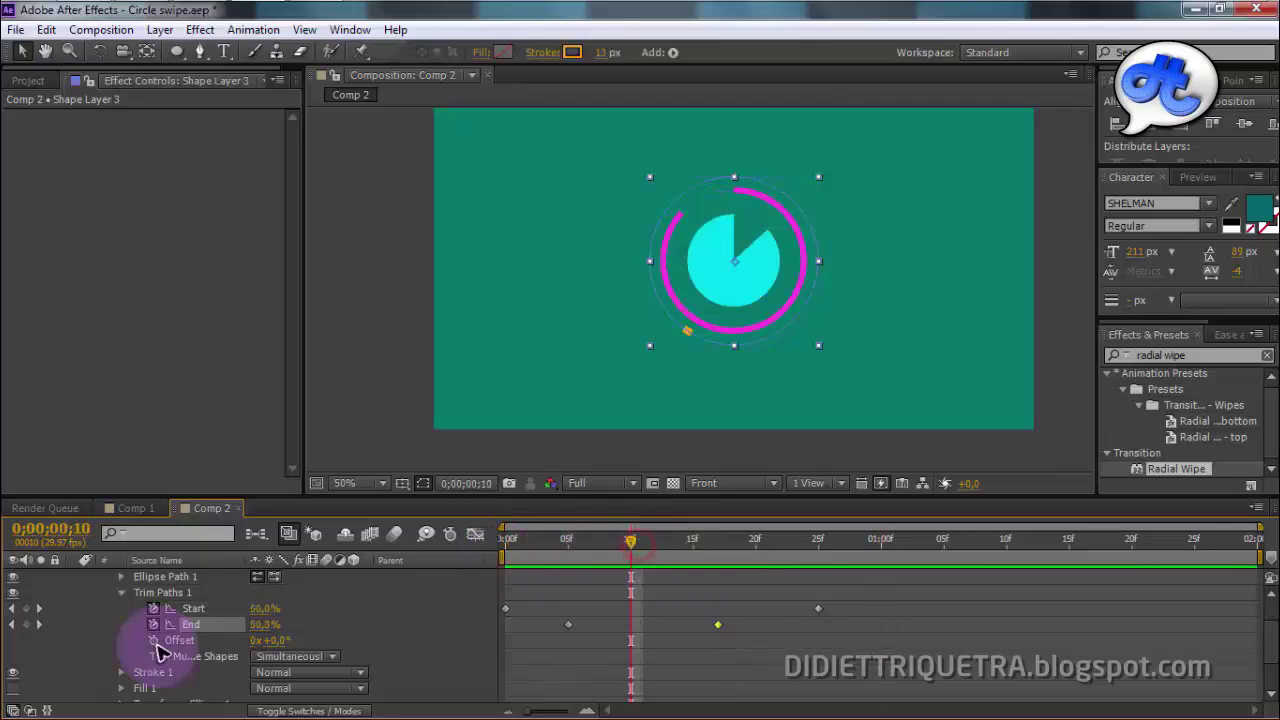
scroll(125, 608, "up", 1)
Step: Solo Shape Layer 3, pull the later Start keyframe to frame 12, and select all three trim keyframes
left_click(40, 577)
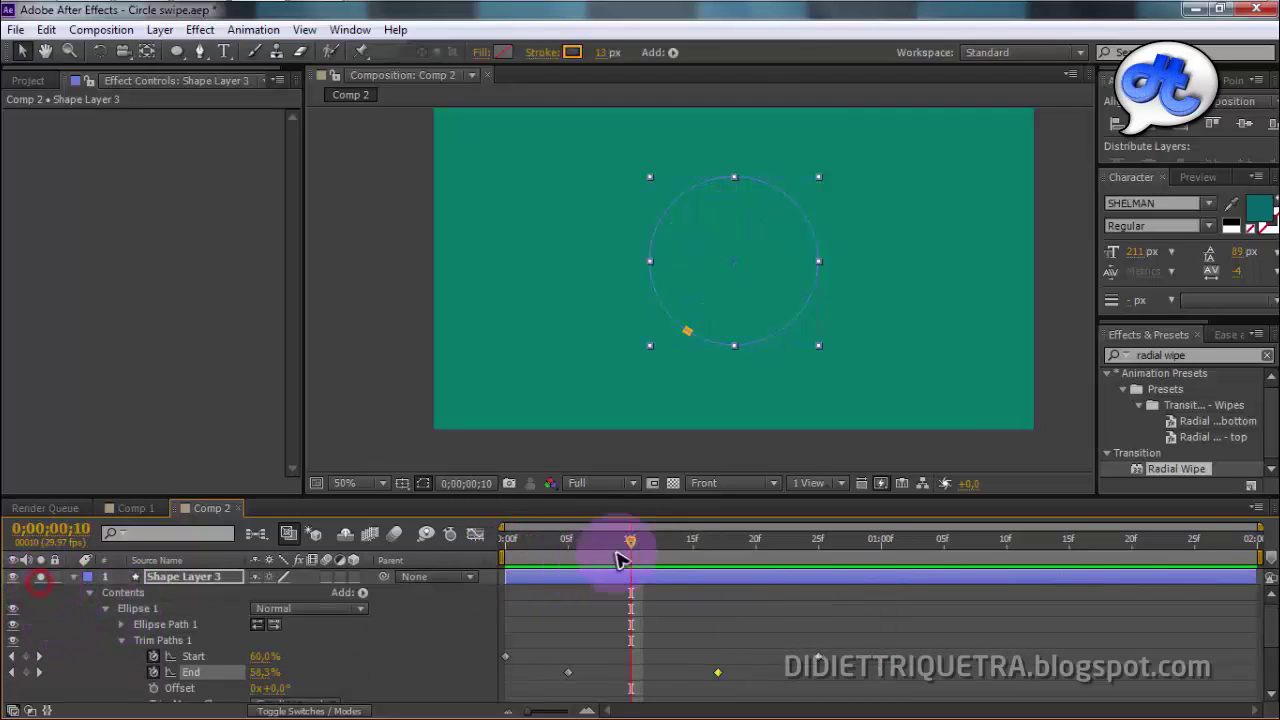
left_click_drag(630, 541, 510, 558)
left_click(980, 382)
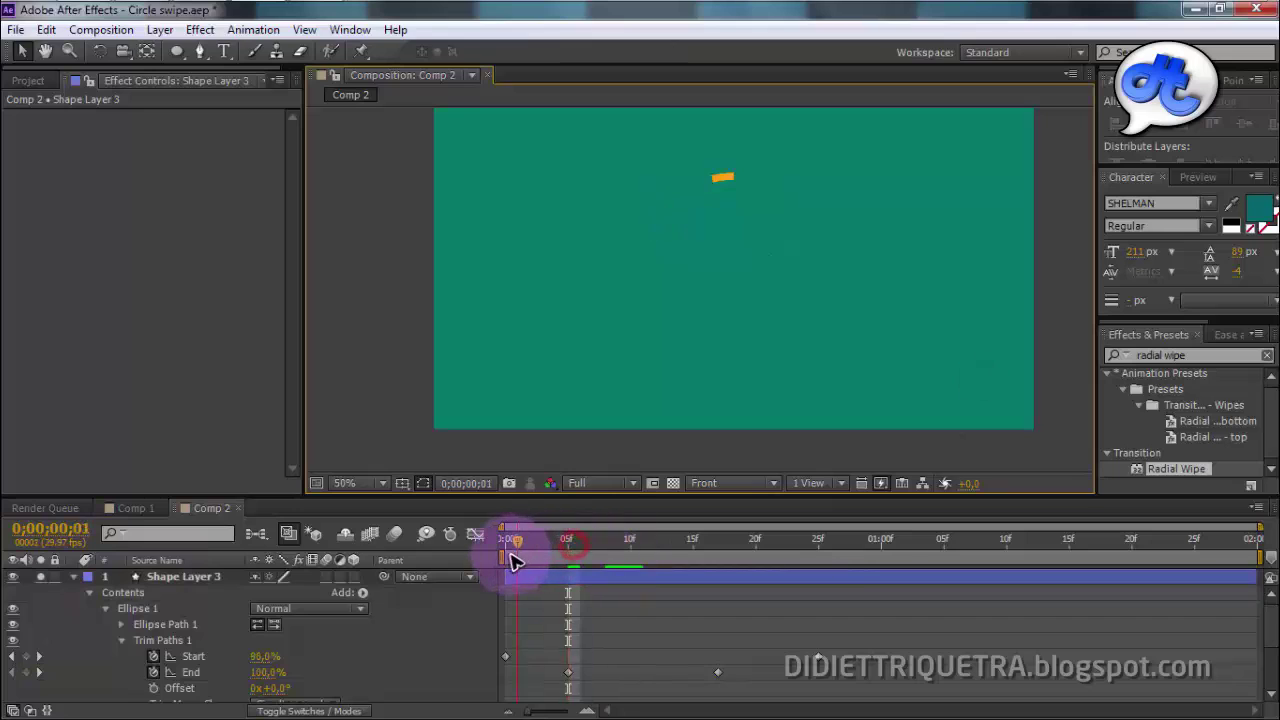
left_click(576, 557)
left_click(716, 672)
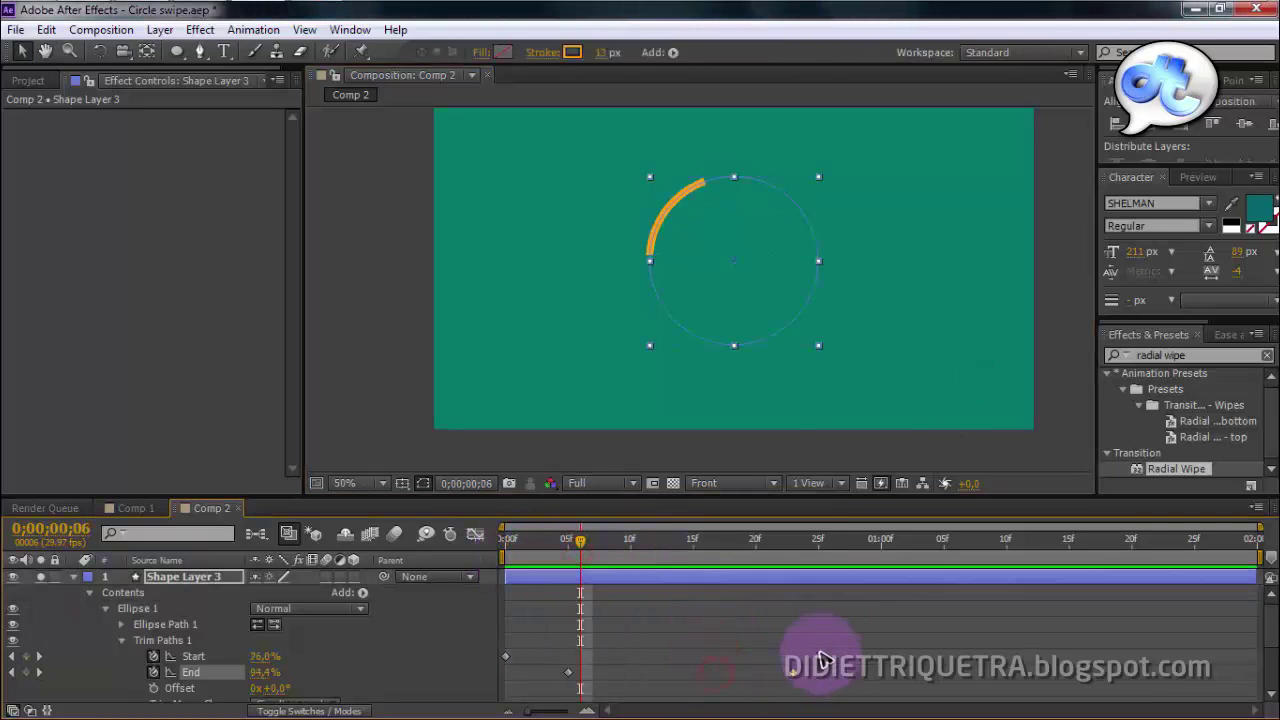
left_click_drag(818, 656, 710, 660)
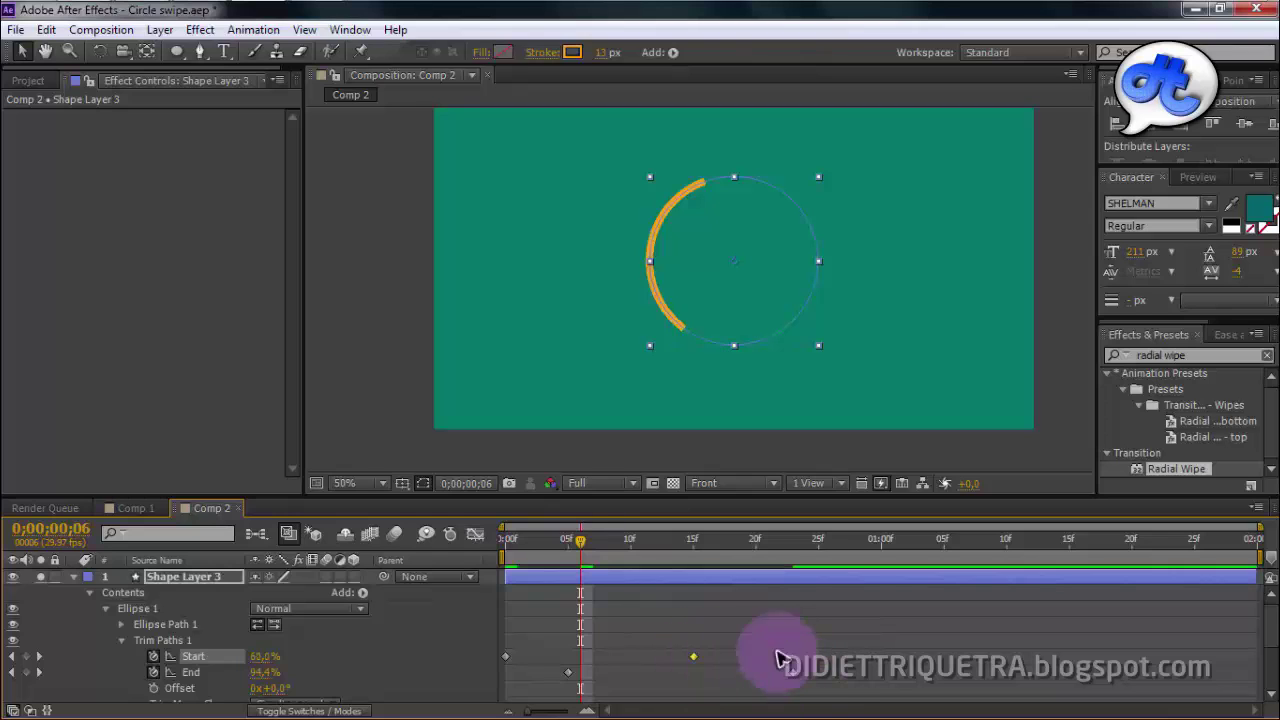
left_click_drag(690, 540, 500, 545)
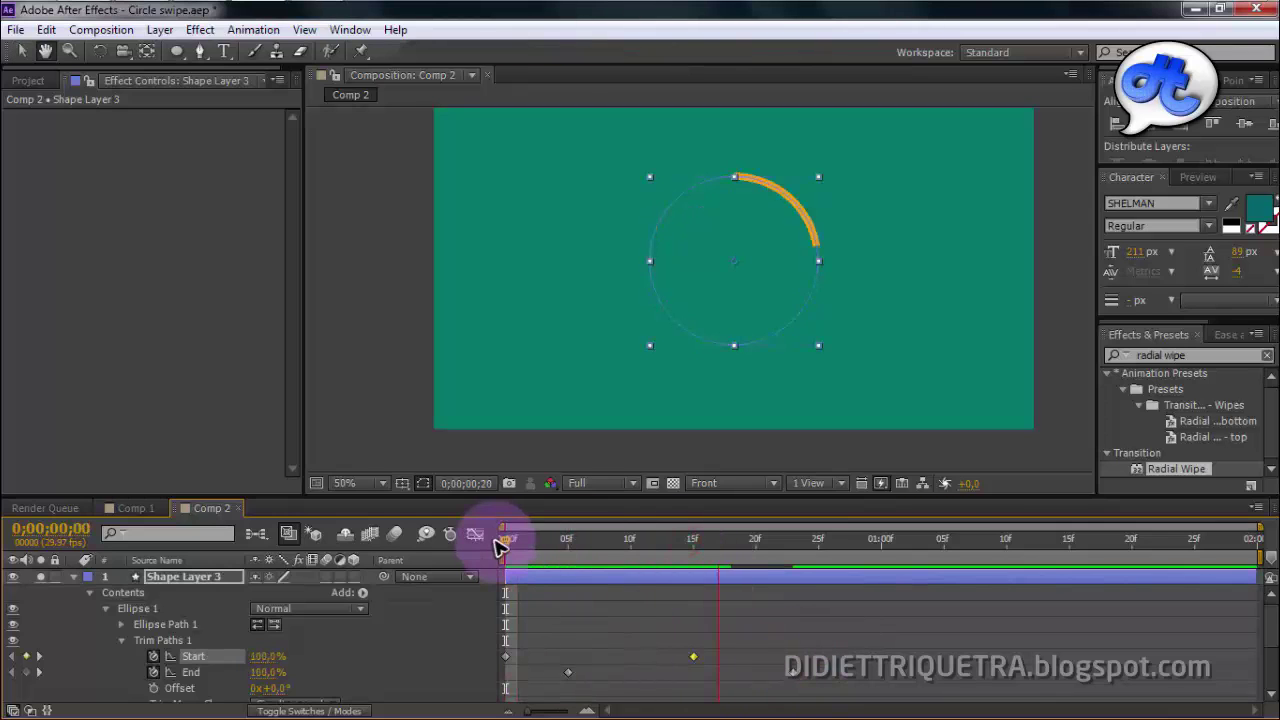
key("shift+Page_Down")
key("shift+Page_Down")
key("shift+Page_Down")
left_click_drag(846, 634, 497, 689)
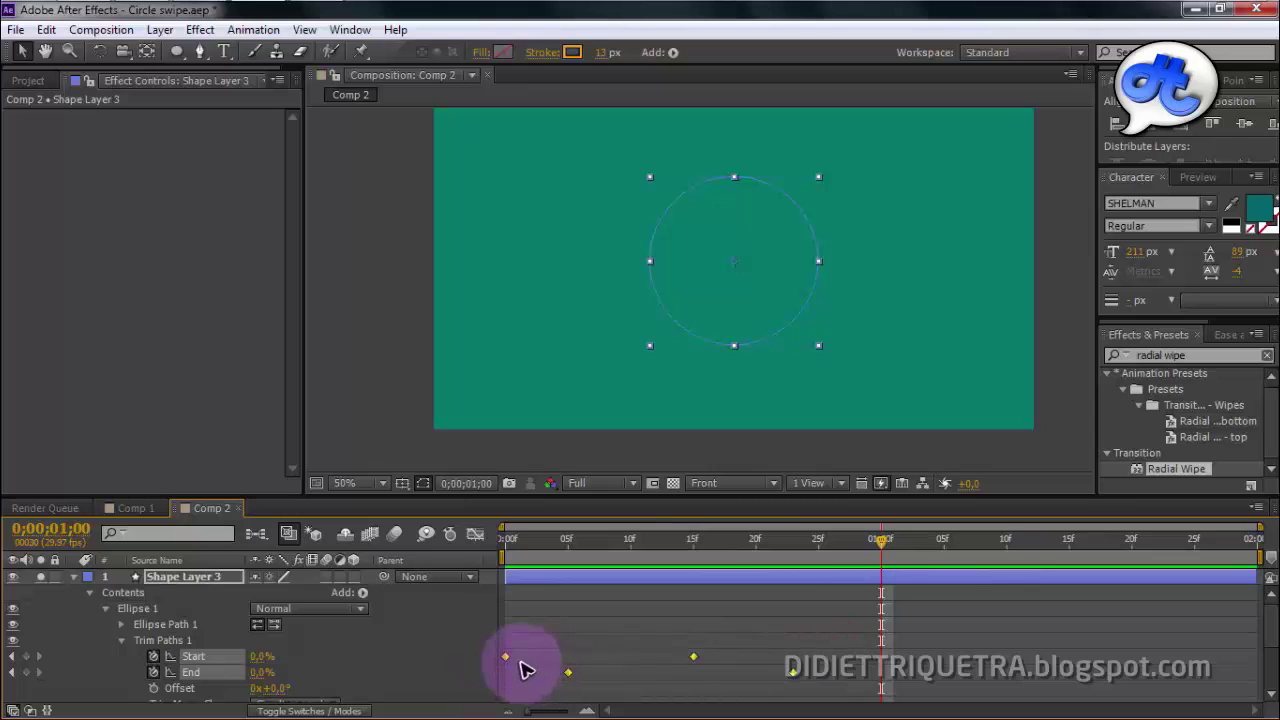
Step: Apply Easy Ease to the Start and End keyframes and check their curves in the Graph Editor
right_click(508, 663)
mouse_move(545, 646)
left_click(857, 520)
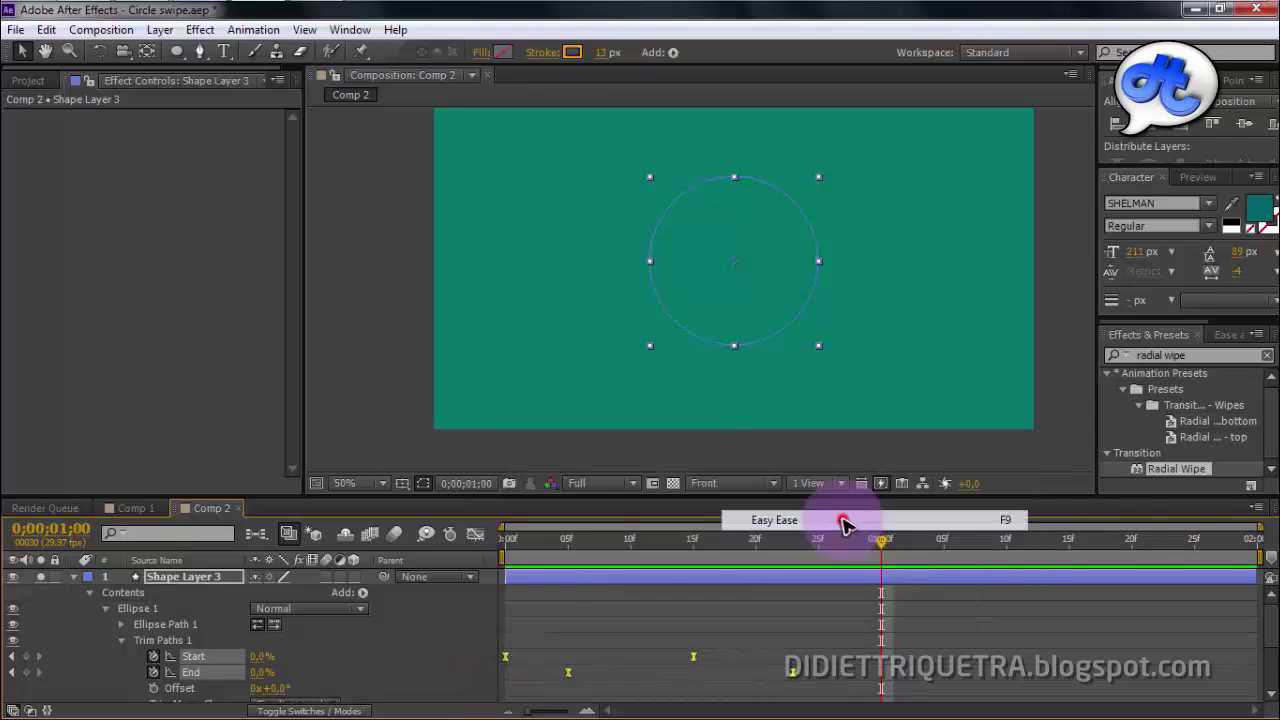
left_click(476, 537)
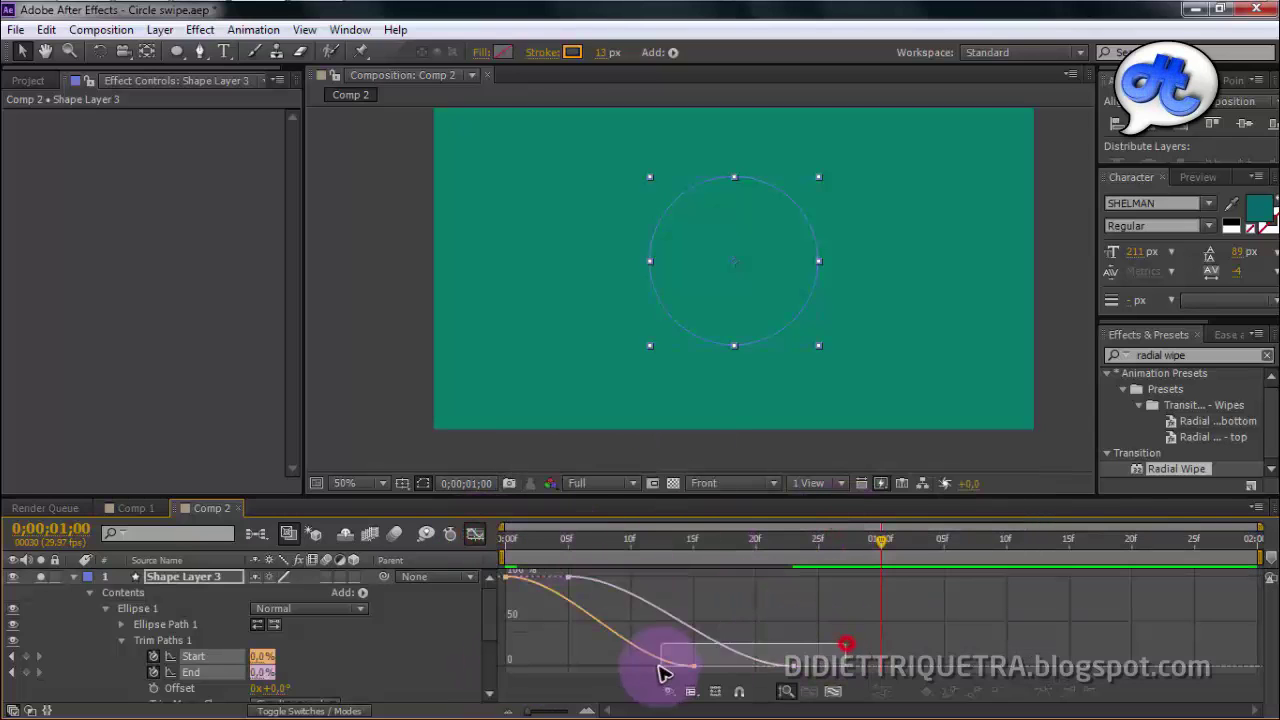
left_click(476, 535)
Step: Preview the eased trim animation with all circle layers visible, then switch to Comp 1
left_click_drag(583, 540, 490, 562)
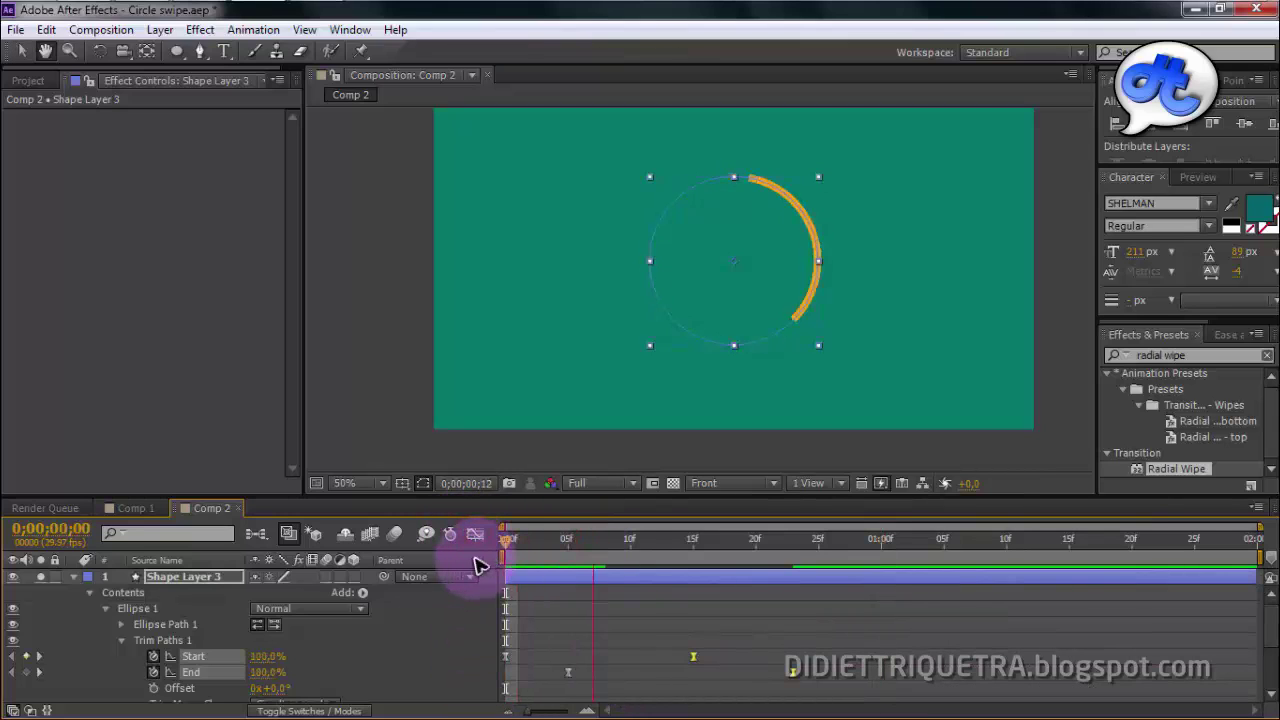
left_click(900, 405)
left_click_drag(757, 538, 500, 566)
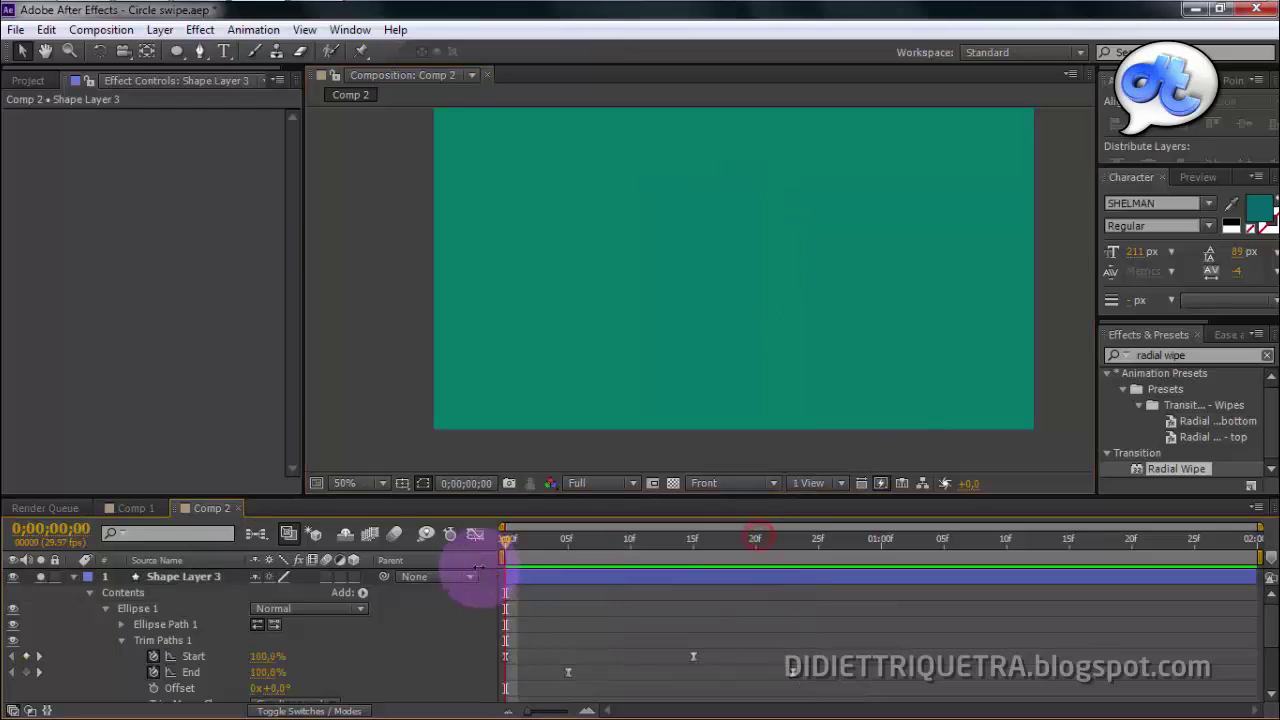
key("space")
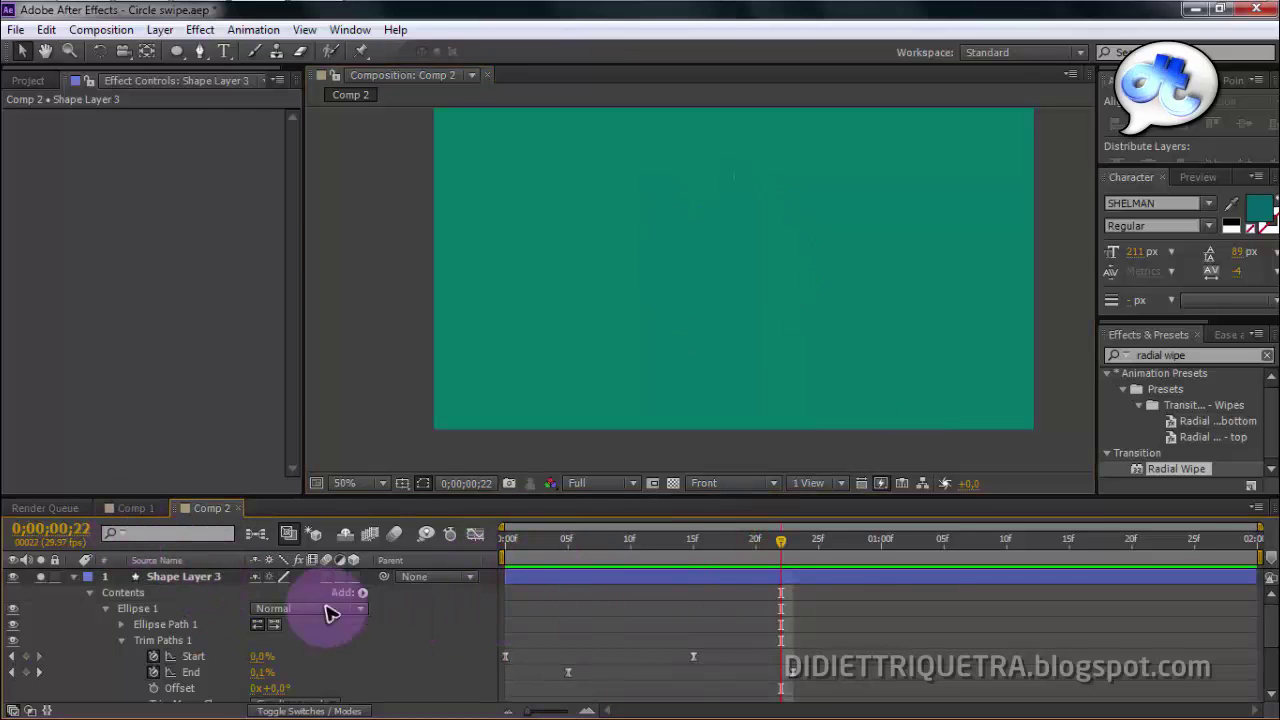
left_click(40, 577)
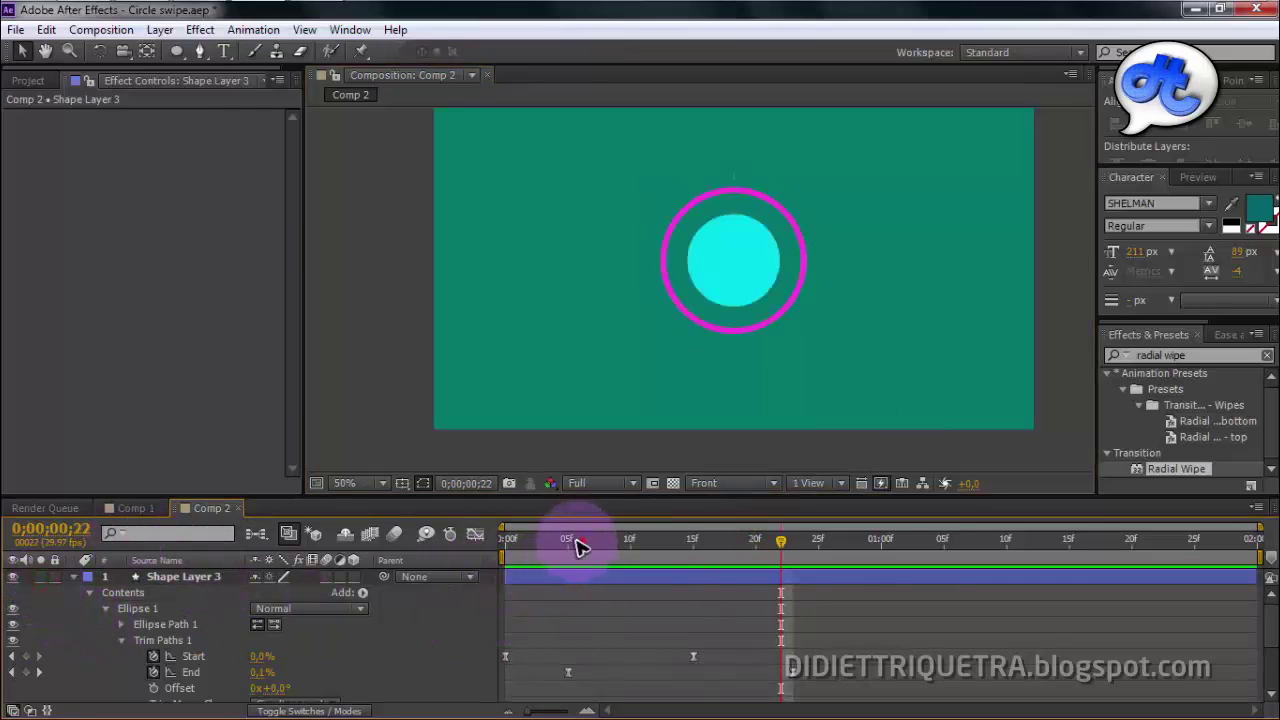
left_click(640, 543)
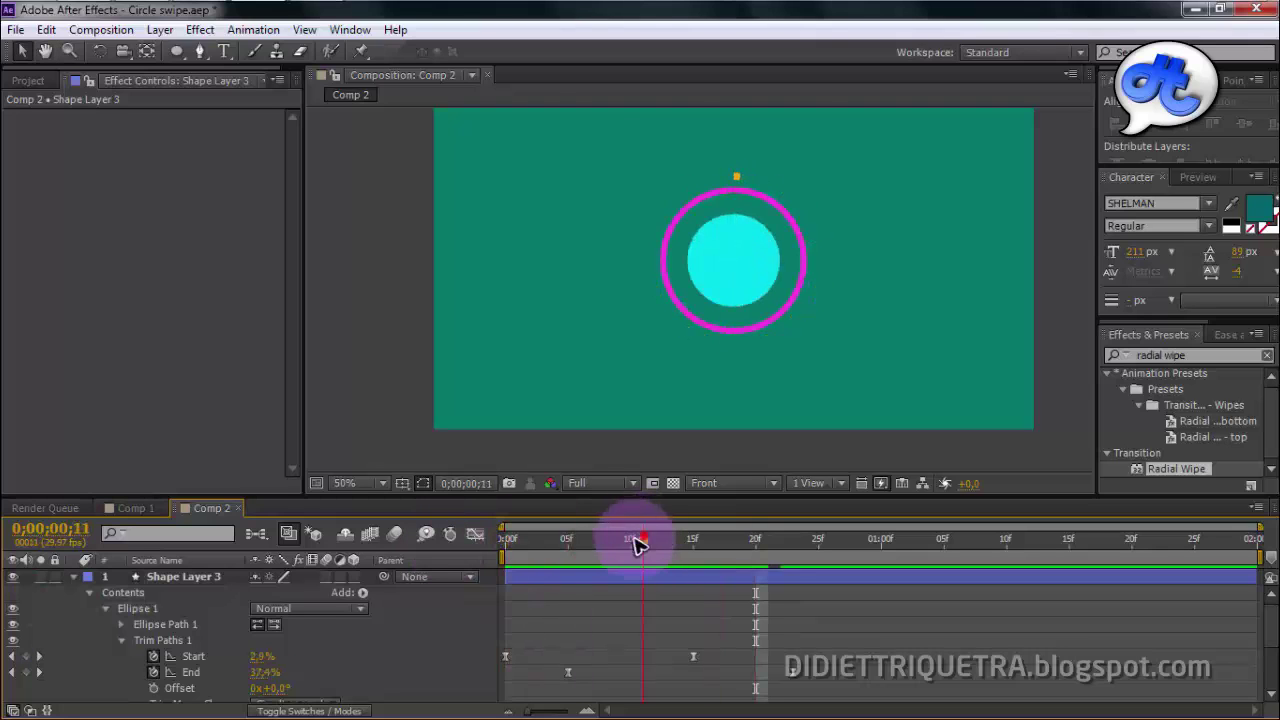
mouse_move(640, 543)
left_mouse_down()
mouse_move(514, 548)
mouse_move(725, 555)
mouse_move(477, 563)
mouse_move(734, 551)
mouse_move(533, 567)
left_mouse_up()
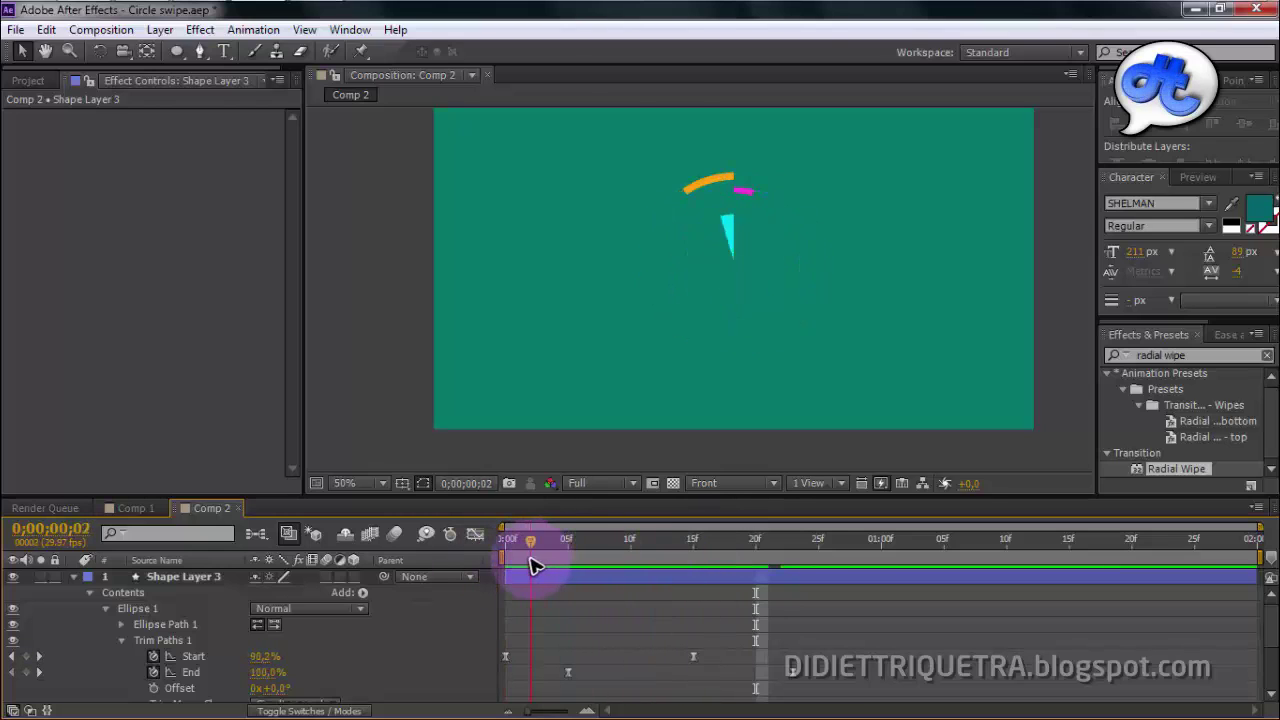
left_click(120, 508)
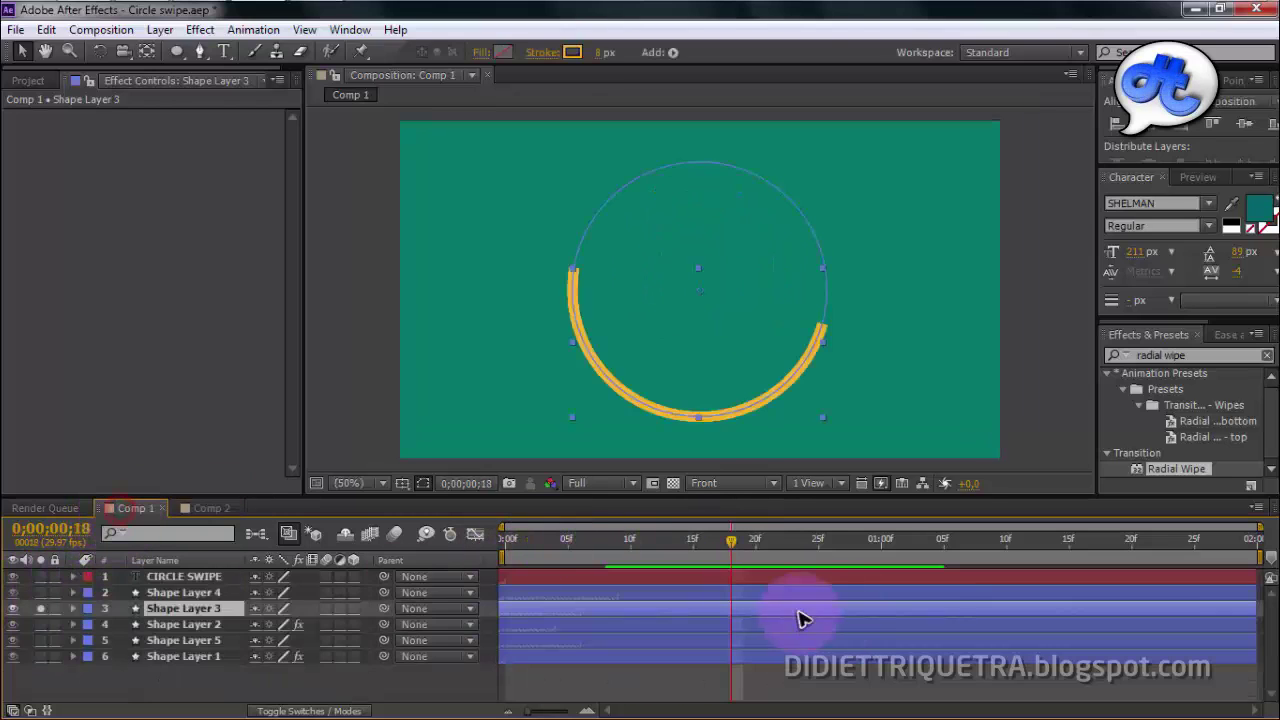
Step: Scrub Comp 1 to frame 7 for reference, then return to Comp 2
left_click(731, 541)
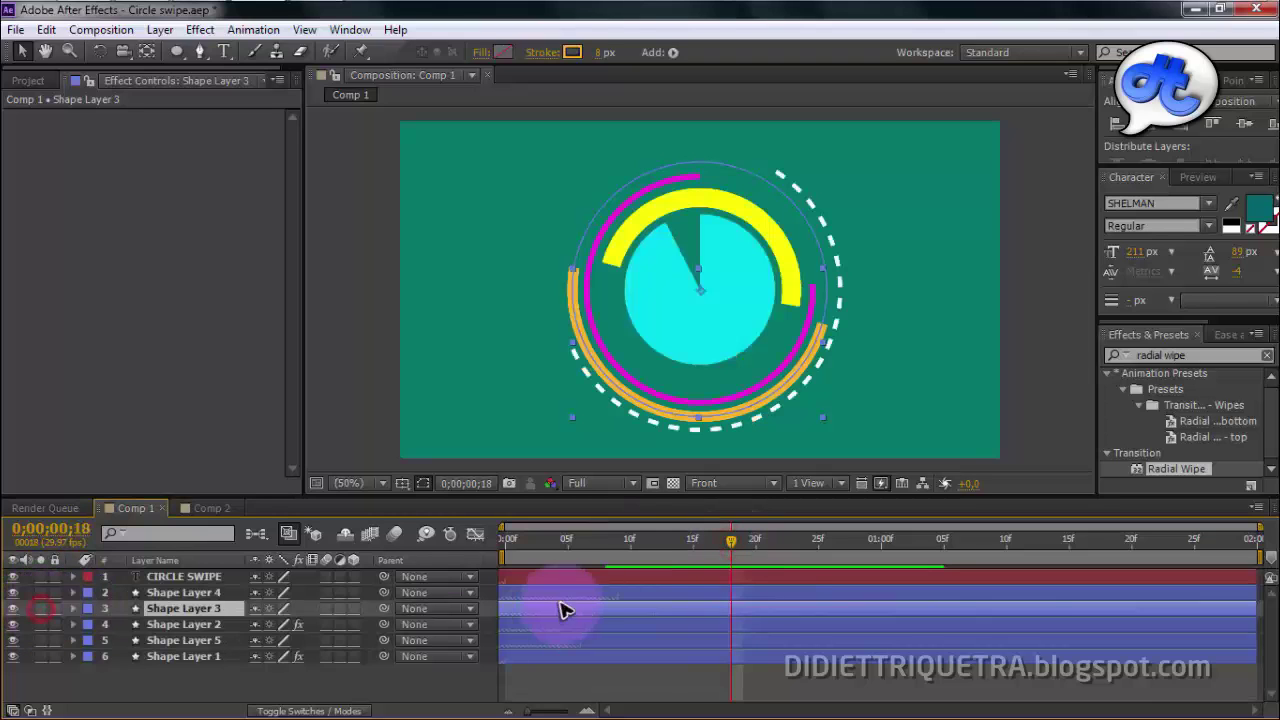
mouse_move(727, 541)
left_mouse_down()
mouse_move(600, 567)
mouse_move(694, 565)
left_mouse_up()
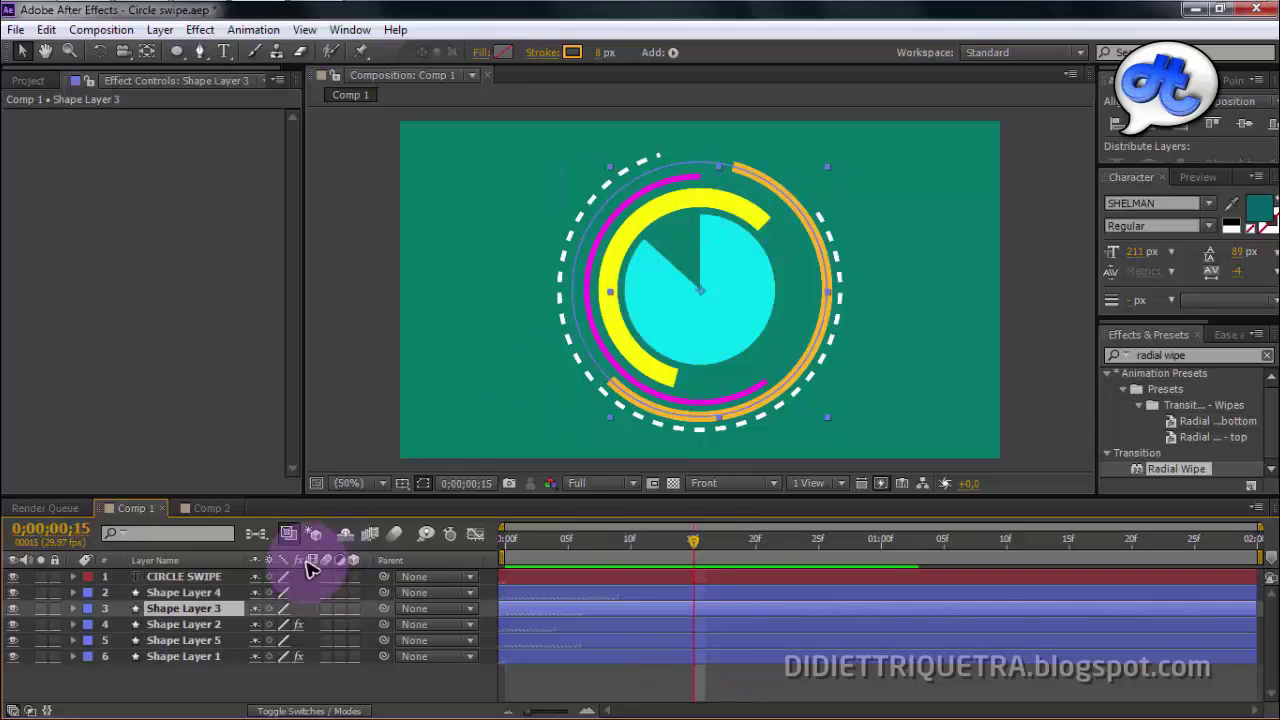
left_click(205, 510)
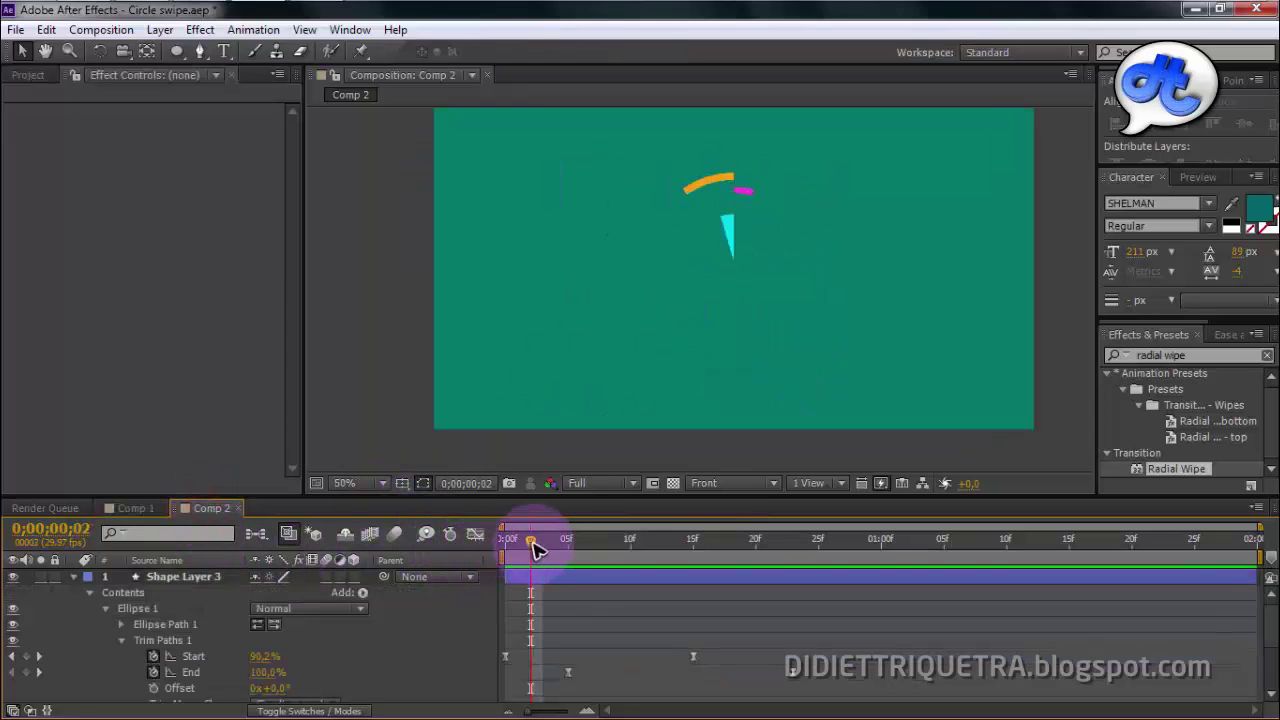
Step: Duplicate the top ring layer as Shape Layer 4
left_click_drag(535, 550, 594, 543)
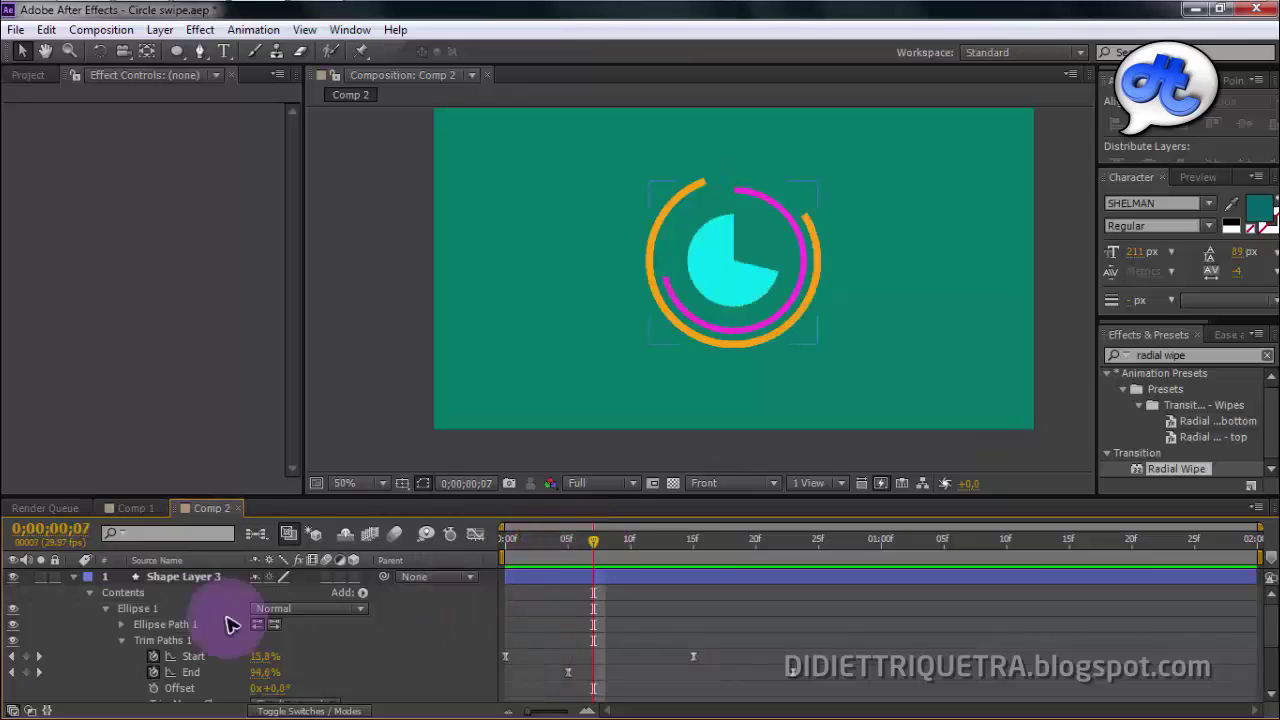
left_click(74, 577)
left_click(183, 577)
key("ctrl+d")
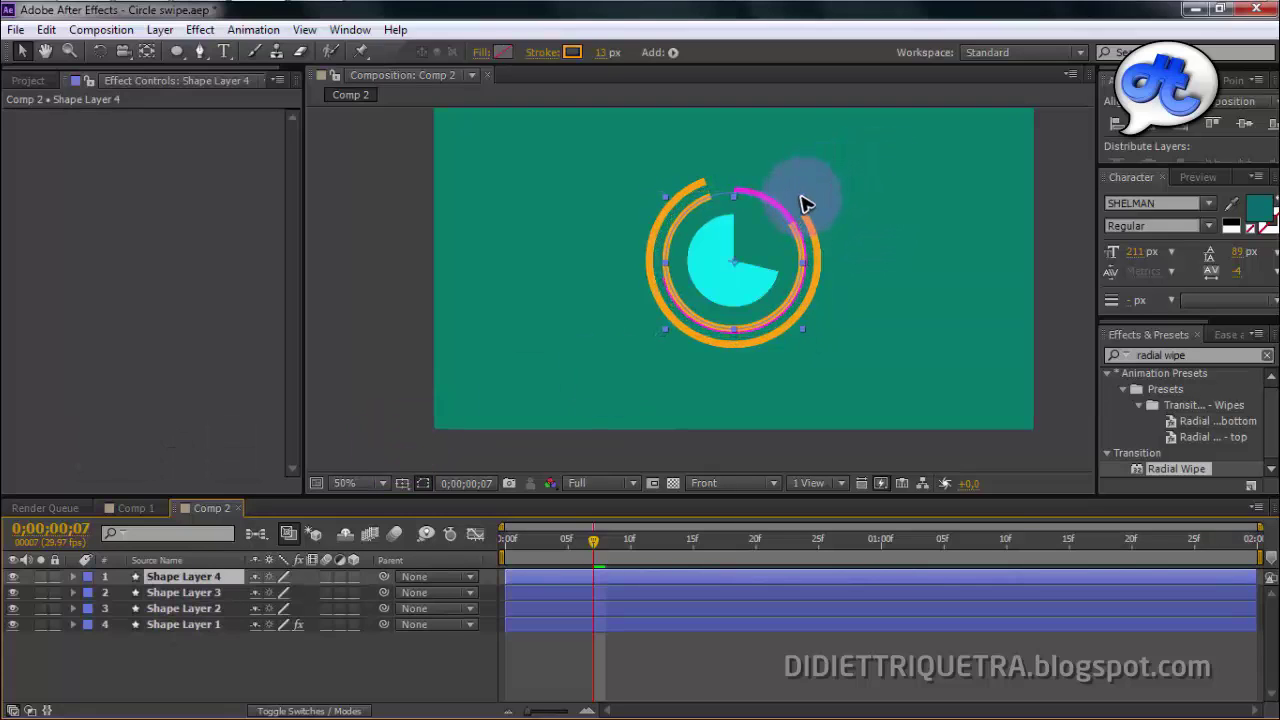
Step: Change Shape Layer 4's stroke colour to yellow (E2FE27)
left_click(790, 215)
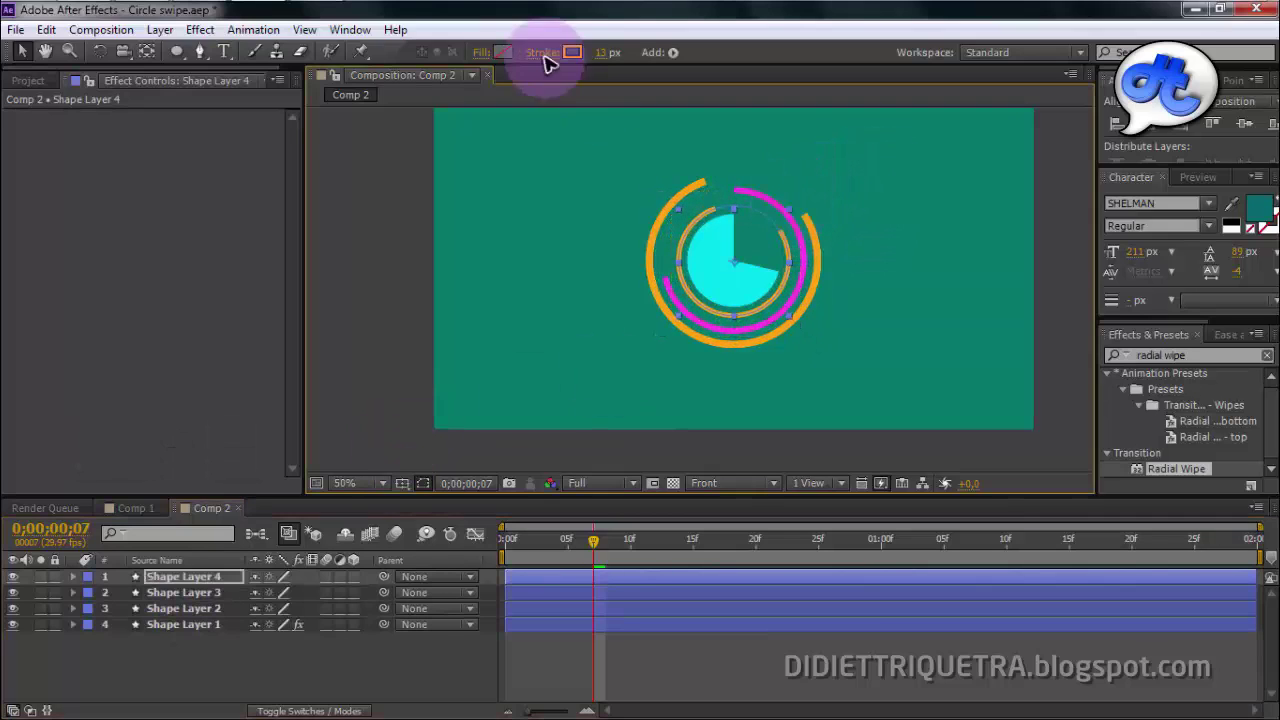
left_click(572, 52)
left_click(666, 451)
left_click(718, 592)
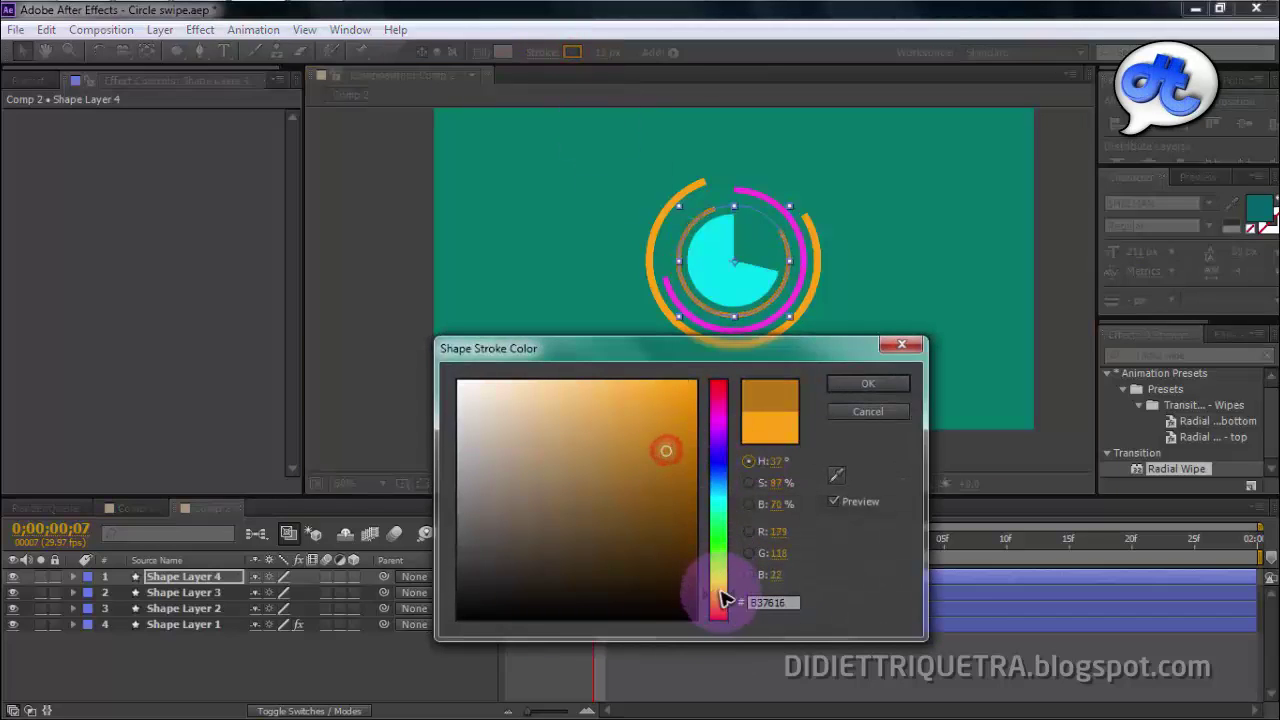
left_click(696, 381)
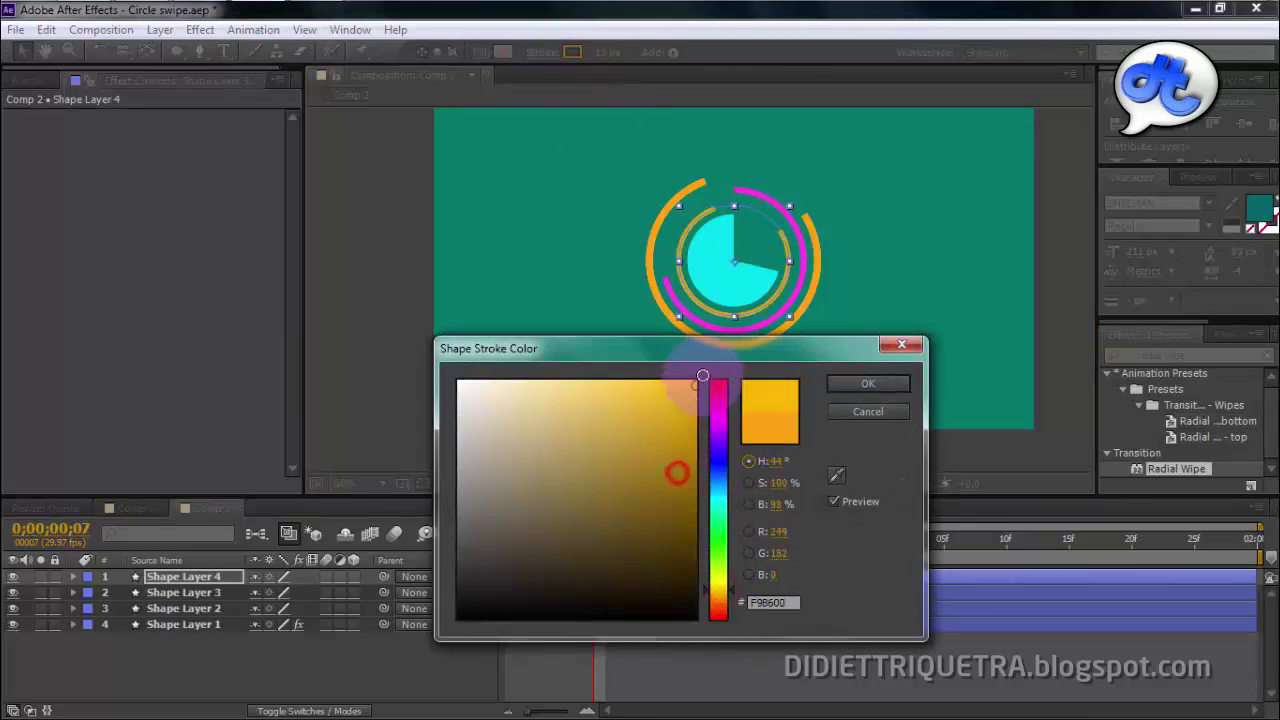
left_click(730, 580)
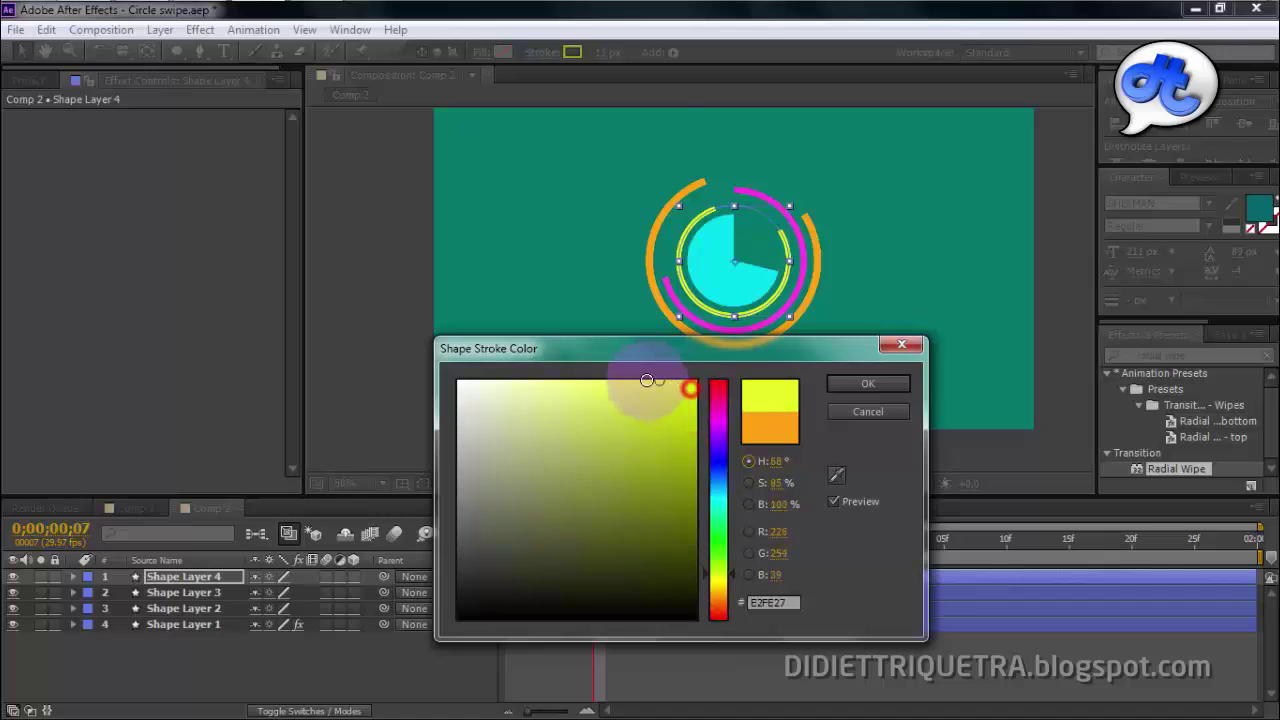
left_click(866, 387)
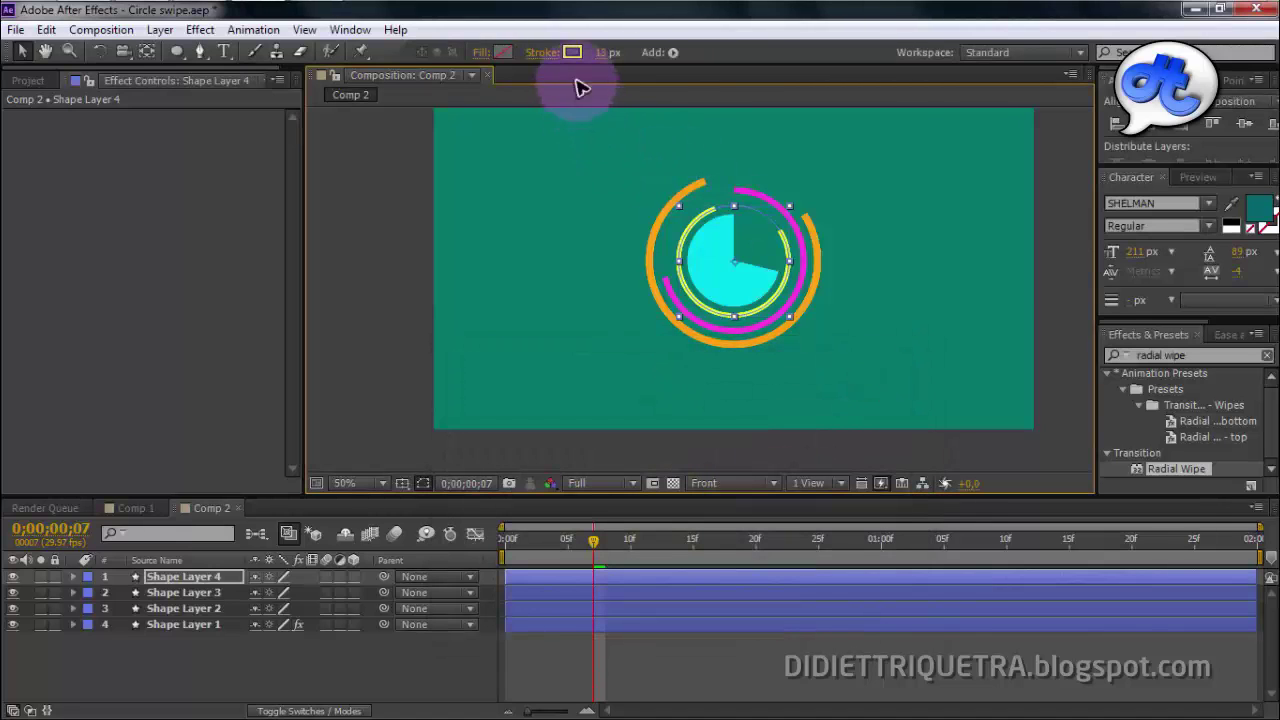
Step: Thicken the yellow ring's stroke width, entering 33 px
left_click_drag(595, 53, 609, 53)
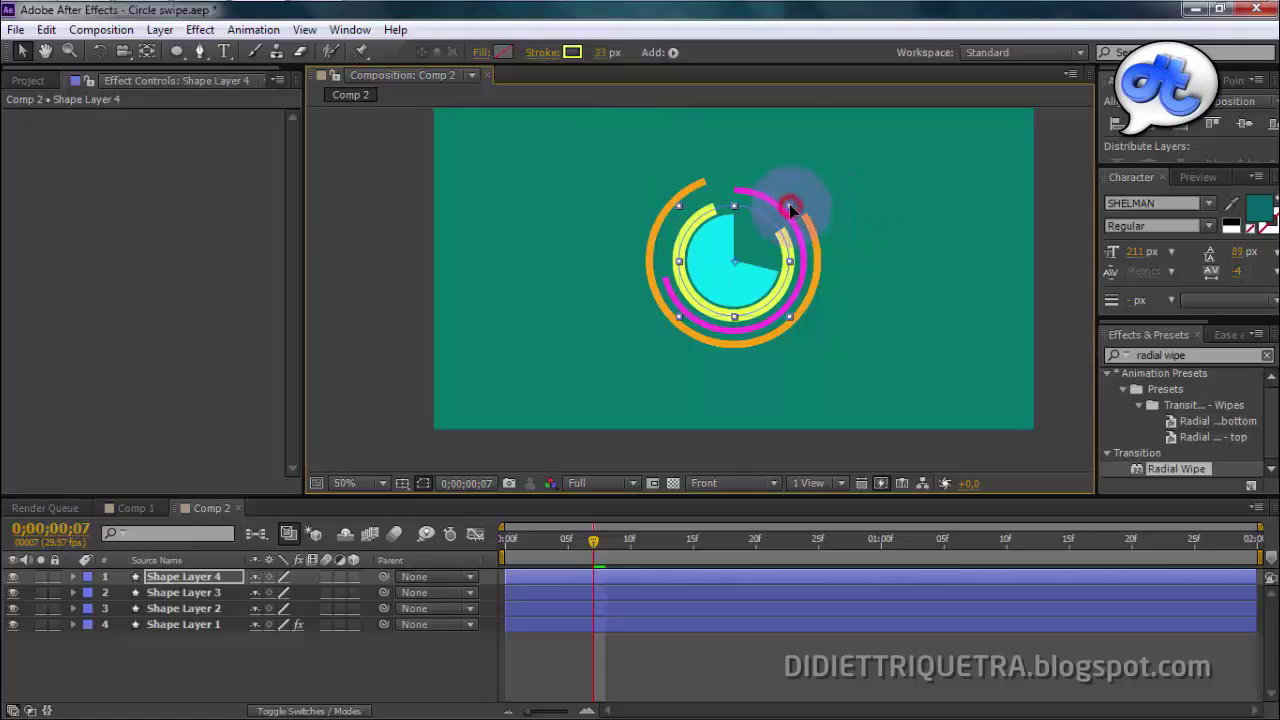
type("33")
key("Return")
scroll(792, 202, "up", 2)
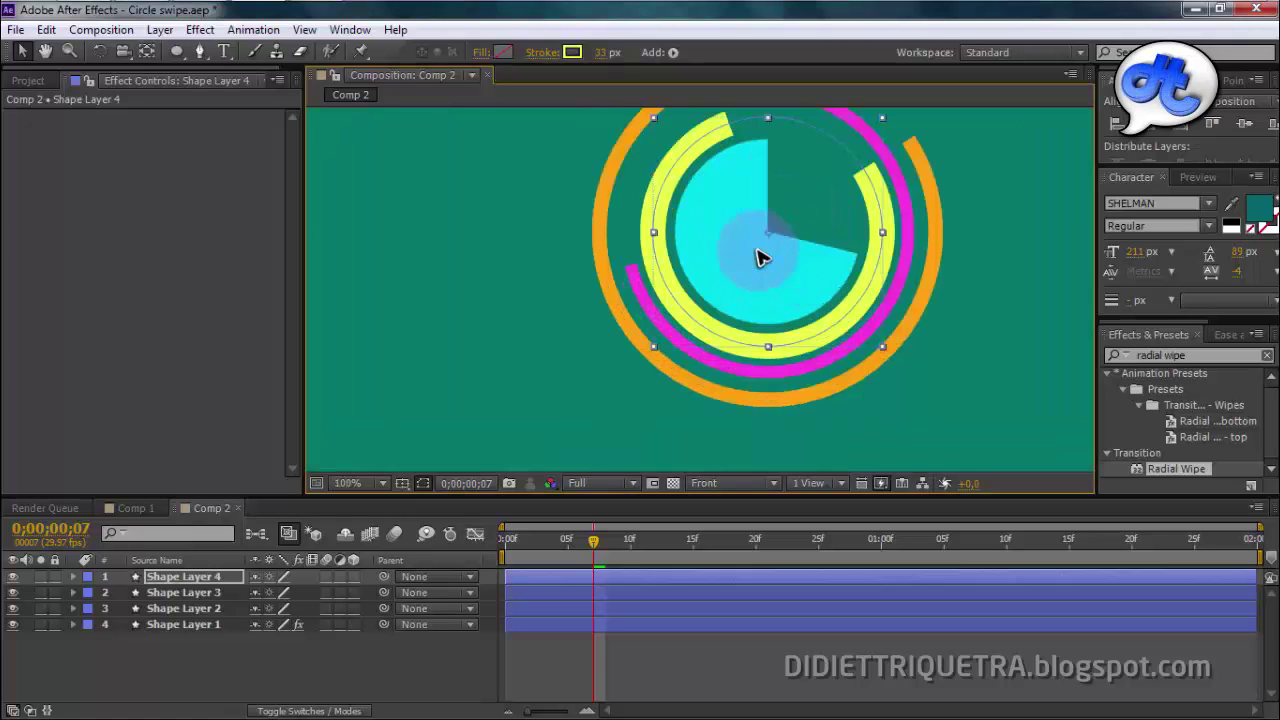
left_click(599, 52)
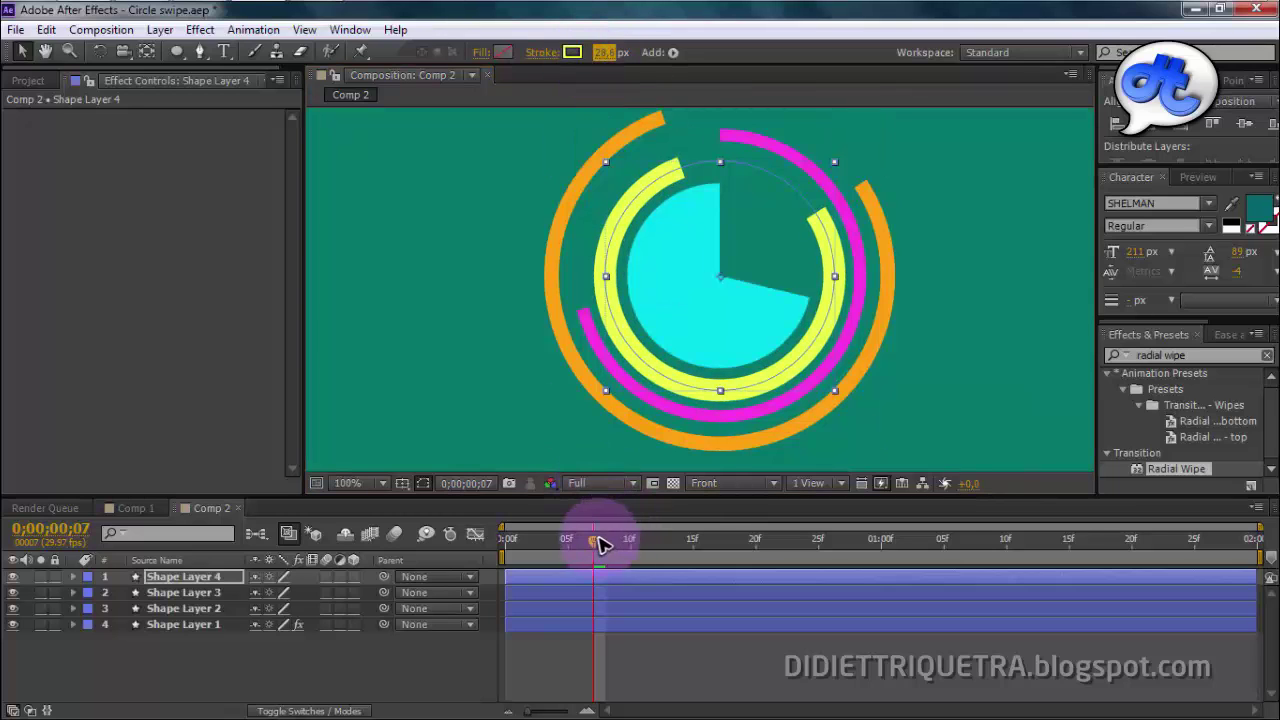
Step: Preview the animation and expand Shape Layer 4's Ellipse 1 Trim Paths 1 properties
left_click_drag(603, 543, 466, 551)
key("space")
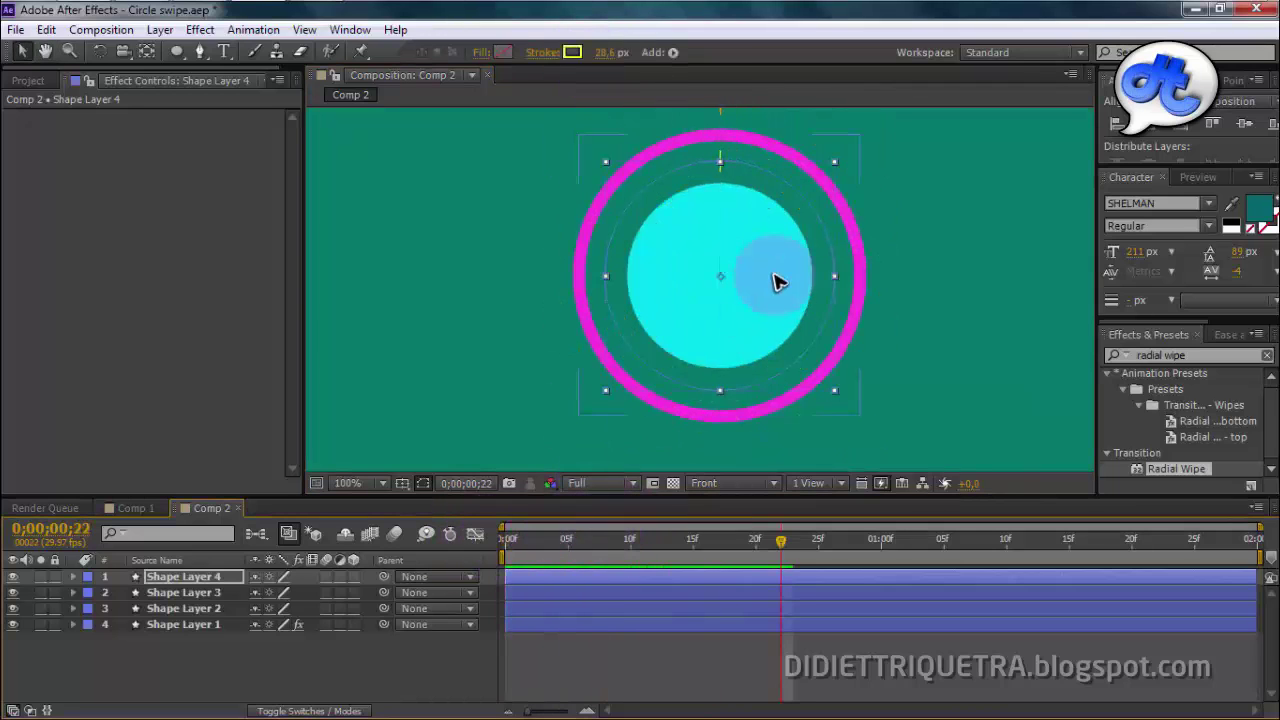
scroll(778, 277, "down", 2)
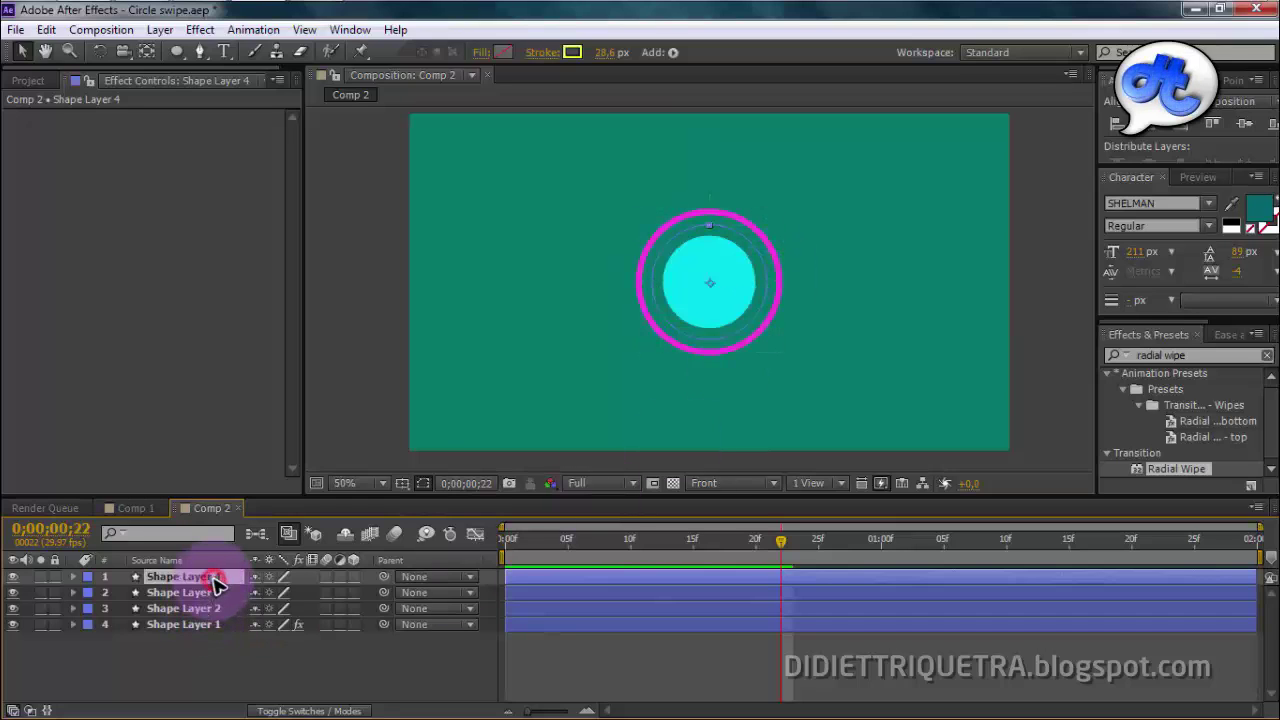
left_click(73, 577)
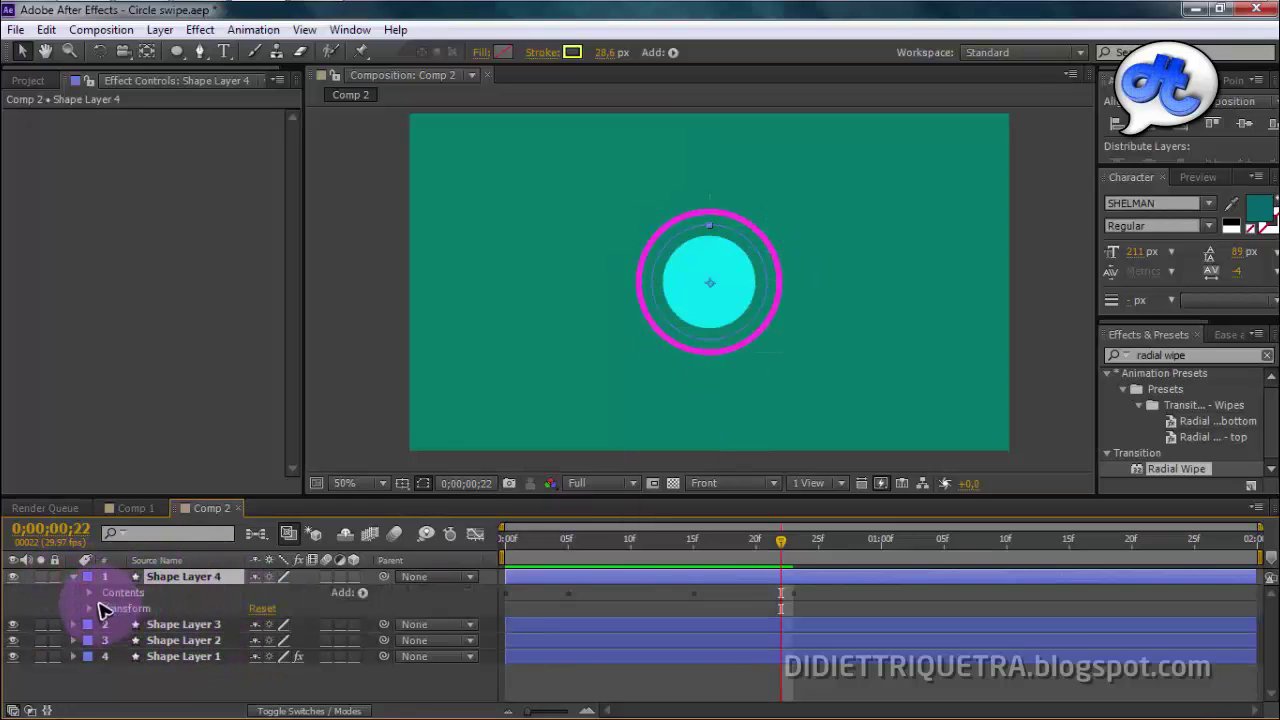
left_click(90, 593)
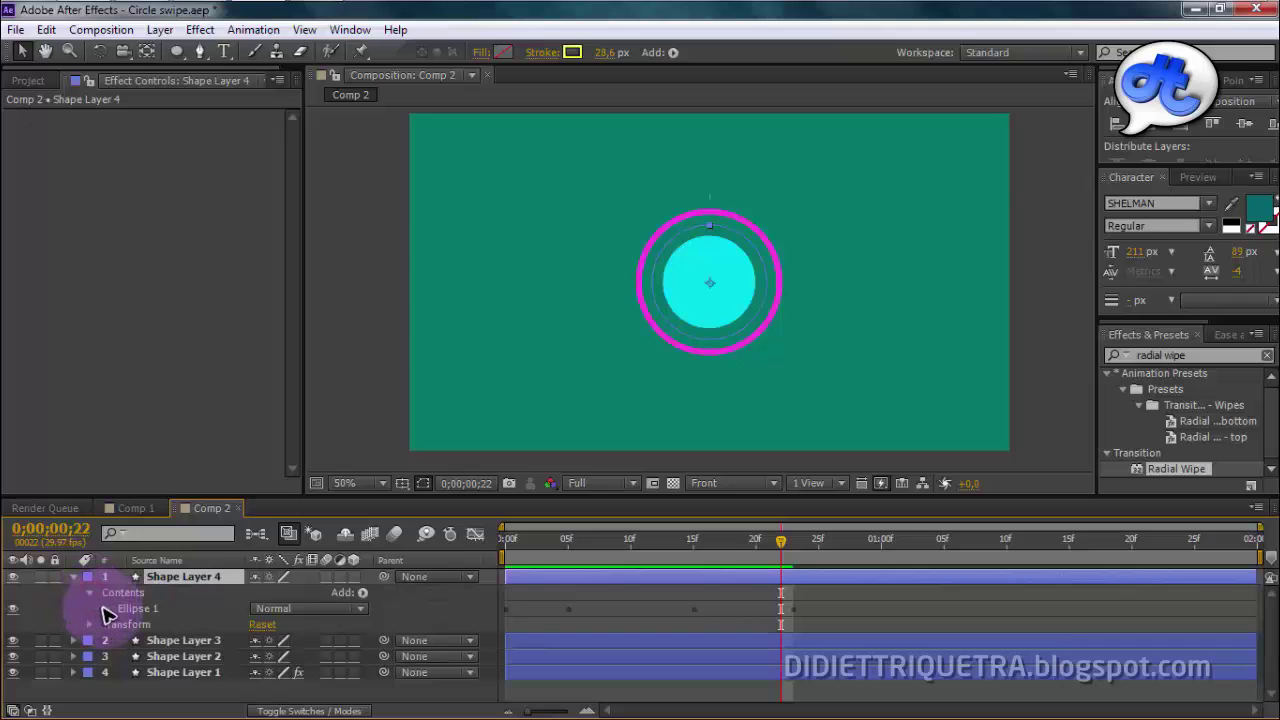
left_click(105, 609)
scroll(214, 611, "down", 1)
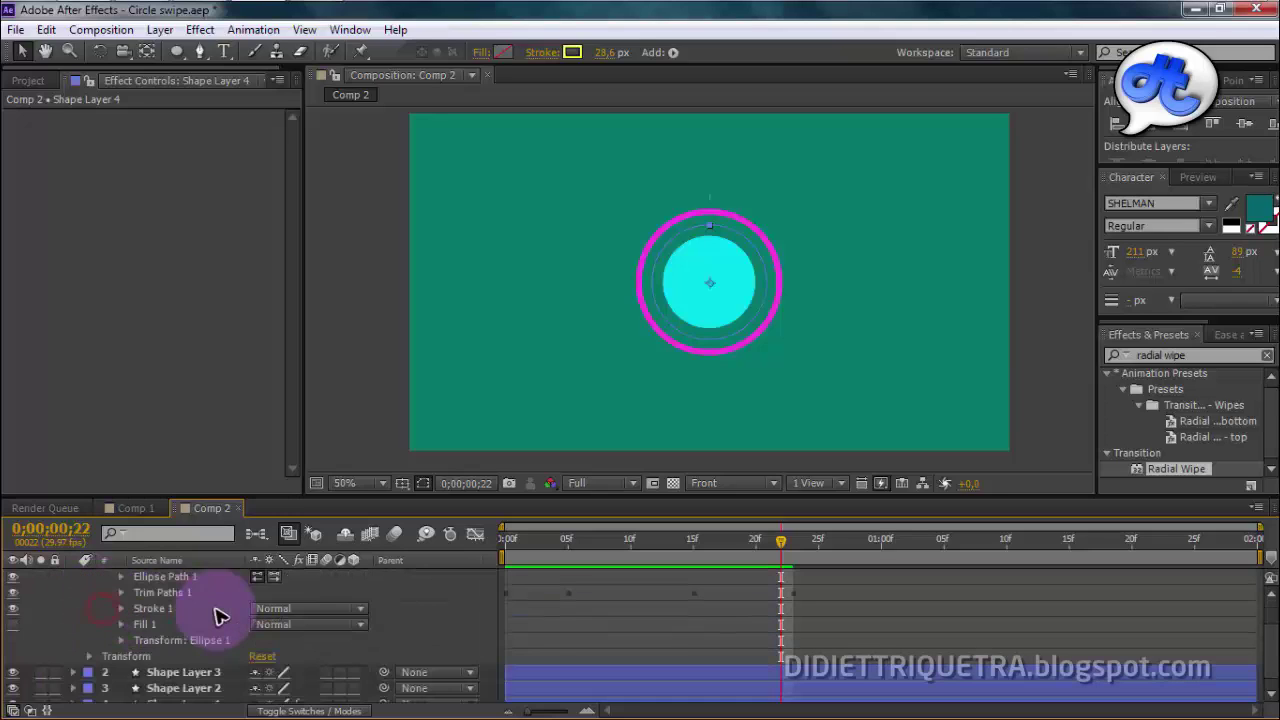
left_click(124, 594)
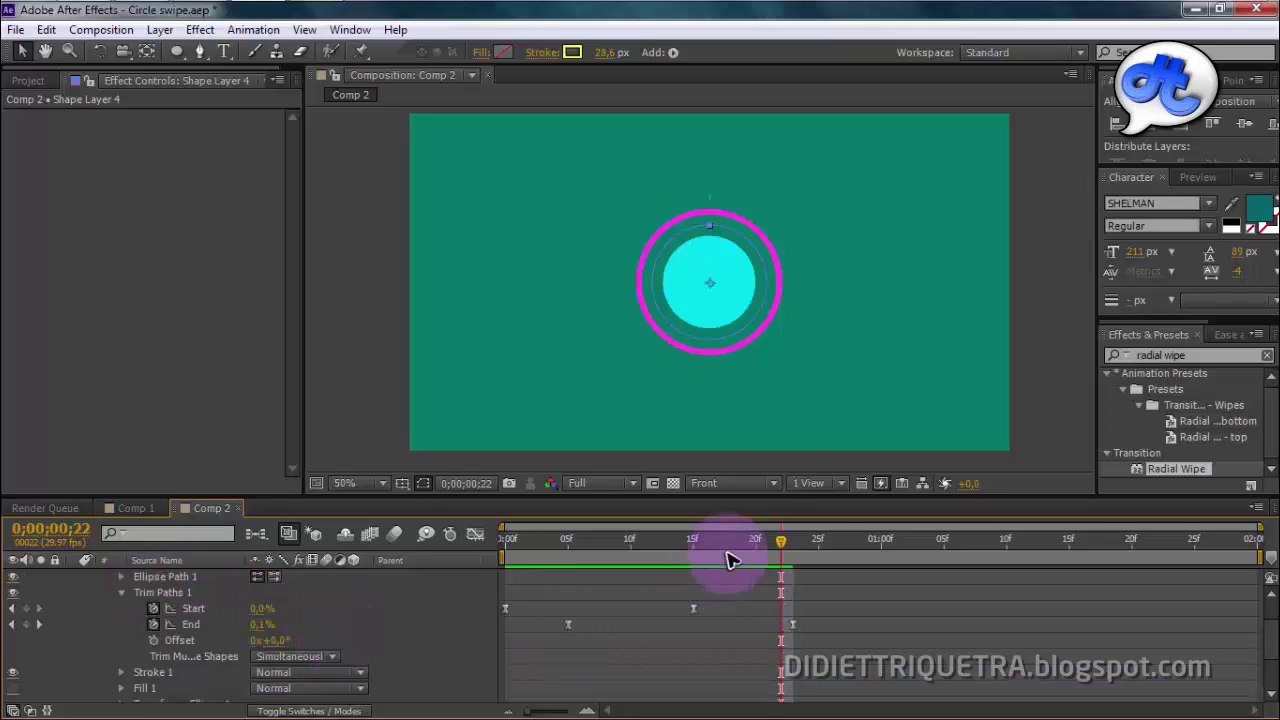
Step: Set Shape Layer 4's Trim Paths Offset to 180°
left_click_drag(745, 545, 614, 556)
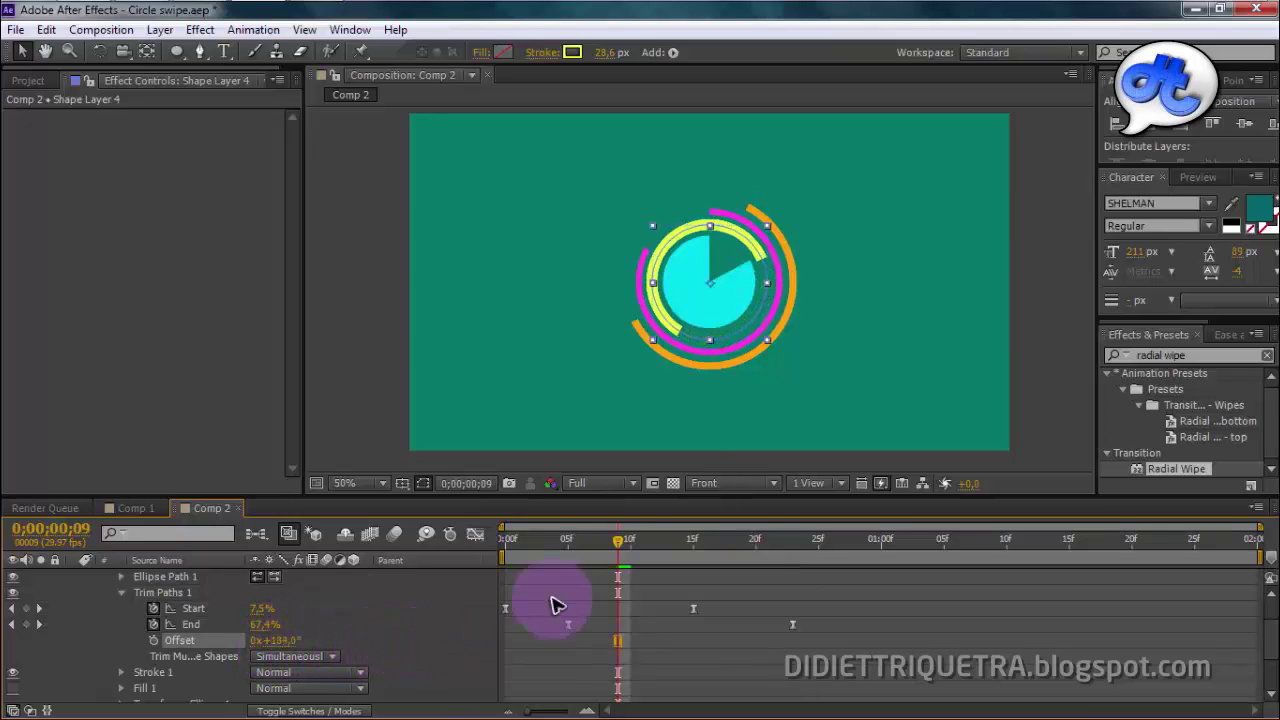
left_click_drag(614, 539, 445, 538)
key("space")
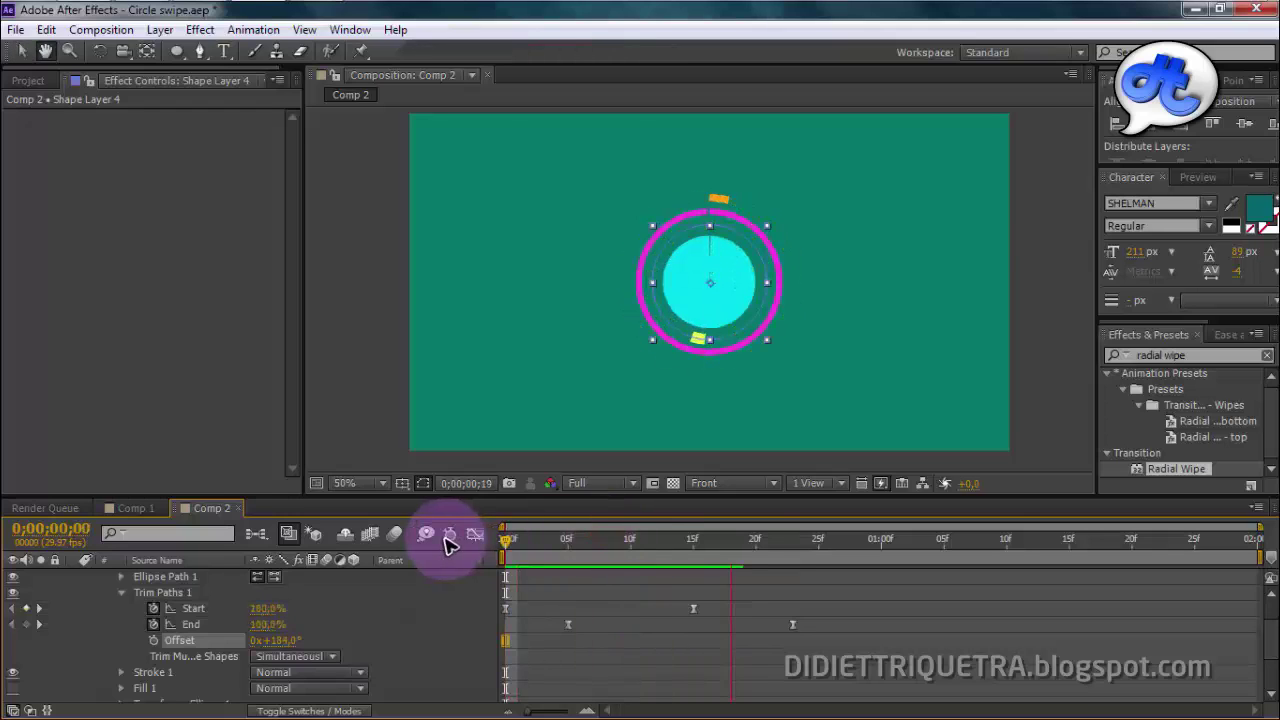
mouse_move(634, 543)
left_mouse_down()
mouse_move(503, 551)
mouse_move(560, 558)
left_mouse_up()
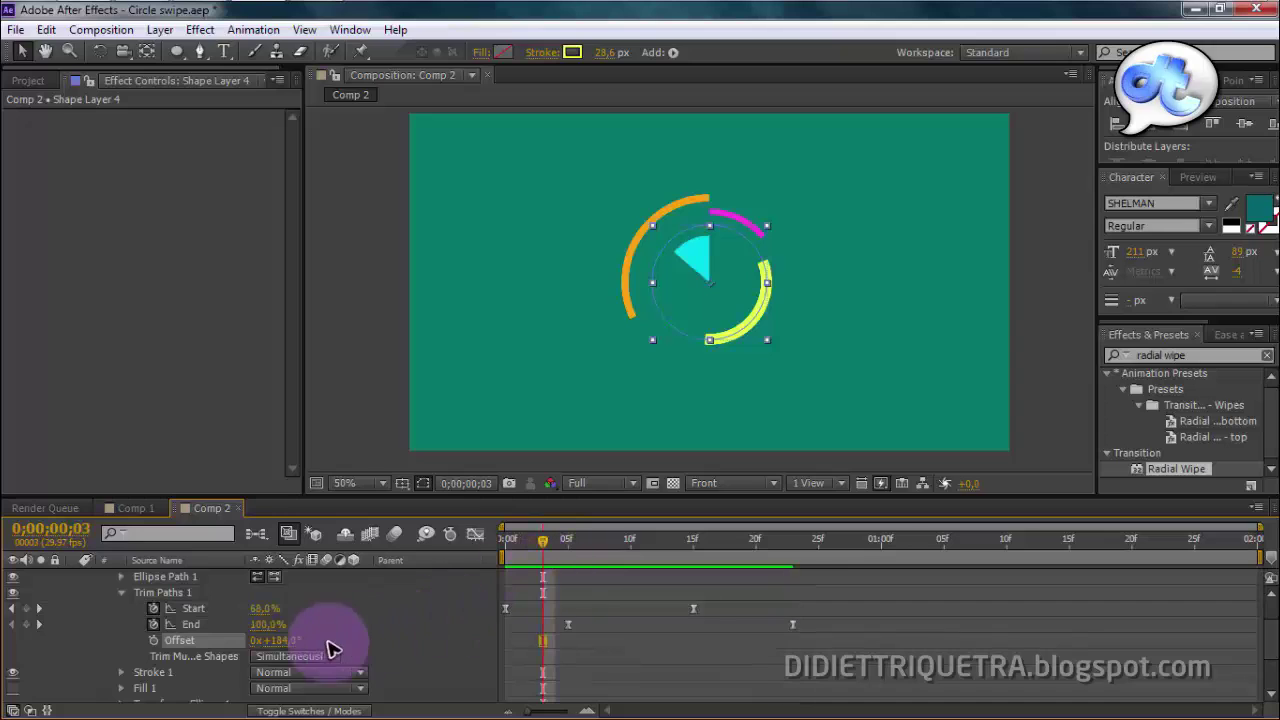
left_click(280, 640)
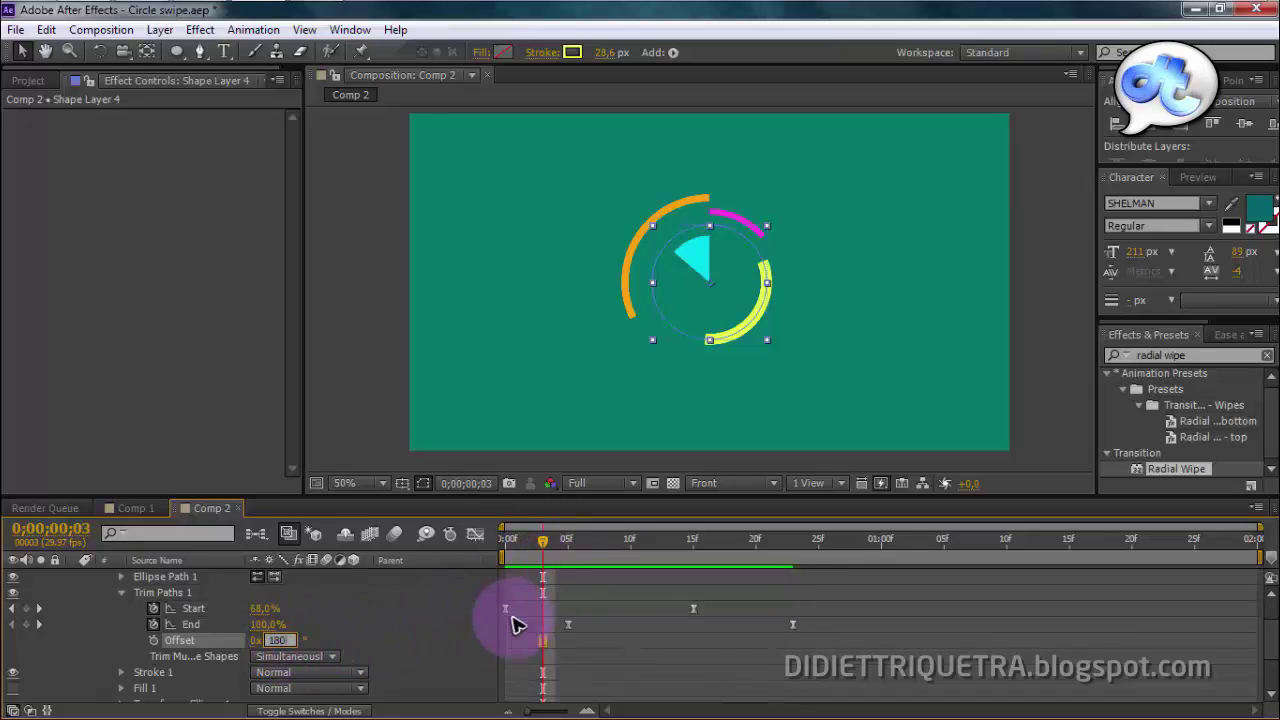
Step: Preview the offset yellow ring from frame 0, then switch to Comp 1
left_click_drag(677, 538, 486, 537)
key("space")
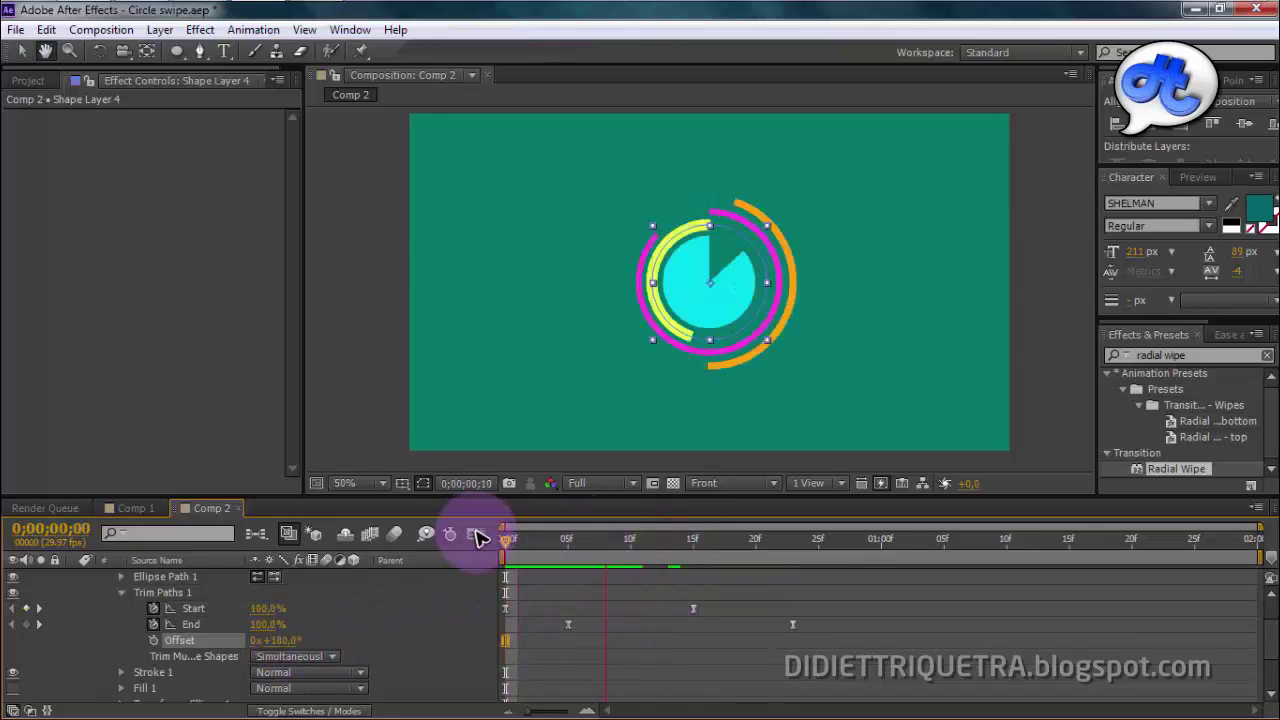
left_click(1061, 380)
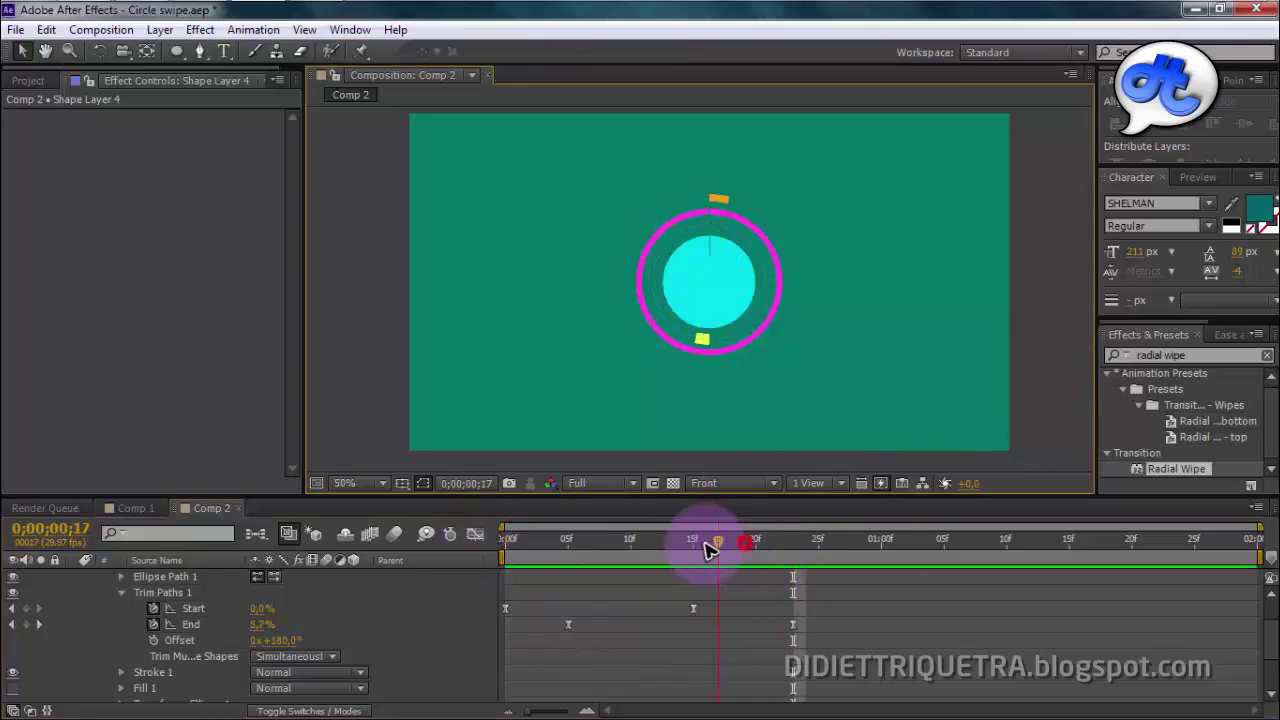
left_click_drag(708, 548, 592, 557)
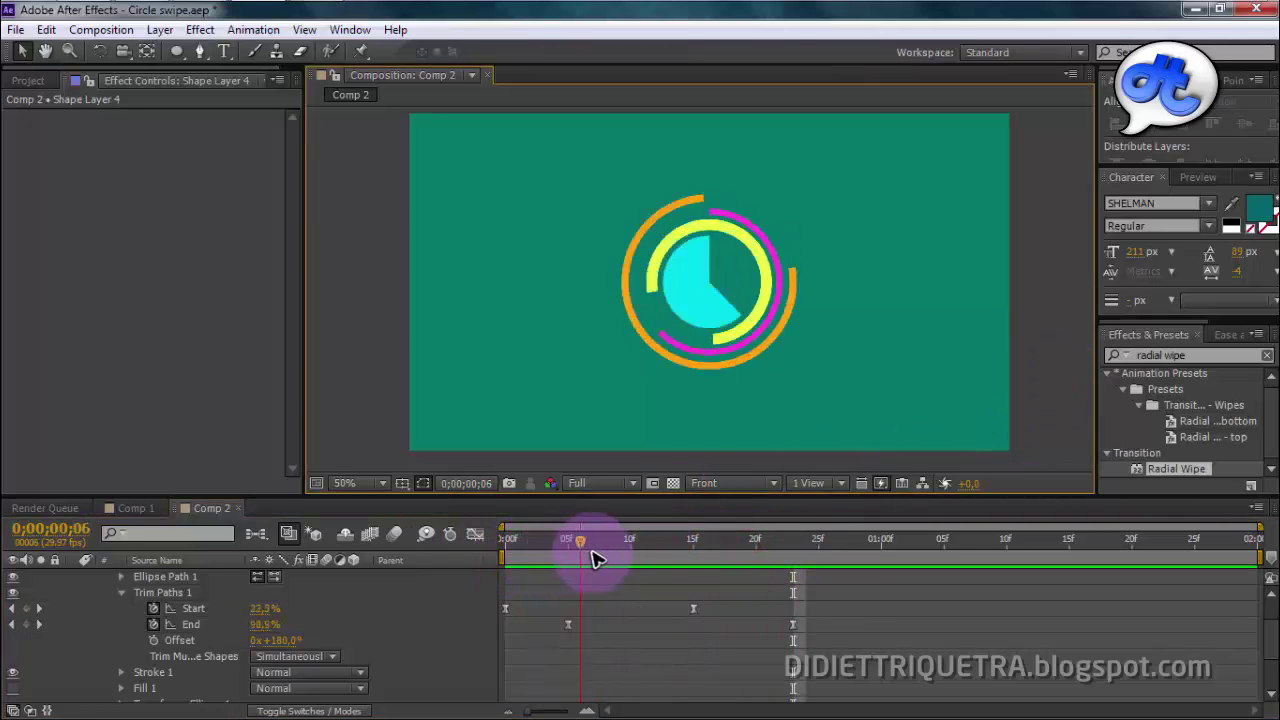
left_click_drag(592, 557, 505, 560)
key("space")
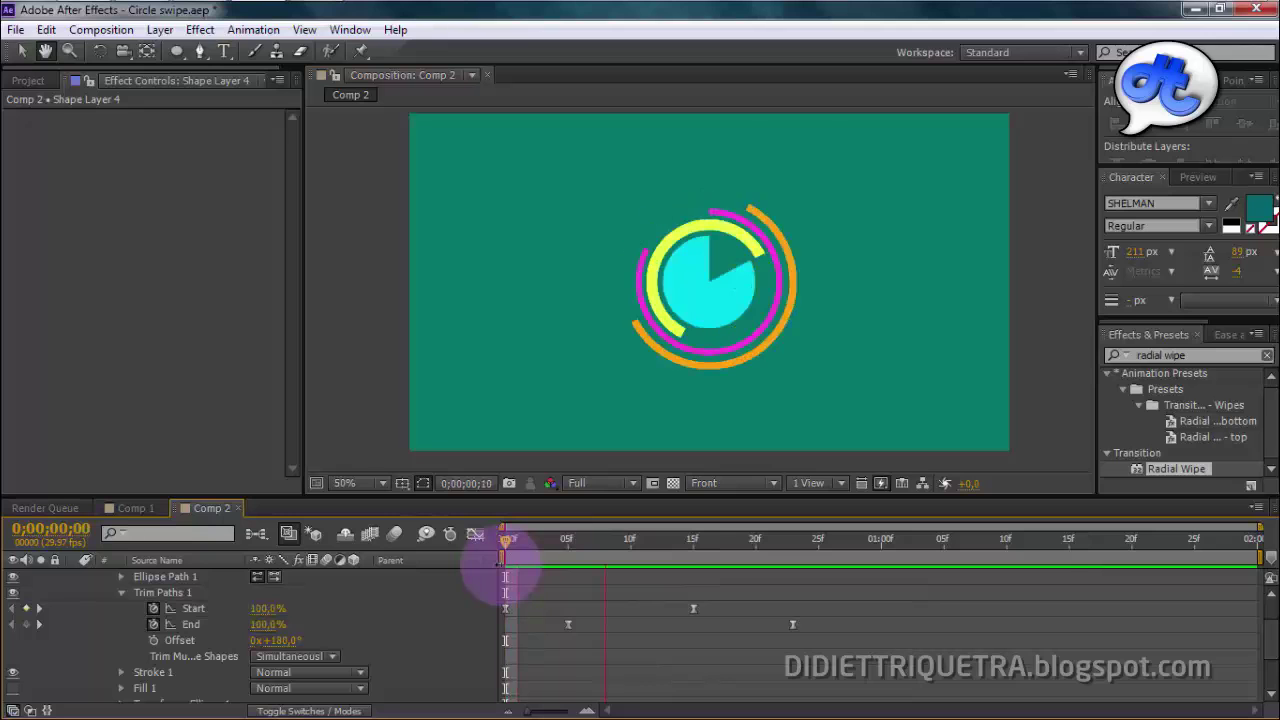
left_click(632, 540)
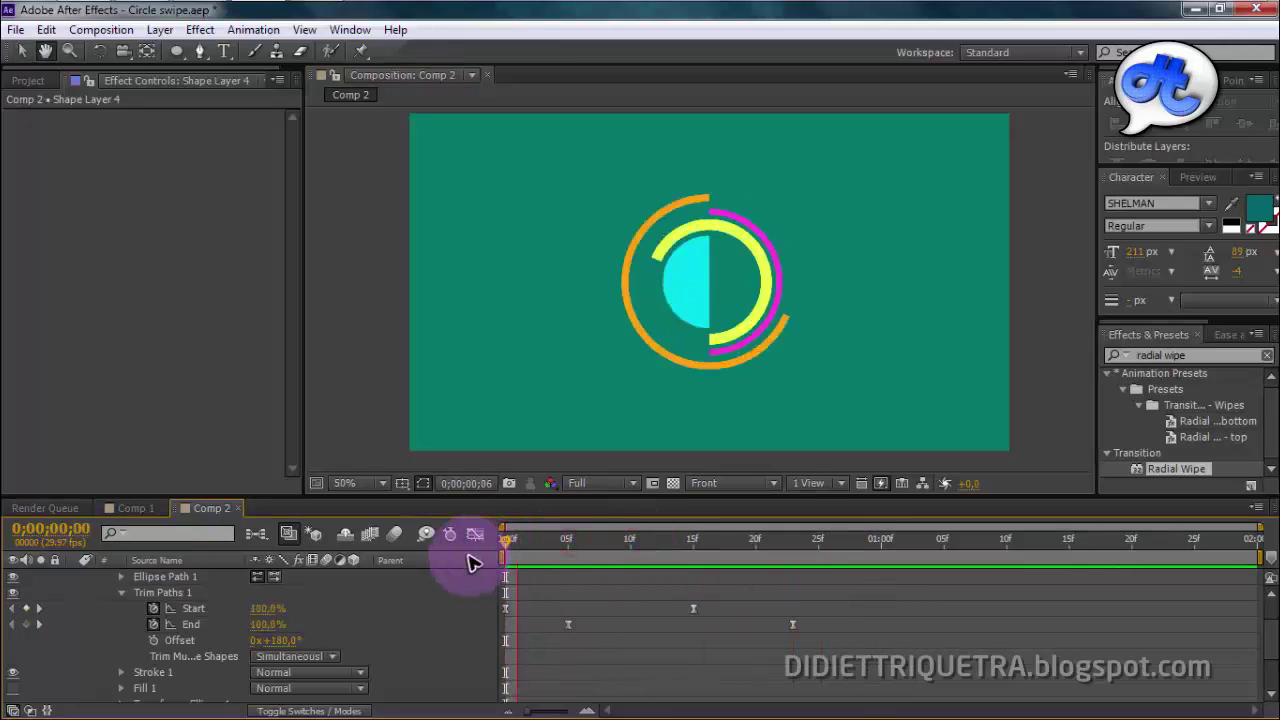
left_click(136, 508)
Step: Scrub Comp 1's rings around frame 15, then return to Comp 2 and collapse Shape Layer 4
left_click(695, 555)
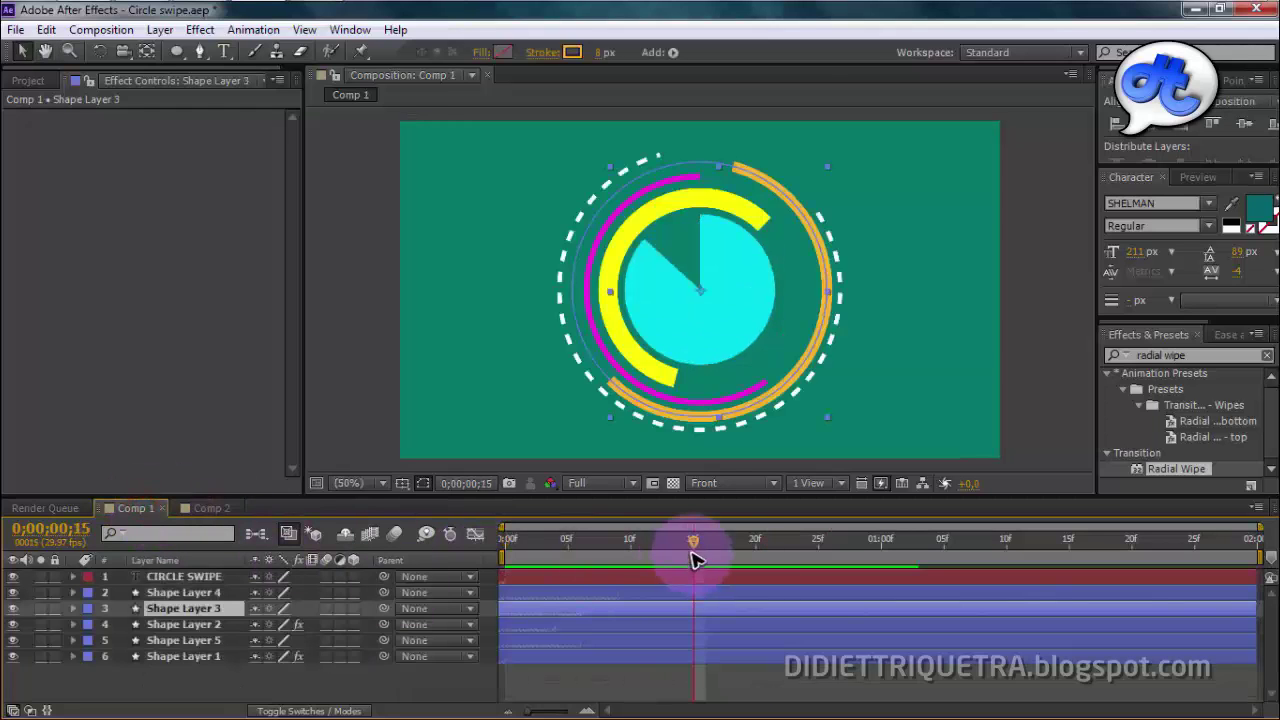
left_click_drag(695, 555, 720, 548)
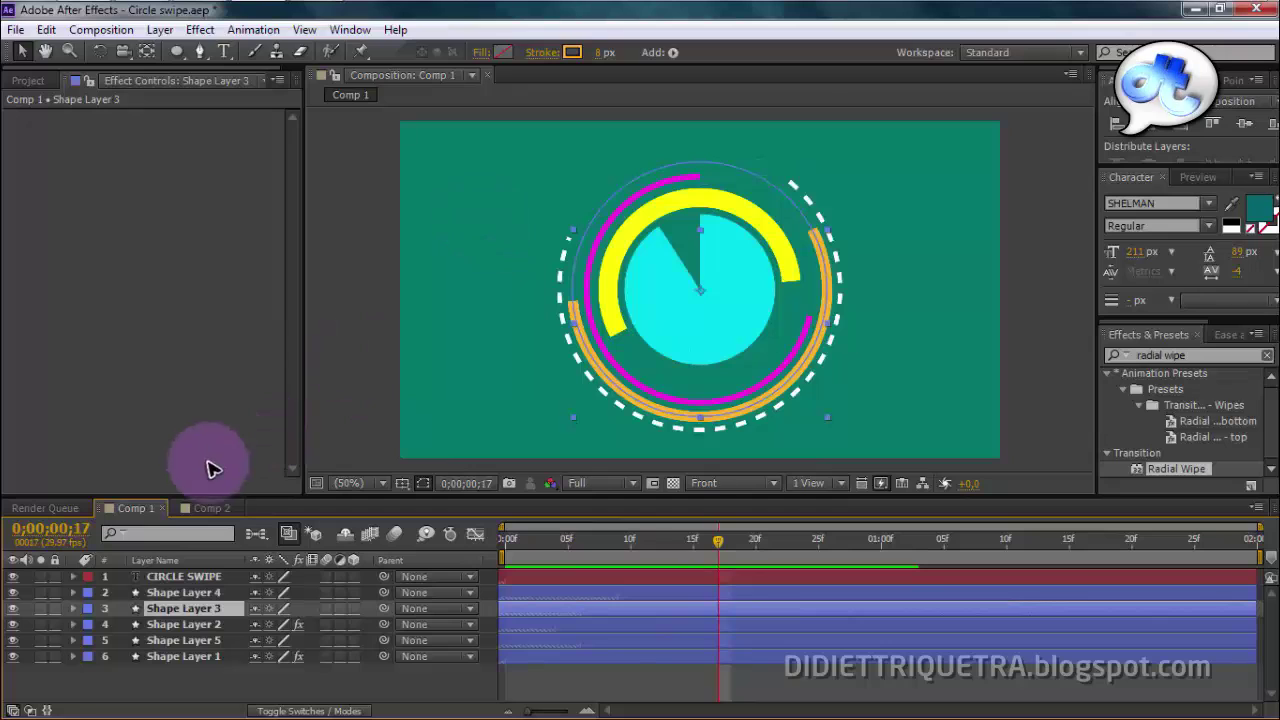
left_click(213, 510)
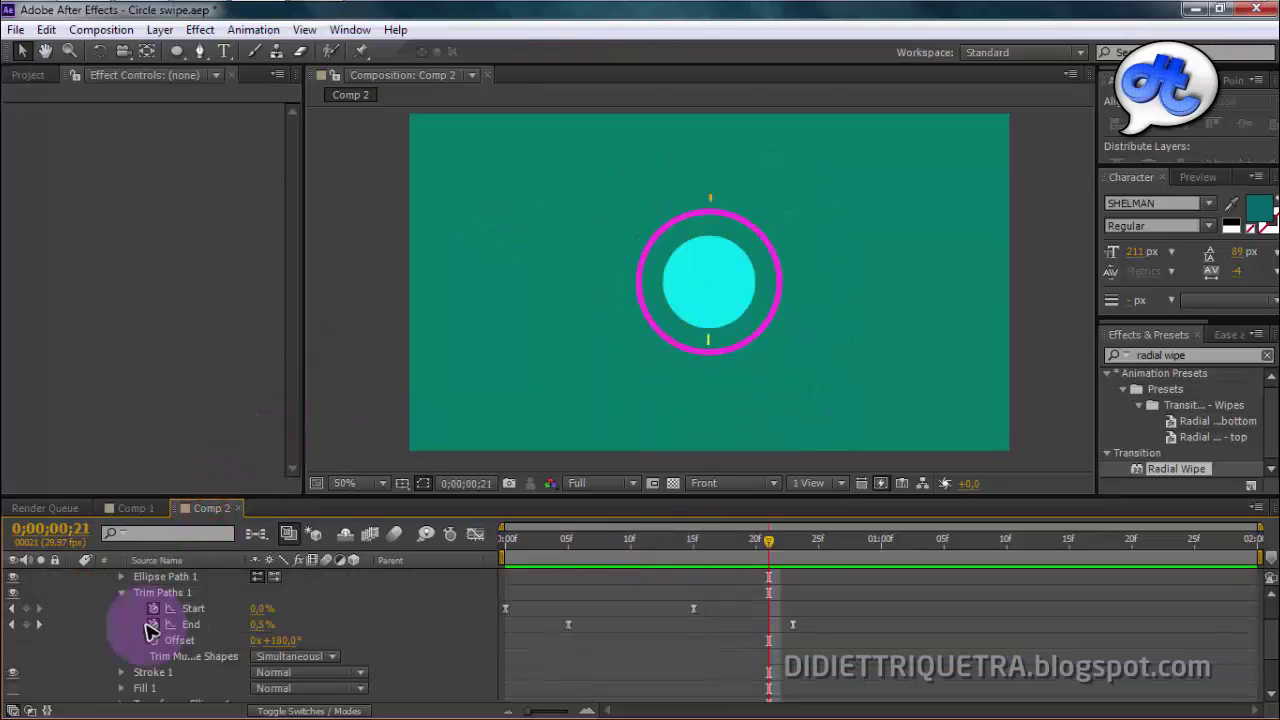
scroll(135, 612, "up", 3)
left_click(72, 577)
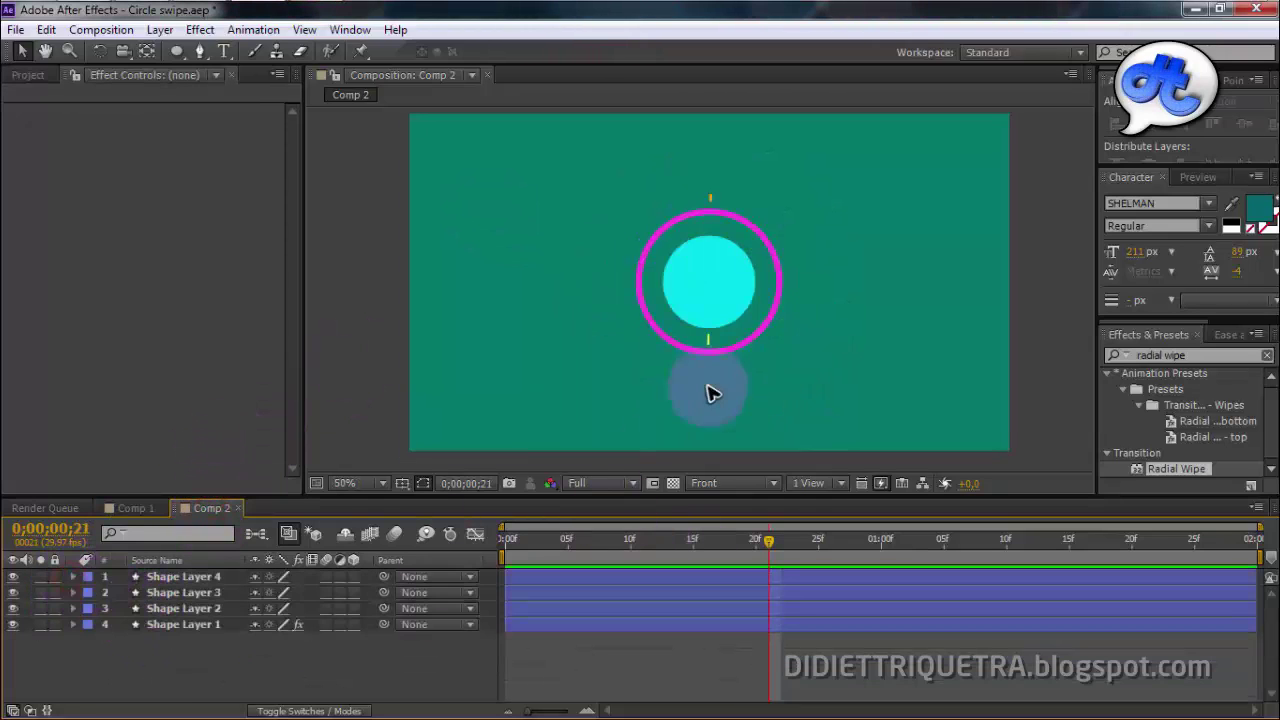
left_click(175, 578)
Step: Duplicate the orange ring layer as Shape Layer 5
left_click(184, 596)
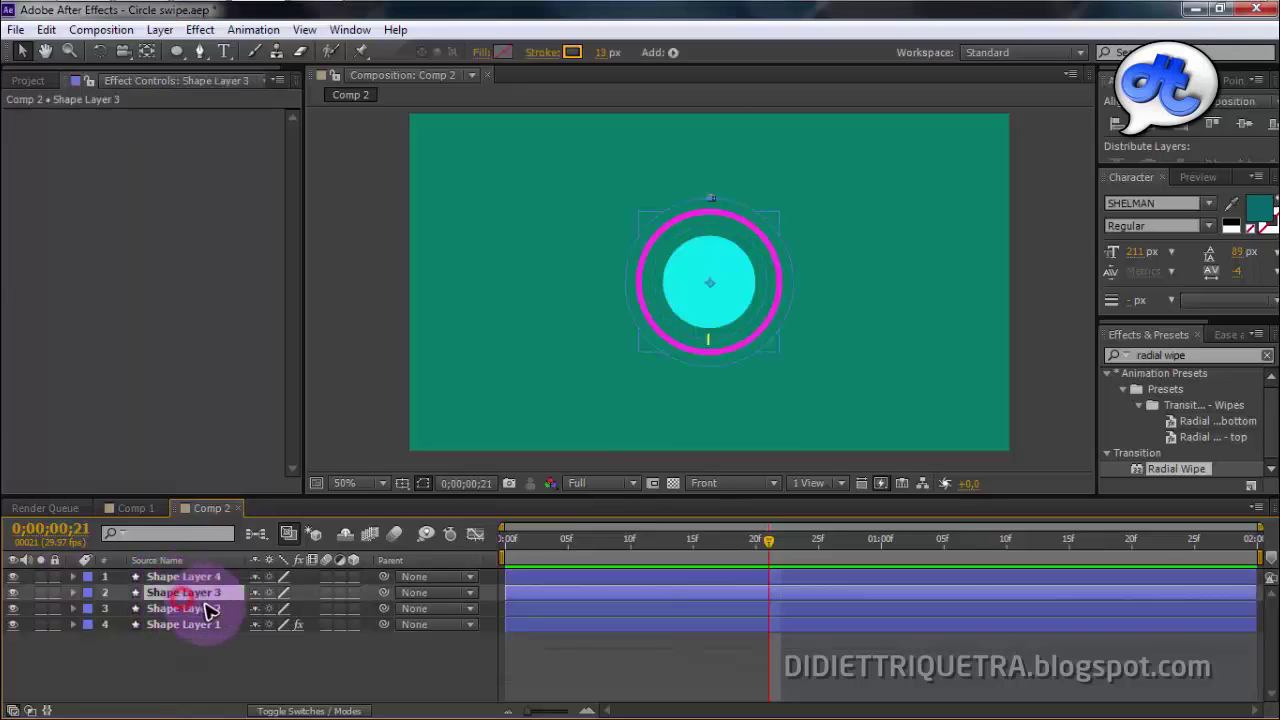
left_click(210, 608)
key("period")
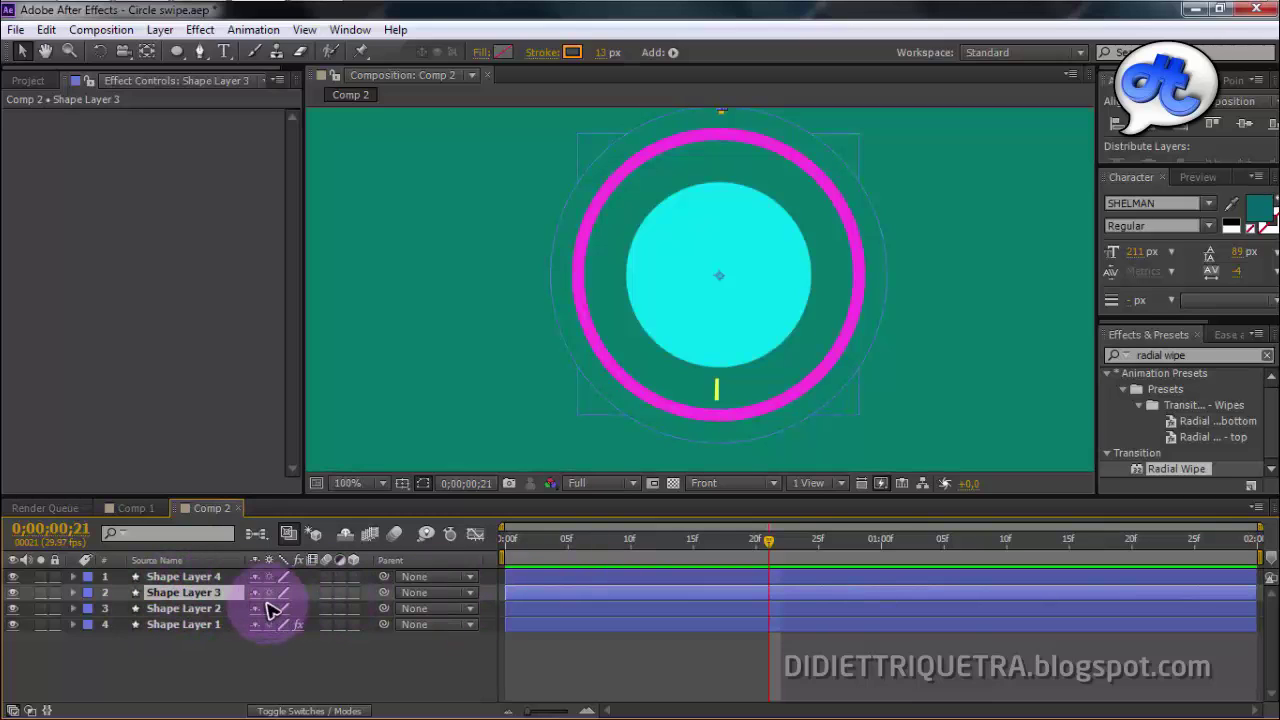
left_click(214, 577)
key("ctrl+d")
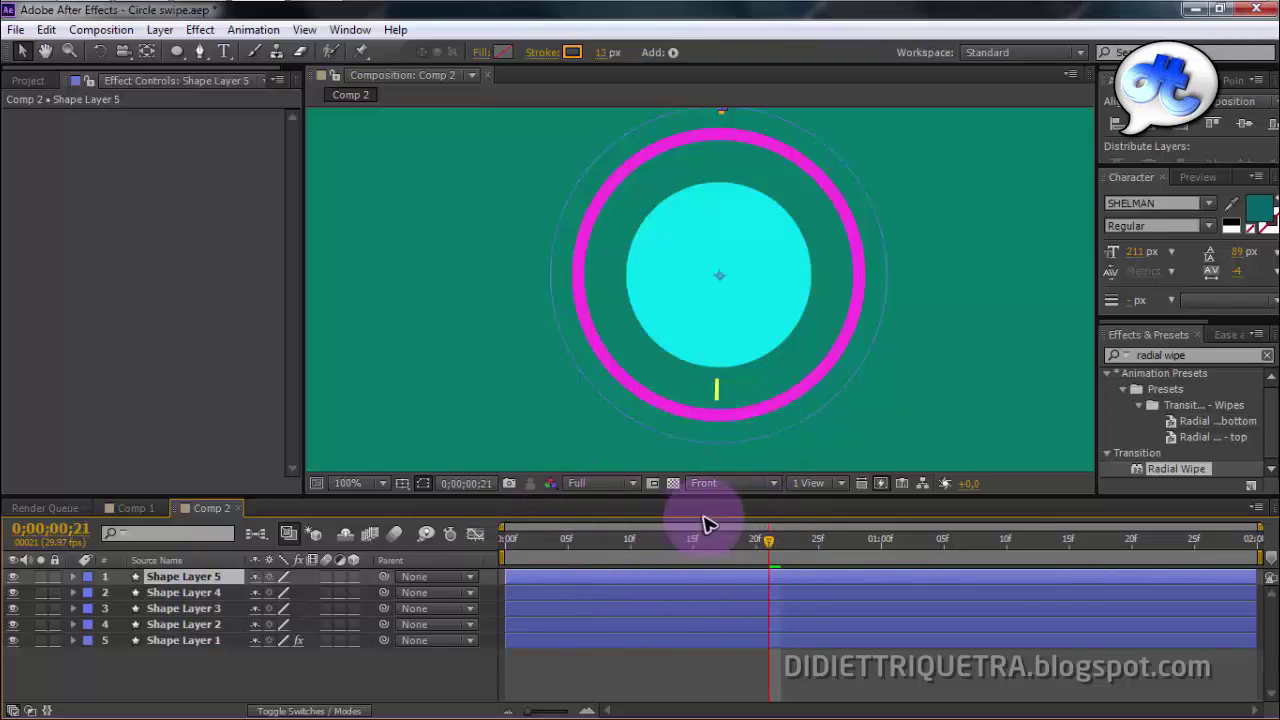
Step: Scale Shape Layer 5's ring larger than the others and adjust its stroke width
left_click_drag(868, 553, 620, 550)
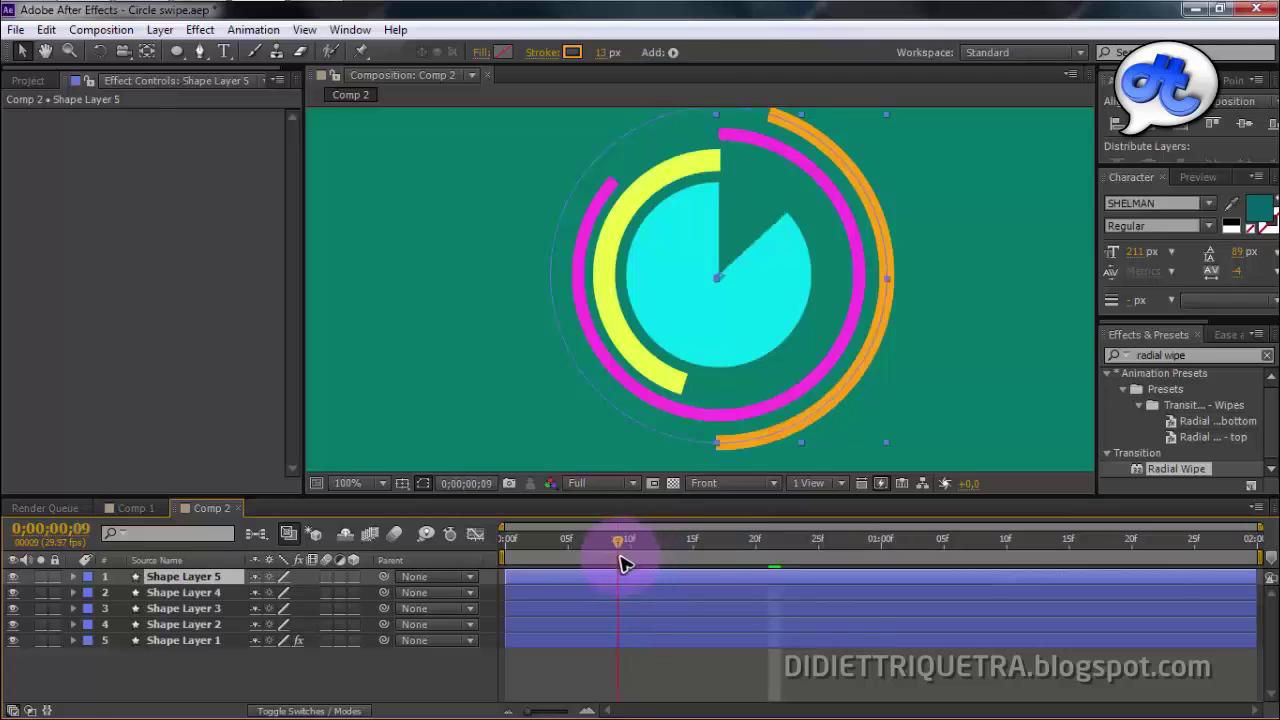
key("comma")
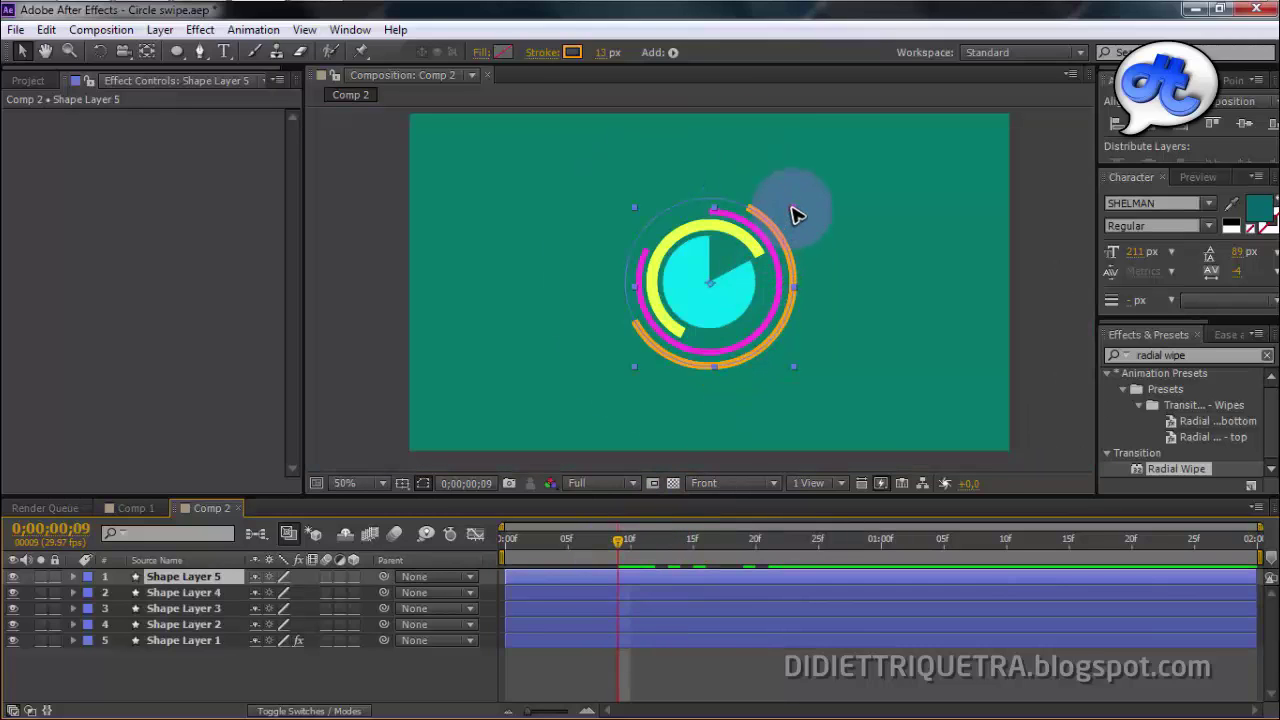
left_click_drag(792, 213, 812, 204)
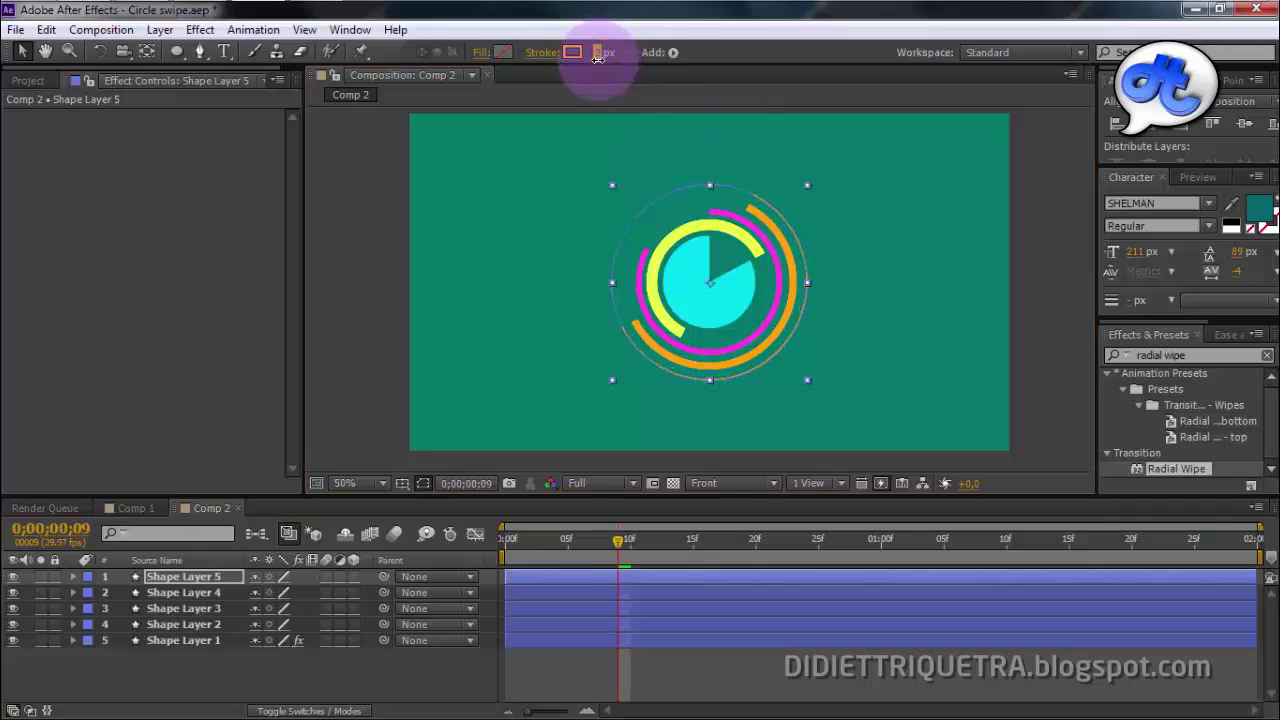
left_click_drag(598, 57, 602, 54)
key("period")
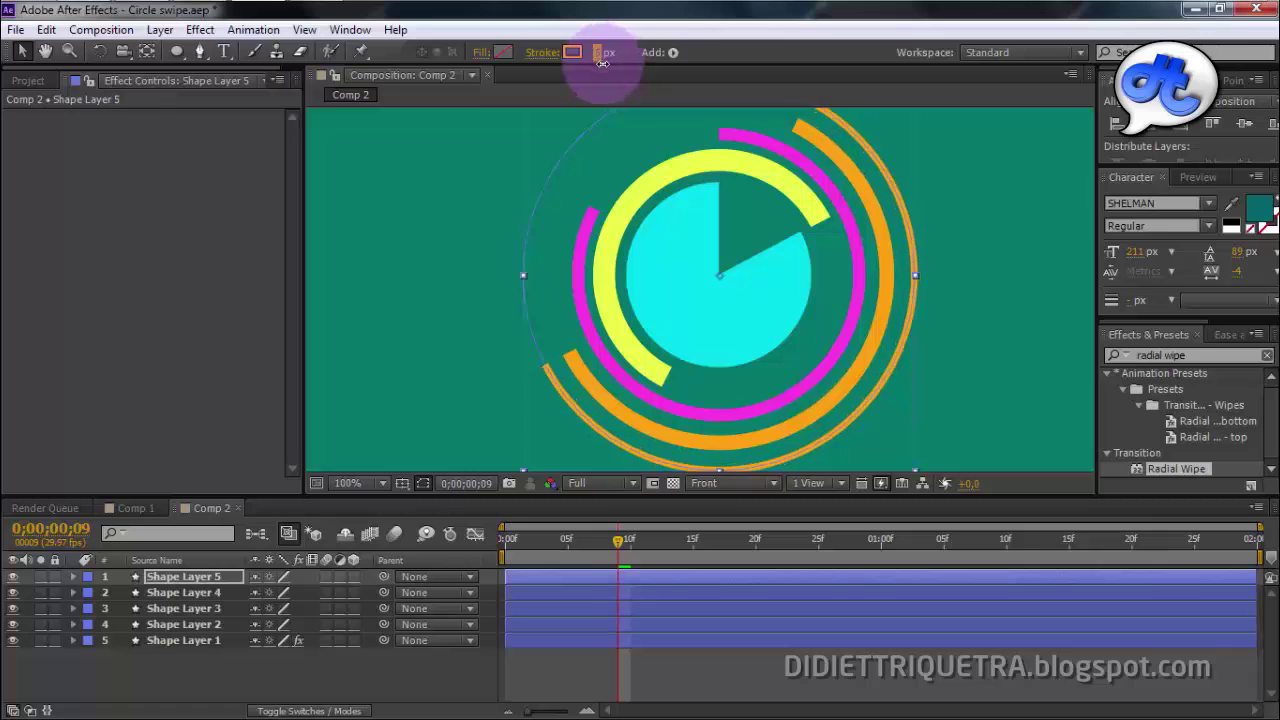
Step: Give Shape Layer 5's outer ring a white (FBFBFA) stroke and shrink it slightly
left_click(571, 52)
left_click(459, 383)
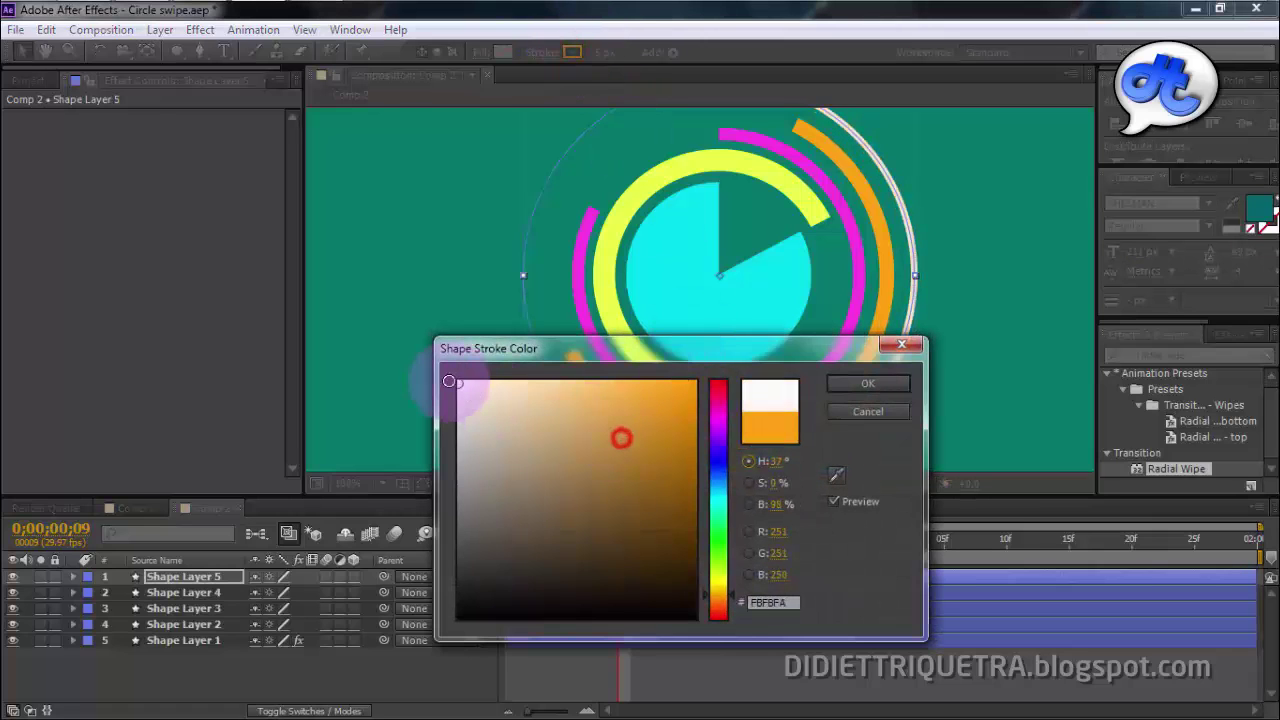
left_click(870, 386)
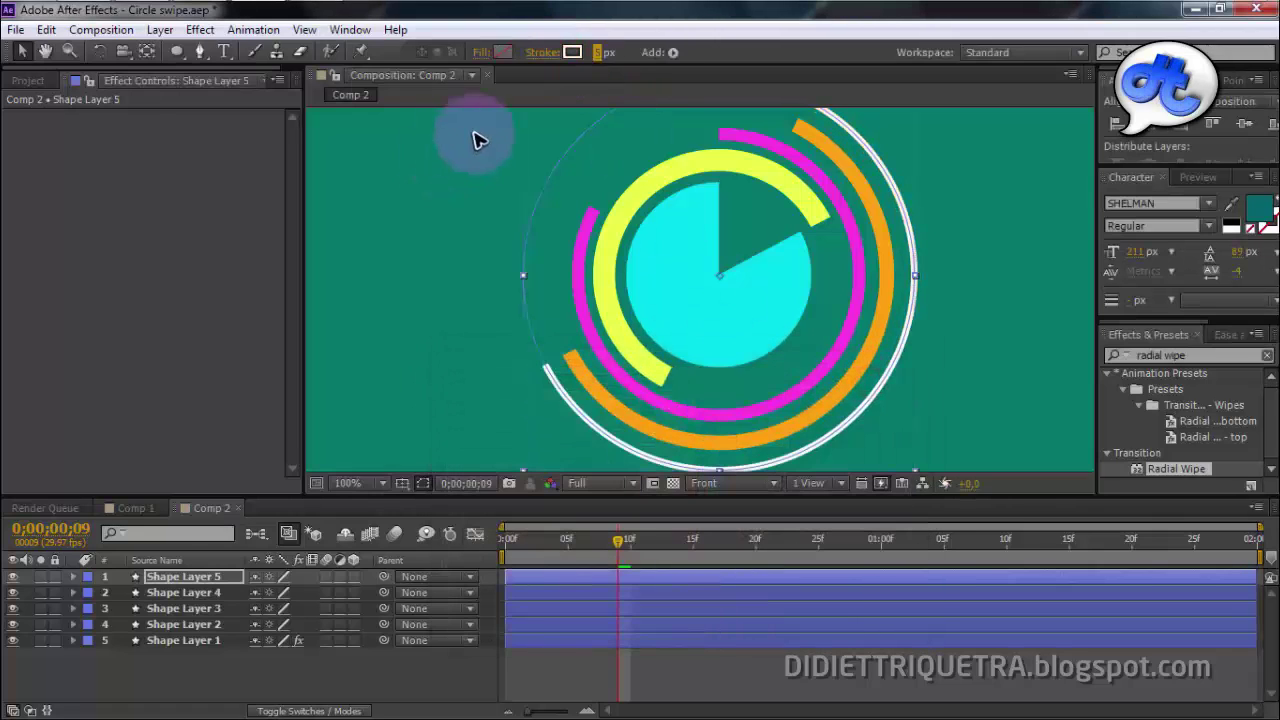
key("comma")
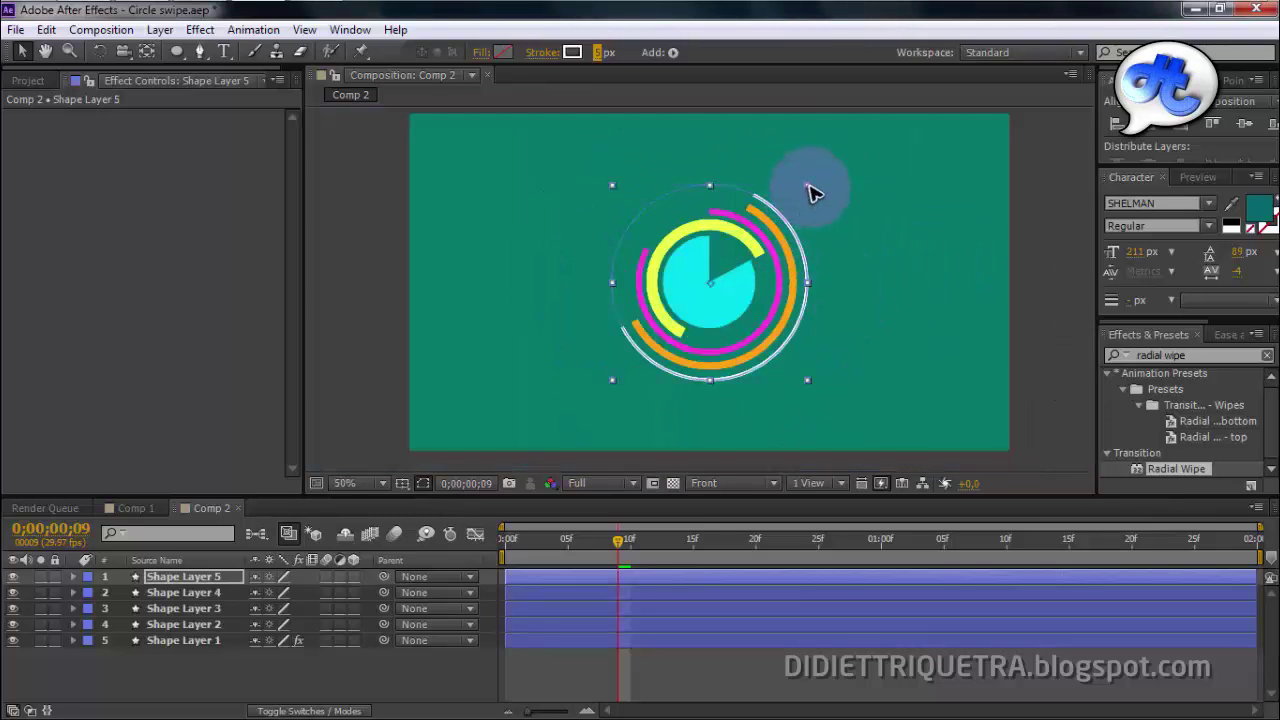
left_click(809, 189)
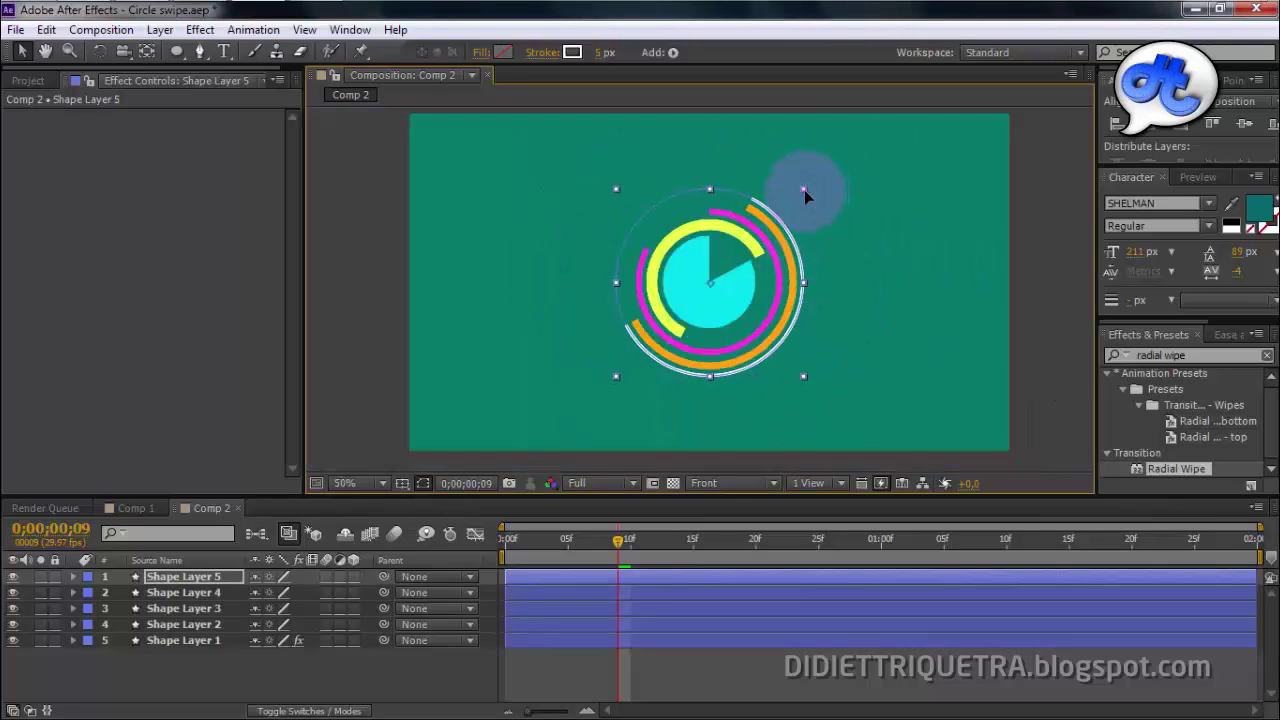
left_click_drag(810, 188, 805, 189)
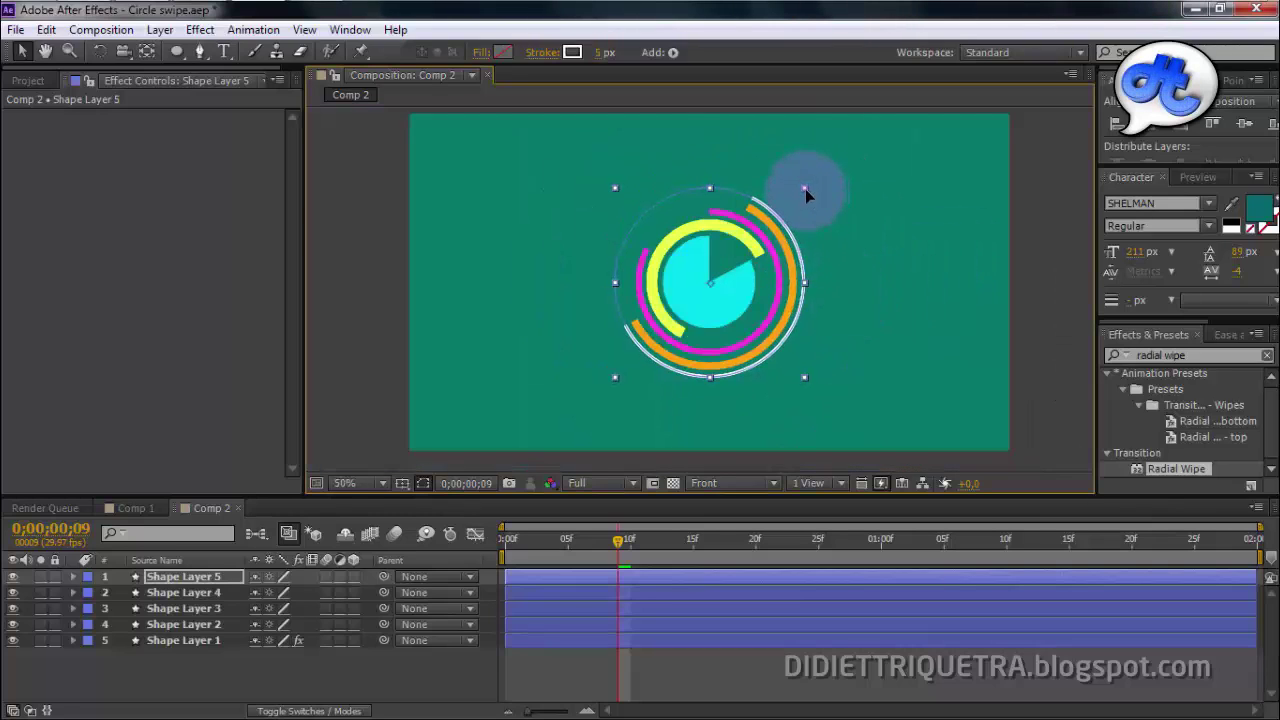
Step: Add a dash under Shape Layer 5's Stroke 1 Dashes settings
left_click(75, 578)
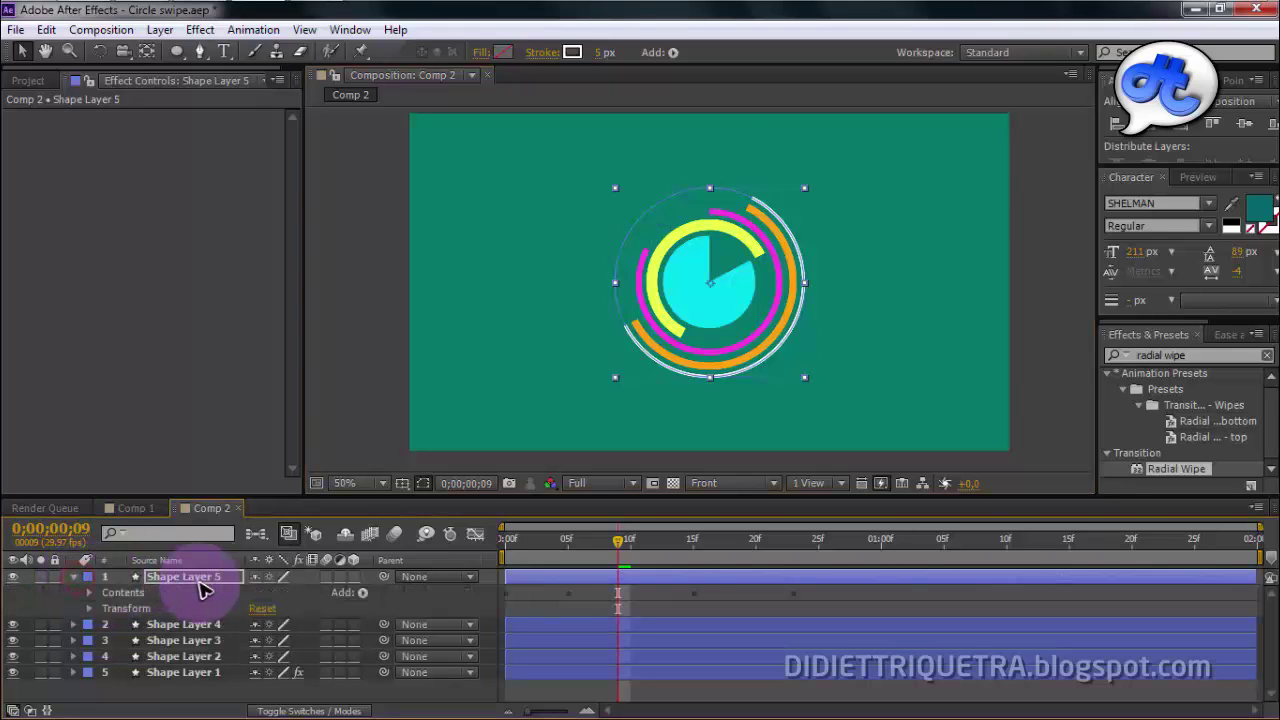
left_click(90, 593)
left_click(106, 608)
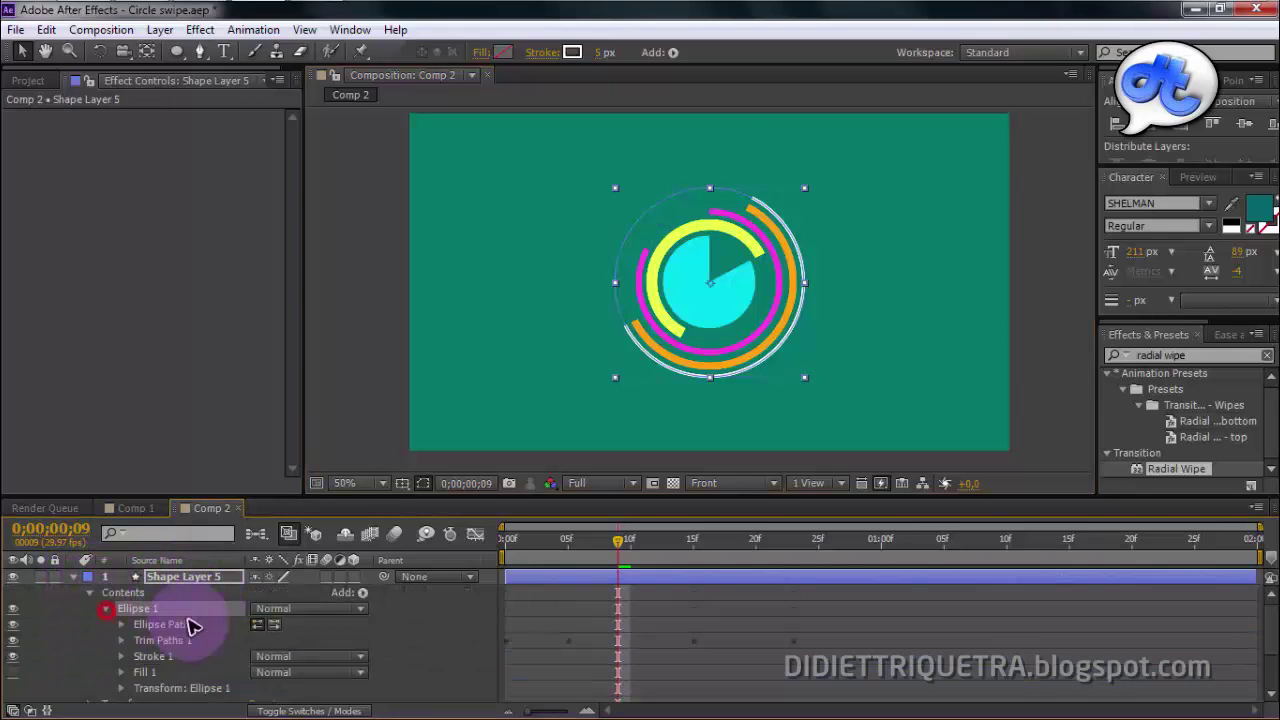
scroll(220, 628, "down", 1)
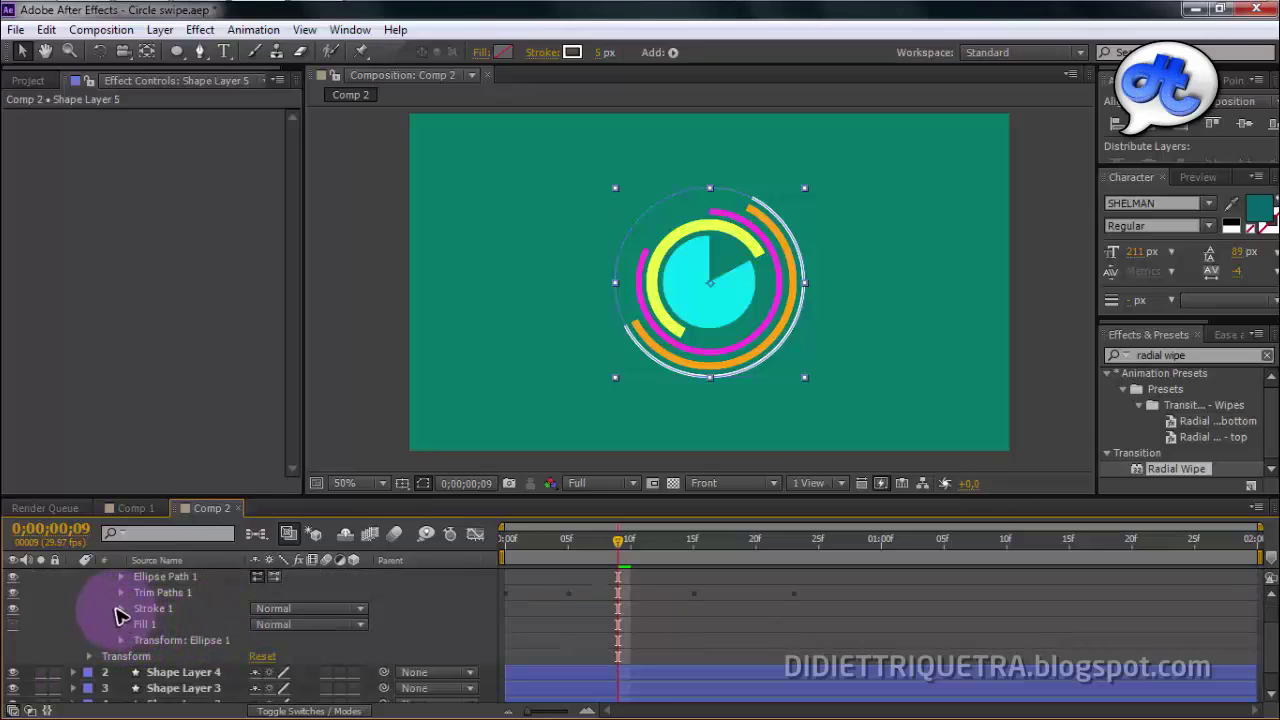
left_click(121, 608)
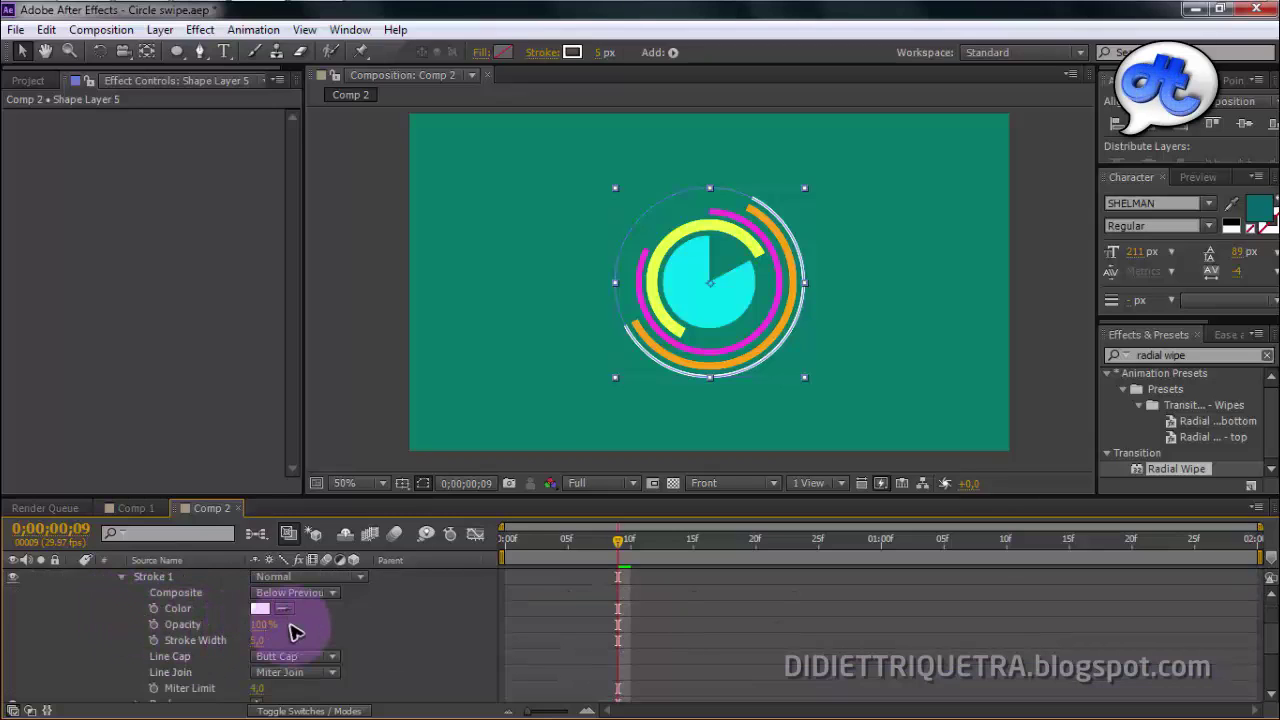
scroll(295, 632, "down", 1)
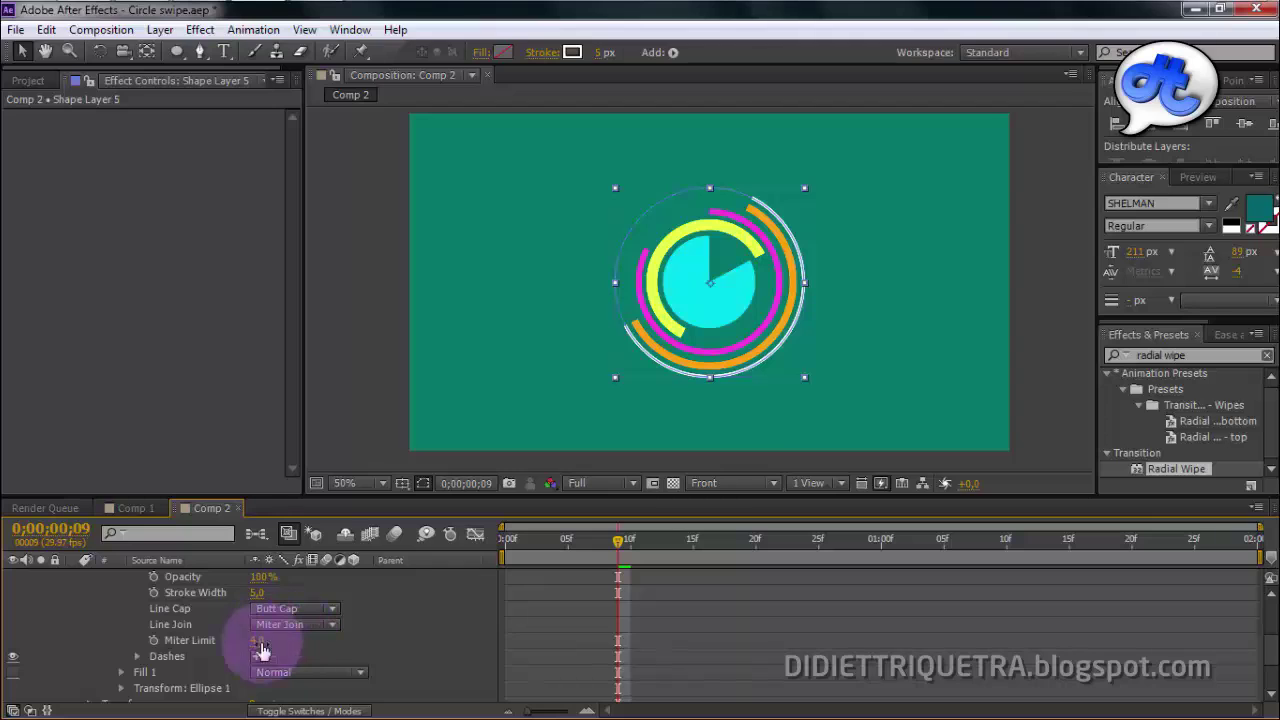
scroll(200, 660, "down", 1)
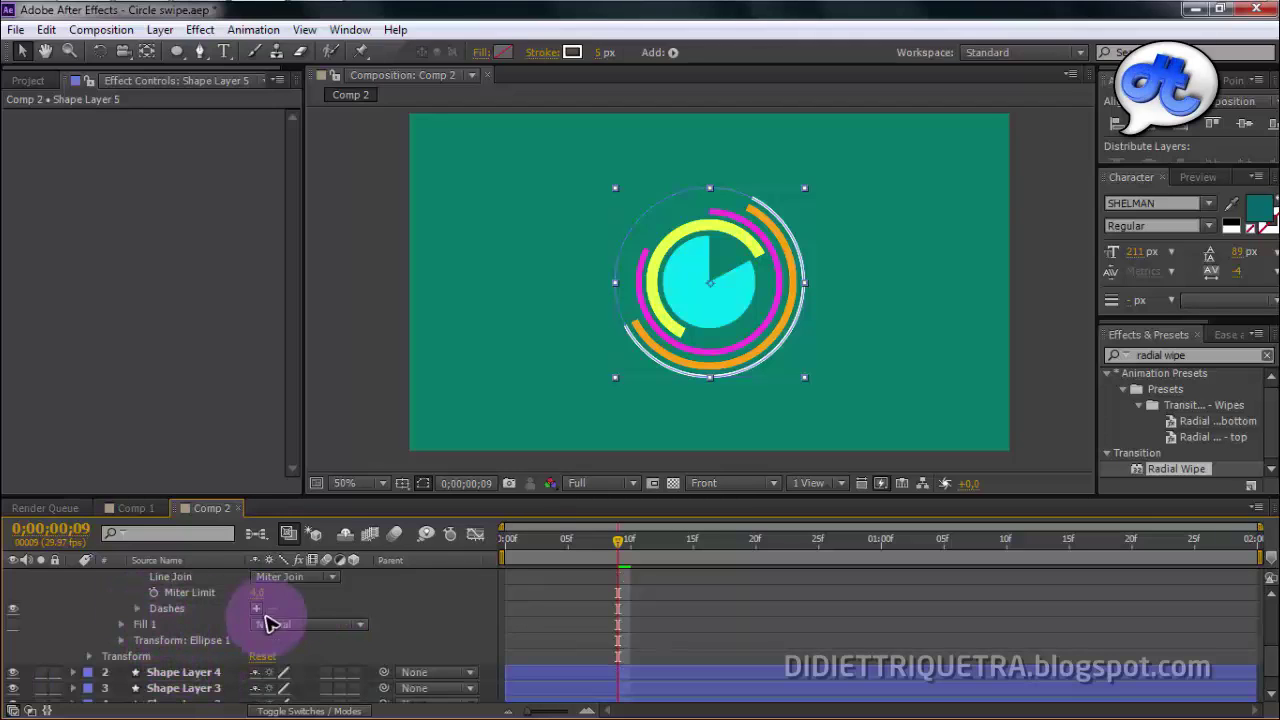
left_click(138, 610)
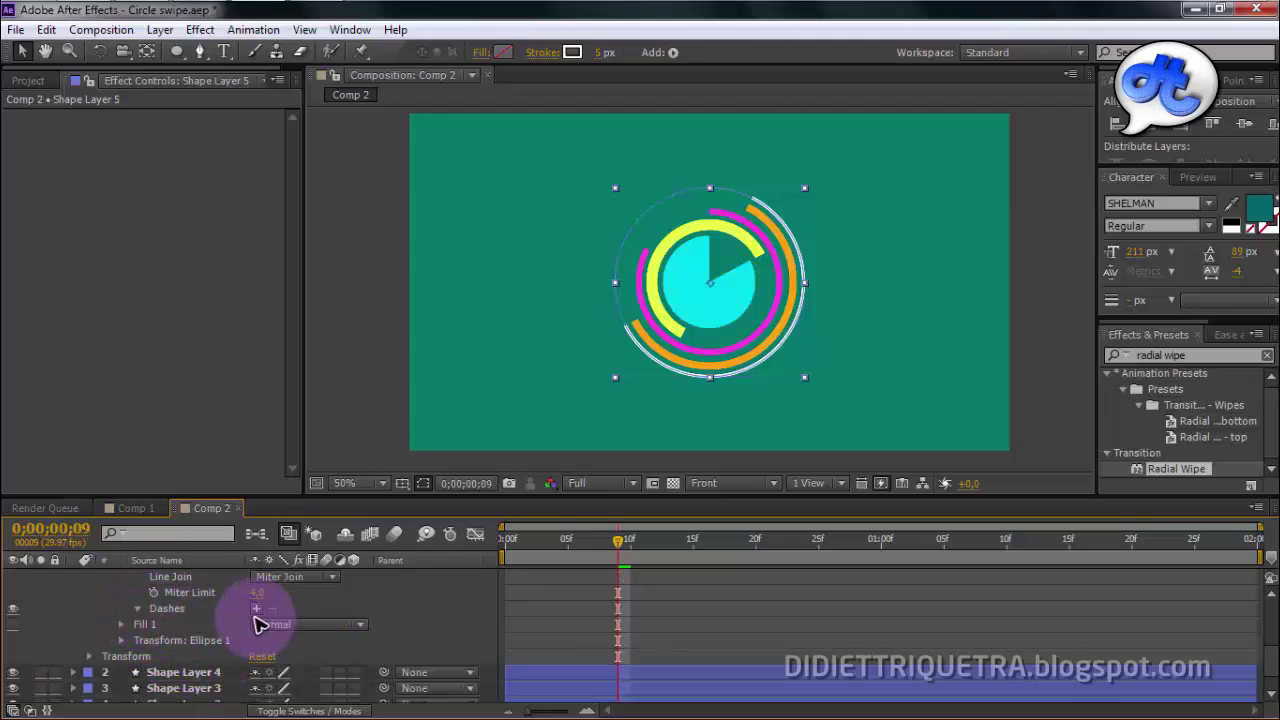
left_click(258, 612)
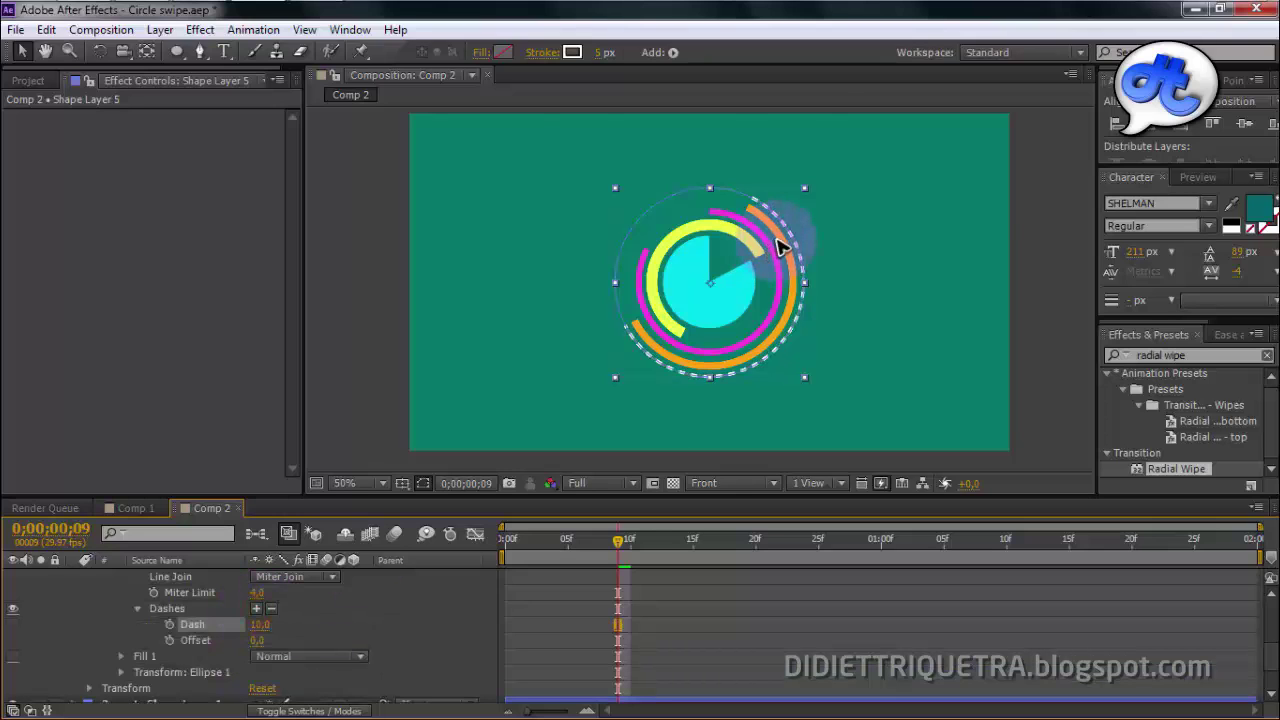
Step: Lengthen the white ring's dashes, bringing Dash to about 26
key("period")
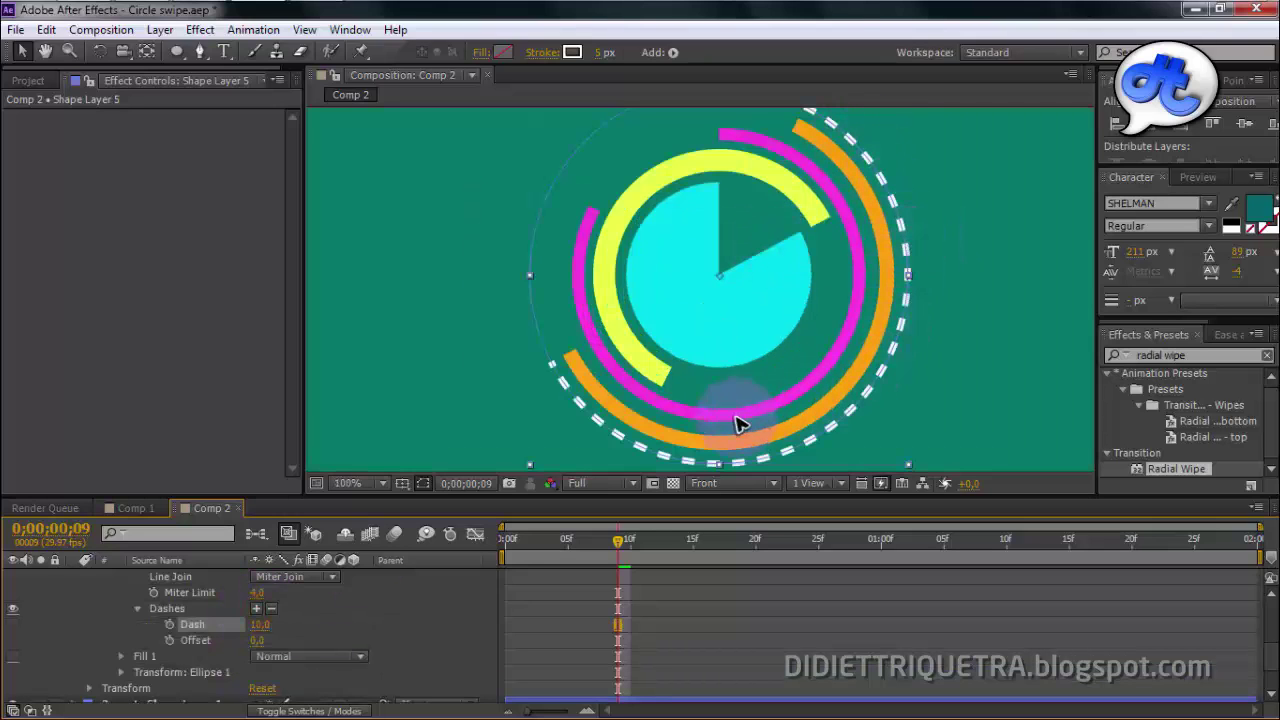
left_click_drag(658, 377, 671, 251)
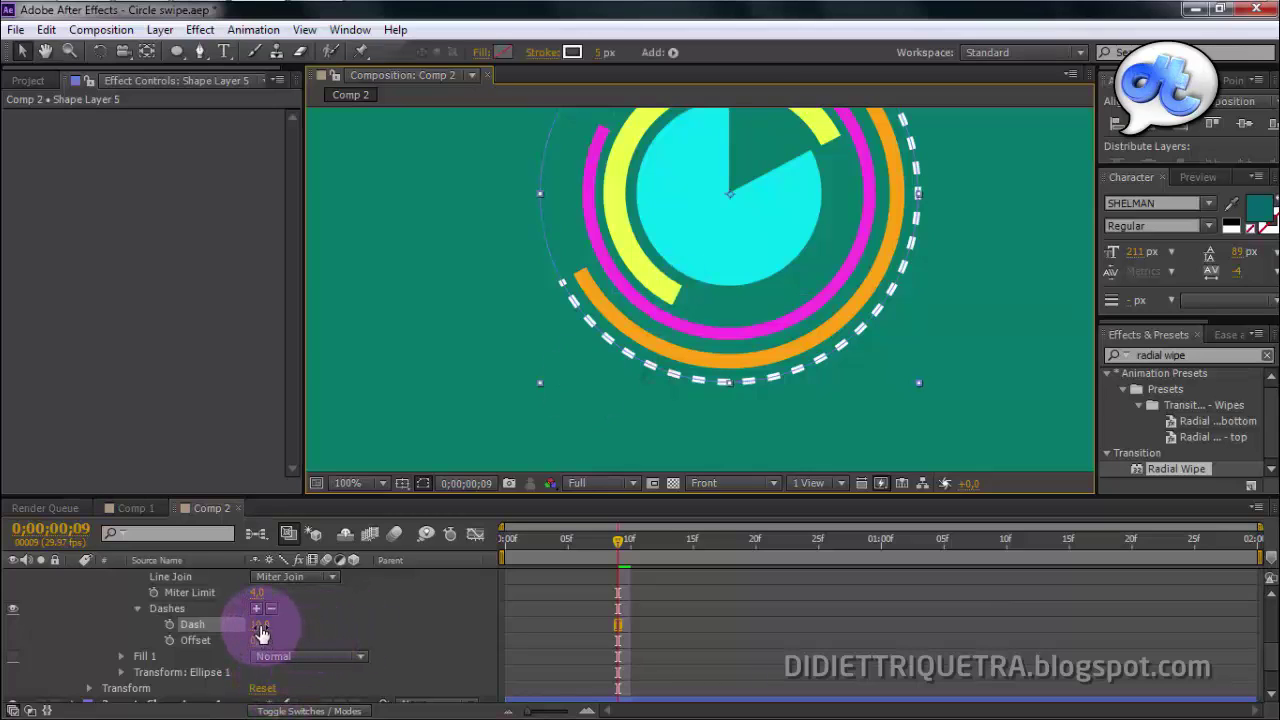
left_click_drag(260, 632, 290, 626)
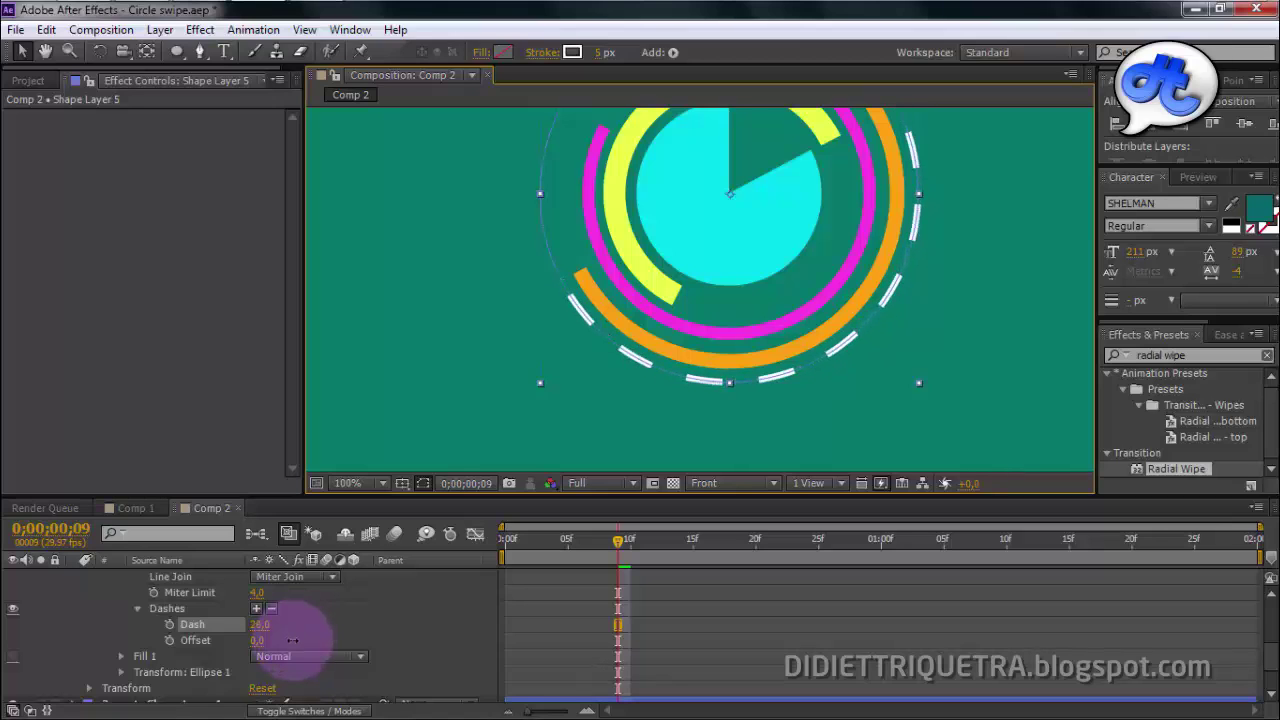
key("comma")
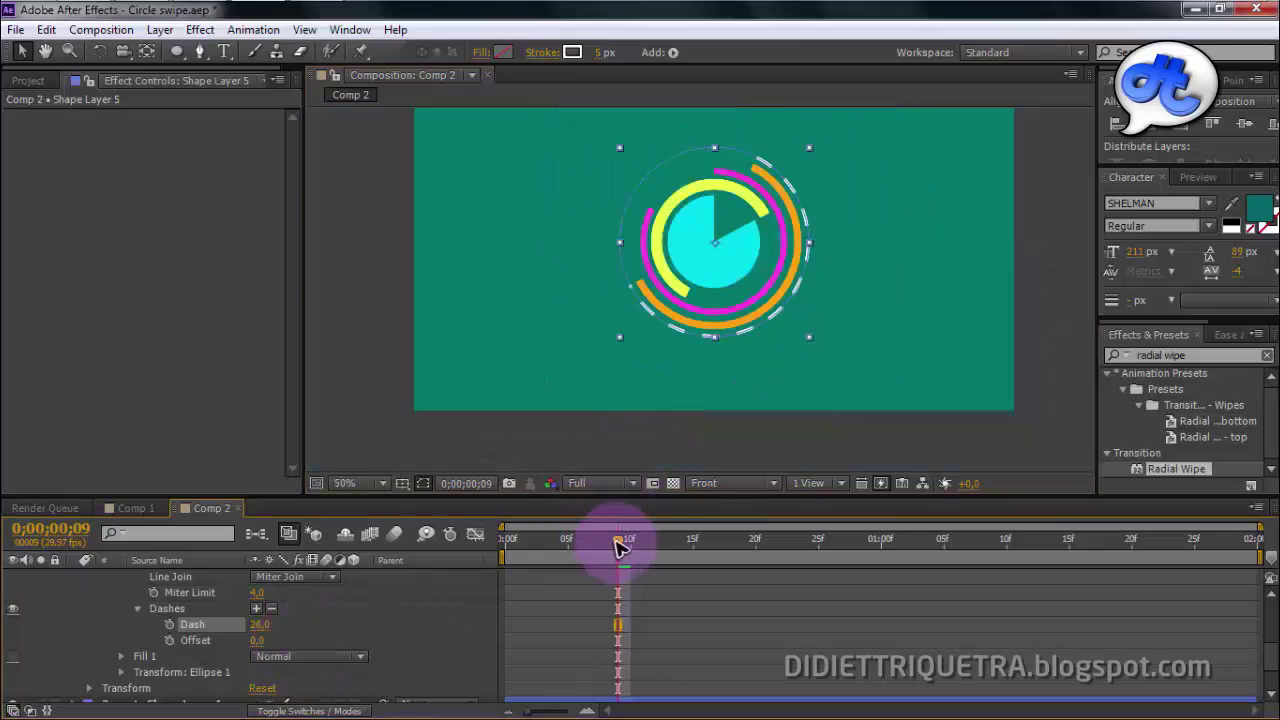
Step: Scrub and play back the wipe to review its timing around frame 9
mouse_move(617, 540)
left_mouse_down()
mouse_move(557, 550)
mouse_move(587, 556)
mouse_move(466, 543)
left_mouse_up()
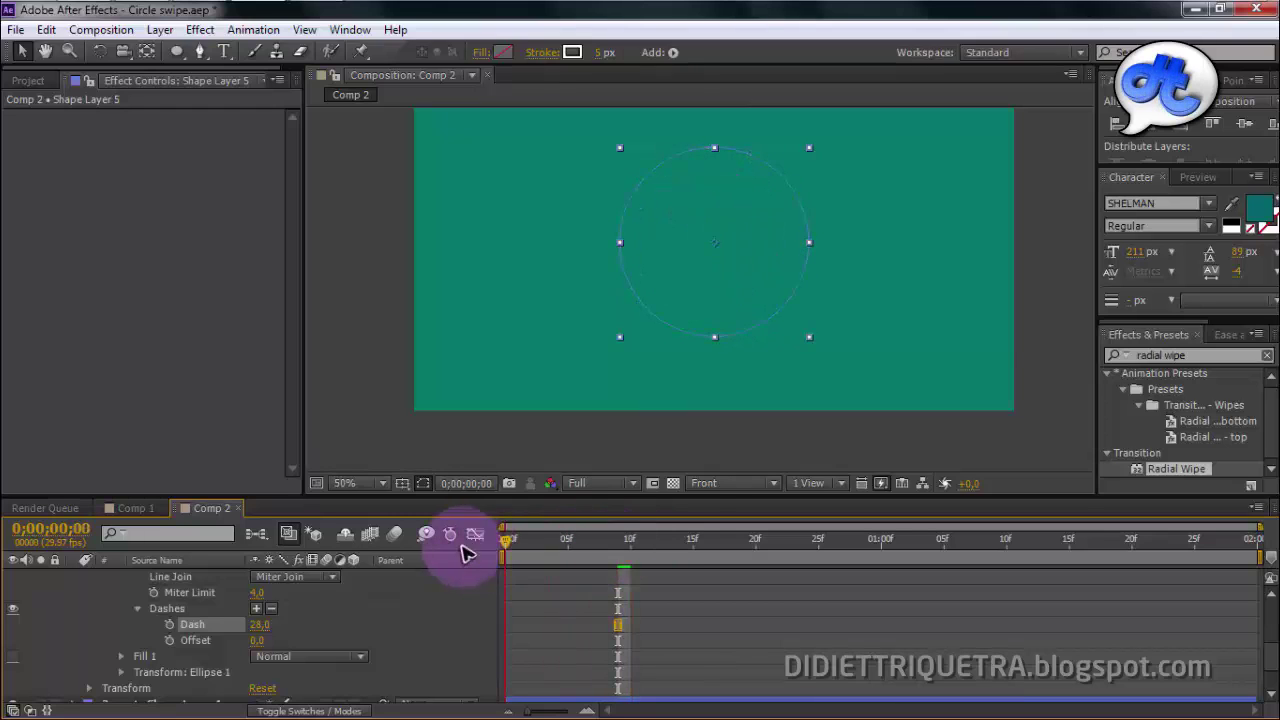
key("space")
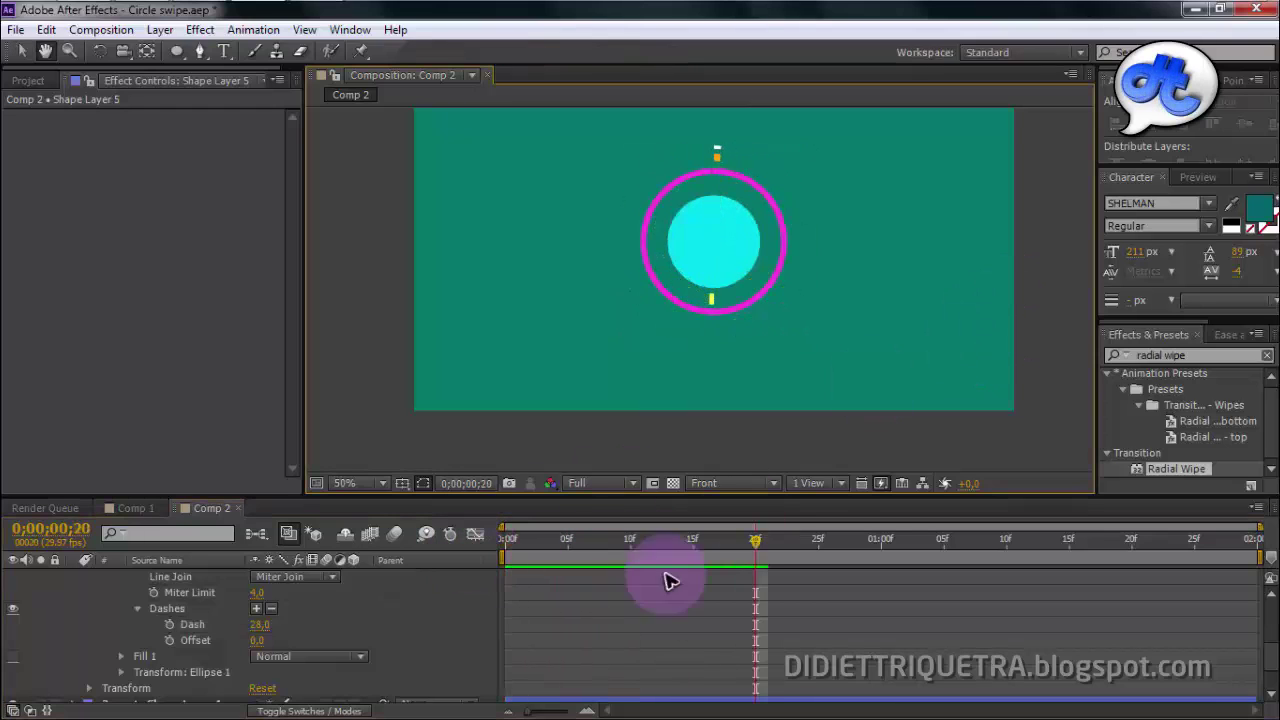
left_click_drag(676, 541, 616, 548)
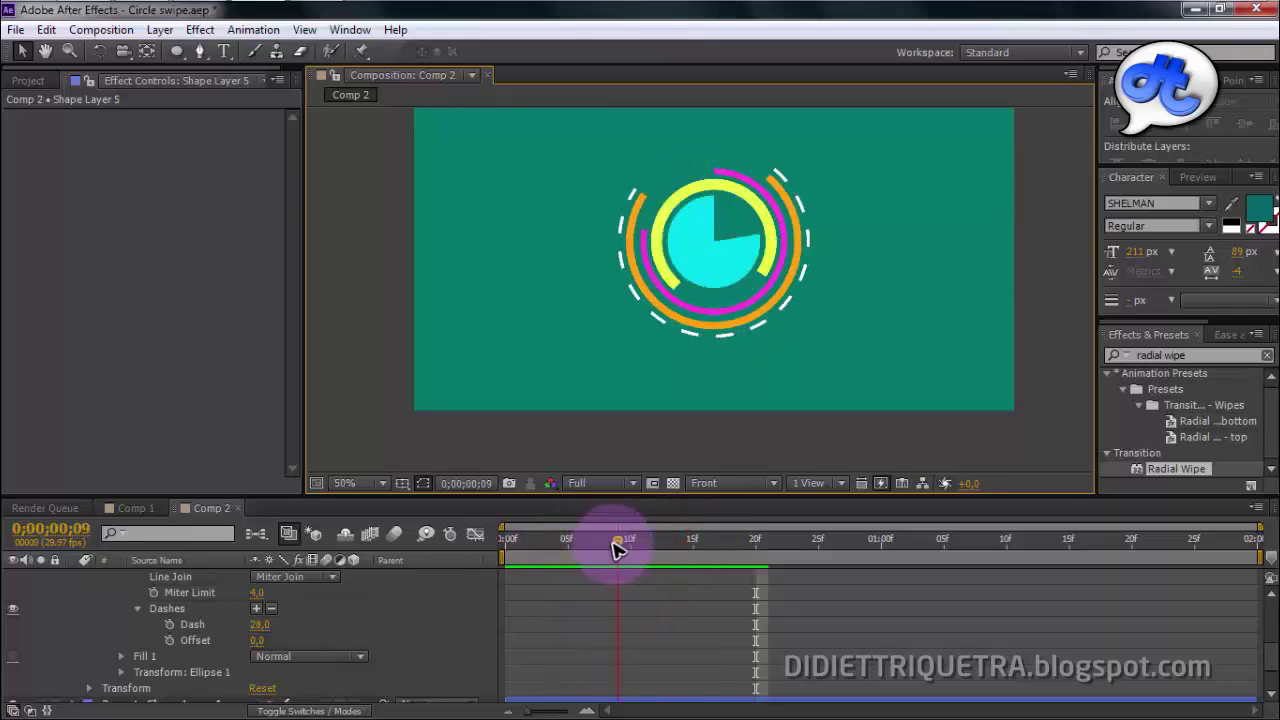
scroll(666, 608, "up", 5)
scroll(668, 608, "up", 3)
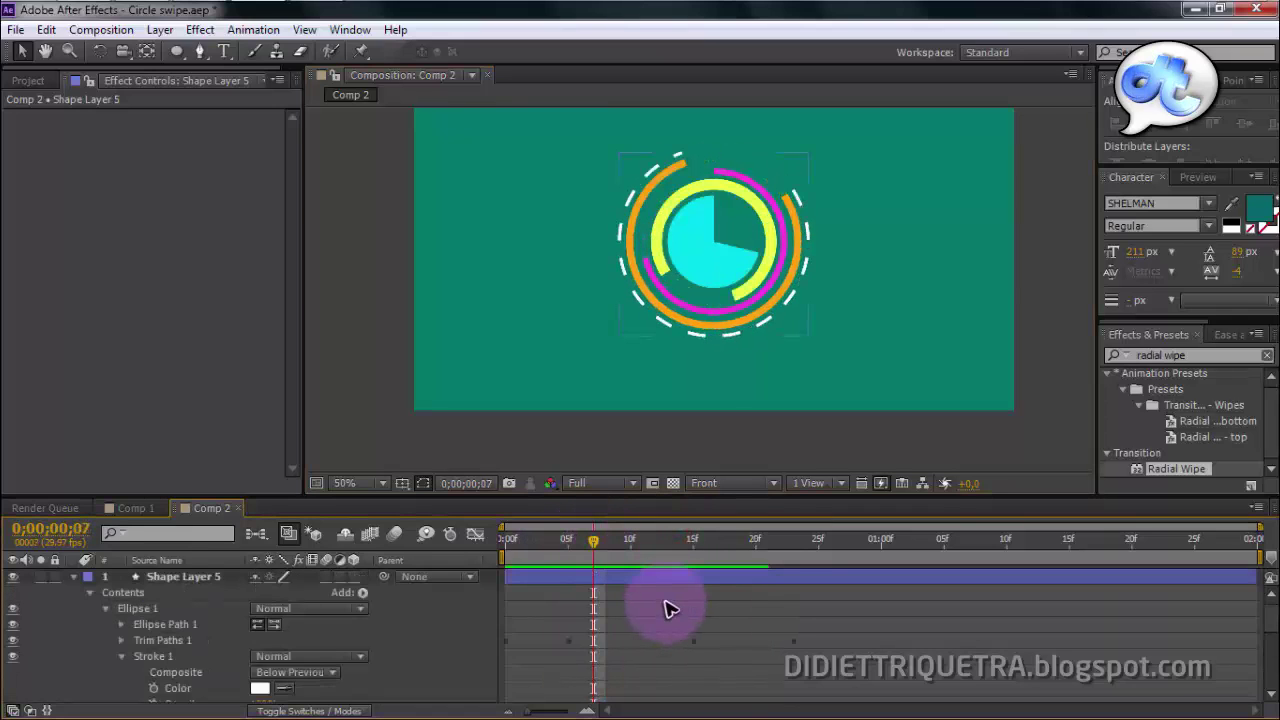
Step: Shift Shape Layer 5's Start and End trim keyframes about three frames later
left_click(625, 580)
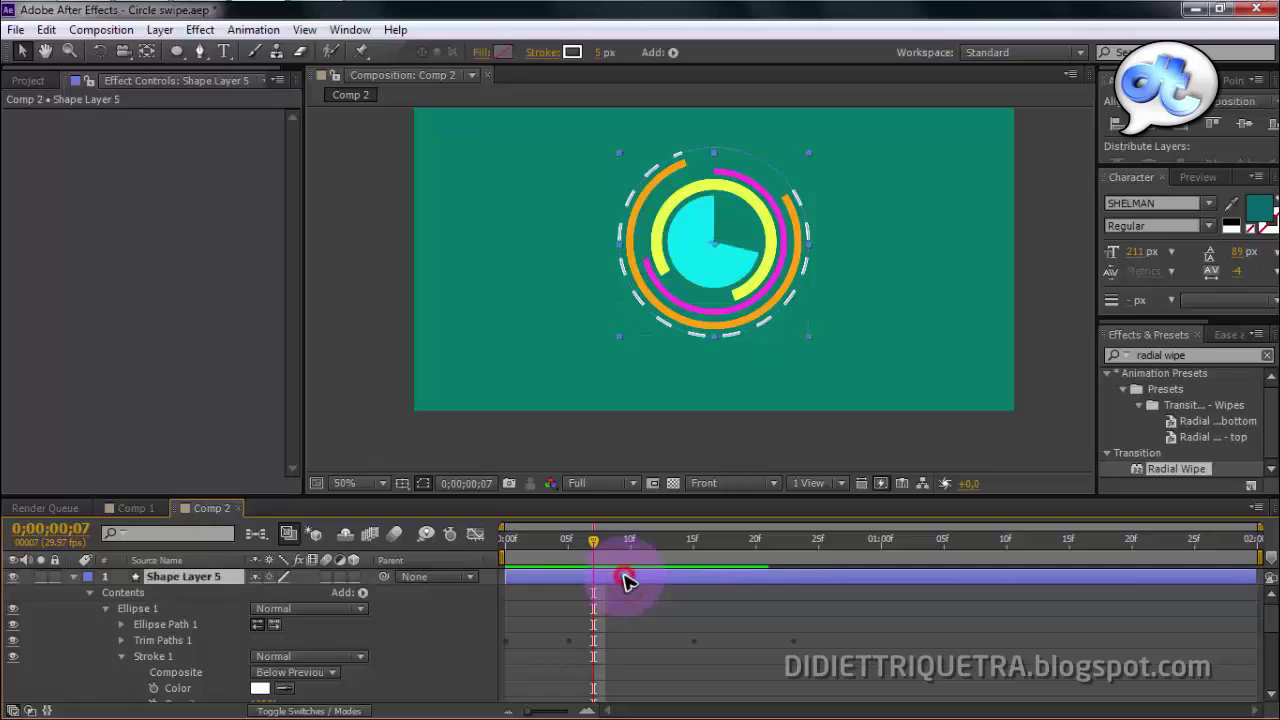
key("u")
mouse_move(822, 591)
left_mouse_down()
mouse_move(507, 614)
mouse_move(620, 614)
left_mouse_up()
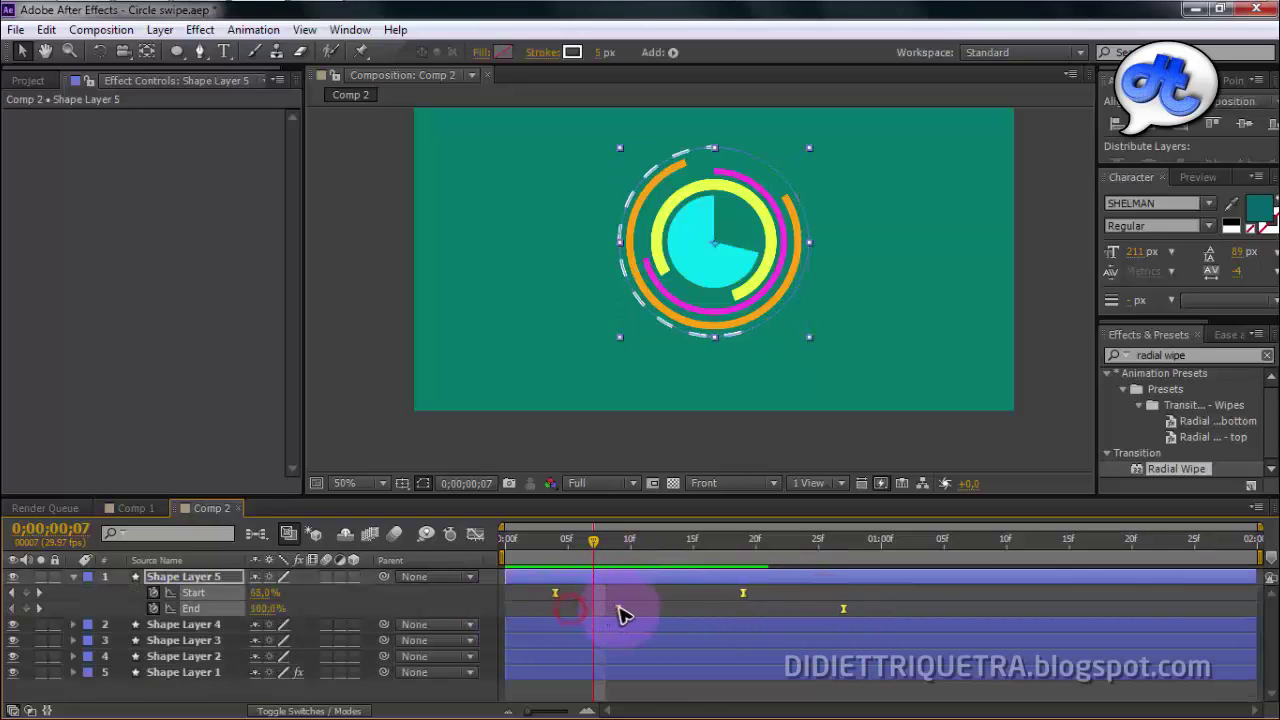
key("KP_0")
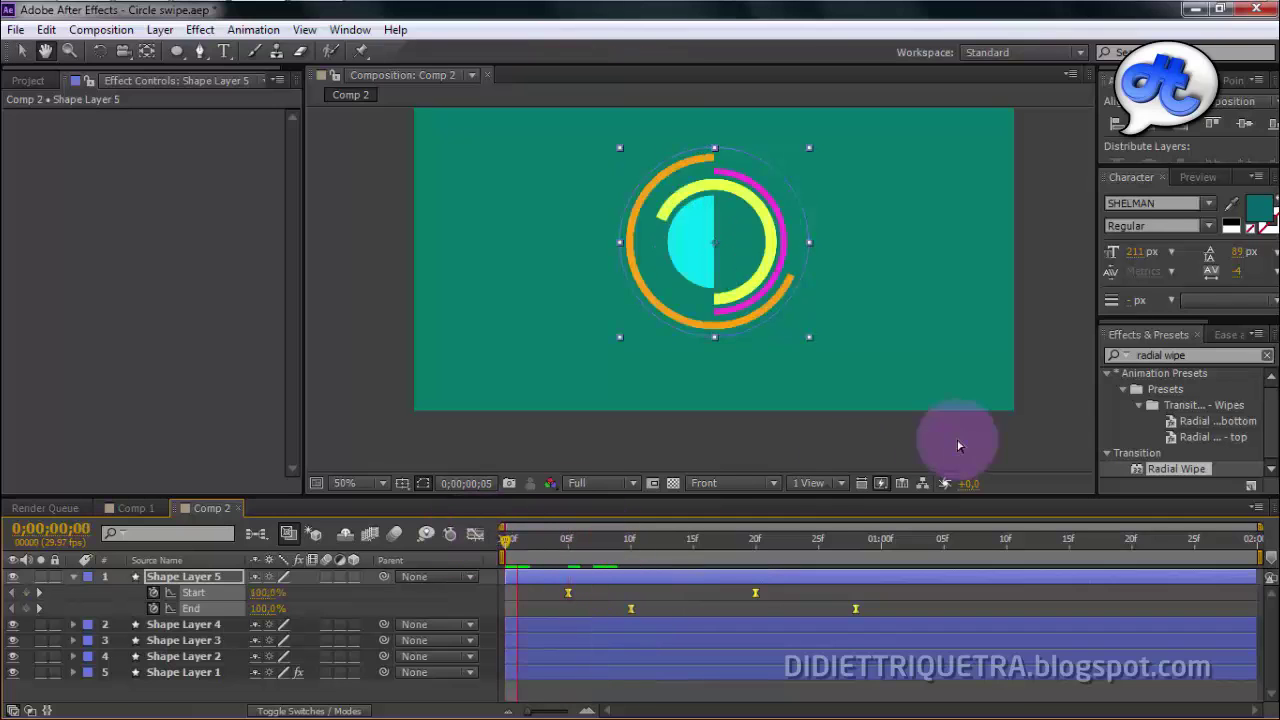
left_click(1045, 305)
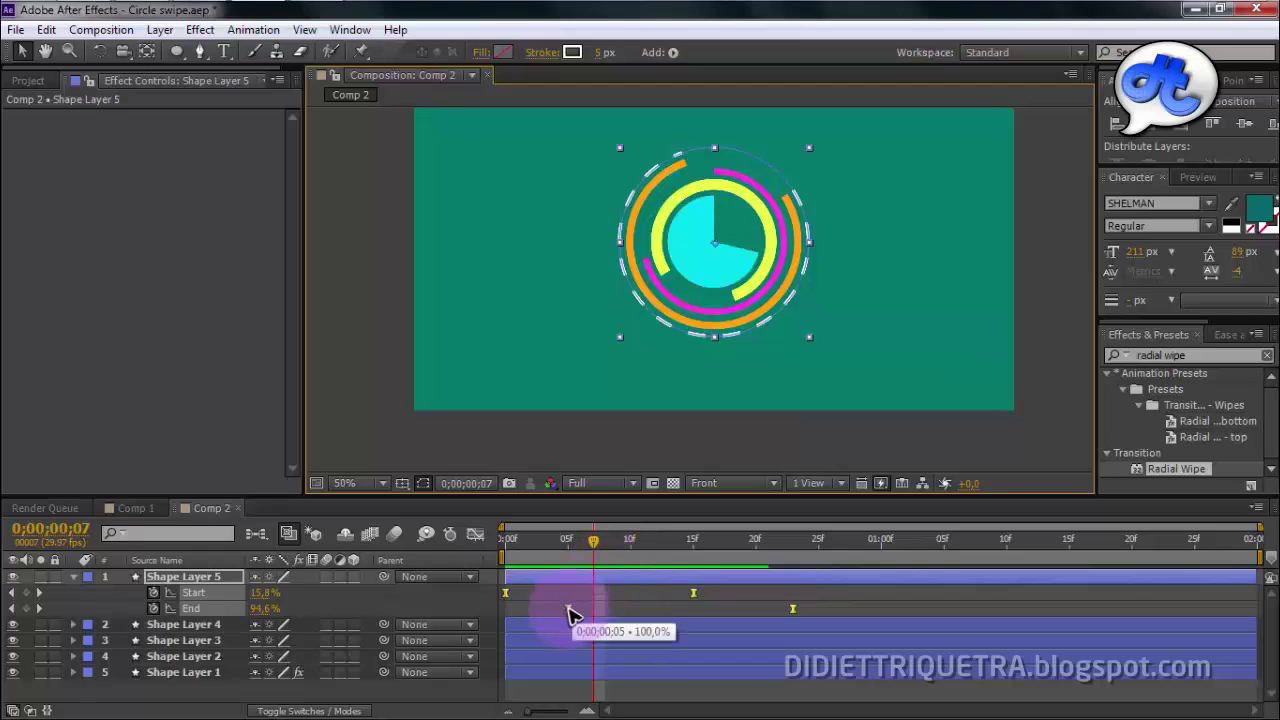
left_click_drag(570, 607, 620, 607)
left_click(187, 610)
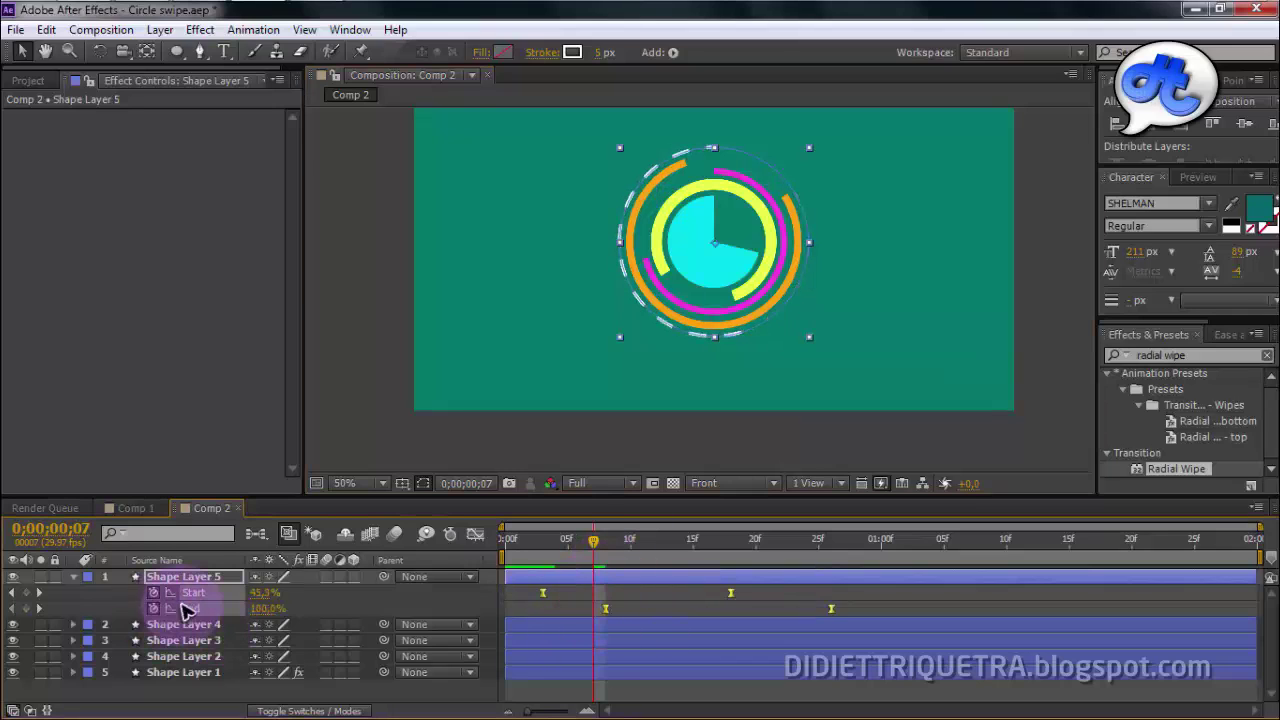
Step: Set the dashed ring's Trim Paths Offset to 90° and replay from frame 0
left_click(73, 577)
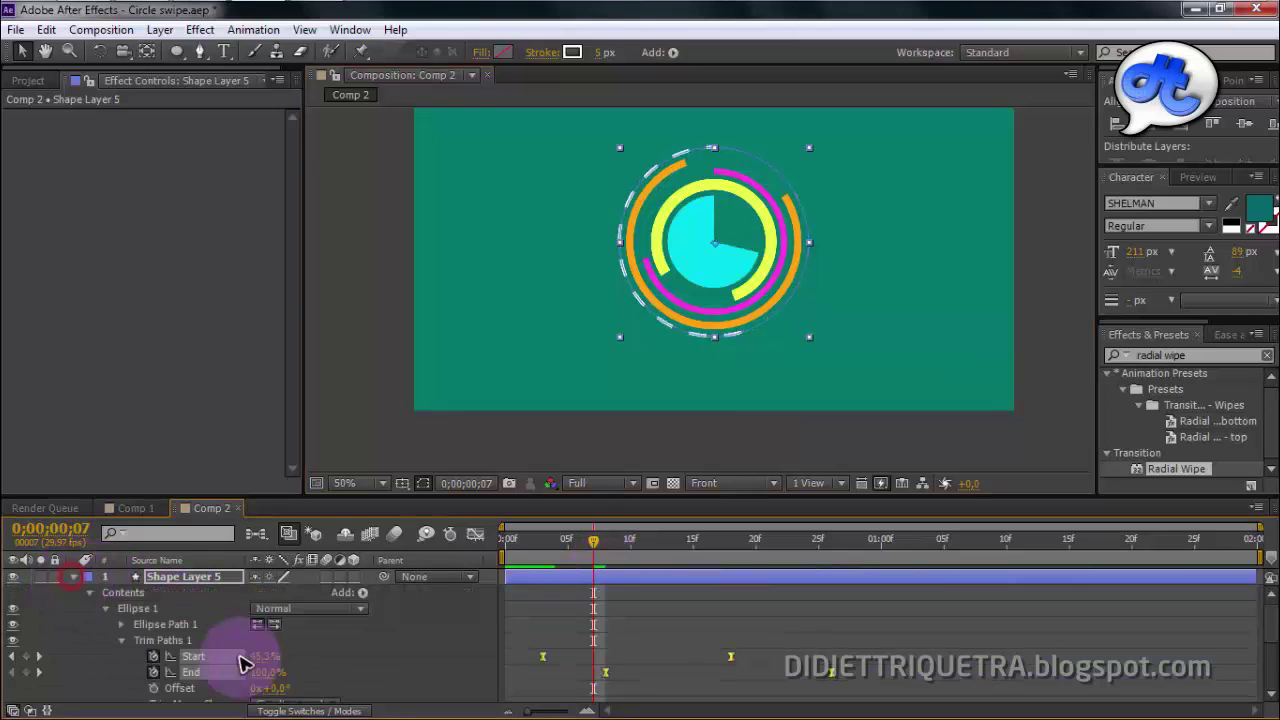
scroll(250, 660, "down", 2)
mouse_move(270, 645)
left_mouse_down()
mouse_move(346, 642)
mouse_move(289, 655)
left_mouse_up()
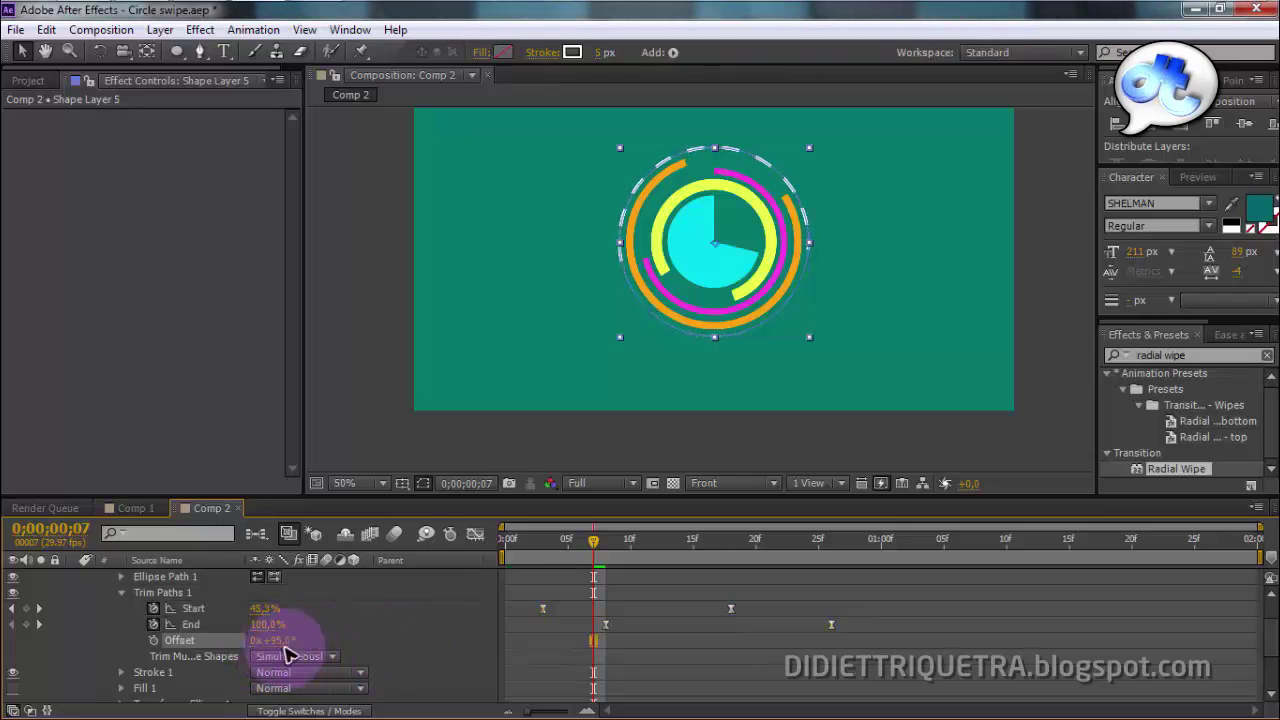
left_click(577, 663)
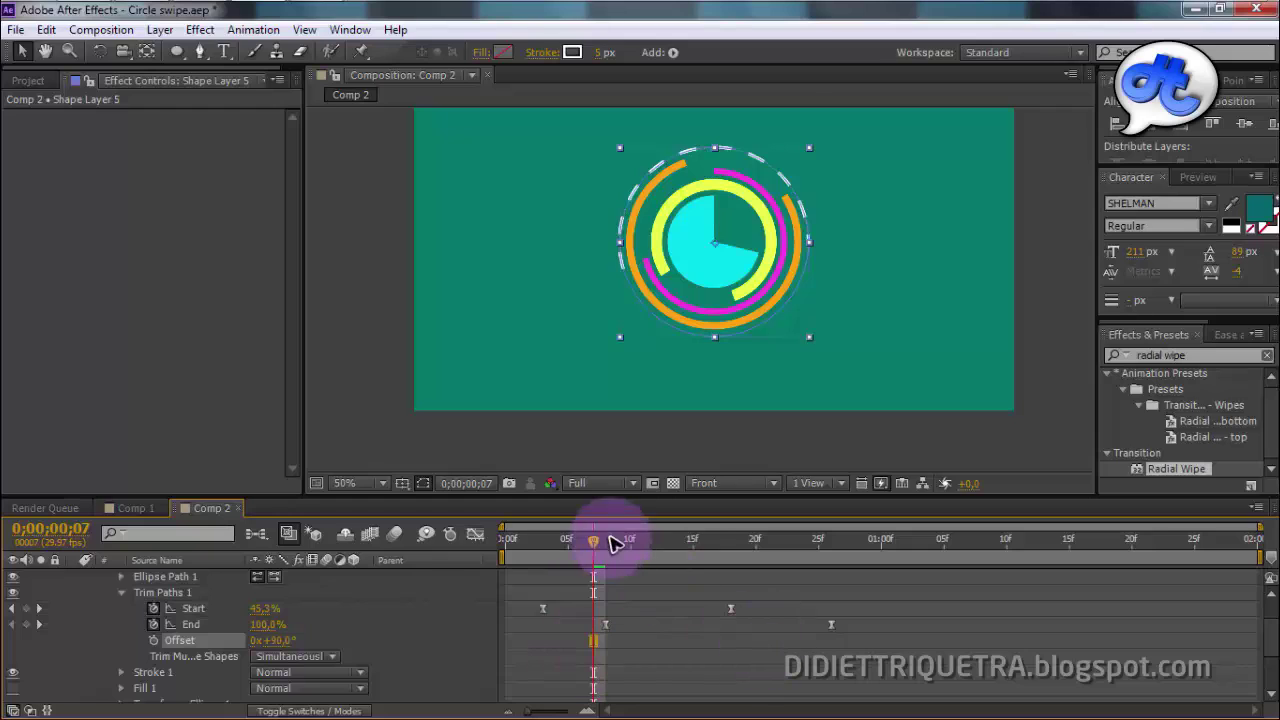
left_click_drag(609, 537, 420, 537)
left_click(1063, 325)
key("space")
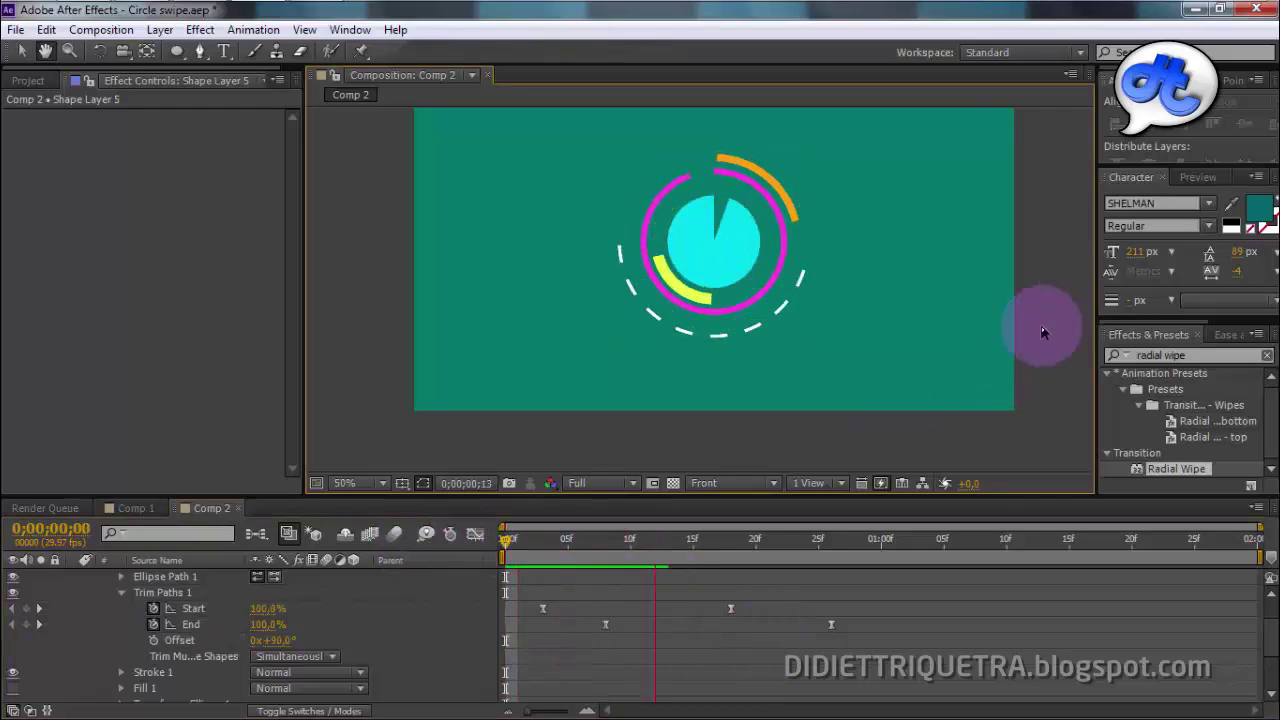
Step: Set the viewer magnification to Fit up to 100% and enlarge the composition panel
left_click(347, 484)
left_click(421, 168)
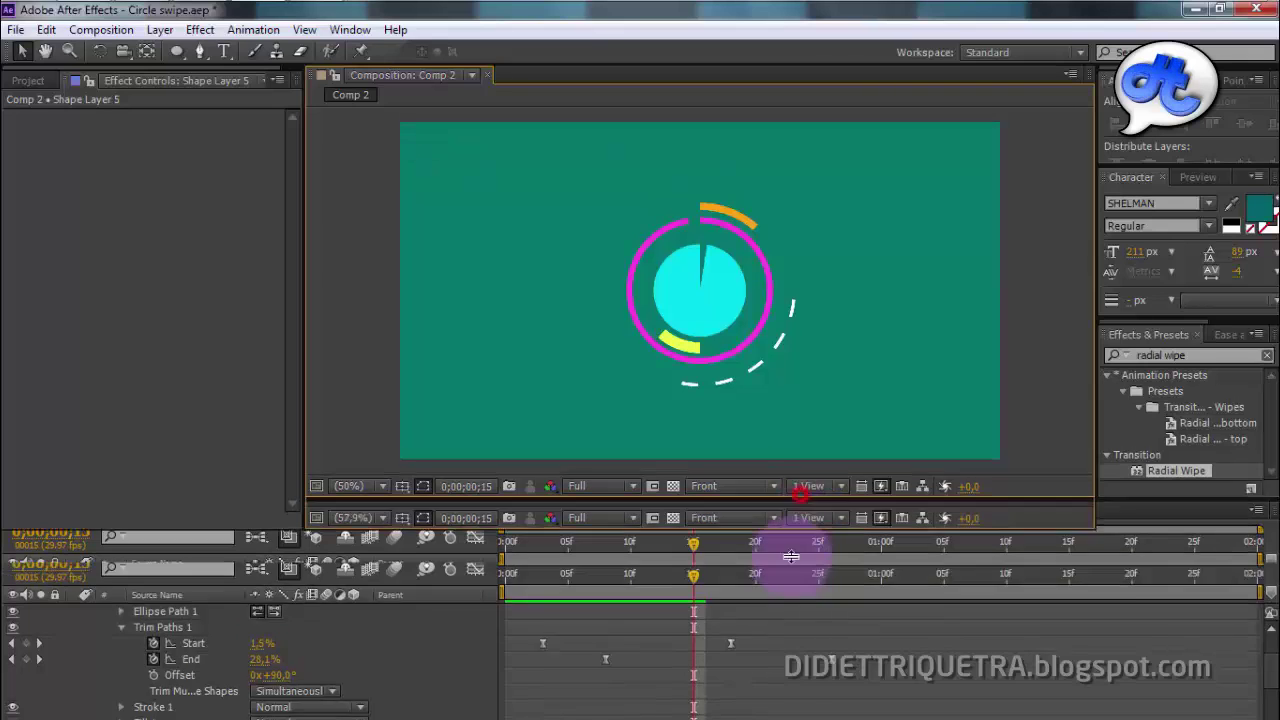
left_click_drag(800, 492, 860, 578)
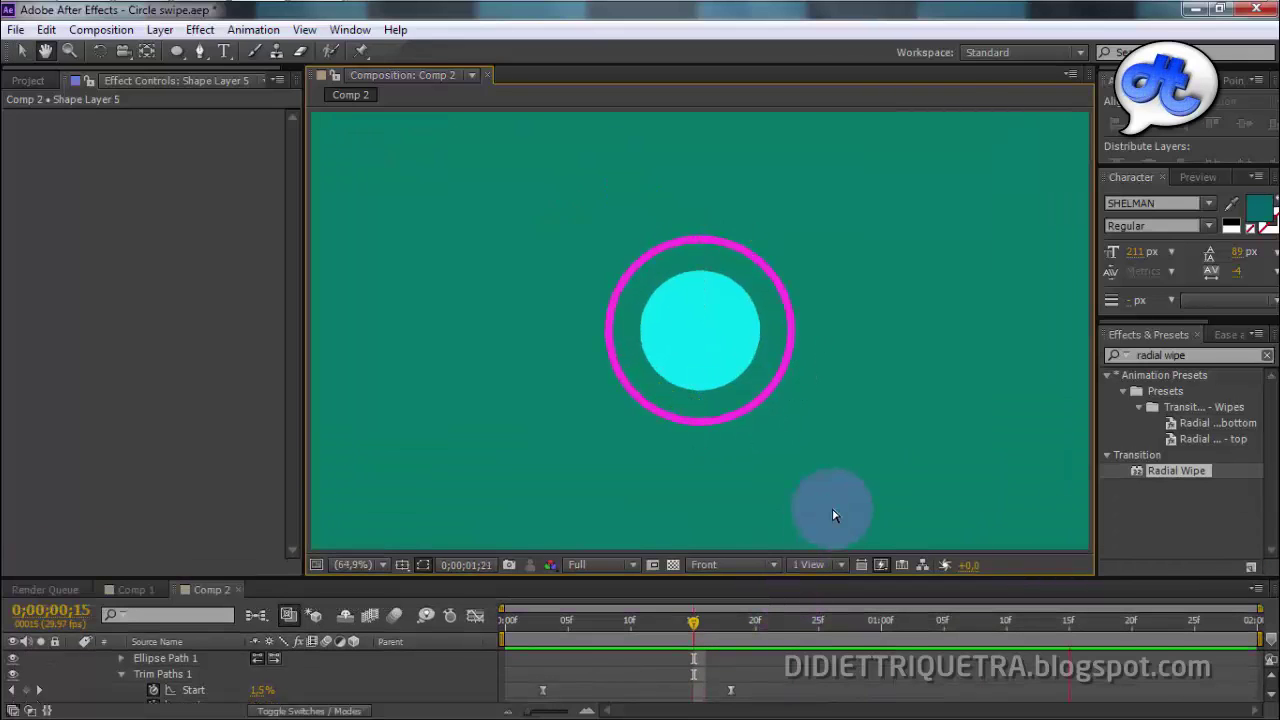
left_click_drag(864, 578, 880, 473)
scroll(770, 620, "up", 4)
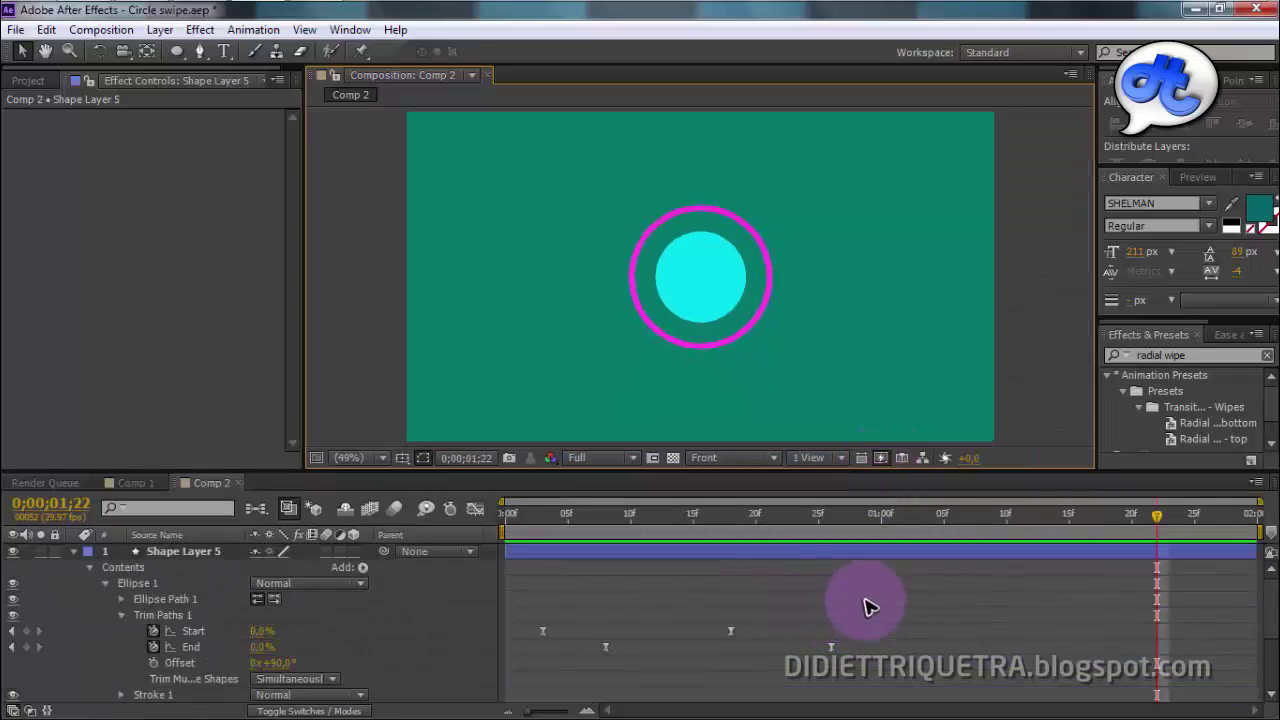
Step: Move the four Start/End trim keyframes earlier so the first sits at frame 0
left_click_drag(866, 600, 537, 674)
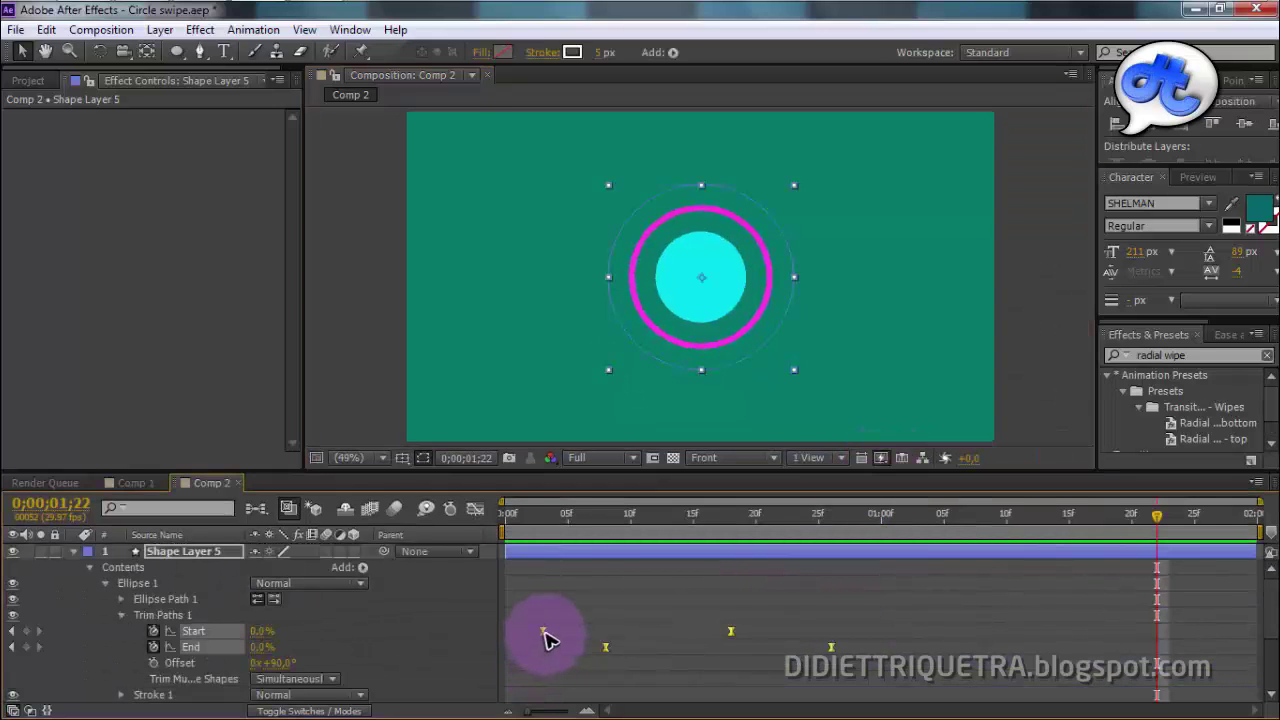
mouse_move(717, 598)
left_mouse_down()
mouse_move(840, 658)
mouse_move(889, 657)
left_mouse_up()
left_click_drag(560, 627, 722, 632)
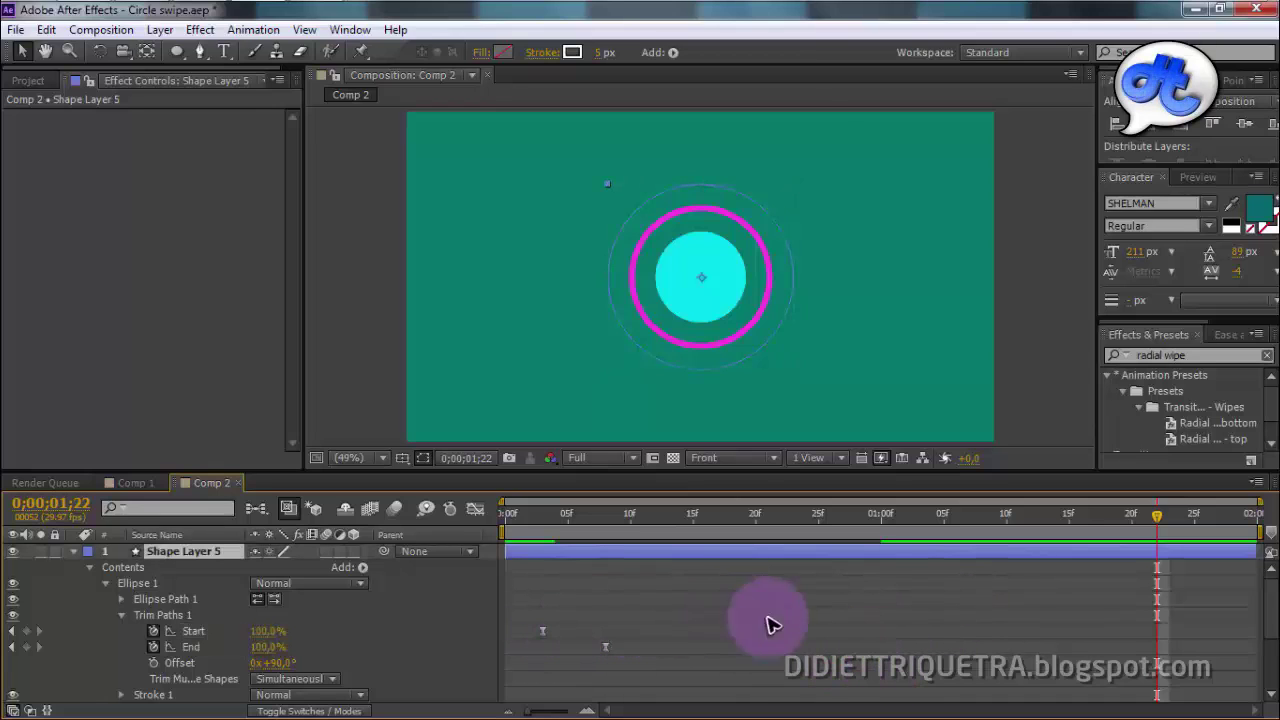
key("ctrl+z")
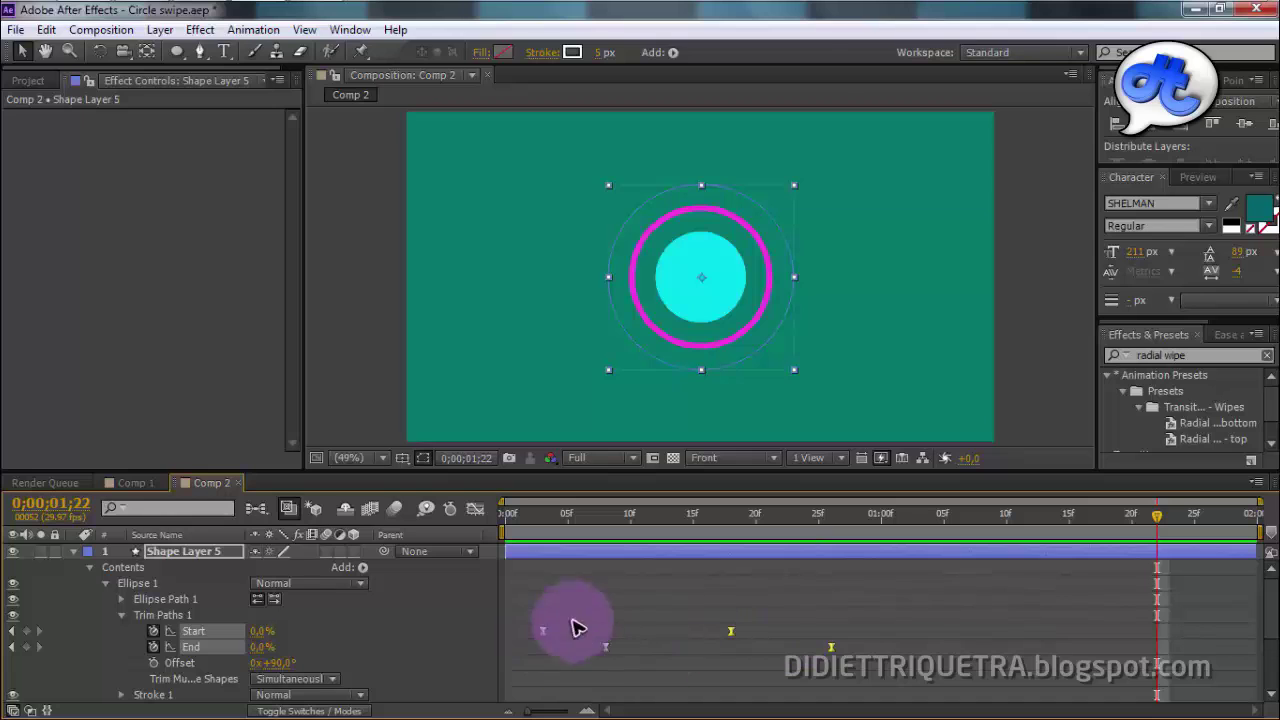
left_click_drag(962, 626, 517, 677)
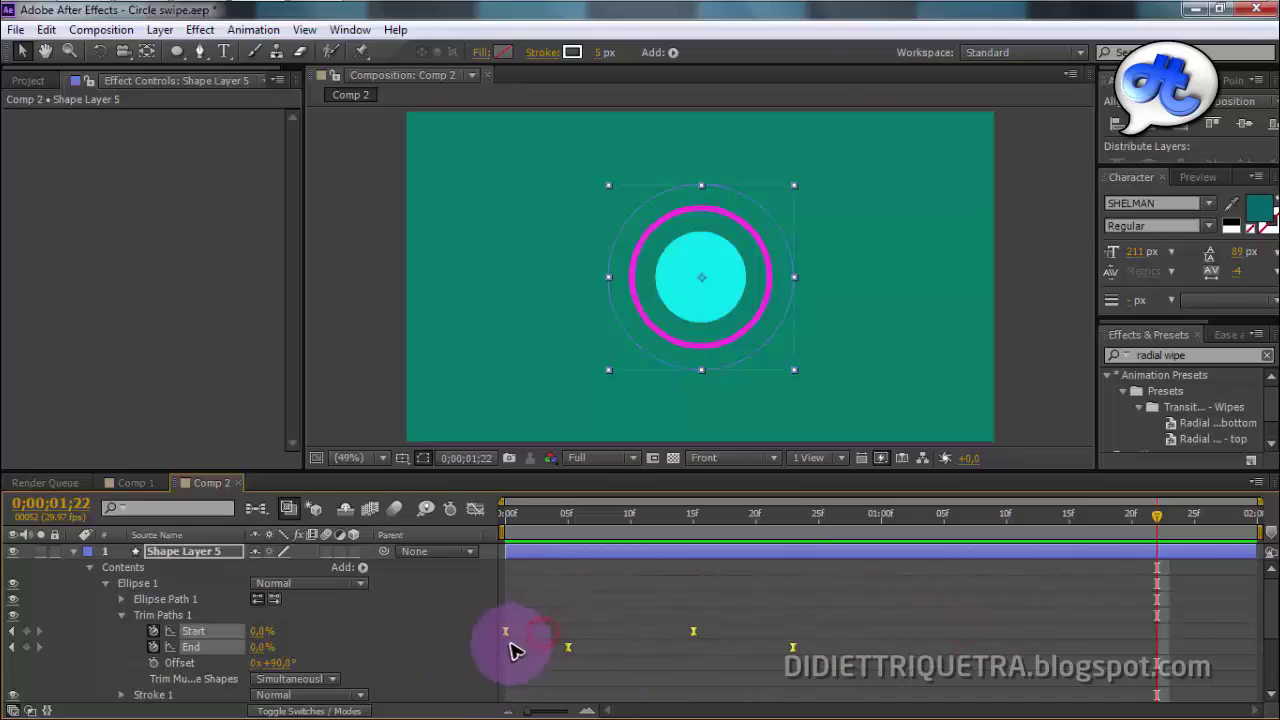
Step: Apply F9 to the keyframes, then preview from the start up to 1 second 10 frames
key("F9")
left_click_drag(815, 520, 491, 534)
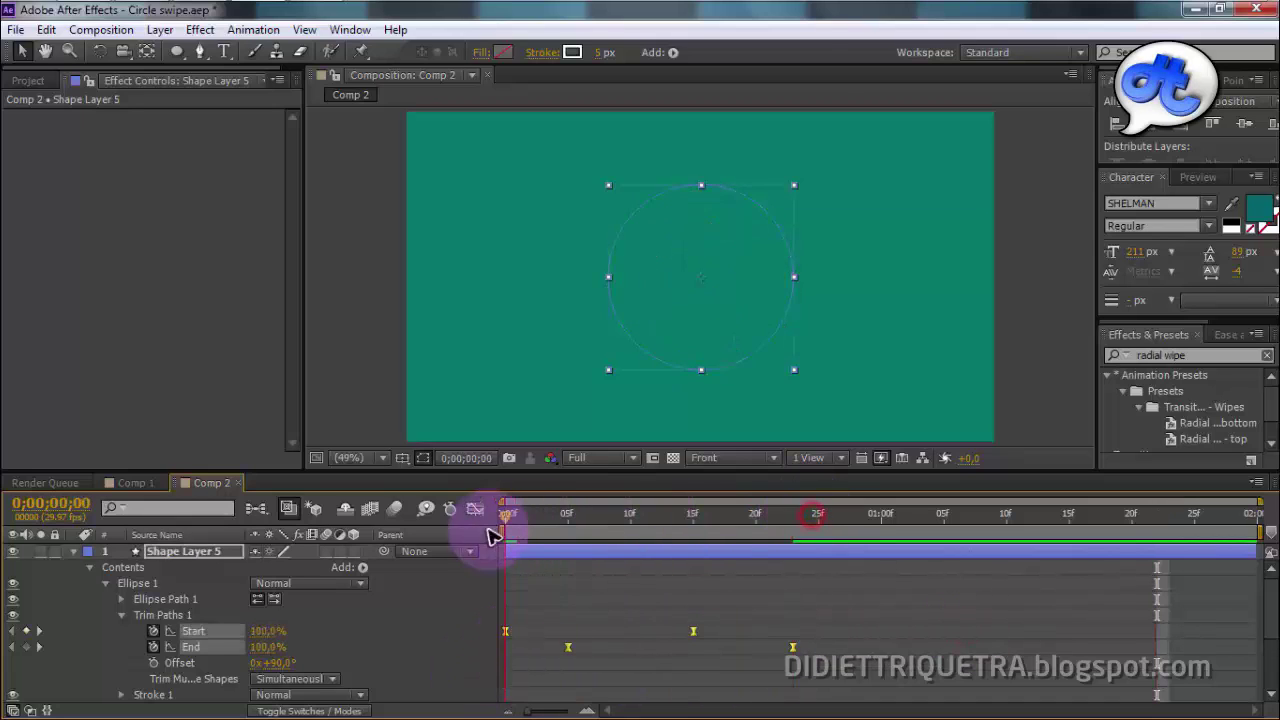
key("space")
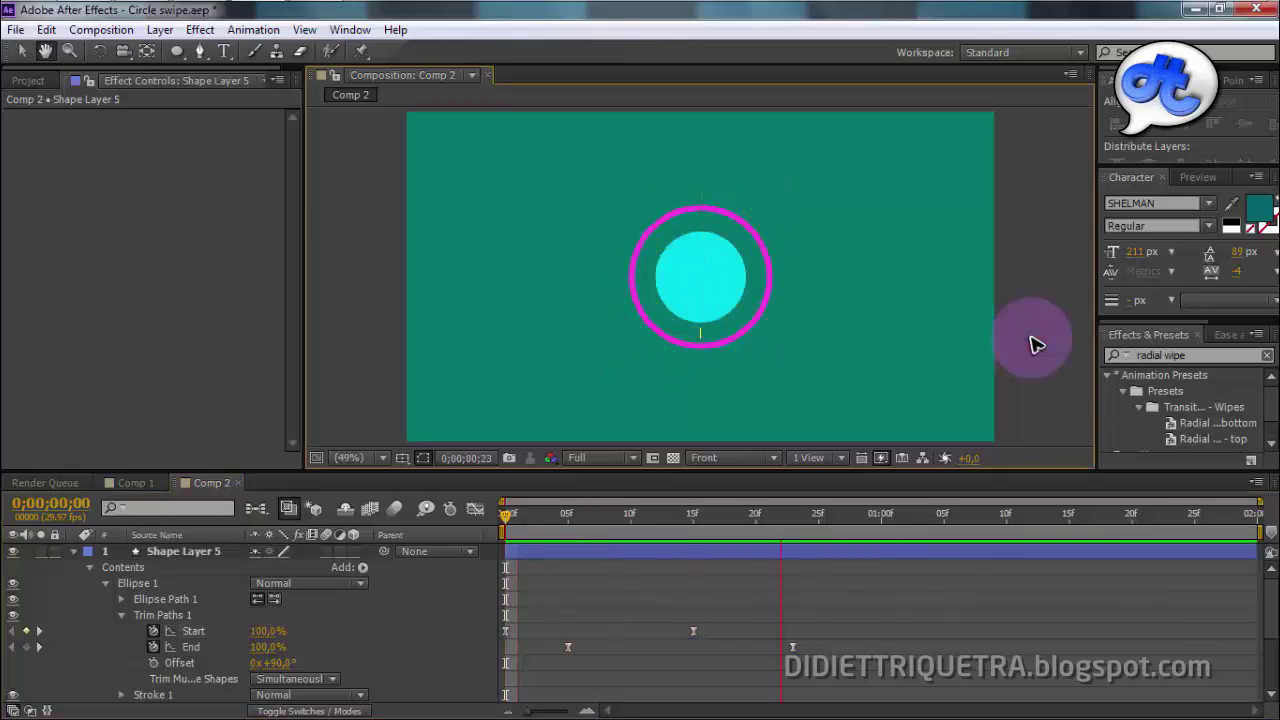
left_click(1006, 513)
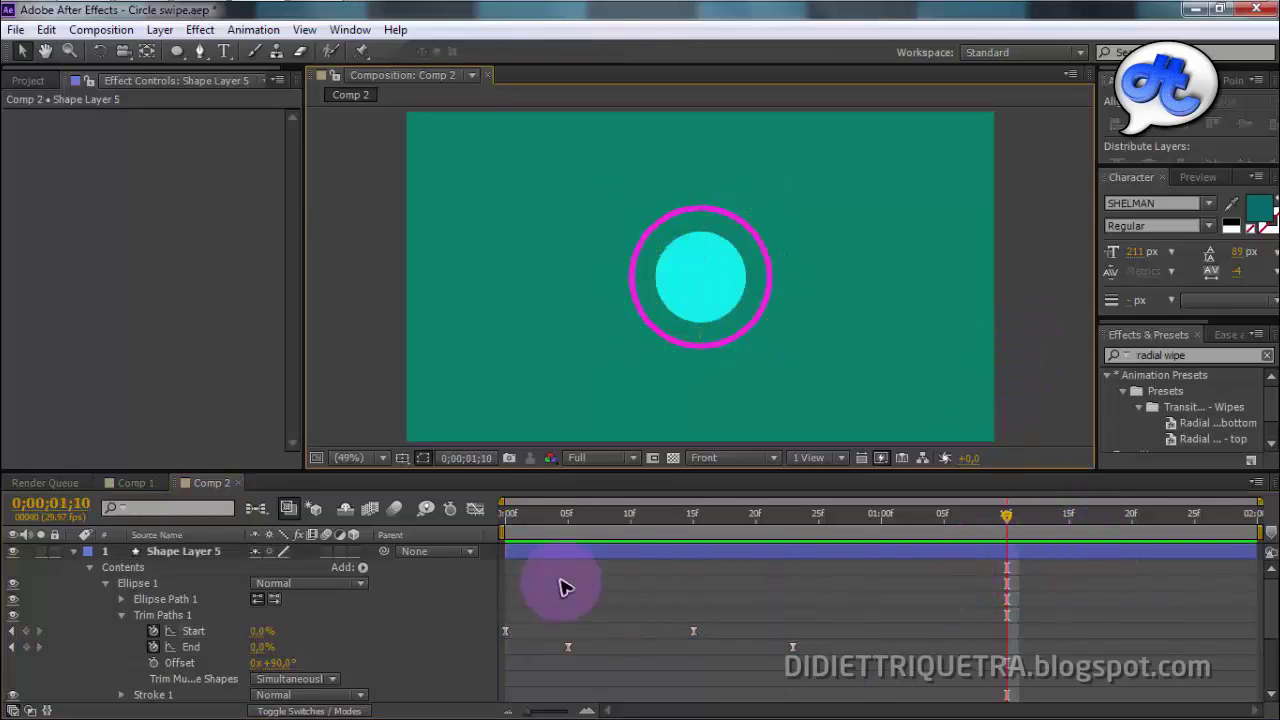
Step: Check Composition Settings without changes, then end the work area near 1 second and preview
right_click(489, 595)
left_click(585, 420)
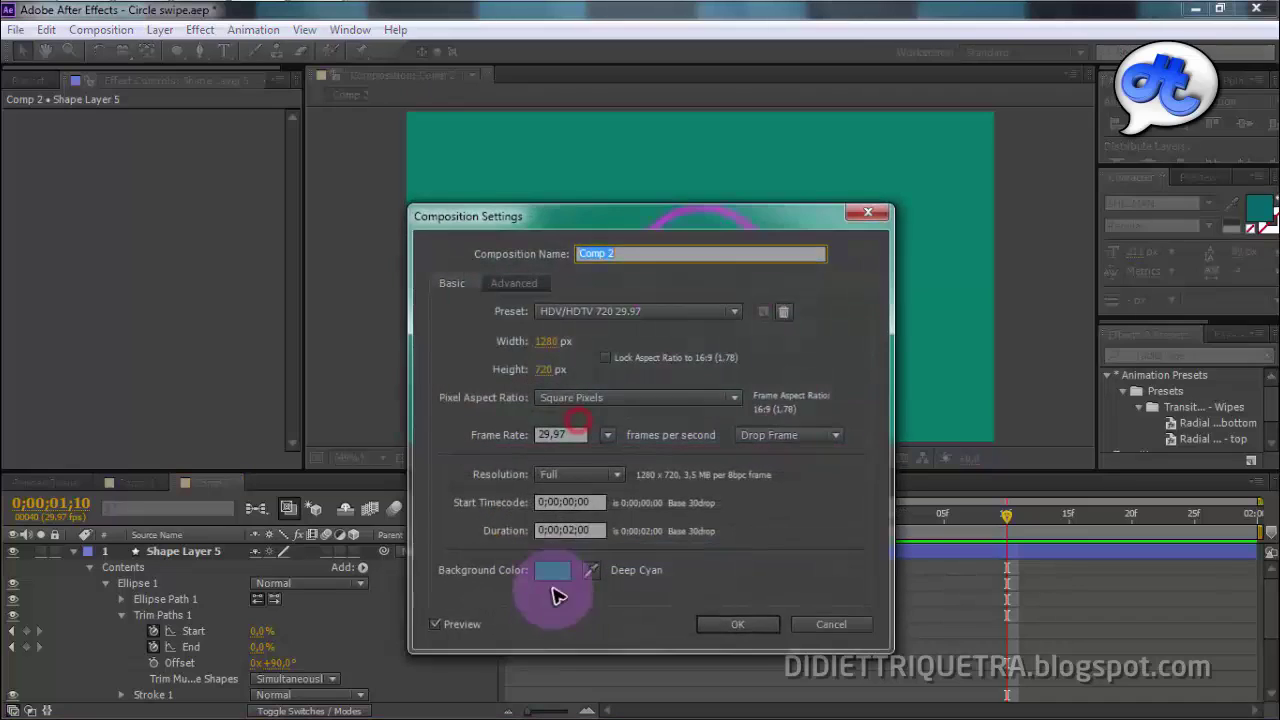
left_click(570, 537)
left_click(765, 622)
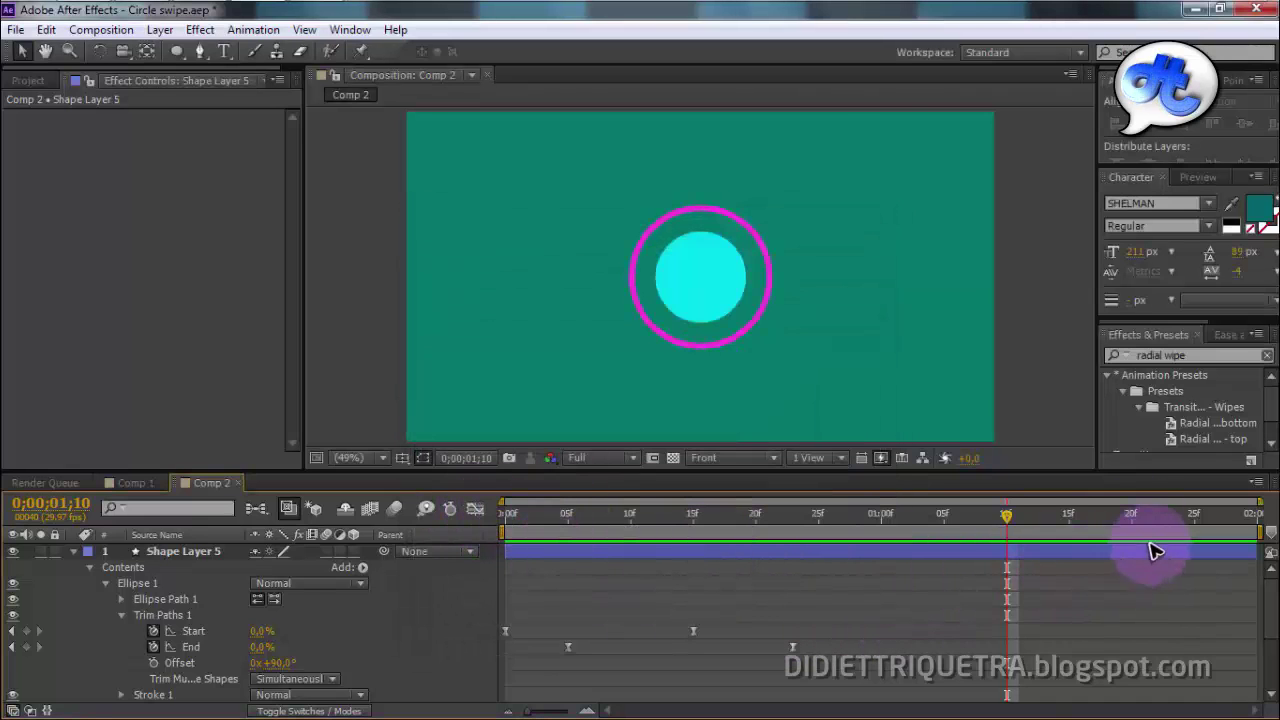
left_click_drag(1260, 533, 463, 522)
key("space")
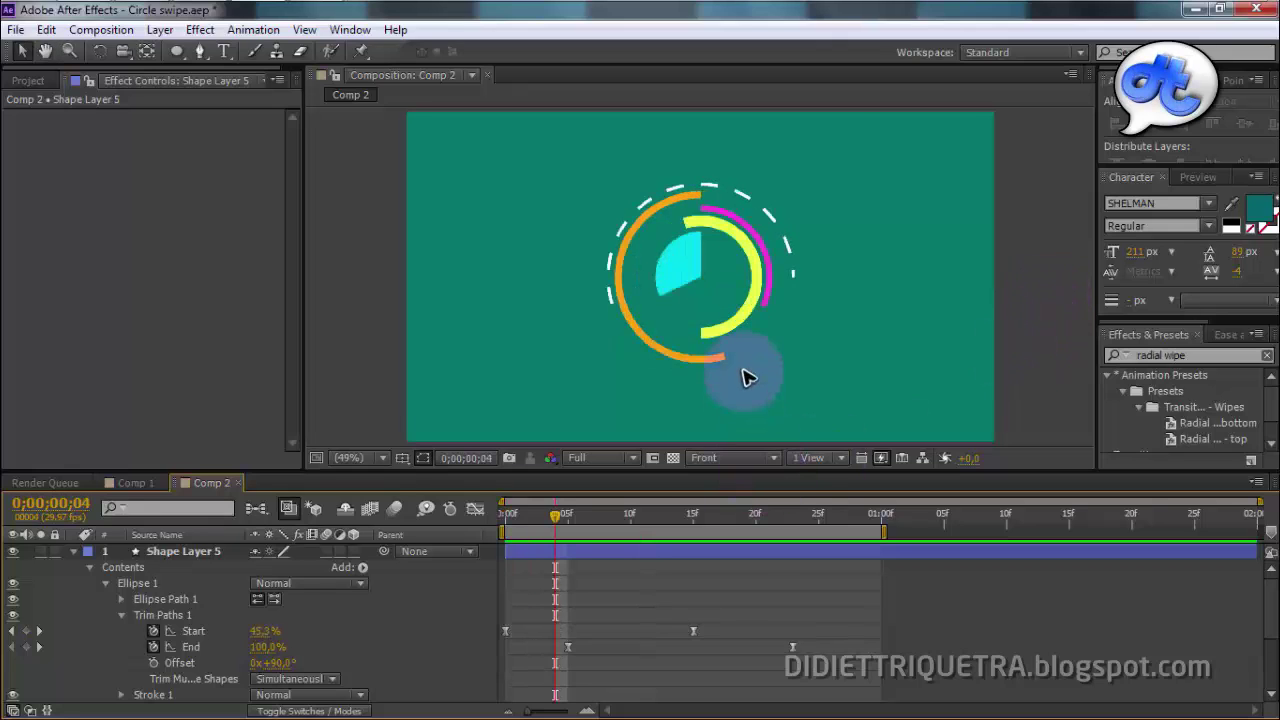
Step: Enlarge the viewer, replay from the start, and extend the work area to about 1s 10f
scroll(760, 395, "up", 1)
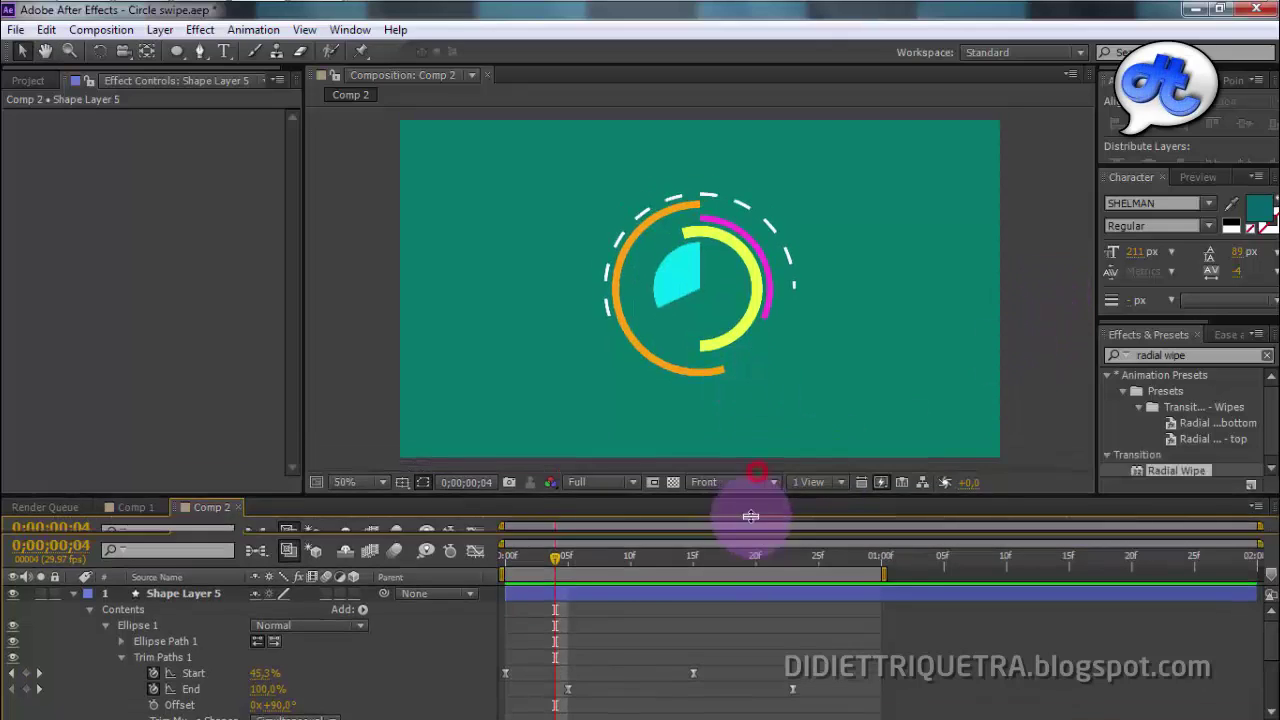
left_click_drag(757, 470, 745, 526)
scroll(743, 414, "up", 2)
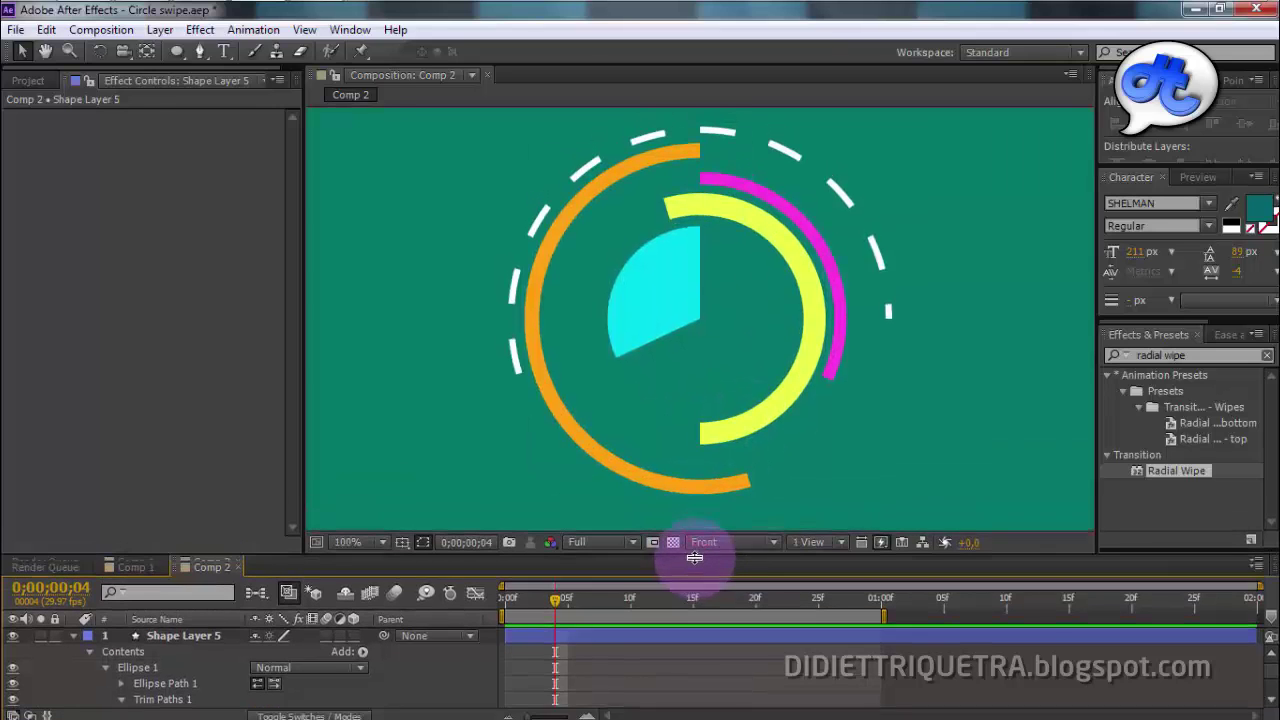
left_click_drag(700, 524, 698, 558)
left_click(693, 602)
left_click_drag(660, 615, 449, 615)
key("space")
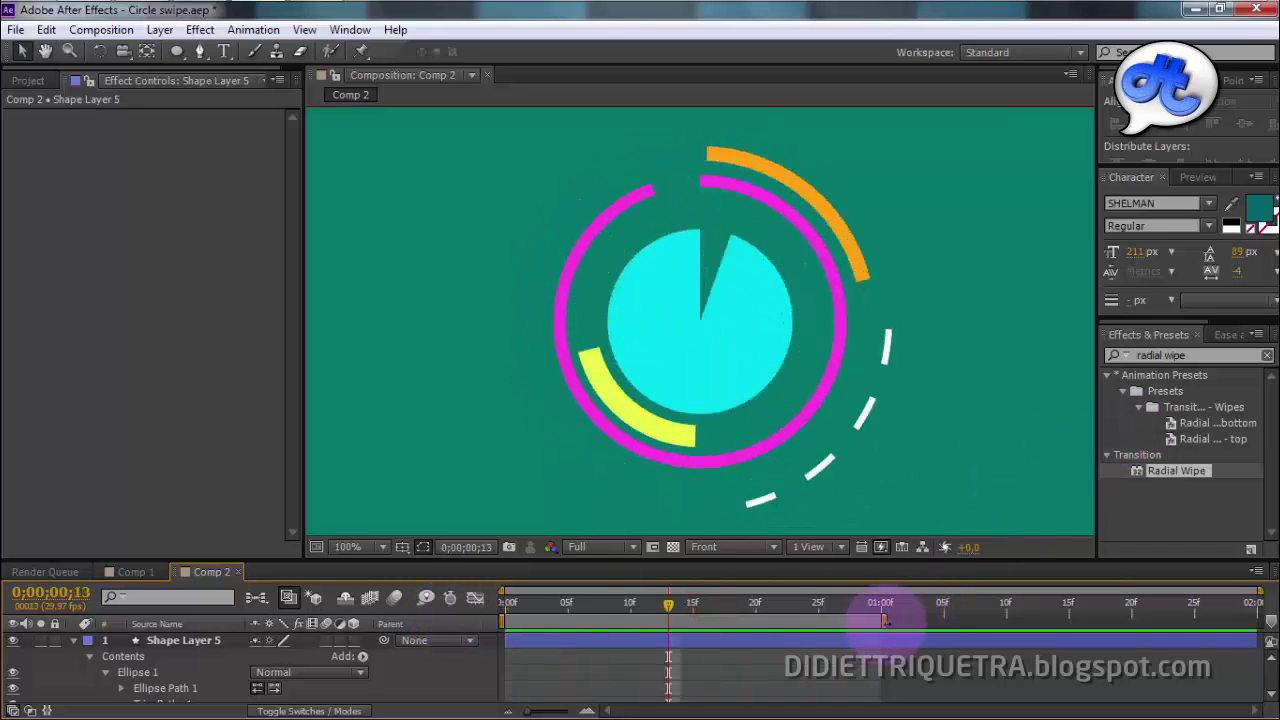
left_click_drag(884, 618, 1008, 618)
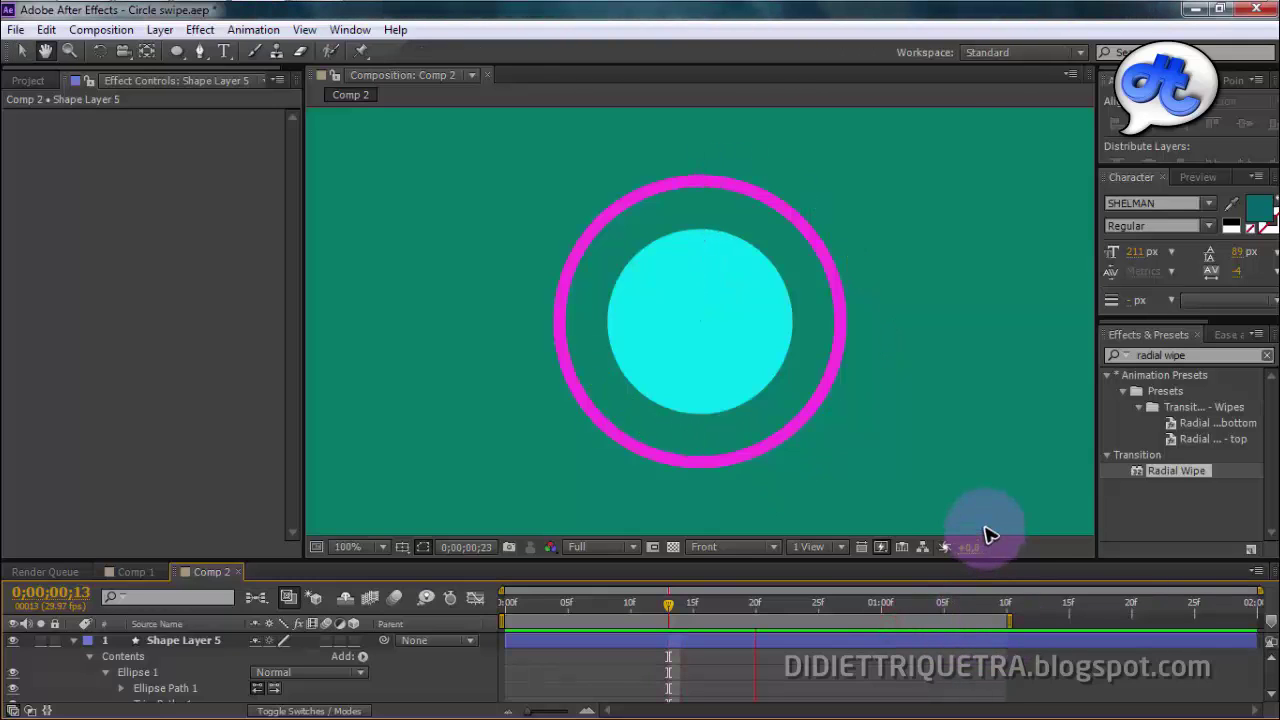
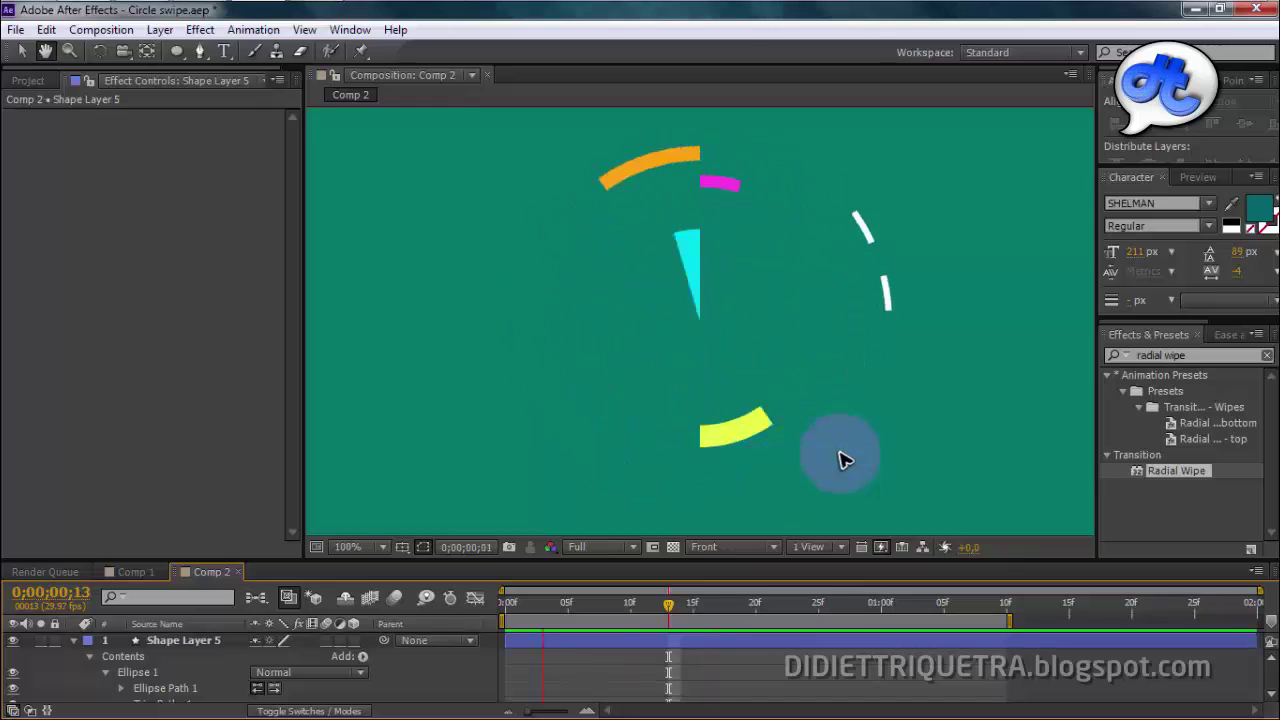
Step: Enlarge the timeline and inspect Shape Layer 5's keyframed Start/End and modified properties, then collapse everything
left_click_drag(857, 560, 855, 352)
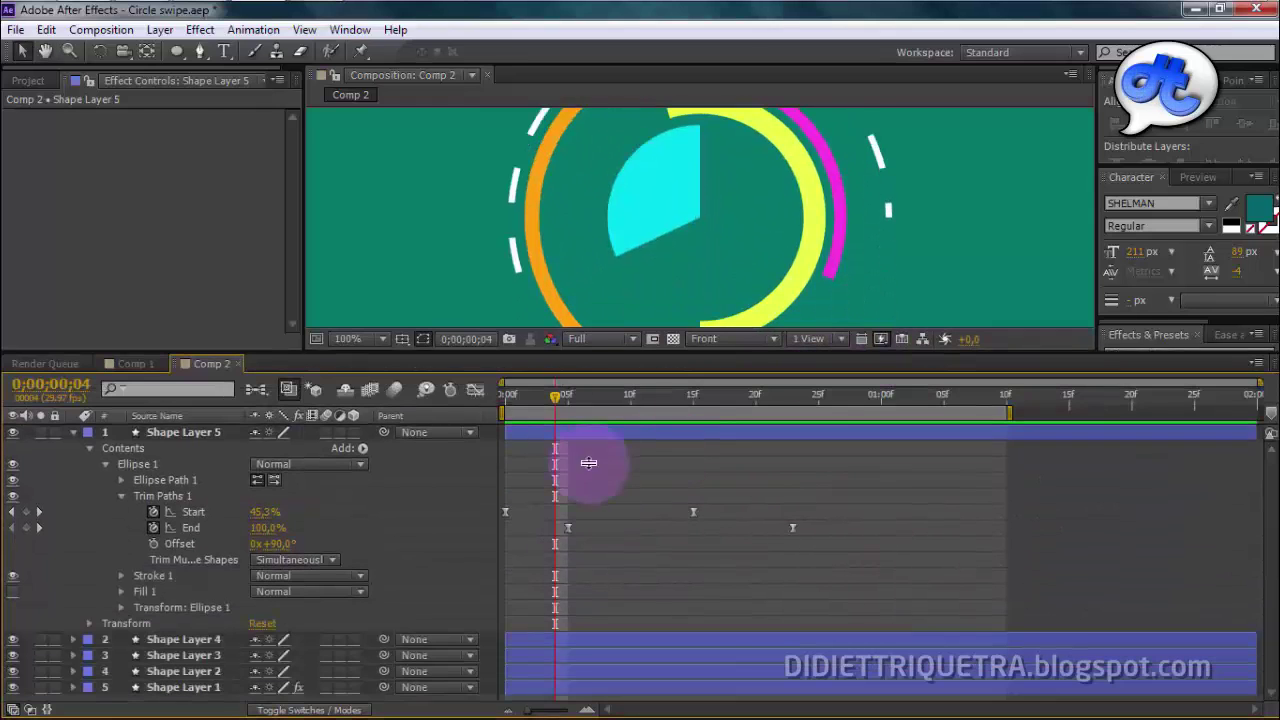
left_click(628, 438)
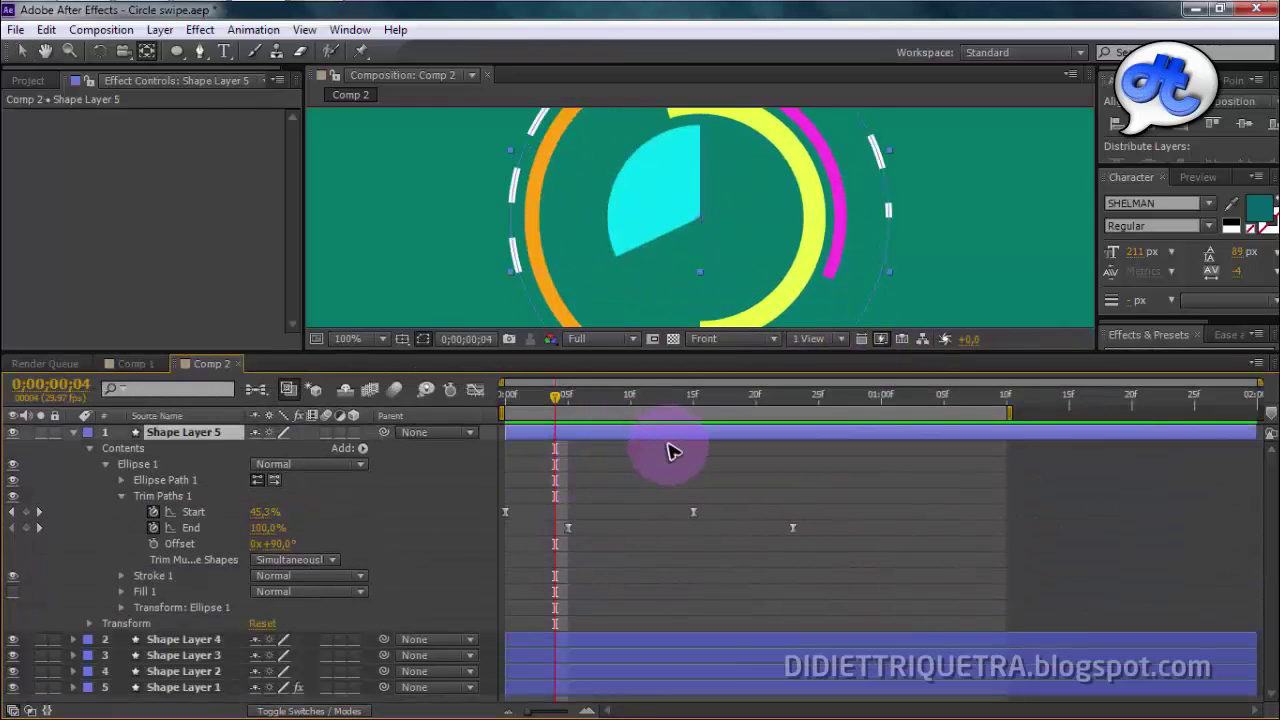
key("u")
key("u")
key("u")
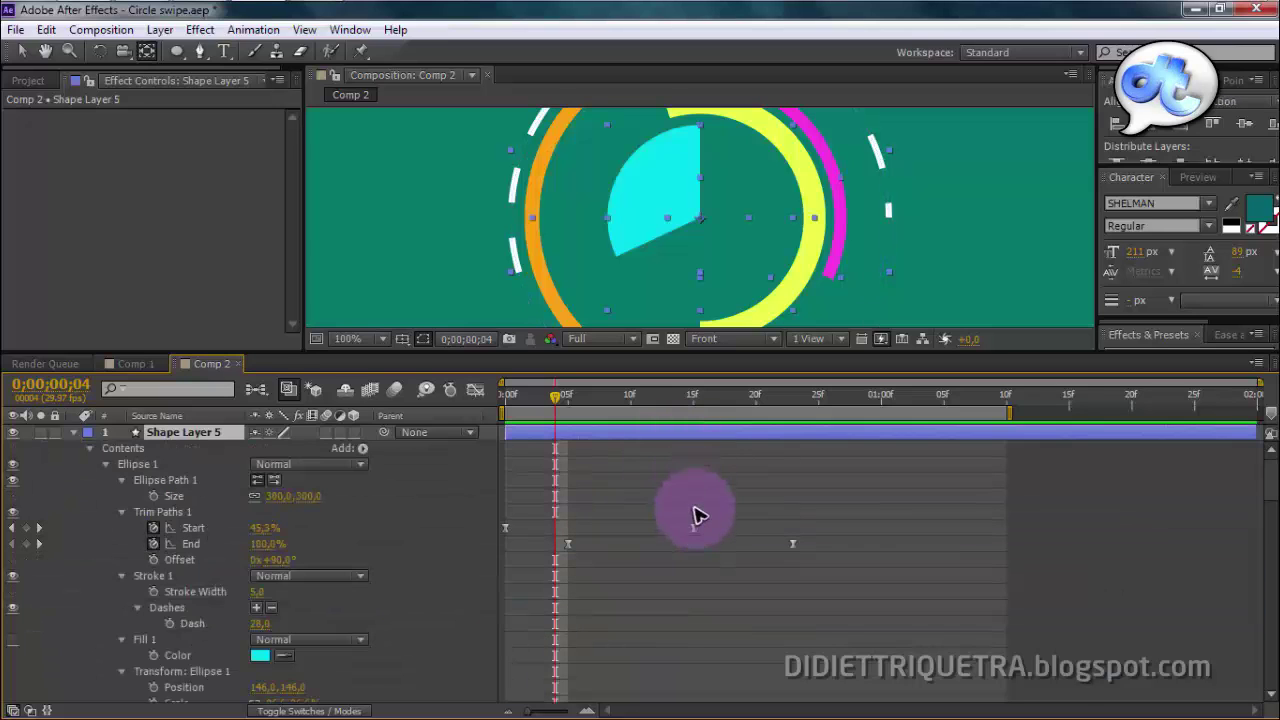
key("u")
left_click(697, 532)
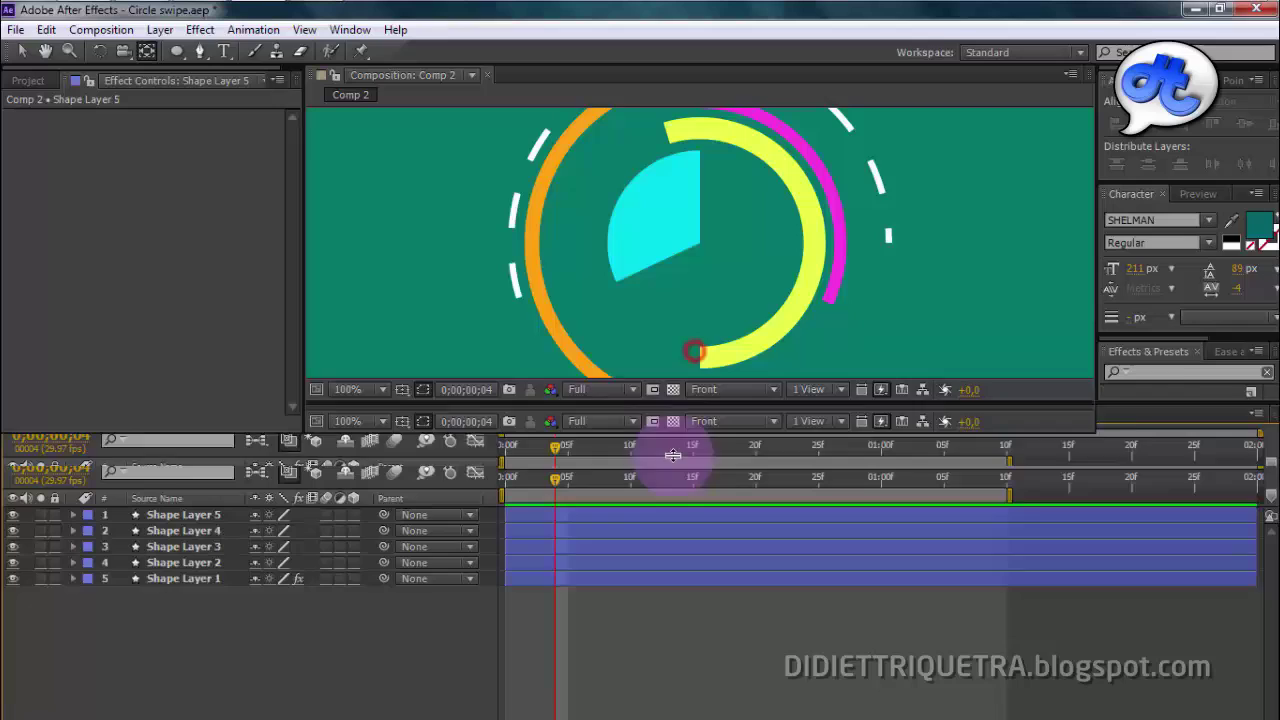
Step: Enlarge the comp viewer and drag Shape Layer 3's bar right so it starts a few frames later
left_click_drag(694, 350, 680, 464)
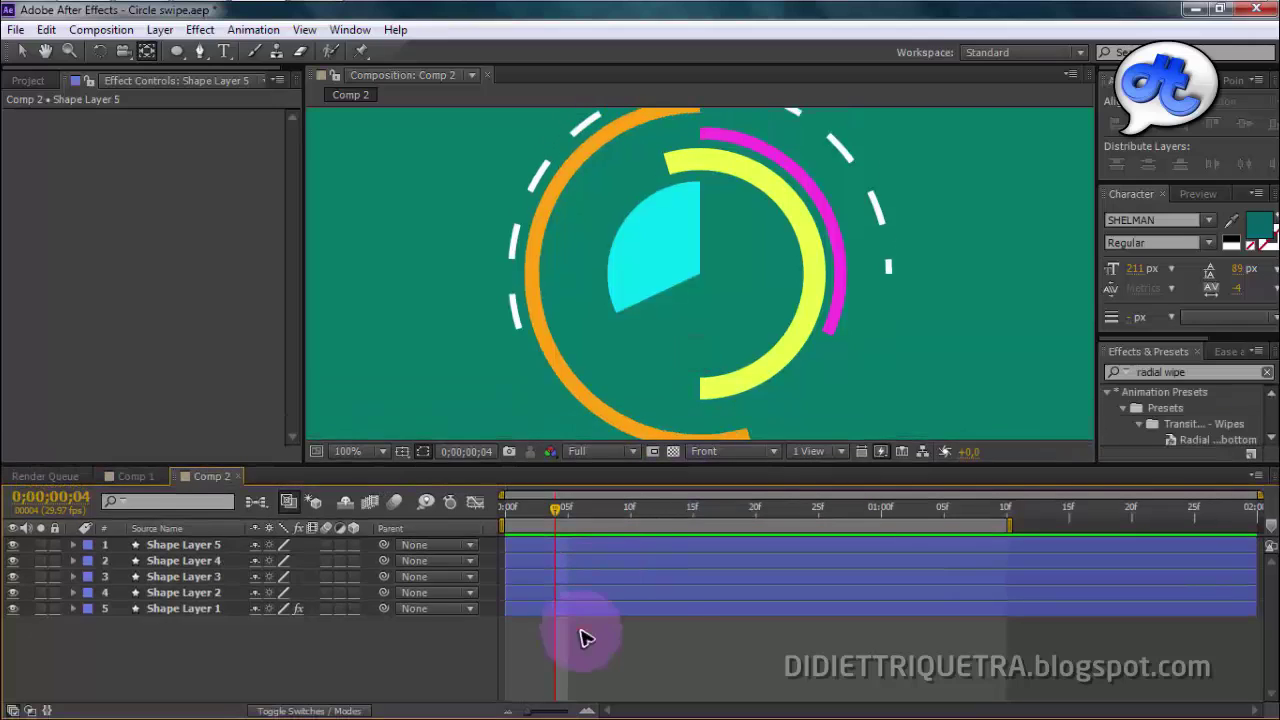
left_click(588, 592)
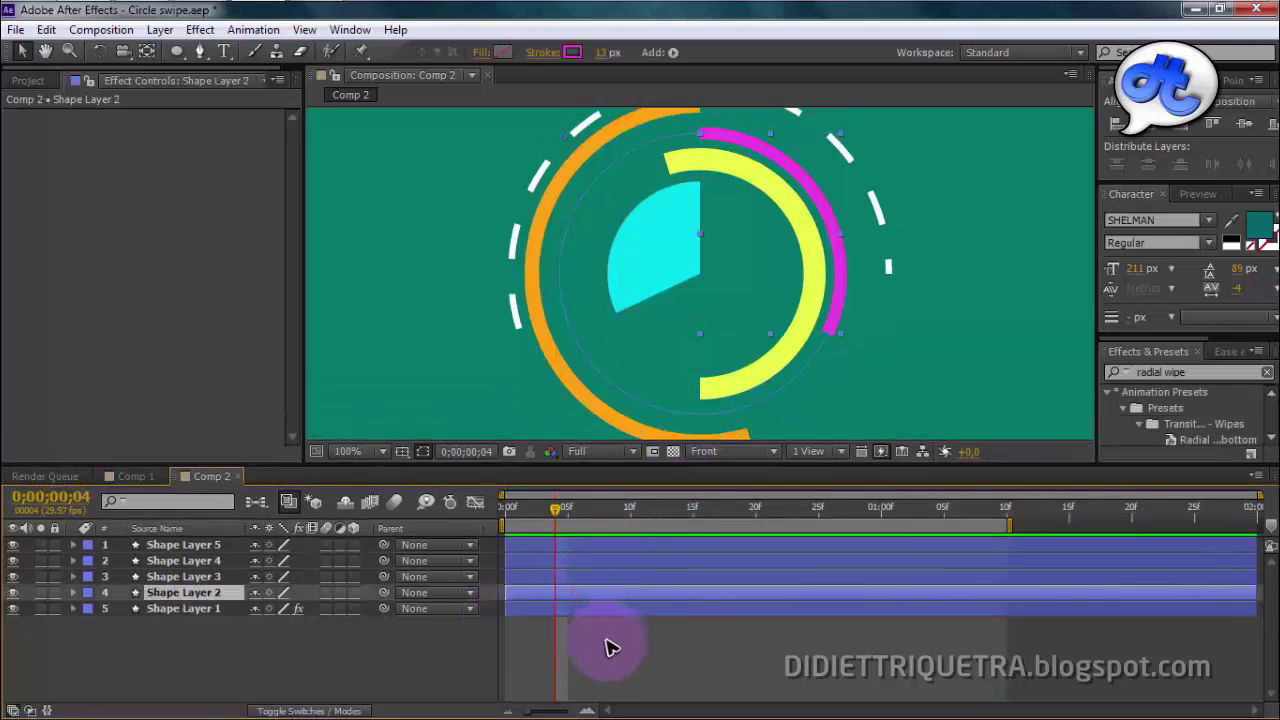
mouse_move(612, 578)
left_mouse_down()
mouse_move(657, 580)
mouse_move(685, 550)
left_mouse_up()
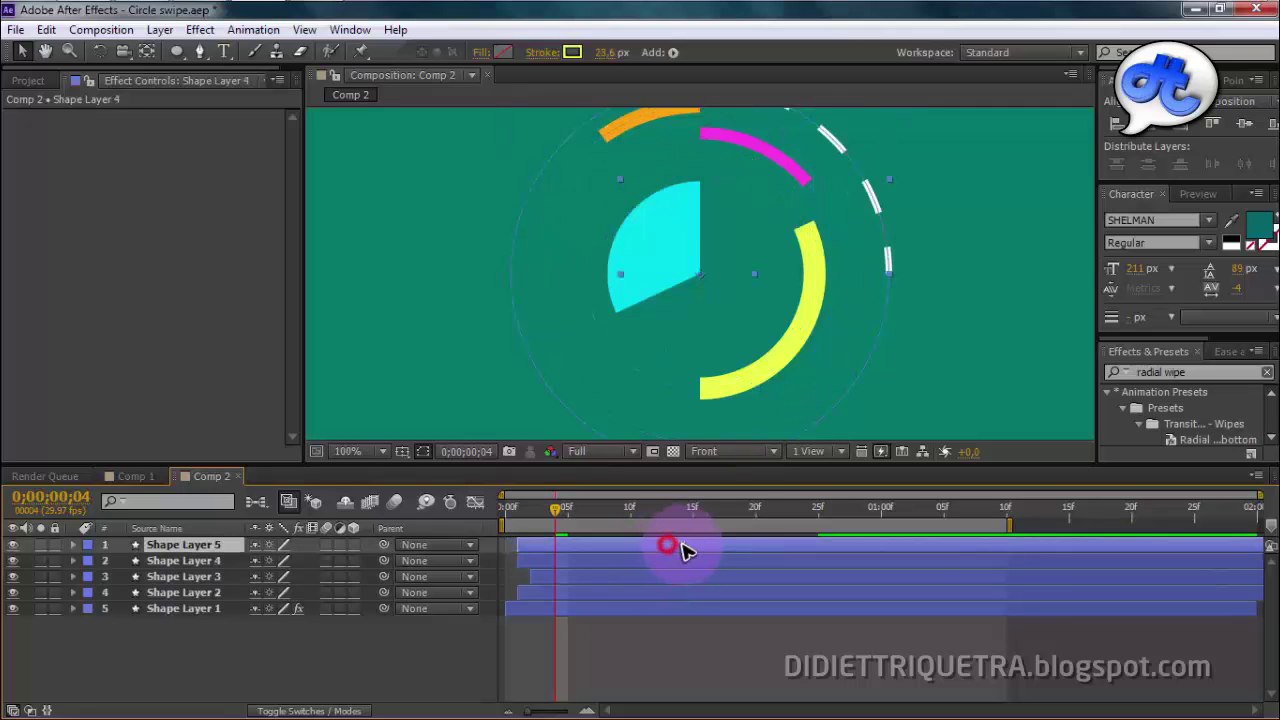
Step: Zoom the viewer to 50%, preview the wipe from frame 0, then delay Shape Layers 2 and 3
left_click(980, 365)
key("comma")
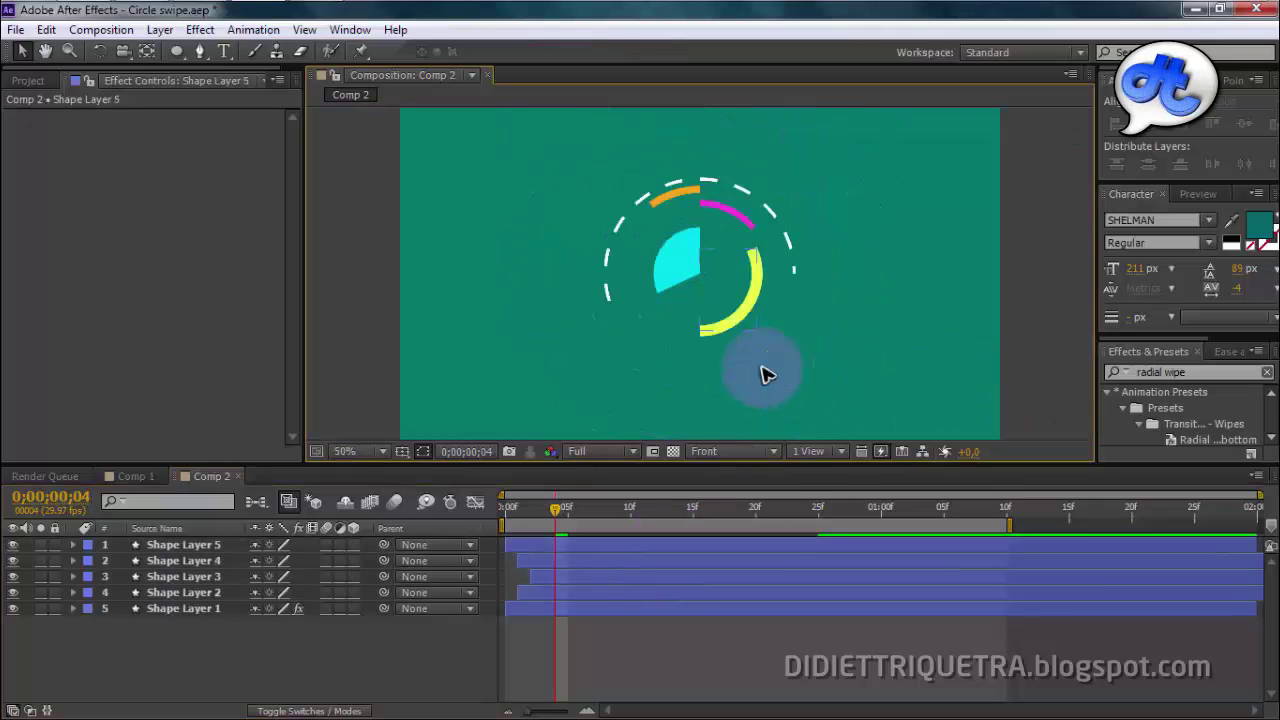
key("space")
left_click_drag(734, 507, 558, 508)
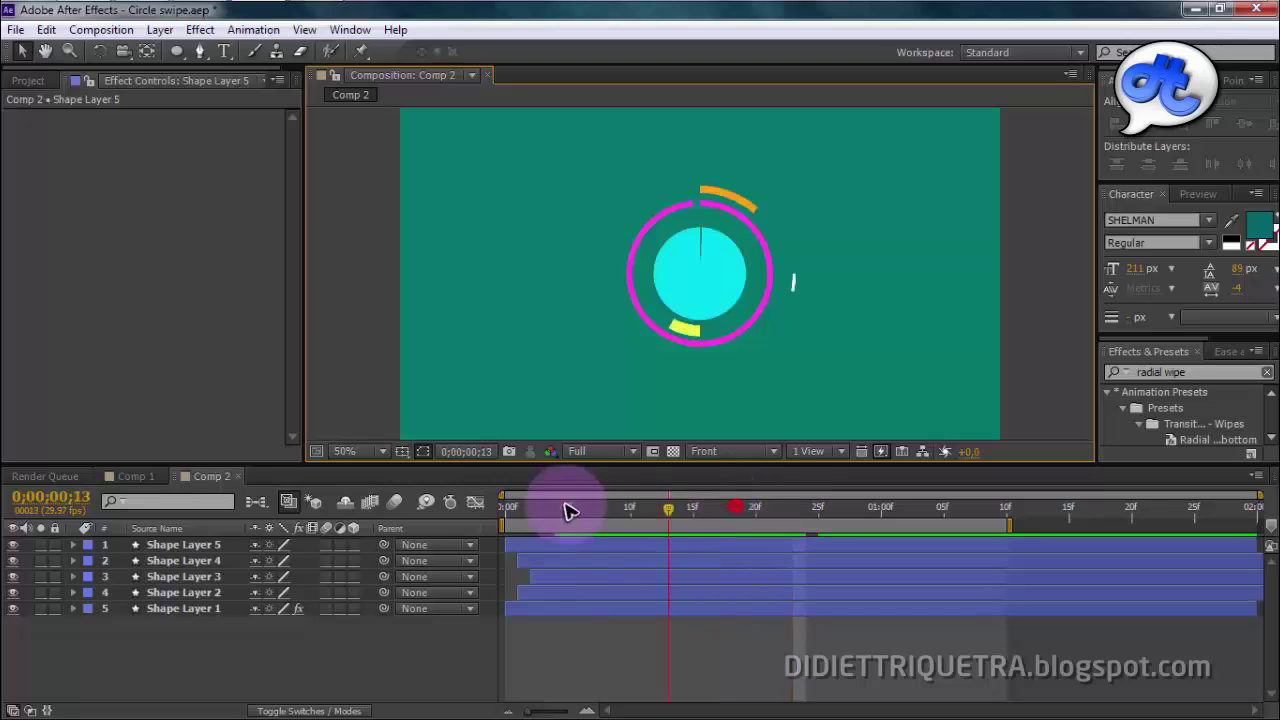
key("space")
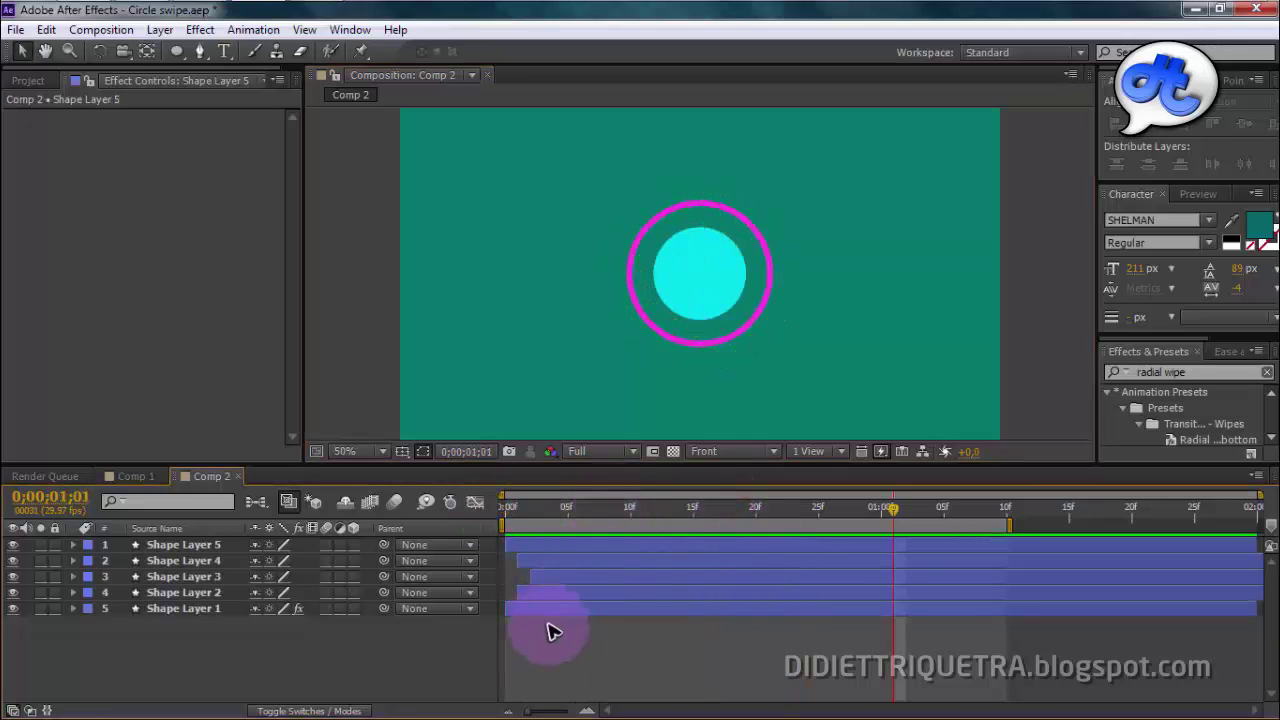
mouse_move(563, 592)
left_mouse_down()
mouse_move(623, 578)
mouse_move(651, 549)
left_mouse_up()
Step: Shift Shape Layers 4, 5 and 3 progressively later, then play the staggered wipe from frame 0
left_click(630, 562)
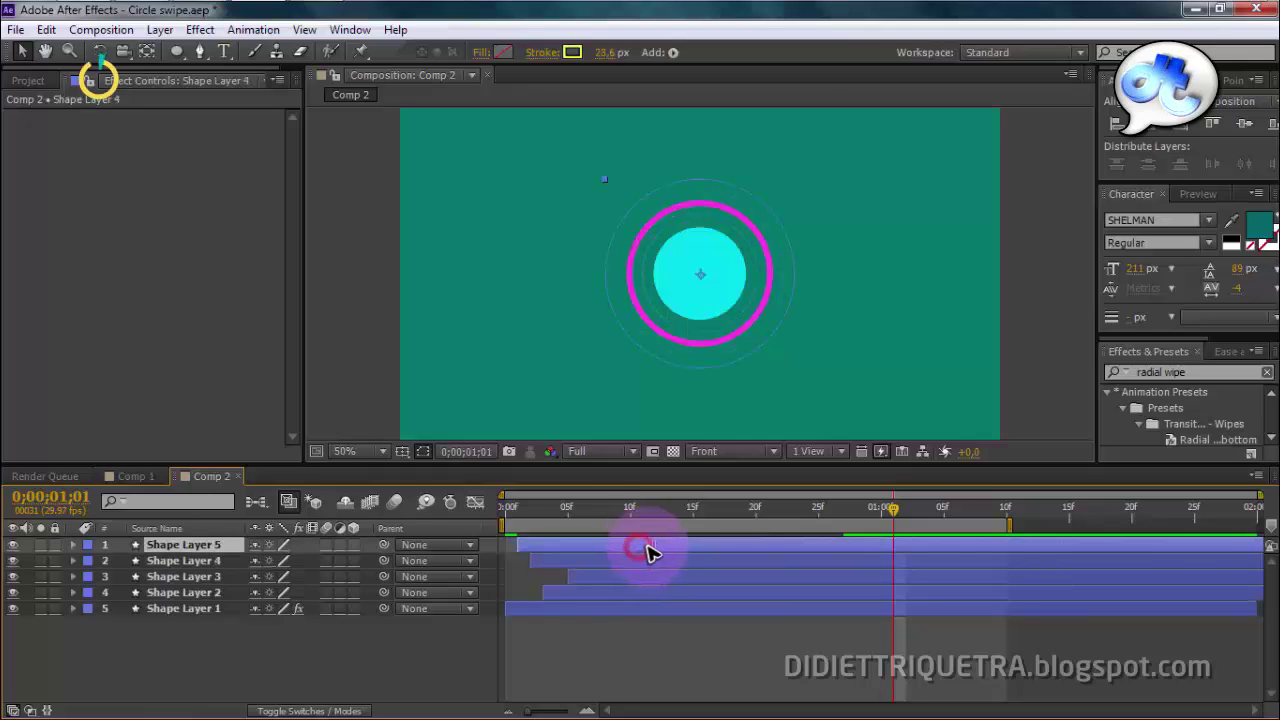
left_click(668, 568)
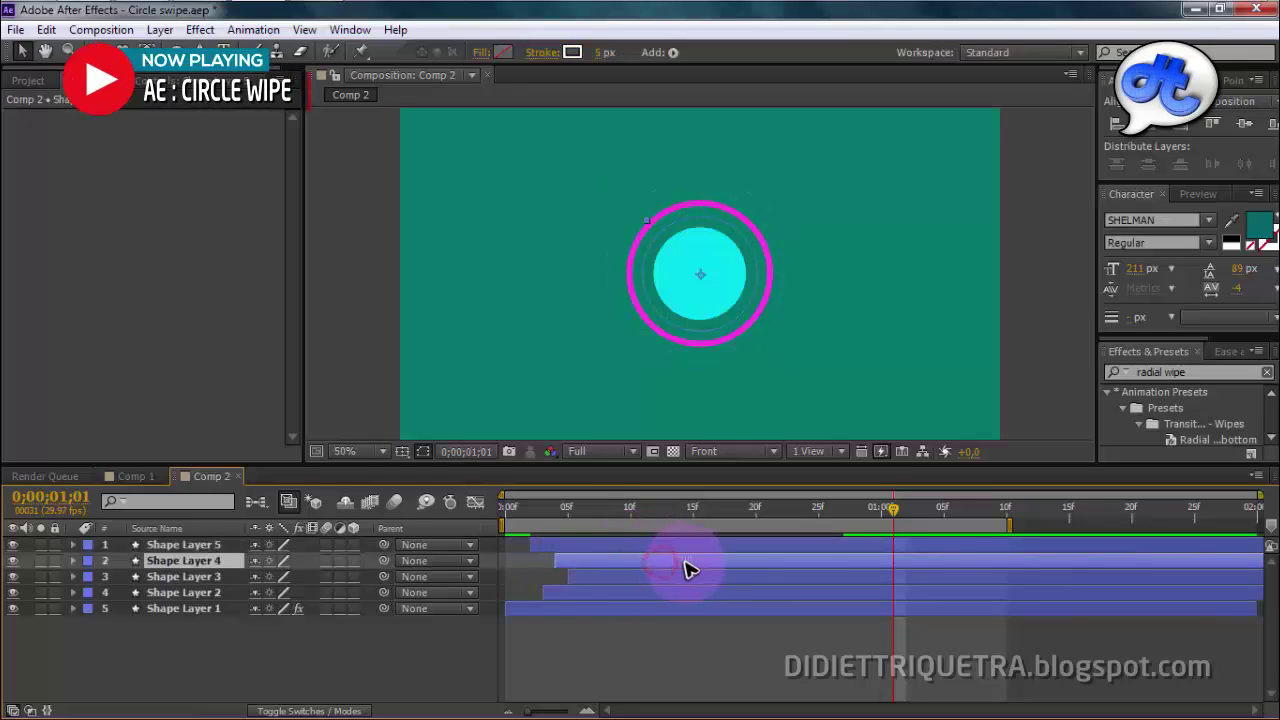
left_click_drag(699, 580, 724, 580)
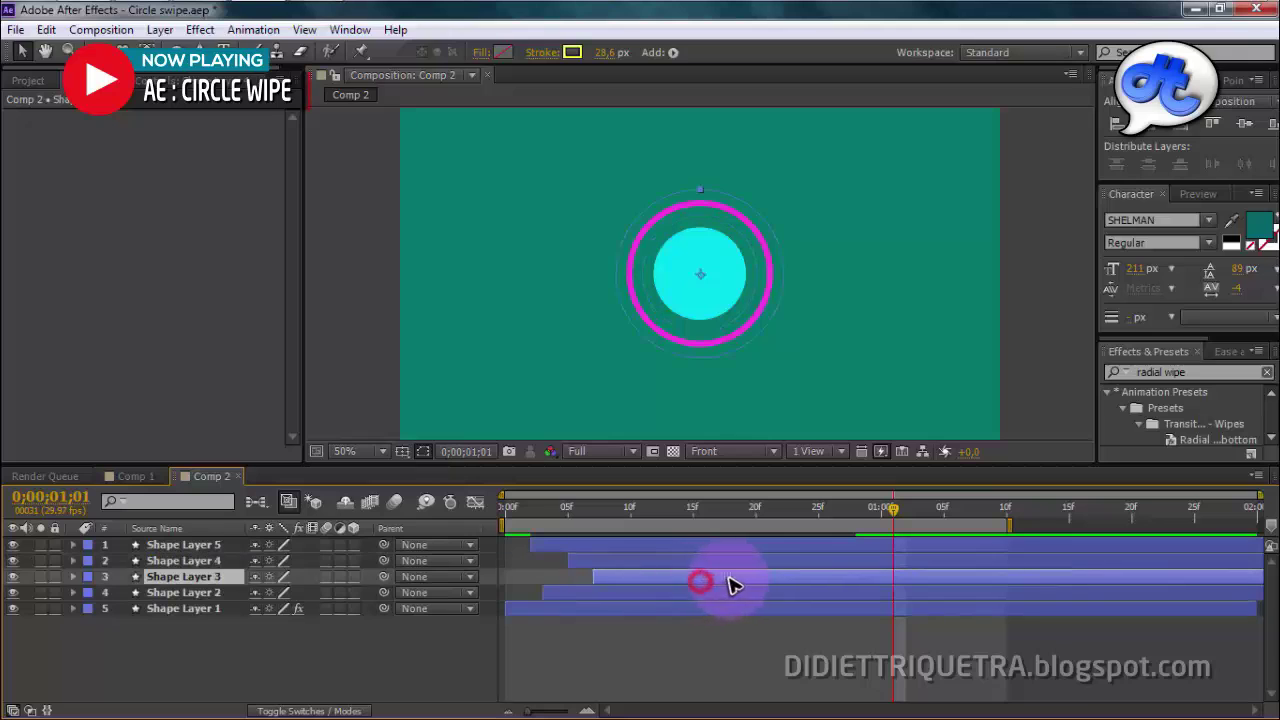
left_click_drag(691, 508, 460, 508)
key("space")
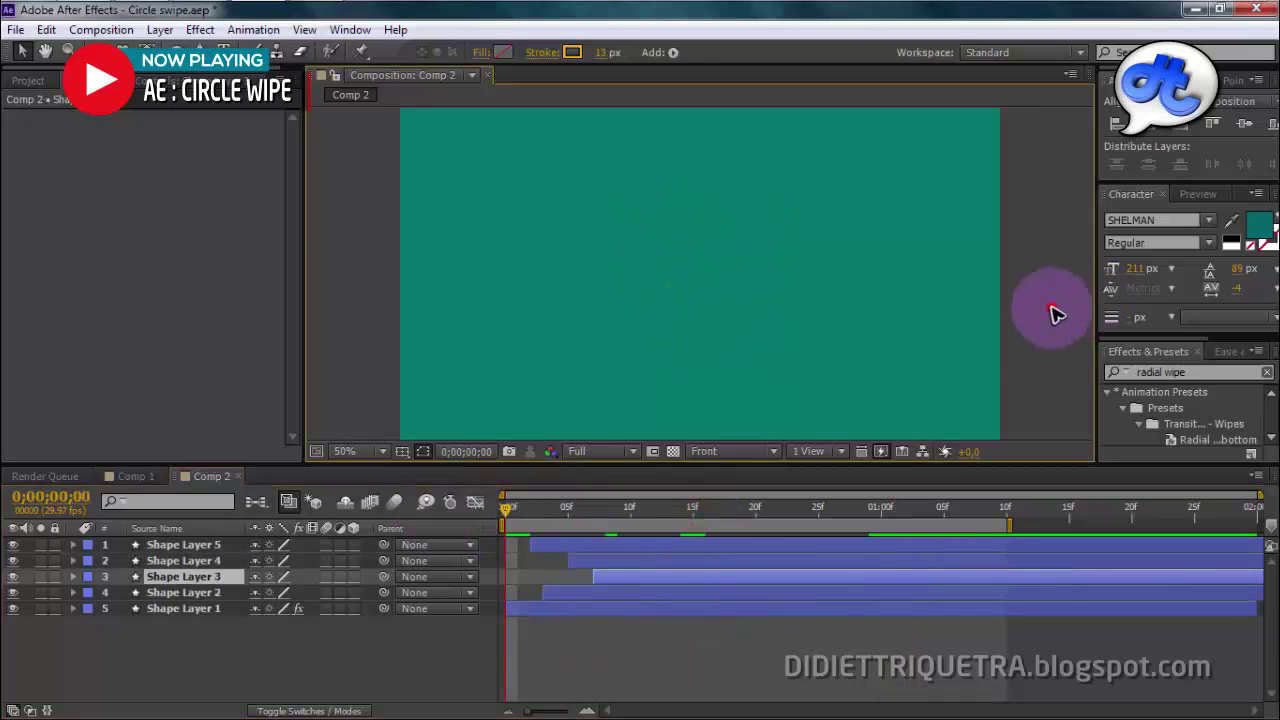